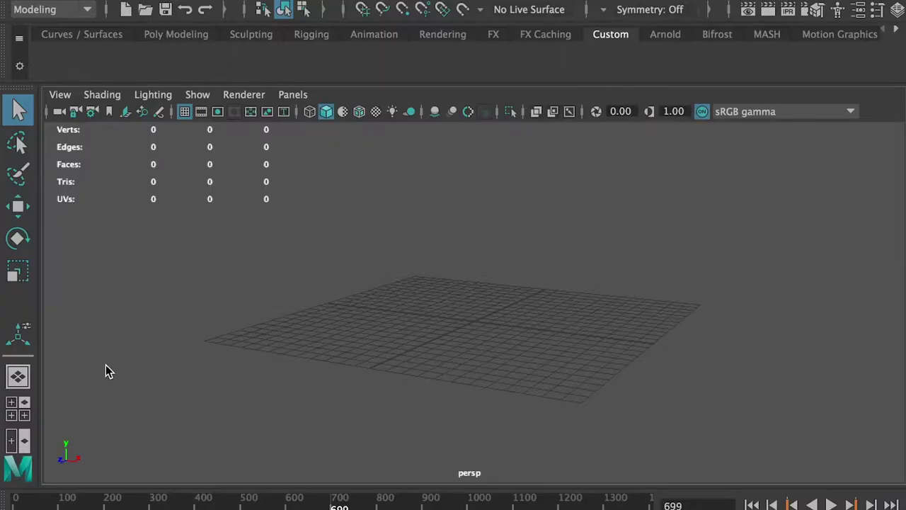
Start a CV curve in the front view, outlining half of a bottle's neck, curved shoulder and upper side
{"action": "left_click", "coordinate": [23, 417]}
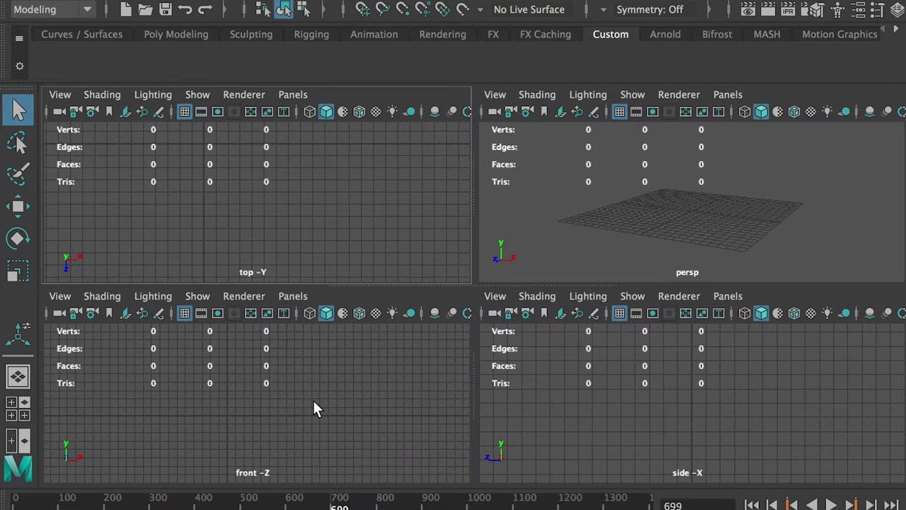
{"action": "key", "text": "space"}
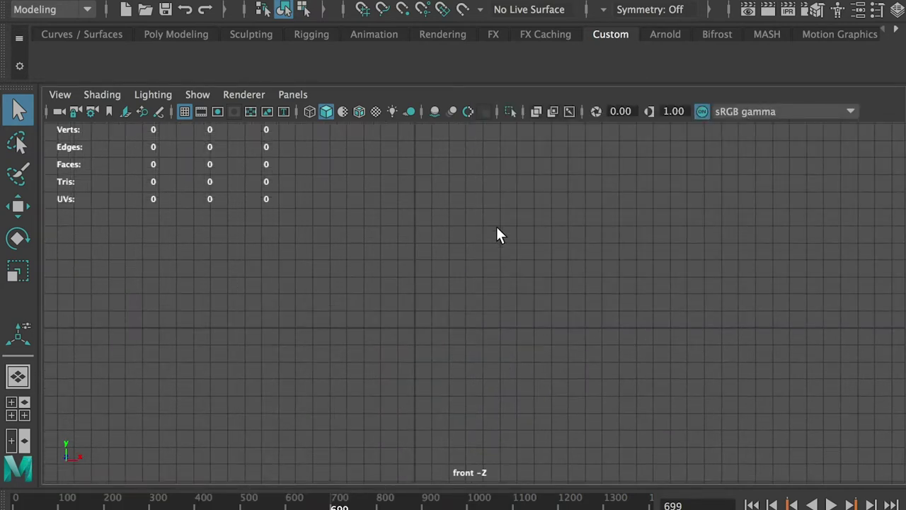
{"action": "left_click", "coordinate": [82, 0]}
{"action": "mouse_move", "coordinate": [114, 66]}
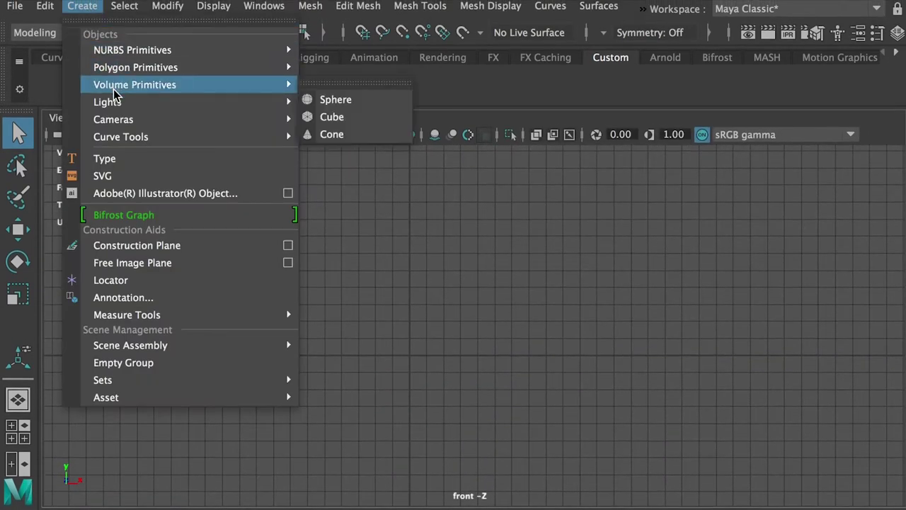
{"action": "mouse_move", "coordinate": [252, 140]}
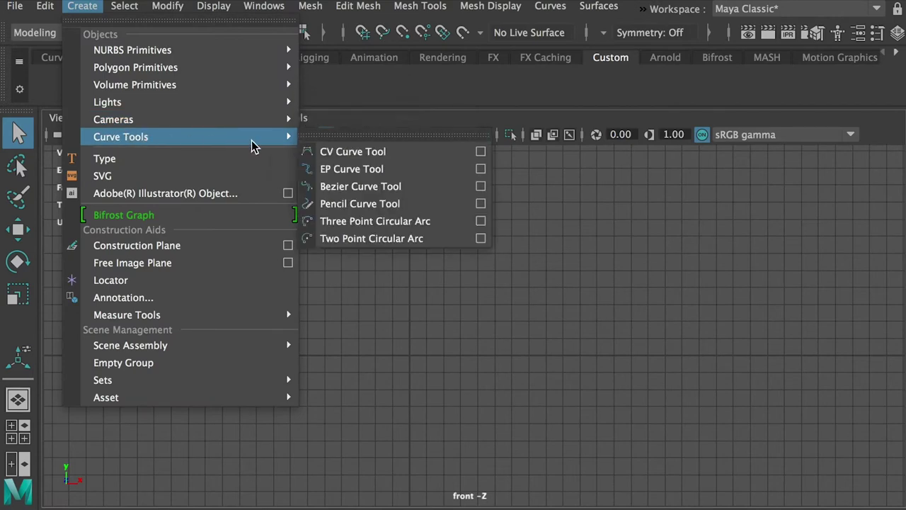
{"action": "left_click", "coordinate": [341, 156]}
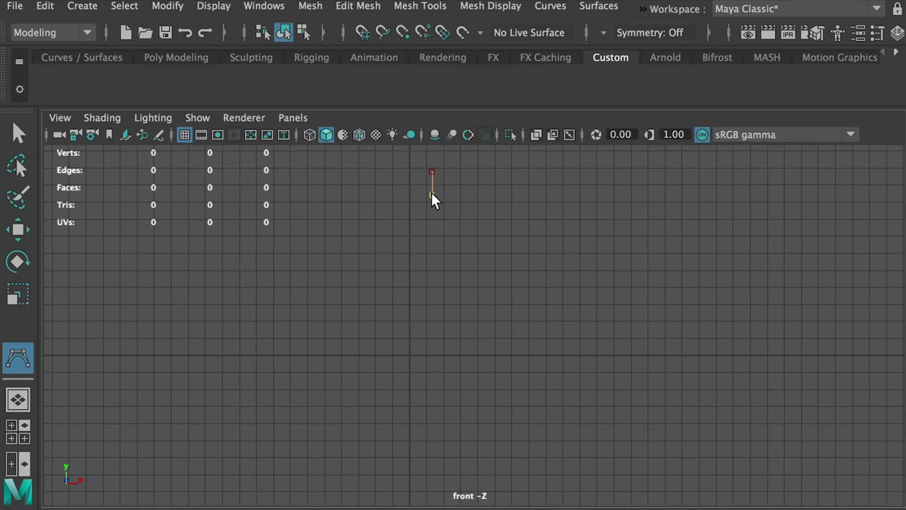
{"action": "left_click", "coordinate": [457, 205]}
{"action": "left_click", "coordinate": [473, 236]}
{"action": "left_click", "coordinate": [471, 286]}
Continue the curve straight down the bottle's side, round it inward at the base, and finish the profile
{"action": "left_click", "coordinate": [469, 412]}
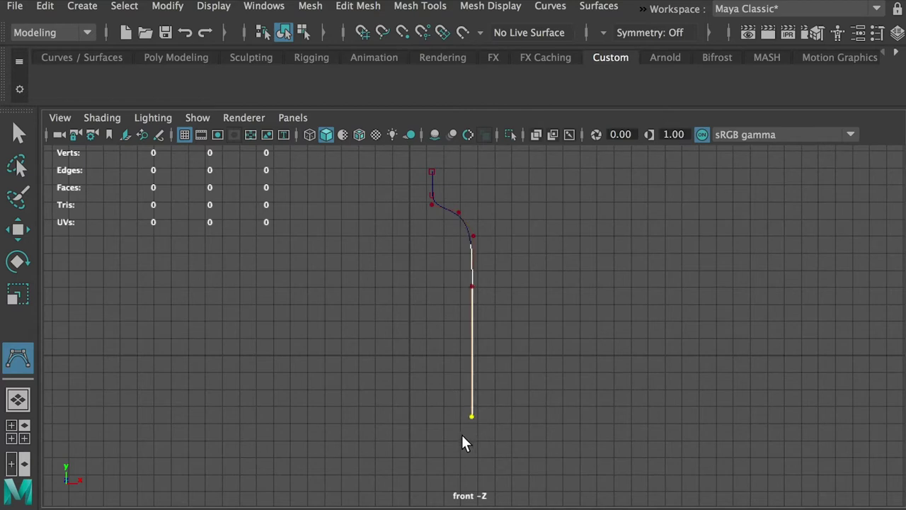
{"action": "left_click", "coordinate": [471, 437]}
{"action": "left_click", "coordinate": [461, 448]}
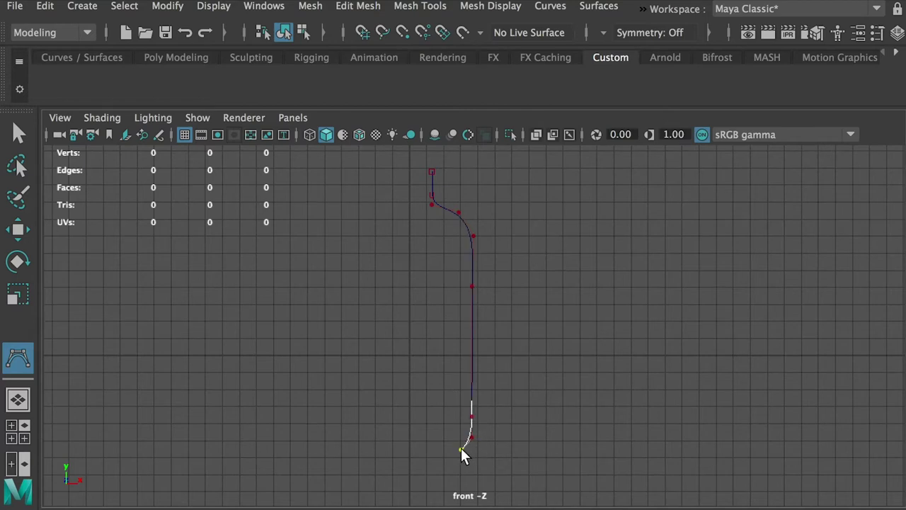
{"action": "left_click", "coordinate": [453, 451]}
{"action": "key", "text": "Return"}
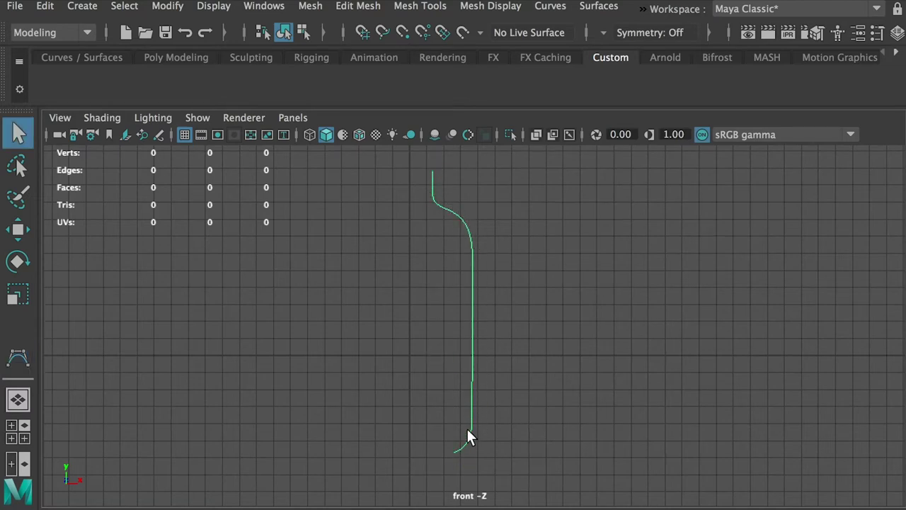
Revolve the profile curve 360 degrees around the Y axis as a cubic NURBS surface with 8 segments
{"action": "key", "text": "space"}
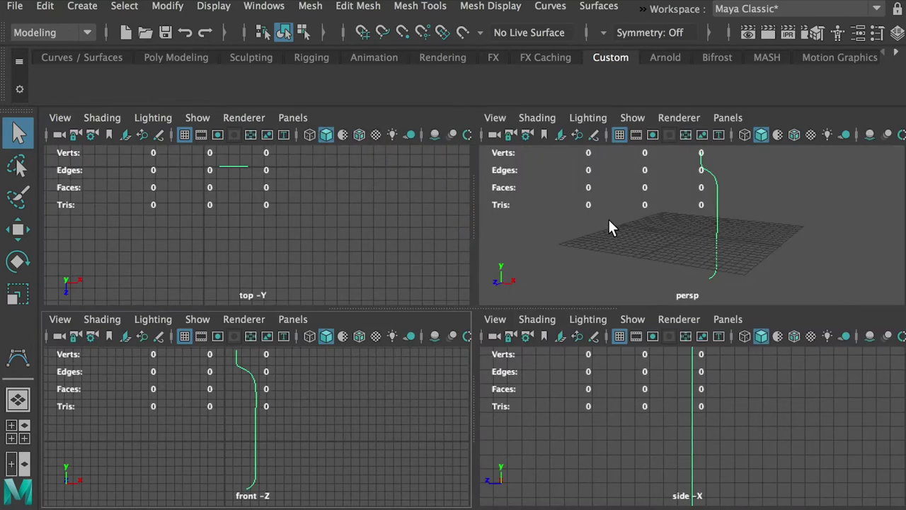
{"action": "key", "text": "space"}
{"action": "left_click_drag", "start_coordinate": [546, 284], "coordinate": [511, 245], "text": "alt"}
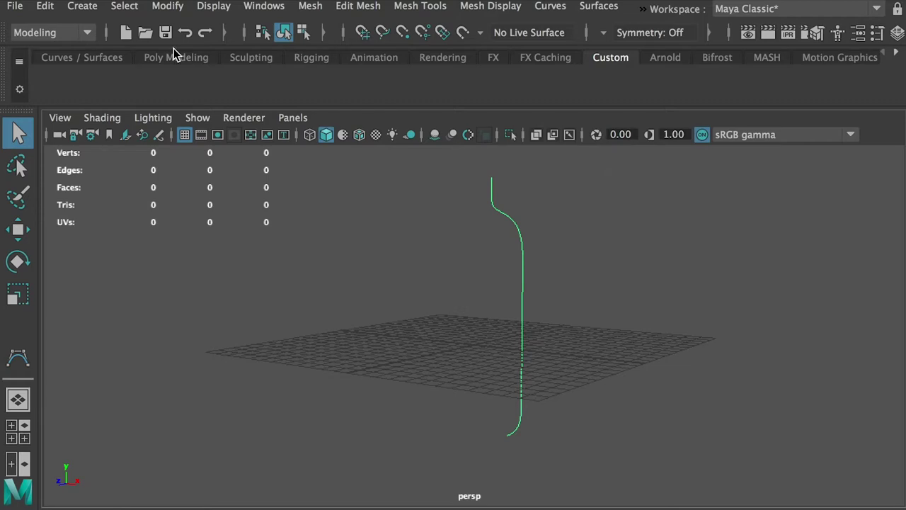
{"action": "left_click", "coordinate": [600, 7]}
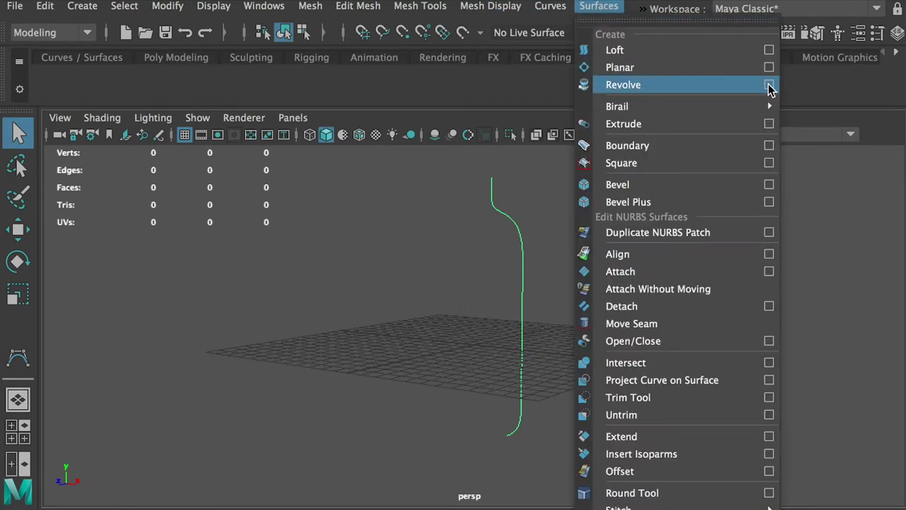
{"action": "left_click", "coordinate": [769, 85]}
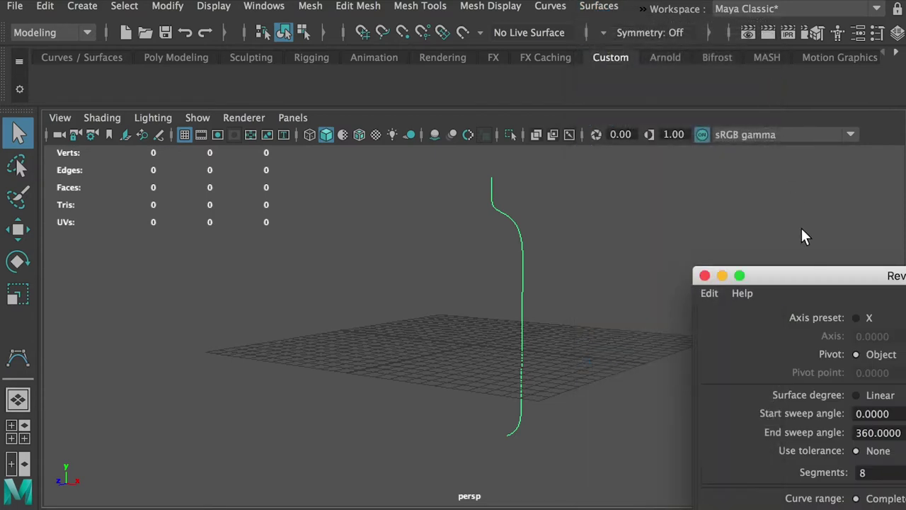
{"action": "left_click_drag", "start_coordinate": [820, 275], "coordinate": [498, 157]}
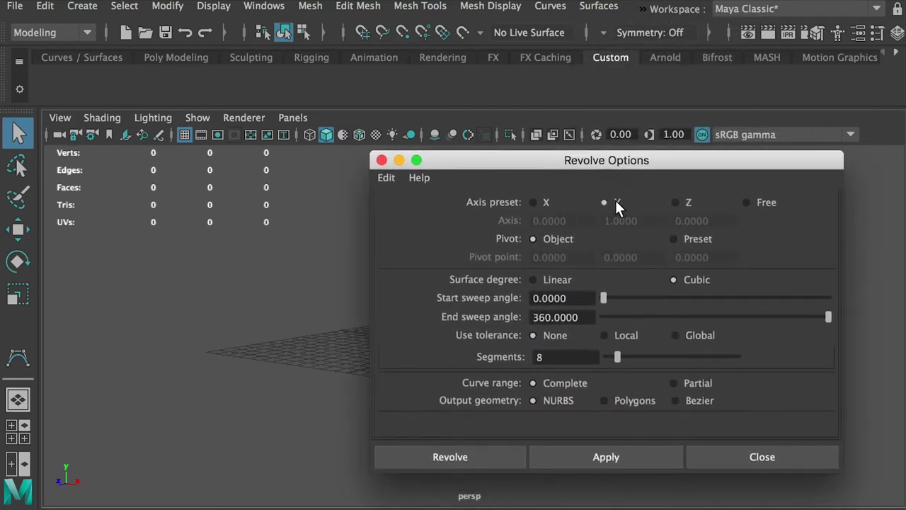
{"action": "left_click_drag", "start_coordinate": [559, 165], "coordinate": [537, 316]}
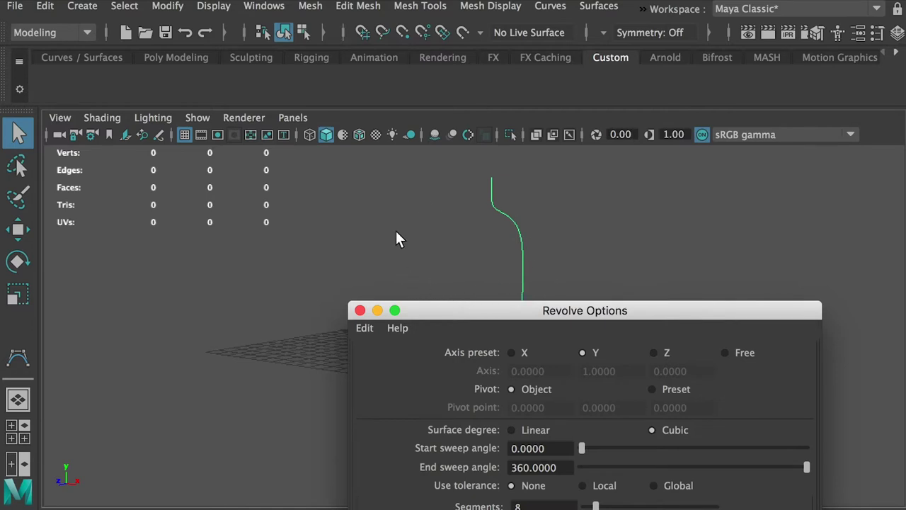
{"action": "left_click_drag", "start_coordinate": [565, 318], "coordinate": [599, 121]}
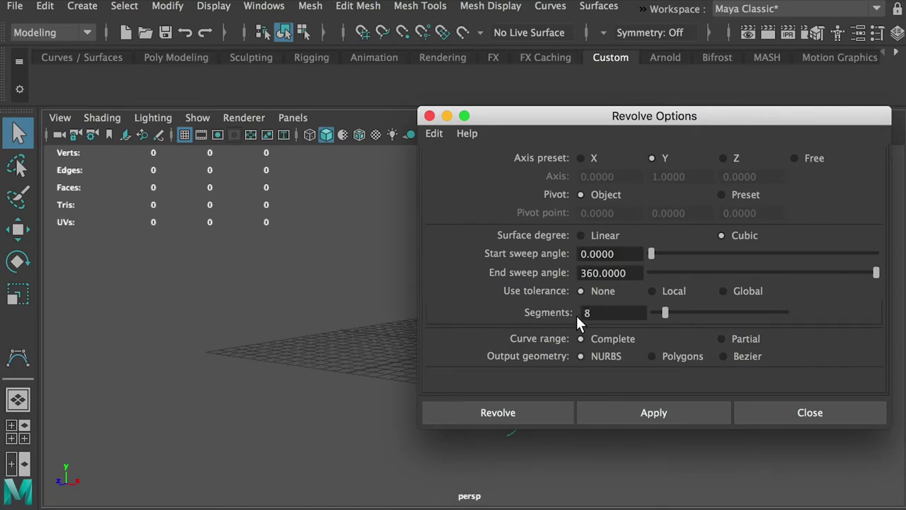
{"action": "left_click", "coordinate": [640, 411]}
{"action": "left_click_drag", "start_coordinate": [554, 121], "coordinate": [748, 136]}
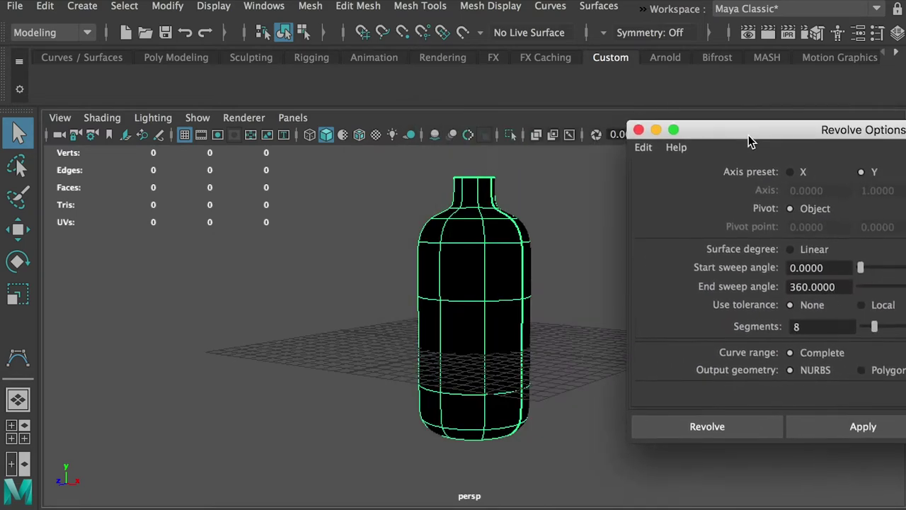
Examine the revolved bottle's shading and neck opening from several angles
{"action": "left_click_drag", "start_coordinate": [529, 238], "coordinate": [499, 216], "text": "alt"}
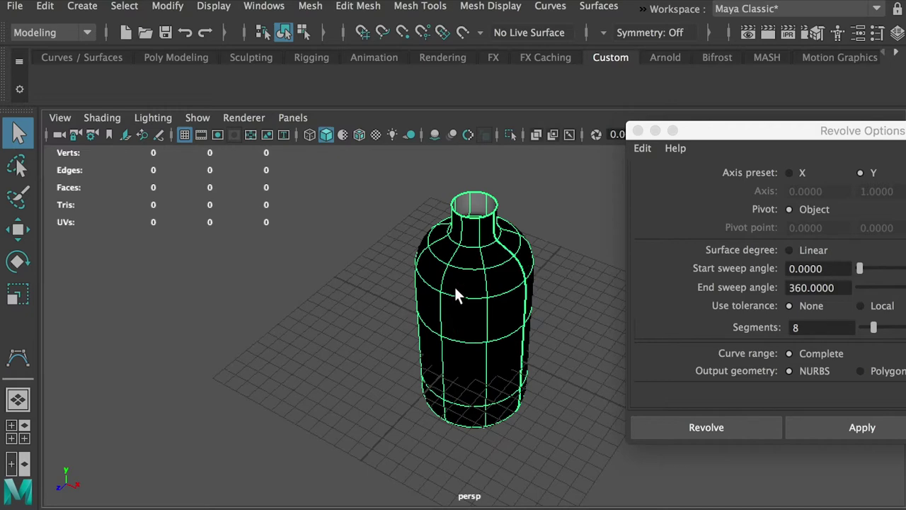
{"action": "left_click_drag", "start_coordinate": [506, 290], "coordinate": [474, 232], "text": "alt"}
{"action": "left_click", "coordinate": [396, 204]}
{"action": "left_click", "coordinate": [455, 210]}
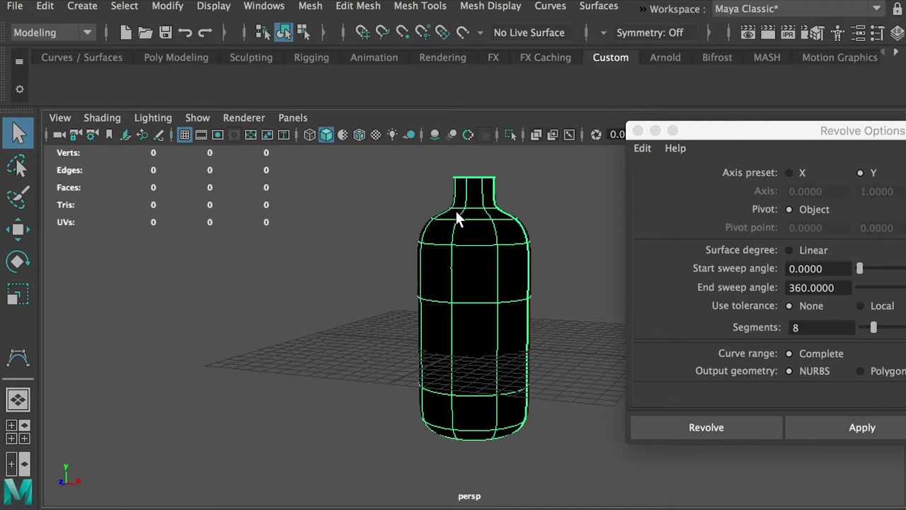
{"action": "right_click_drag", "start_coordinate": [455, 224], "coordinate": [469, 242], "text": "alt"}
{"action": "mouse_move", "coordinate": [470, 243]}
{"action": "middle_mouse_down", "text": "alt"}
{"action": "mouse_move", "coordinate": [449, 241]}
{"action": "mouse_move", "coordinate": [460, 251]}
{"action": "middle_mouse_up", "text": "alt"}
{"action": "left_click", "coordinate": [83, 7]}
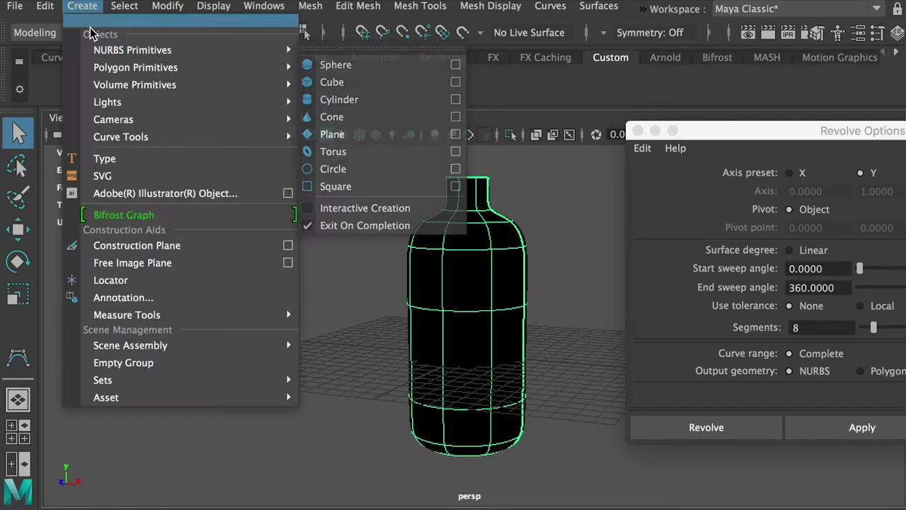
{"action": "mouse_move", "coordinate": [140, 71]}
{"action": "mouse_move", "coordinate": [115, 54]}
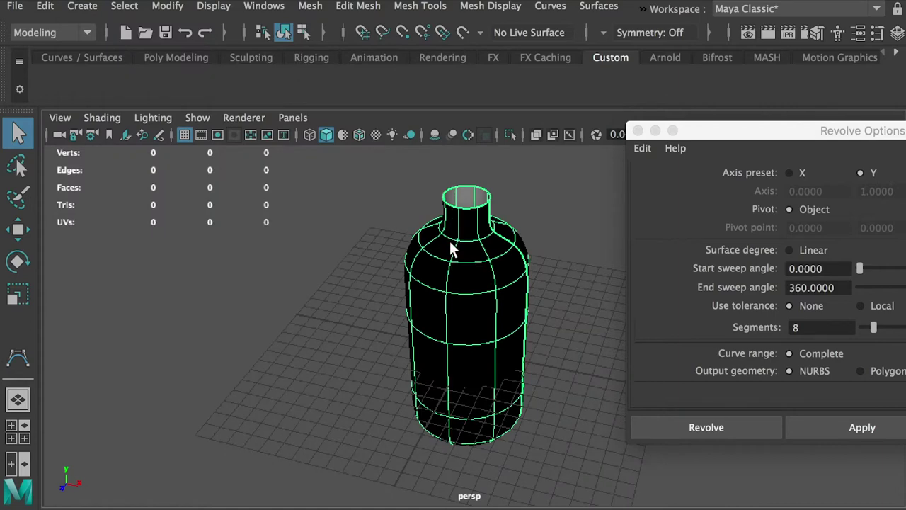
{"action": "left_click_drag", "start_coordinate": [450, 243], "coordinate": [450, 232], "text": "alt"}
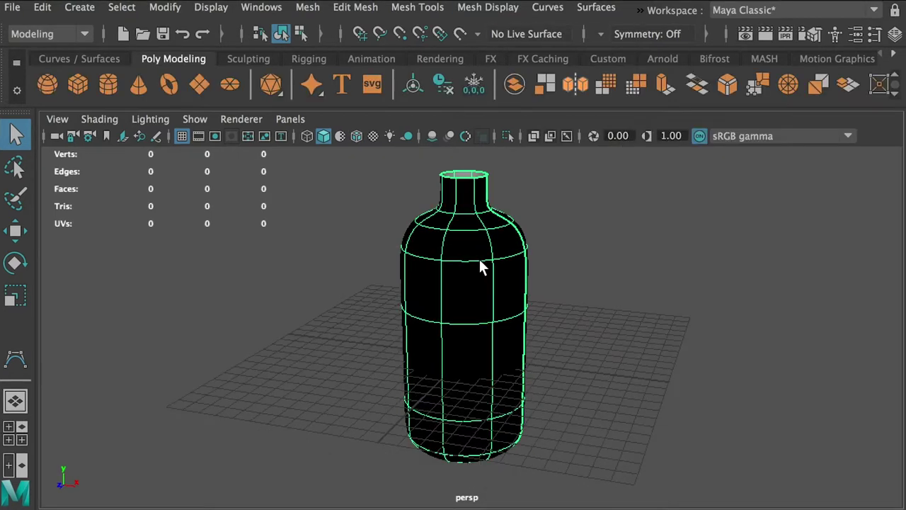
Reverse the surface direction of the revolved bottle and check it from all around
{"action": "left_click", "coordinate": [598, 8]}
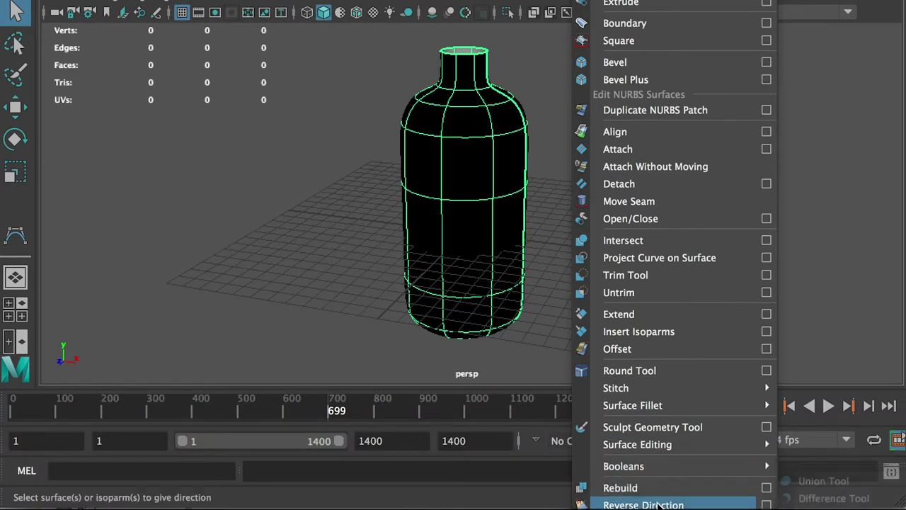
{"action": "left_click", "coordinate": [677, 504]}
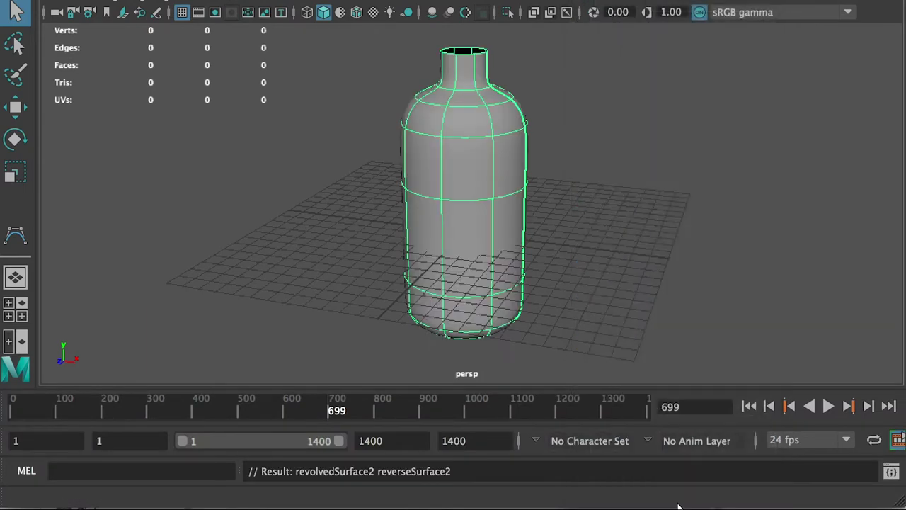
{"action": "mouse_move", "coordinate": [618, 163]}
{"action": "left_mouse_down", "text": "alt"}
{"action": "mouse_move", "coordinate": [562, 163]}
{"action": "mouse_move", "coordinate": [472, 116]}
{"action": "mouse_move", "coordinate": [474, 152]}
{"action": "left_mouse_up", "text": "alt"}
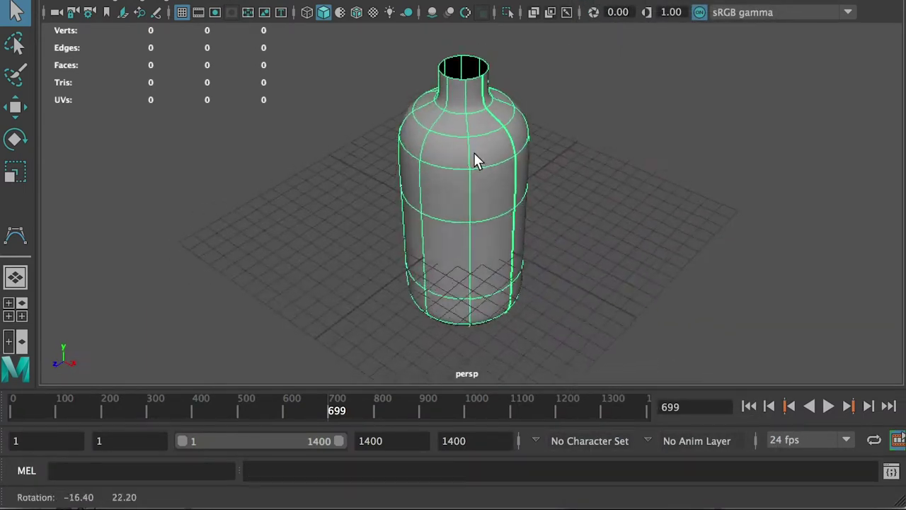
{"action": "right_click_drag", "start_coordinate": [473, 152], "coordinate": [557, 174], "text": "alt"}
{"action": "middle_click_drag", "start_coordinate": [557, 174], "coordinate": [560, 304], "text": "alt"}
{"action": "left_click_drag", "start_coordinate": [480, 202], "coordinate": [605, 212], "text": "alt"}
{"action": "right_click_drag", "start_coordinate": [604, 212], "coordinate": [564, 167], "text": "alt"}
{"action": "middle_click_drag", "start_coordinate": [564, 167], "coordinate": [570, 101], "text": "alt"}
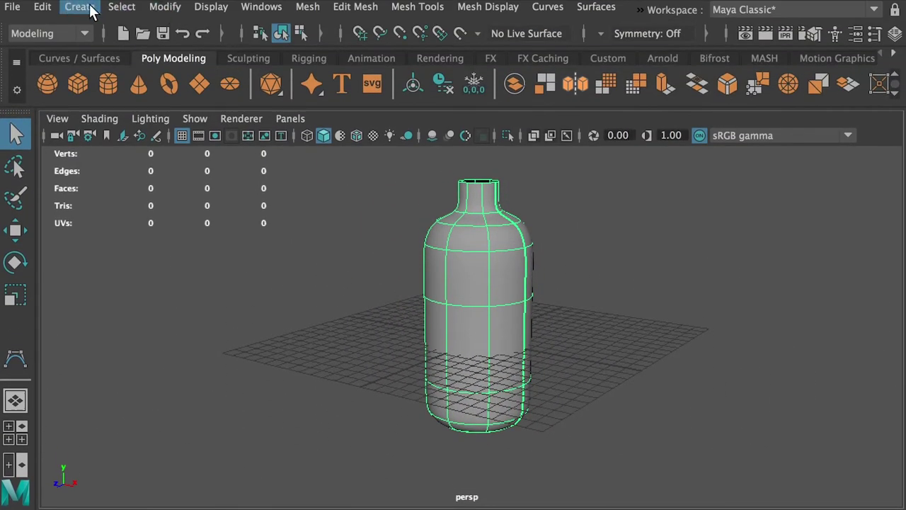
Convert the NURBS bottle to a quad polygon mesh using General tessellation with Number U and Number V at 25
{"action": "left_click", "coordinate": [165, 7]}
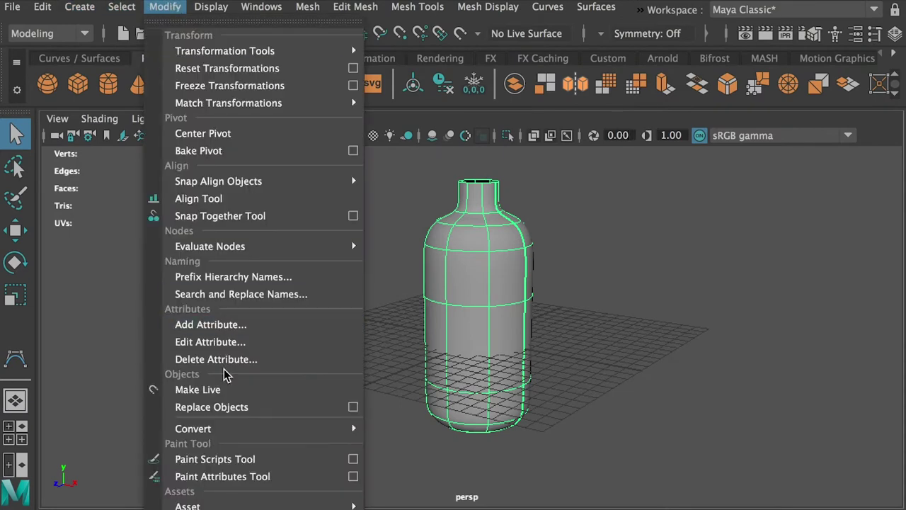
{"action": "mouse_move", "coordinate": [217, 427]}
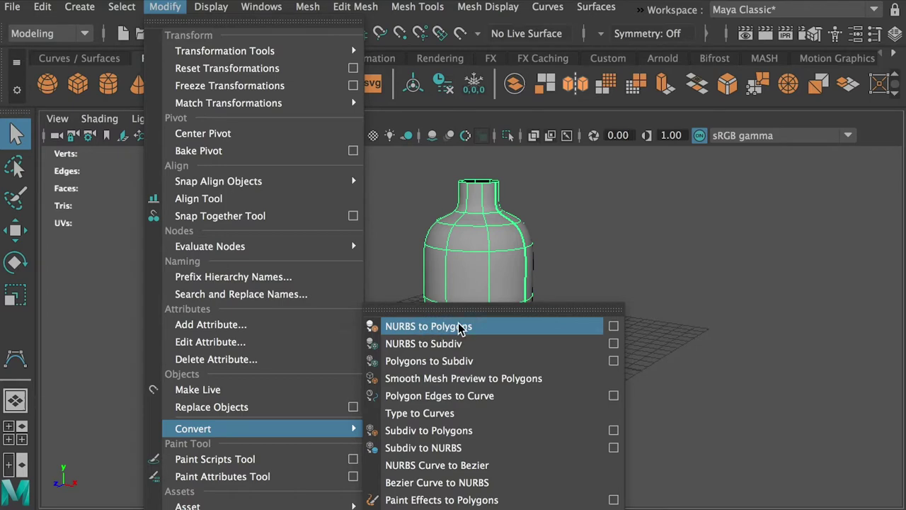
{"action": "left_click", "coordinate": [613, 327]}
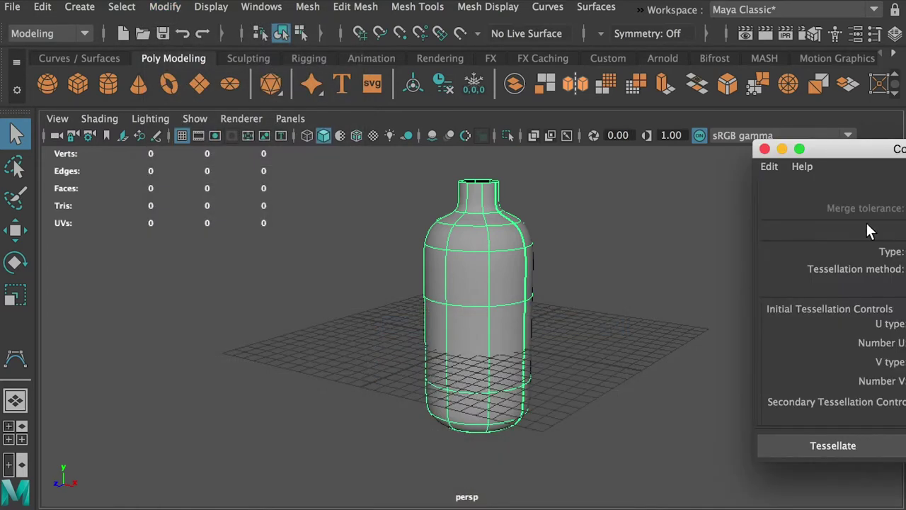
{"action": "left_click_drag", "start_coordinate": [875, 155], "coordinate": [574, 141]}
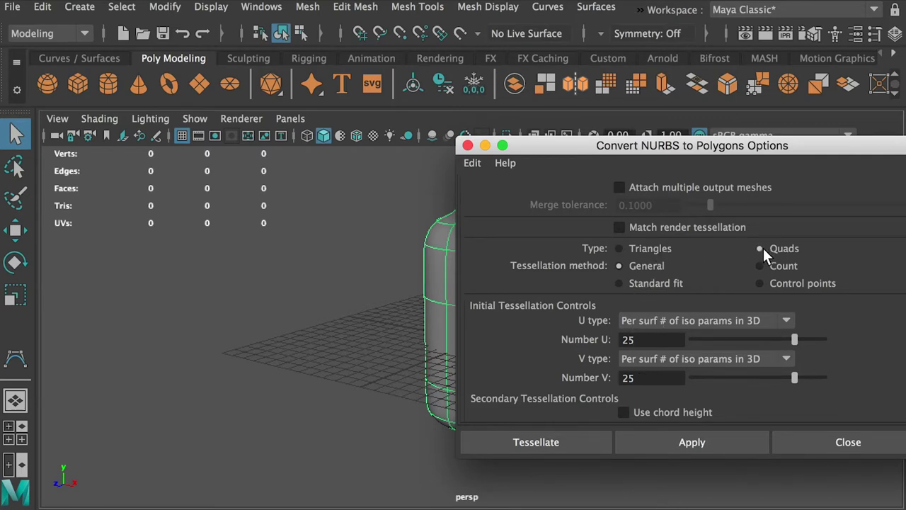
{"action": "left_click_drag", "start_coordinate": [668, 145], "coordinate": [568, 357]}
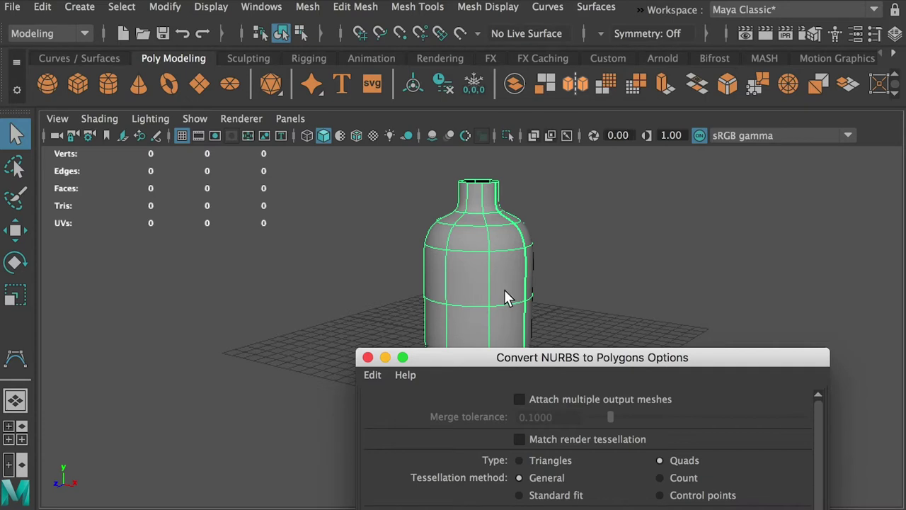
{"action": "left_click_drag", "start_coordinate": [546, 363], "coordinate": [588, 192]}
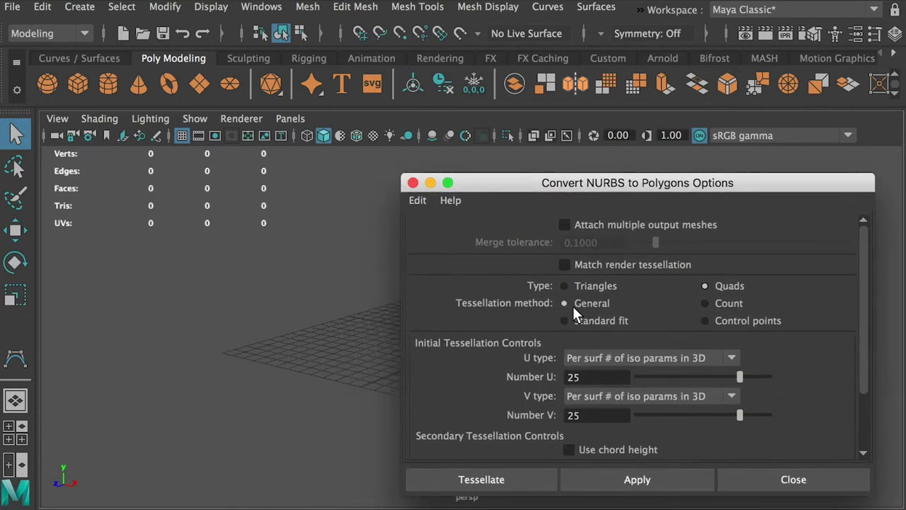
{"action": "double_click", "coordinate": [589, 377]}
{"action": "left_click", "coordinate": [582, 416]}
{"action": "double_click", "coordinate": [582, 415]}
{"action": "left_click_drag", "start_coordinate": [611, 197], "coordinate": [637, 83]}
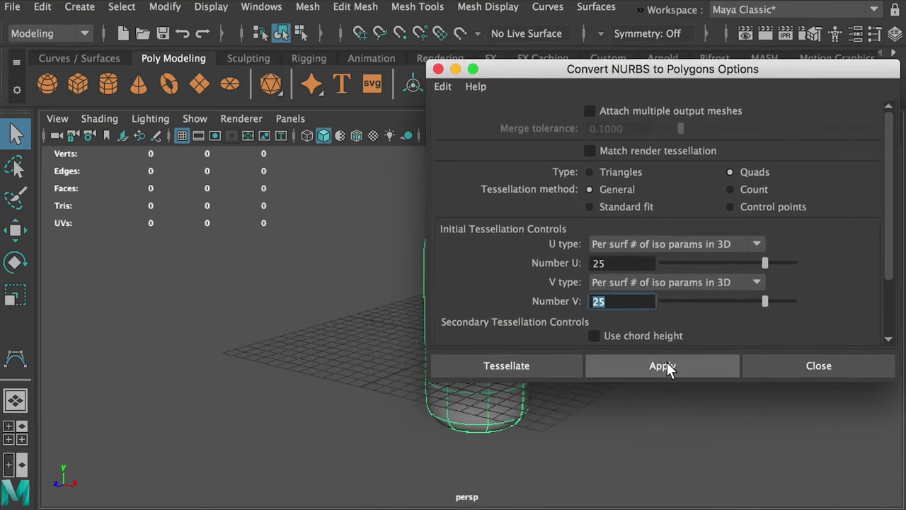
{"action": "left_click", "coordinate": [657, 366]}
{"action": "left_click", "coordinate": [784, 364]}
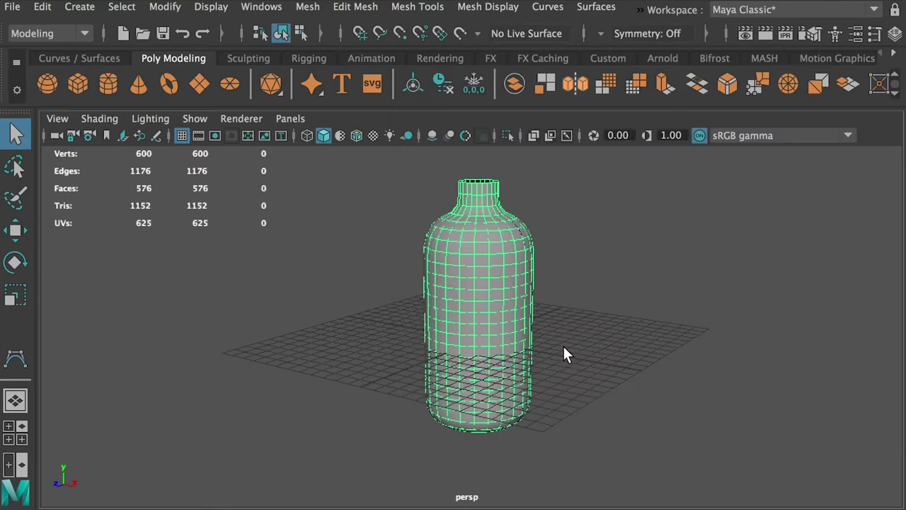
{"action": "mouse_move", "coordinate": [564, 346]}
{"action": "left_mouse_down", "text": "alt"}
{"action": "mouse_move", "coordinate": [572, 335]}
{"action": "mouse_move", "coordinate": [576, 354]}
{"action": "left_mouse_up", "text": "alt"}
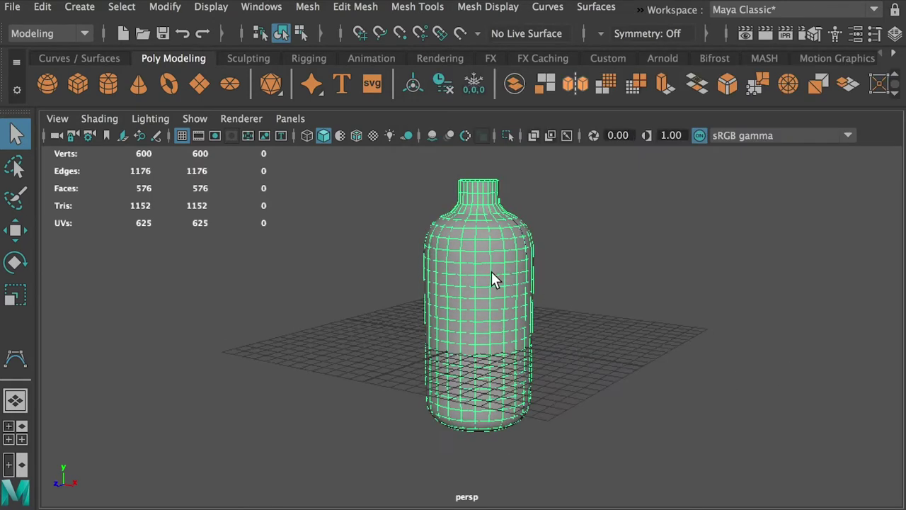
Bring the Outliner into view and select the converted polygon bottle after checking the revolved surface
{"action": "left_click_drag", "start_coordinate": [905, 88], "coordinate": [850, 78]}
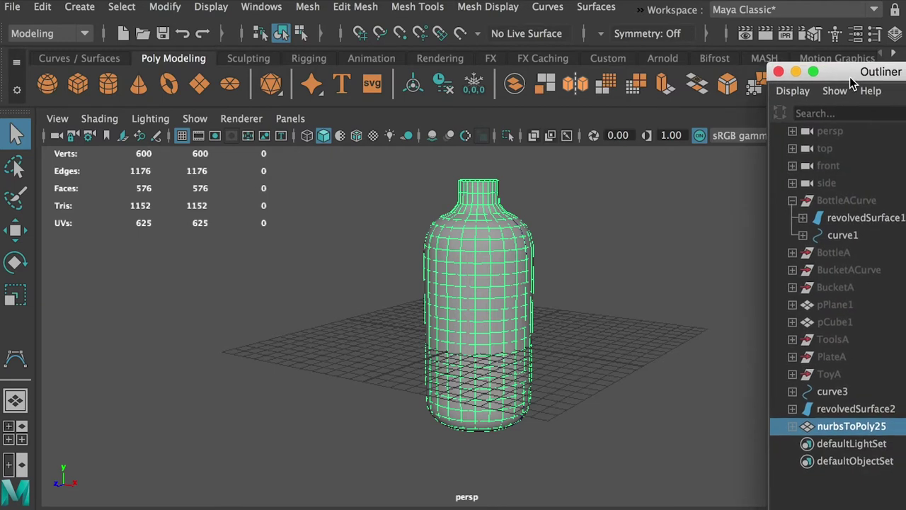
{"action": "left_click", "coordinate": [837, 409]}
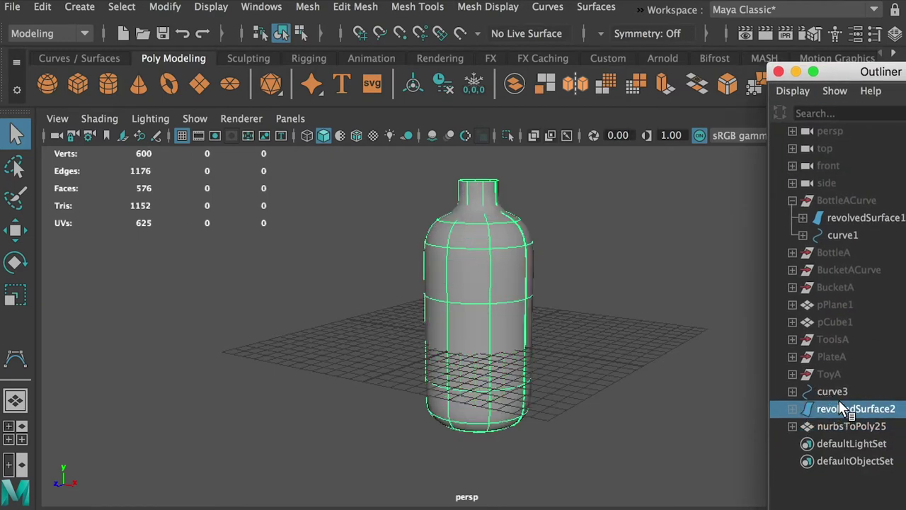
{"action": "left_click", "coordinate": [843, 426]}
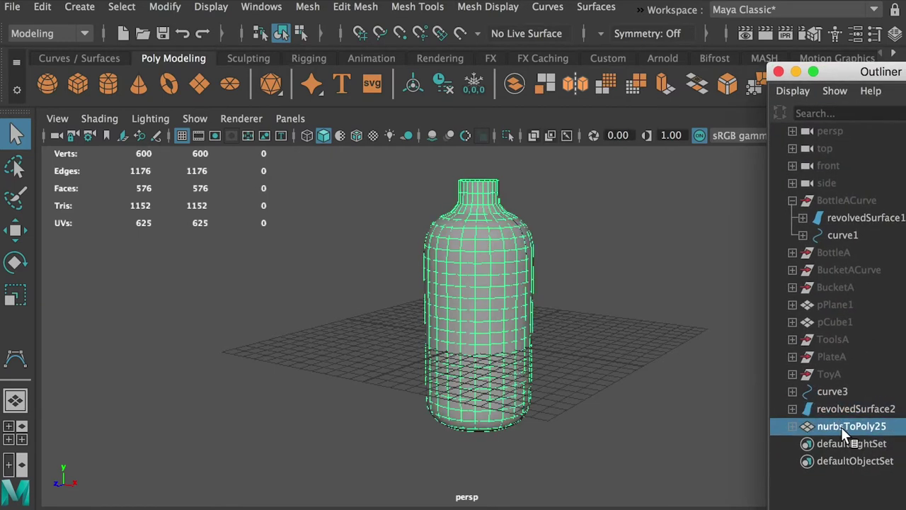
Move the polygon bottle along the X axis so it stands beside the NURBS bottle
{"action": "key", "text": "w"}
{"action": "left_click_drag", "start_coordinate": [527, 343], "coordinate": [503, 297]}
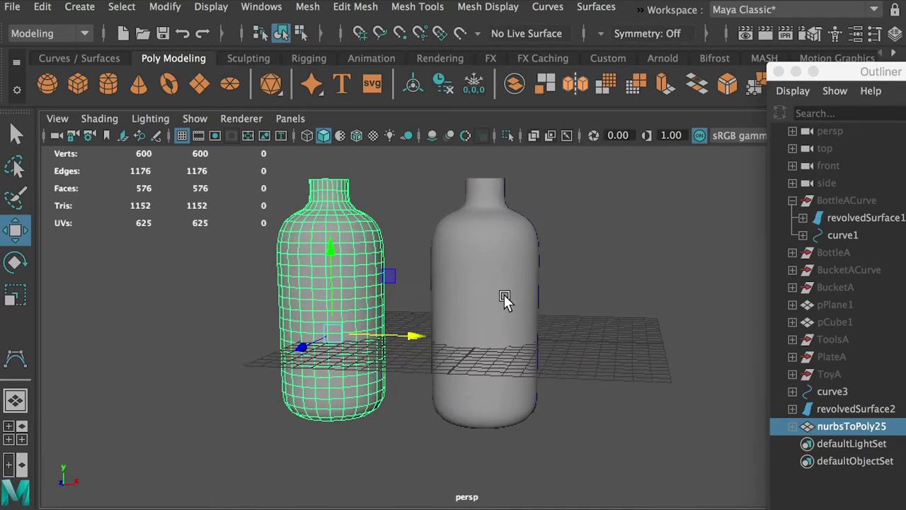
{"action": "right_click_drag", "start_coordinate": [558, 186], "coordinate": [583, 267], "text": "alt"}
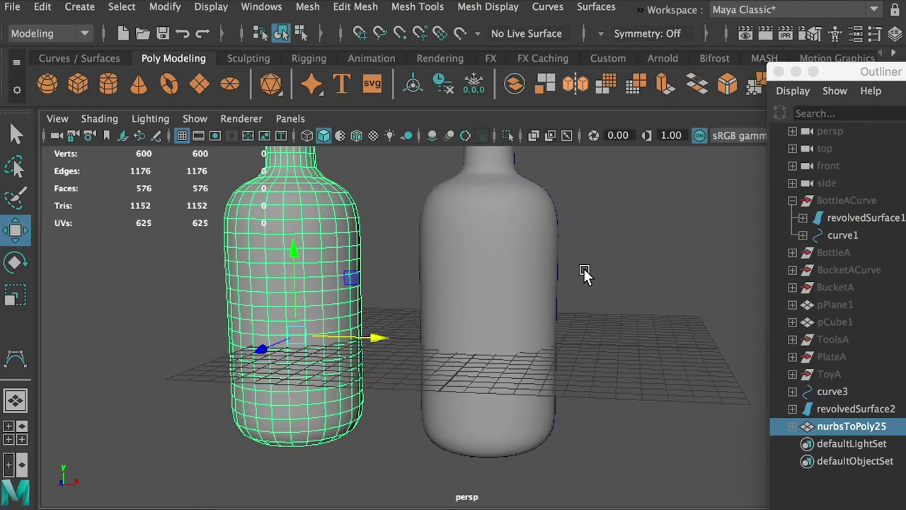
Try moving curve3 along the X axis to see how both bottles react, and undo the move
{"action": "left_click", "coordinate": [833, 393]}
{"action": "middle_click_drag", "start_coordinate": [634, 274], "coordinate": [601, 330], "text": "alt"}
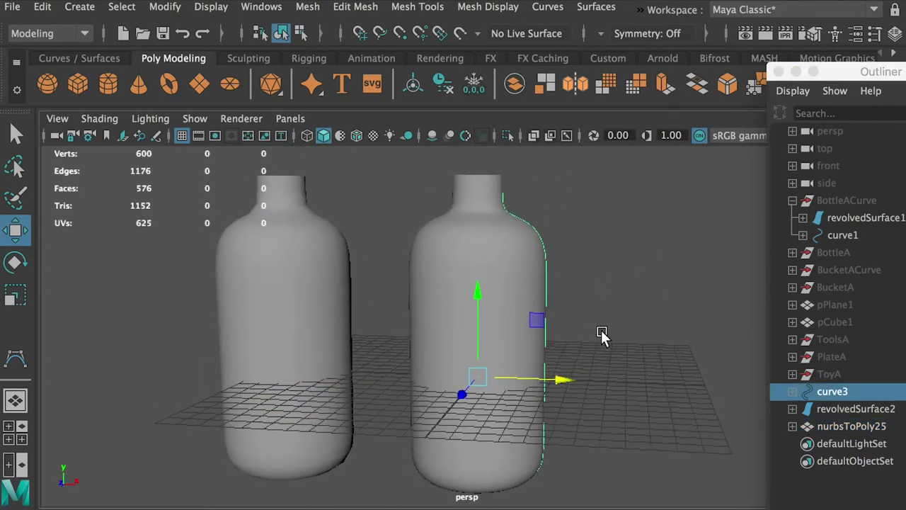
{"action": "mouse_move", "coordinate": [574, 379]}
{"action": "left_mouse_down"}
{"action": "mouse_move", "coordinate": [586, 382]}
{"action": "mouse_move", "coordinate": [552, 380]}
{"action": "mouse_move", "coordinate": [585, 383]}
{"action": "left_mouse_up"}
{"action": "mouse_move", "coordinate": [486, 189]}
{"action": "left_mouse_down", "text": "alt"}
{"action": "mouse_move", "coordinate": [477, 238]}
{"action": "mouse_move", "coordinate": [478, 203]}
{"action": "left_mouse_up", "text": "alt"}
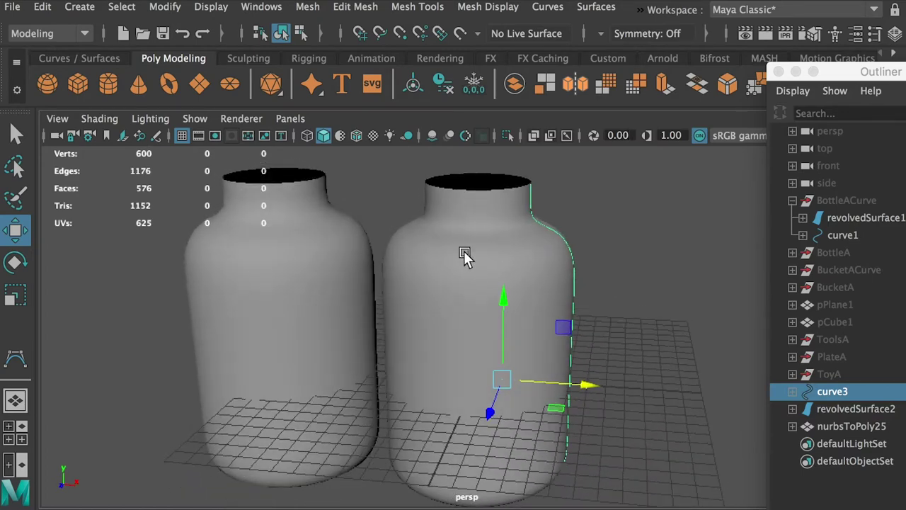
{"action": "key", "text": "super+z"}
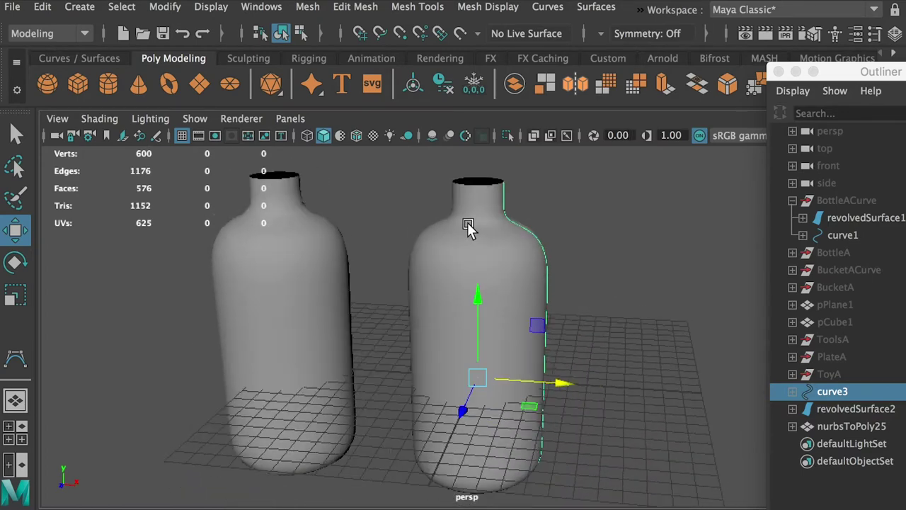
Try pulling the shoulder control vertex of curve3 inward along X to reshape both bottles, and undo it
{"action": "right_click", "coordinate": [550, 254]}
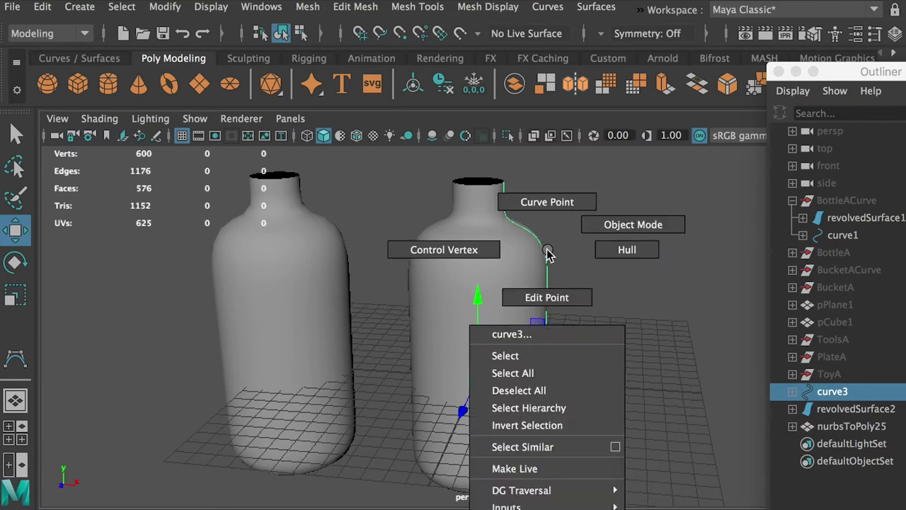
{"action": "left_click", "coordinate": [477, 250]}
{"action": "left_click", "coordinate": [558, 259]}
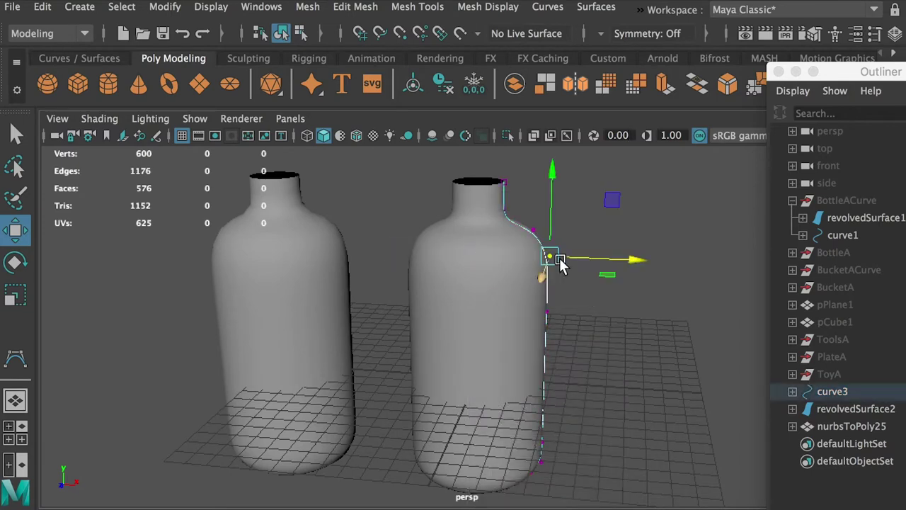
{"action": "left_click_drag", "start_coordinate": [607, 257], "coordinate": [576, 259]}
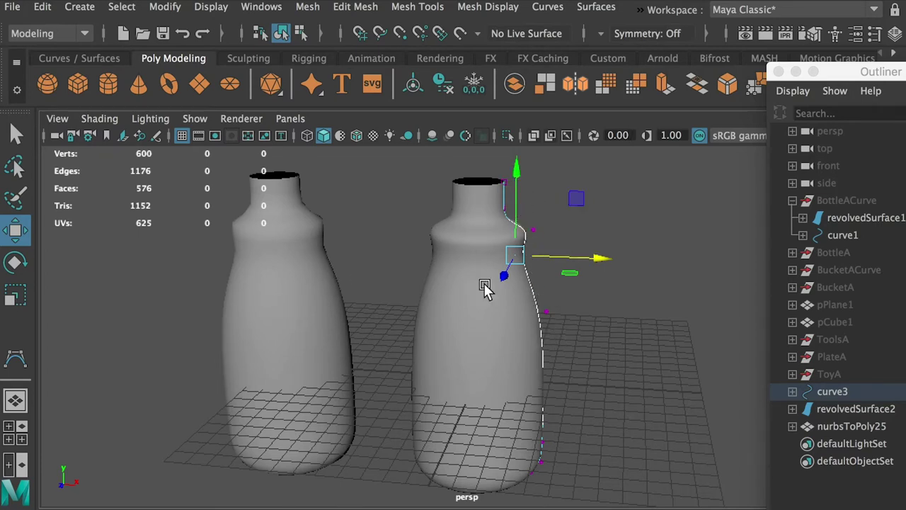
{"action": "key", "text": "z"}
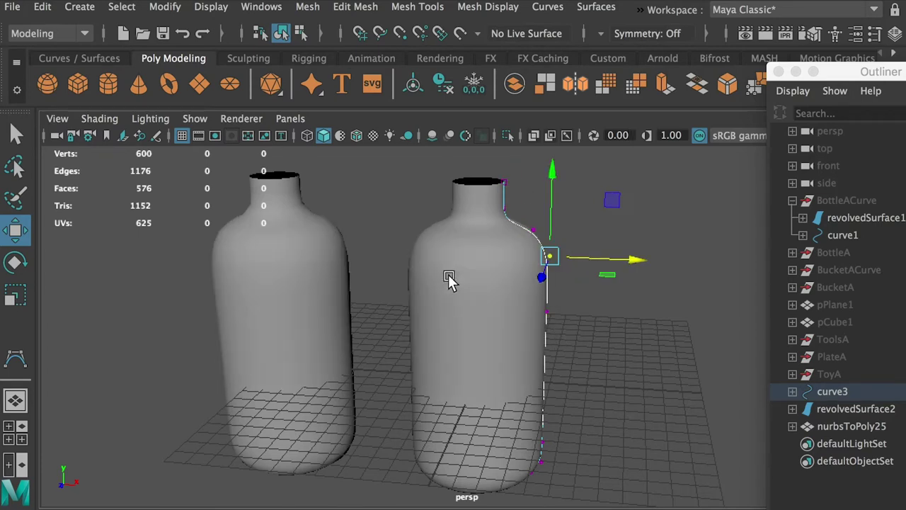
Undo the polygon bottle's sideways move, keeping the mesh selected
{"action": "left_click", "coordinate": [337, 212]}
{"action": "left_click", "coordinate": [299, 221]}
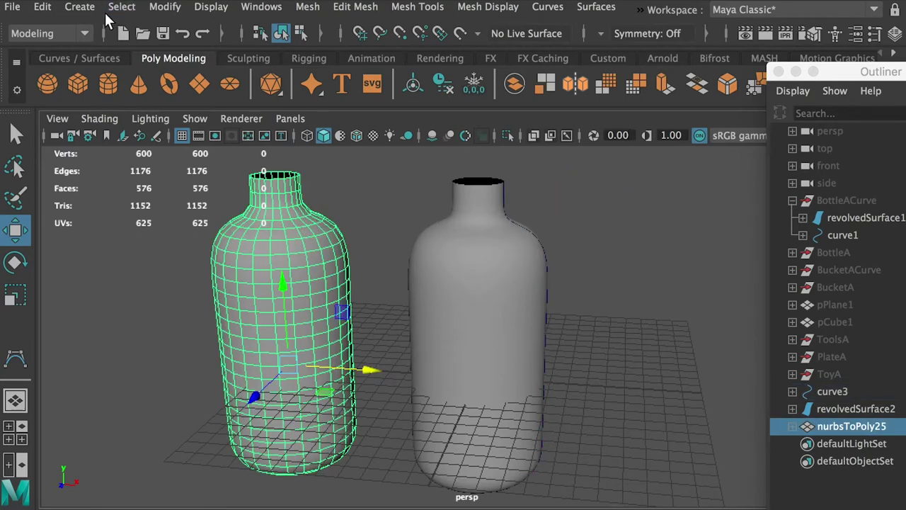
{"action": "key", "text": "z"}
{"action": "key", "text": "z"}
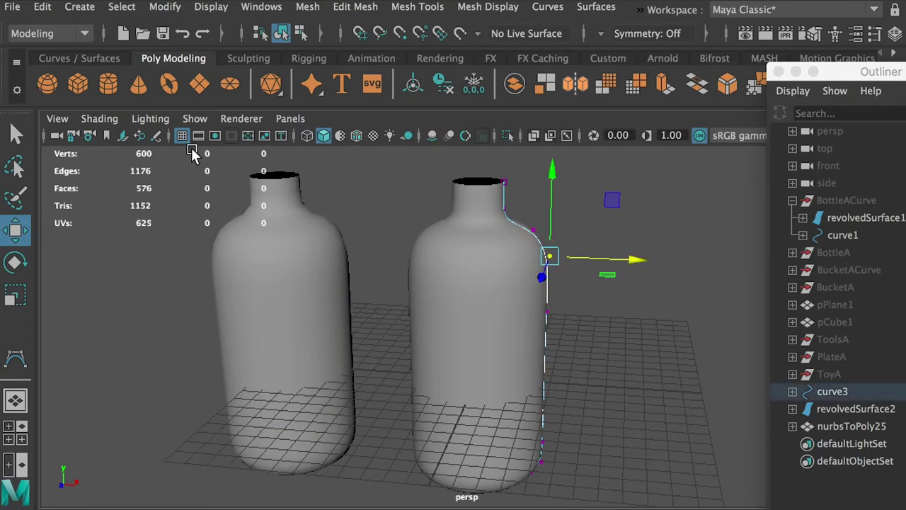
{"action": "key", "text": "shift+z"}
{"action": "key", "text": "z"}
{"action": "key", "text": "shift+z"}
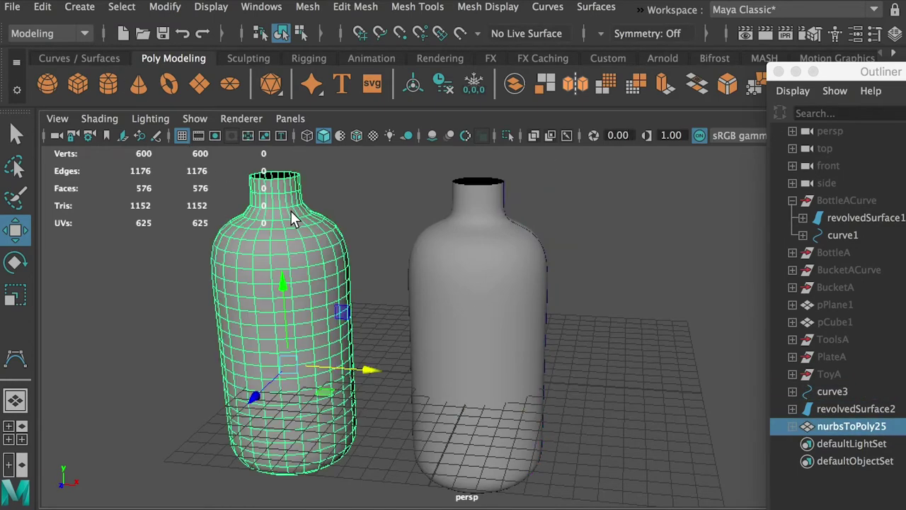
{"action": "key", "text": "shift+z"}
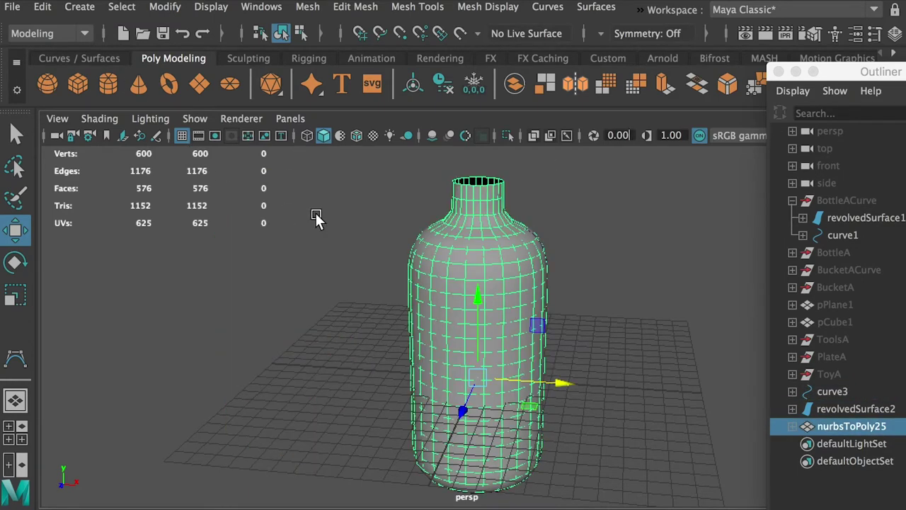
Delete the construction history of the polygon bottle
{"action": "left_click", "coordinate": [42, 7]}
{"action": "mouse_move", "coordinate": [235, 219]}
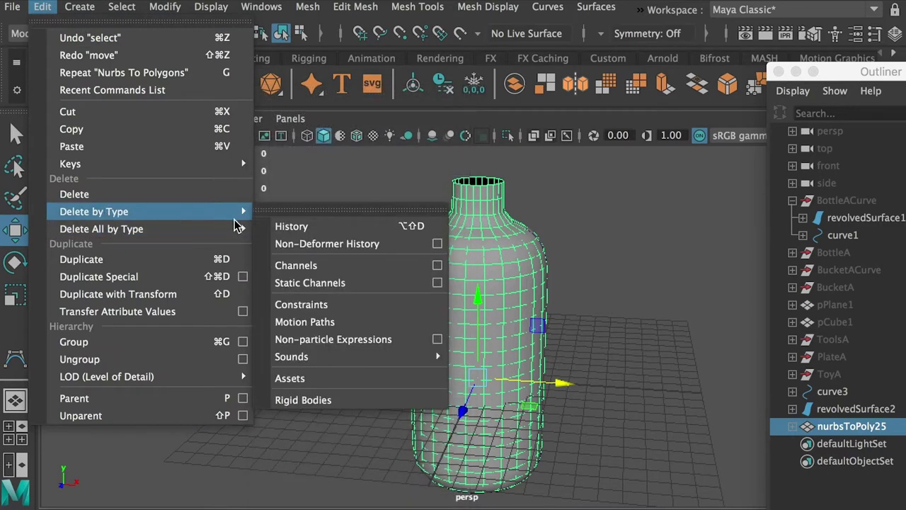
{"action": "left_click", "coordinate": [300, 228]}
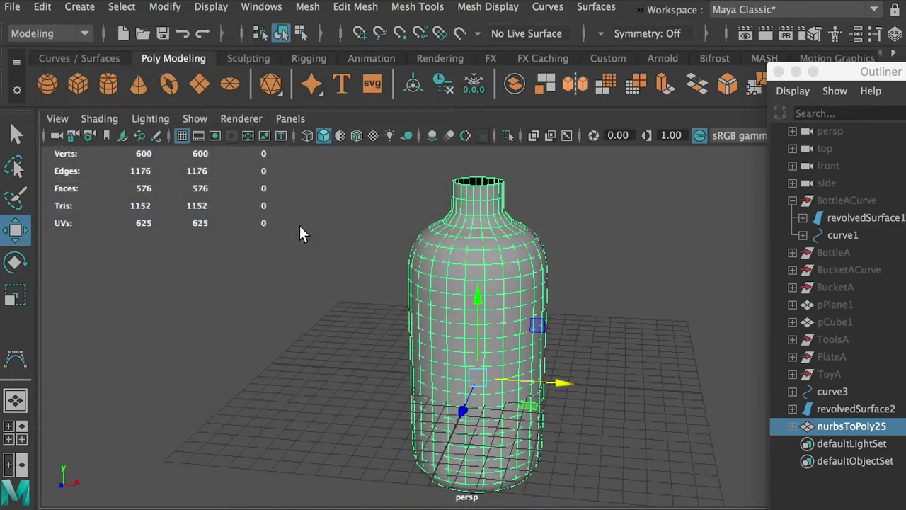
Move curve3 outward along X to test whether the polygon bottle still follows the profile curve
{"action": "left_click", "coordinate": [823, 393]}
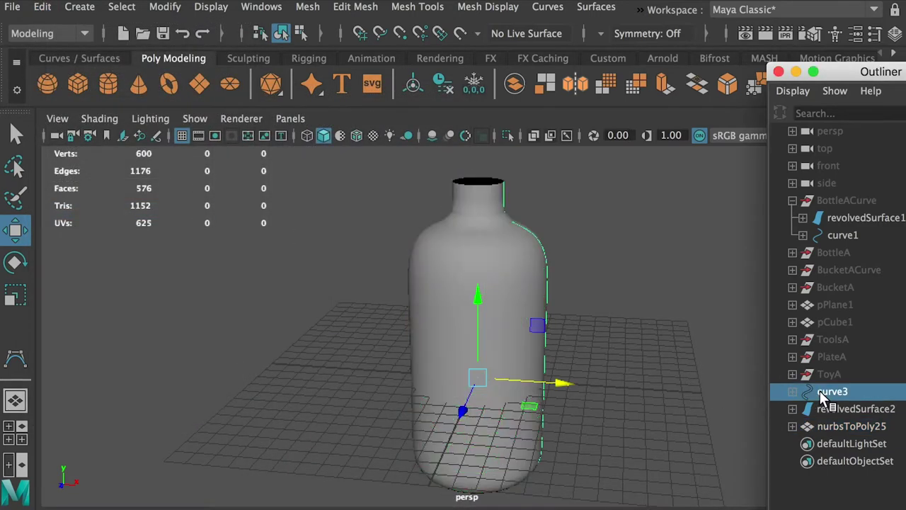
{"action": "left_click_drag", "start_coordinate": [566, 380], "coordinate": [684, 390]}
{"action": "left_click_drag", "start_coordinate": [629, 232], "coordinate": [654, 273], "text": "alt"}
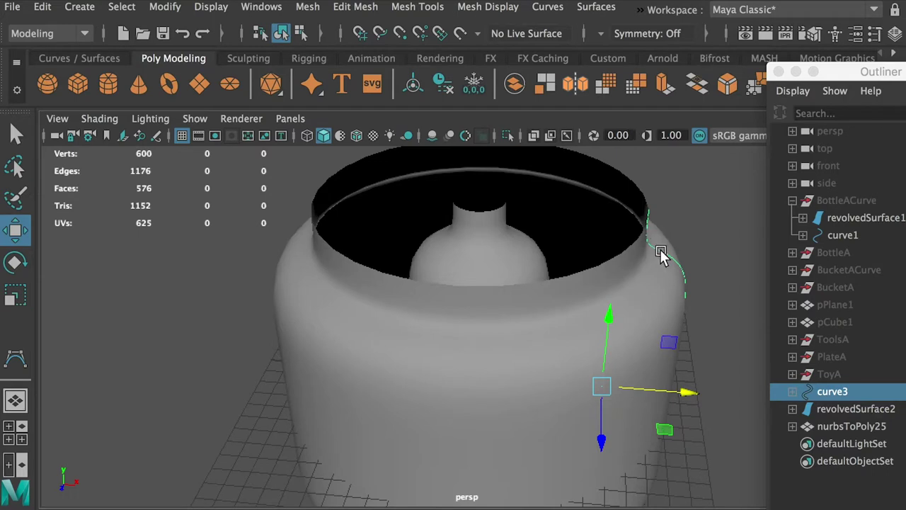
{"action": "left_click_drag", "start_coordinate": [661, 257], "coordinate": [532, 249], "text": "alt"}
{"action": "left_click", "coordinate": [491, 263]}
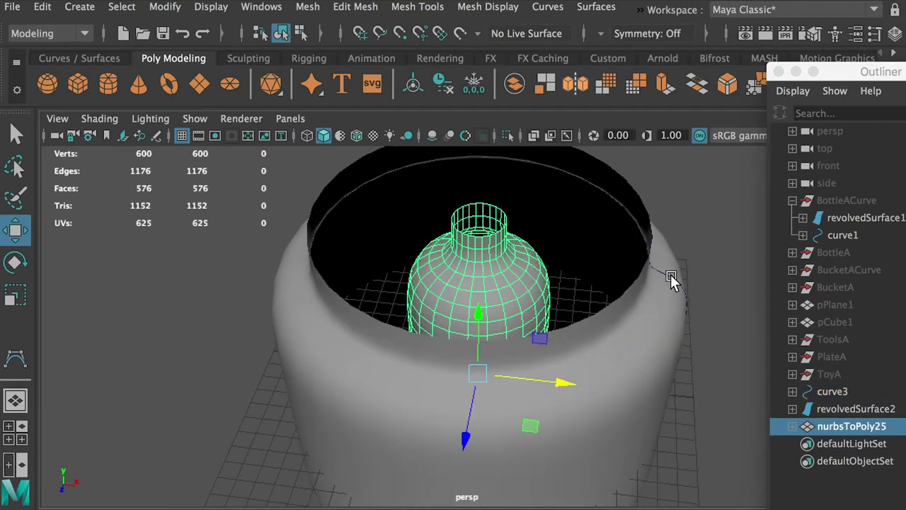
{"action": "left_click", "coordinate": [716, 259]}
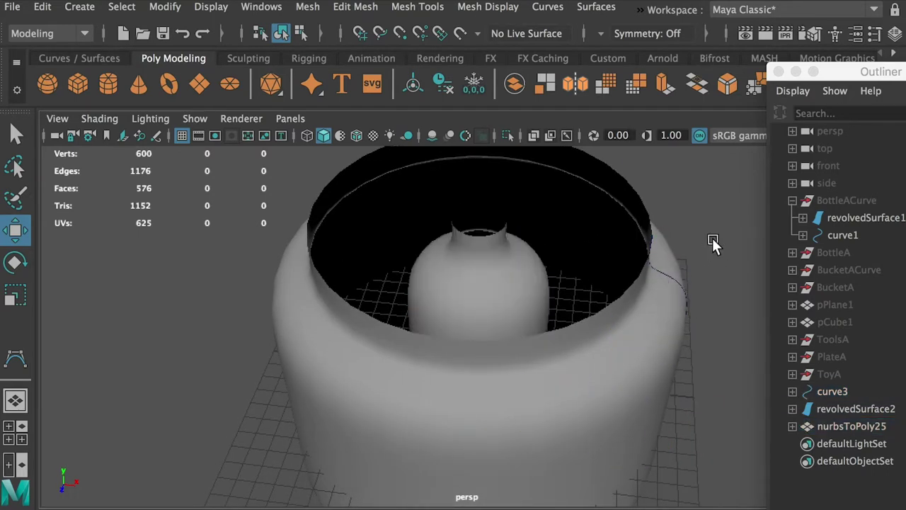
Delete curve3 and revolvedSurface2, and select the remaining polygon bottle
{"action": "left_click", "coordinate": [826, 395]}
{"action": "left_click", "coordinate": [838, 409], "text": "ctrl"}
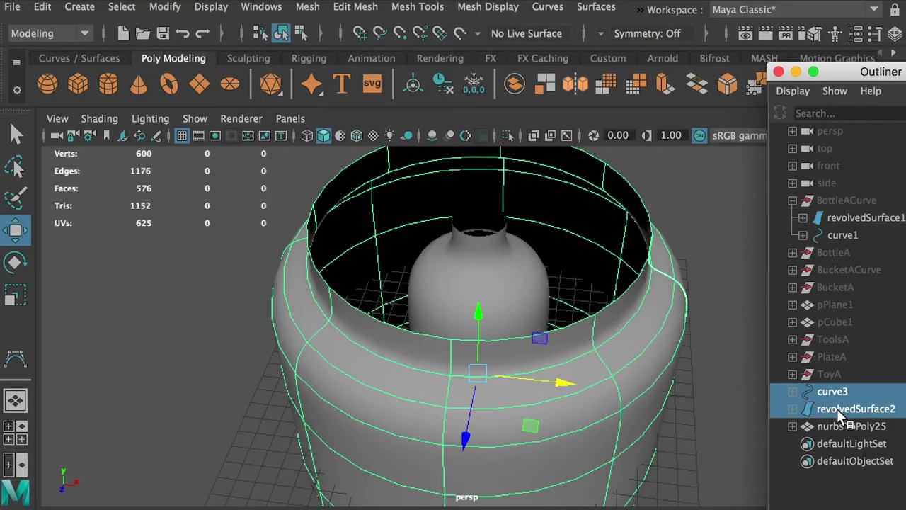
{"action": "key", "text": "Delete"}
{"action": "left_click", "coordinate": [489, 311]}
{"action": "left_click_drag", "start_coordinate": [532, 305], "coordinate": [514, 266], "text": "alt"}
{"action": "mouse_move", "coordinate": [515, 267]}
{"action": "right_mouse_down", "text": "alt"}
{"action": "mouse_move", "coordinate": [621, 341]}
{"action": "mouse_move", "coordinate": [501, 273]}
{"action": "right_mouse_up", "text": "alt"}
{"action": "middle_click_drag", "start_coordinate": [501, 273], "coordinate": [490, 267], "text": "alt"}
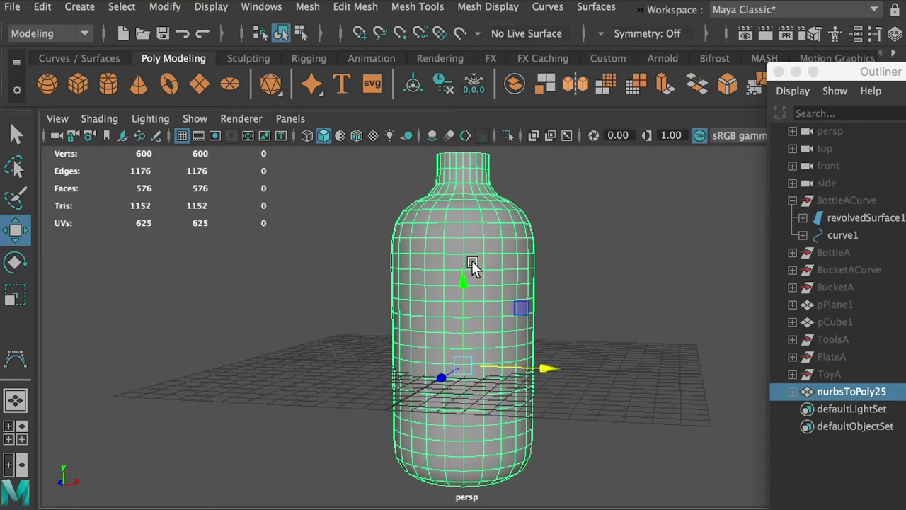
Select three alternating horizontal face loops around the middle of the bottle, leaving one loop between each
{"action": "right_click_drag", "start_coordinate": [453, 255], "coordinate": [453, 270]}
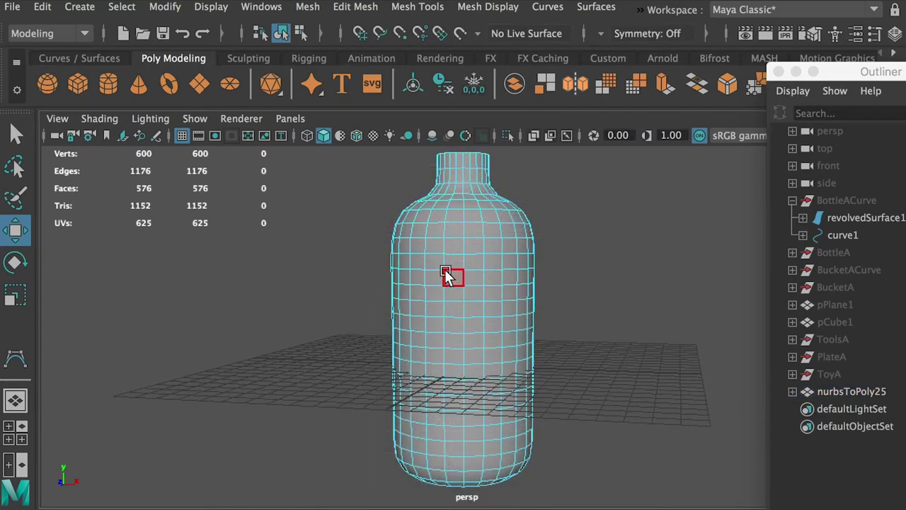
{"action": "left_click_drag", "start_coordinate": [420, 272], "coordinate": [429, 276], "text": "alt"}
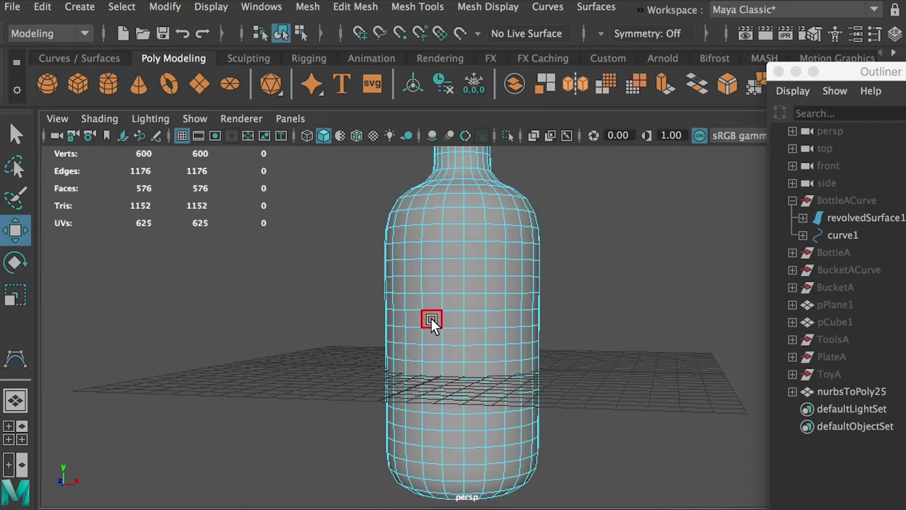
{"action": "left_click", "coordinate": [431, 318]}
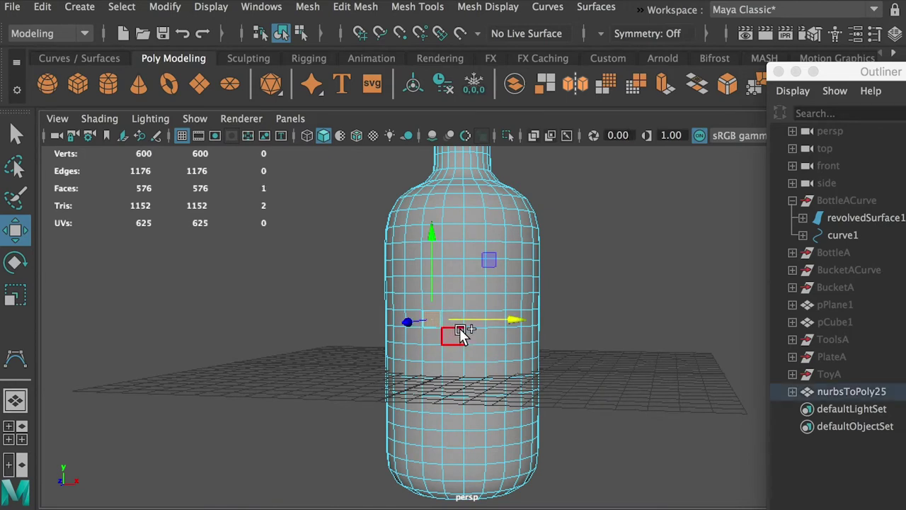
{"action": "double_click", "coordinate": [454, 324], "text": "shift"}
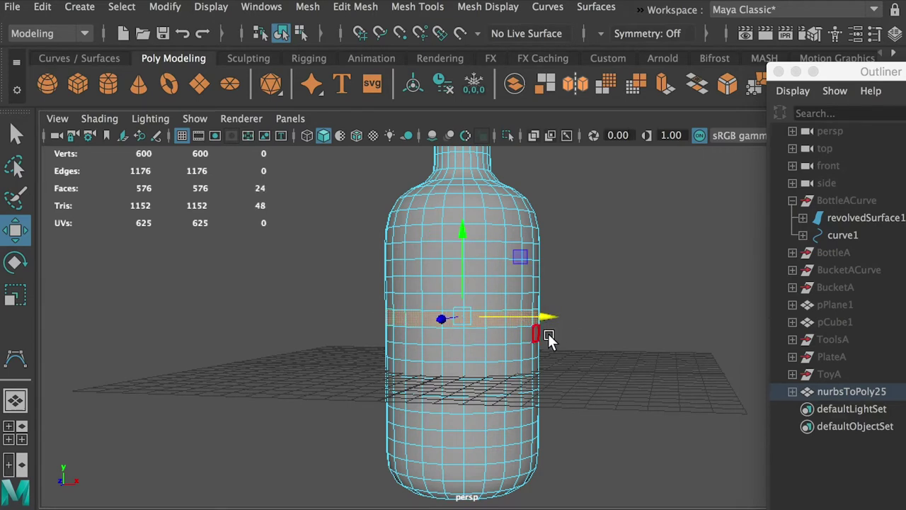
{"action": "left_click", "coordinate": [433, 352], "text": "shift"}
{"action": "double_click", "coordinate": [453, 356], "text": "shift"}
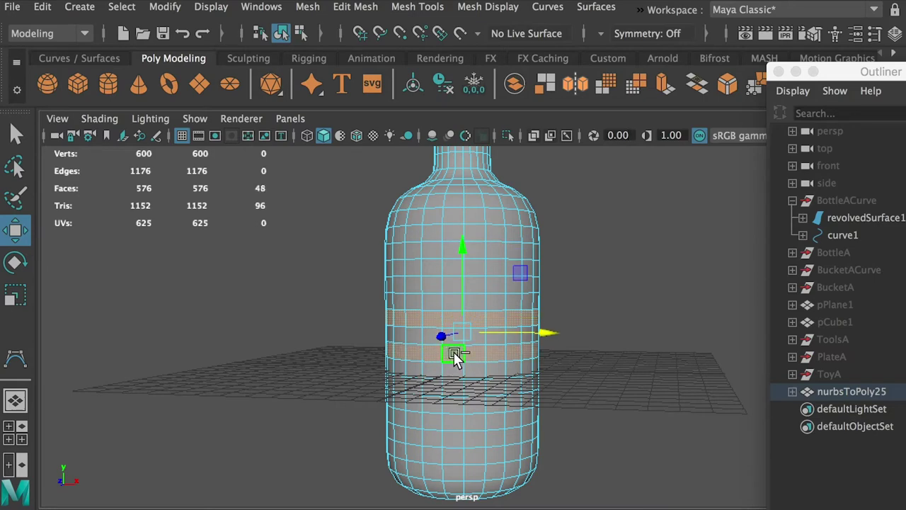
{"action": "left_click_drag", "start_coordinate": [492, 359], "coordinate": [457, 348], "text": "alt"}
{"action": "double_click", "coordinate": [457, 347], "text": "shift"}
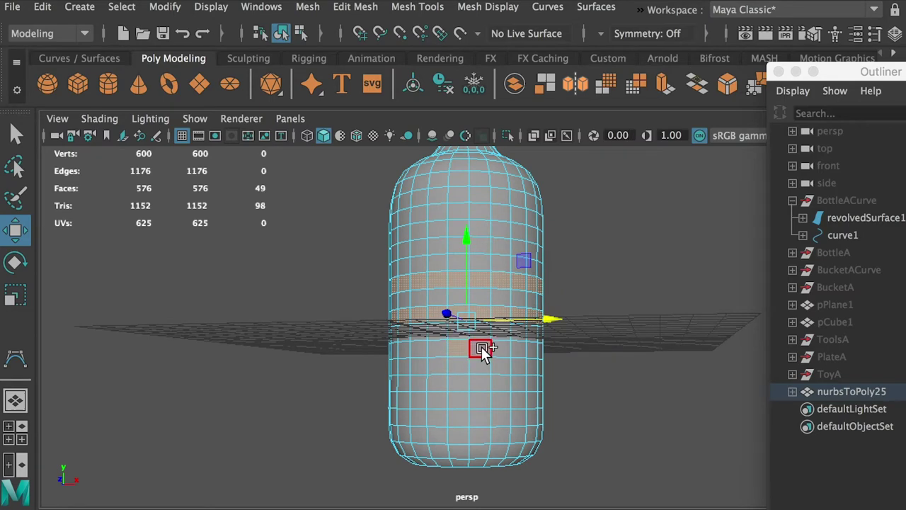
{"action": "scroll", "coordinate": [546, 344], "scroll_direction": "up", "scroll_amount": 3}
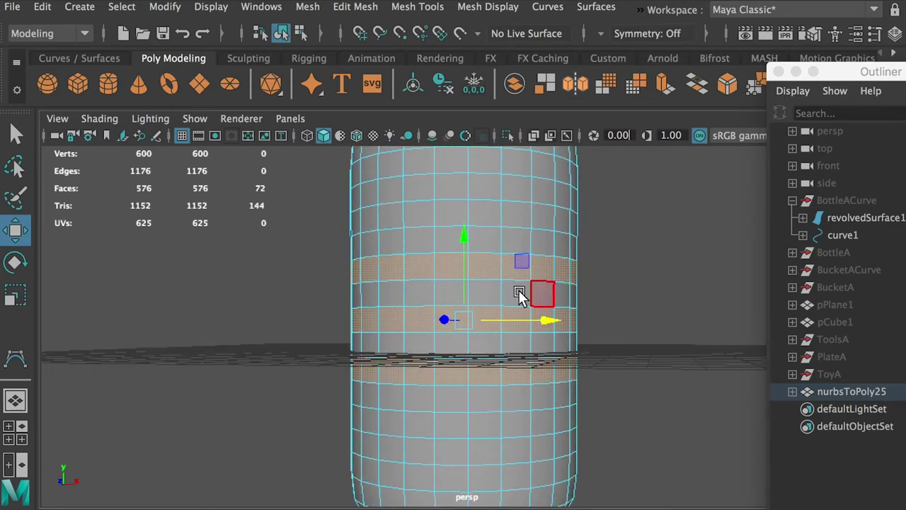
{"action": "left_click_drag", "start_coordinate": [610, 375], "coordinate": [578, 369], "text": "alt"}
{"action": "scroll", "coordinate": [578, 369], "scroll_direction": "down", "scroll_amount": 2}
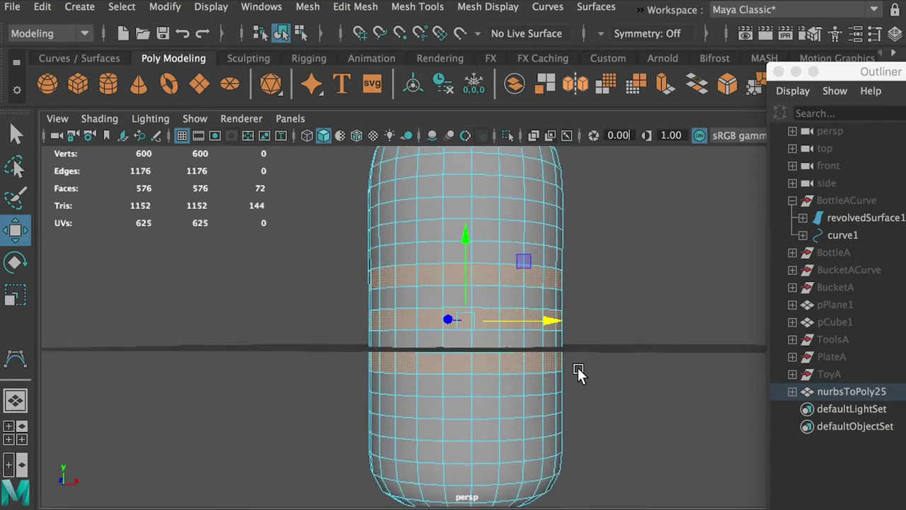
Extrude the three selected face loops inward with a Thickness of -0.2 to form grooves
{"action": "left_click", "coordinate": [357, 8]}
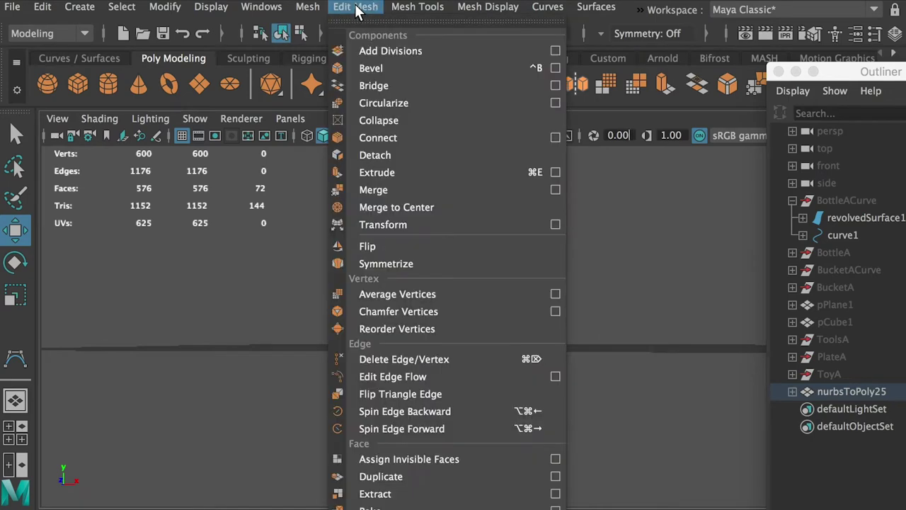
{"action": "left_click", "coordinate": [412, 172]}
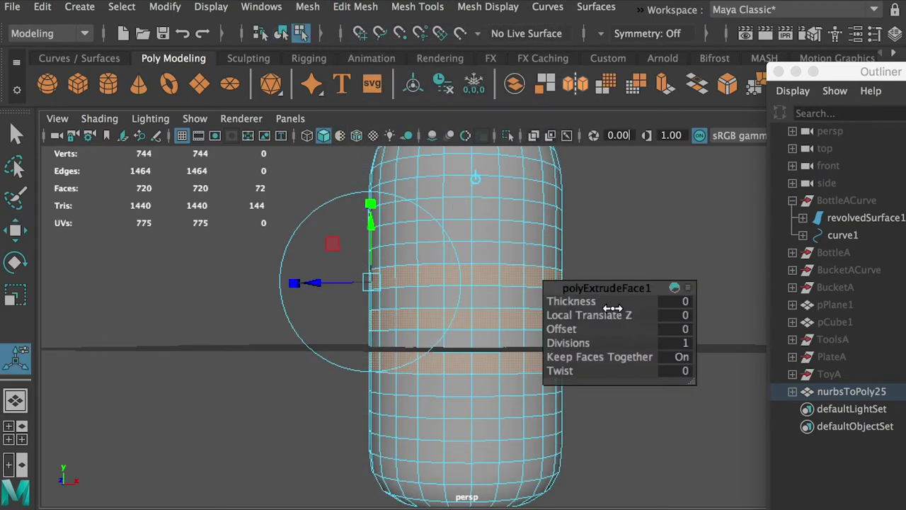
{"action": "left_click_drag", "start_coordinate": [602, 285], "coordinate": [625, 275]}
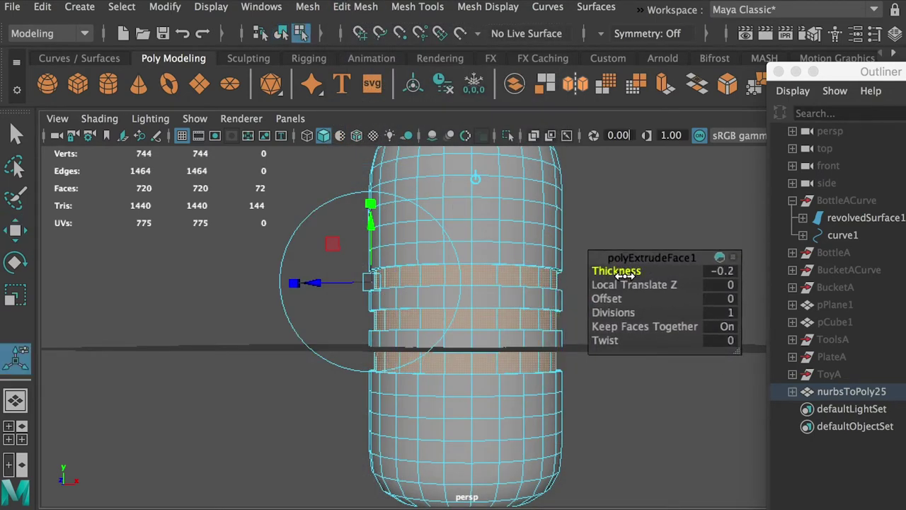
Select the open border edge loop at the bottom of the bottle and extrude it
{"action": "right_click_drag", "start_coordinate": [469, 248], "coordinate": [488, 275], "text": "alt"}
{"action": "right_click_drag", "start_coordinate": [557, 323], "coordinate": [516, 283], "text": "alt"}
{"action": "middle_click_drag", "start_coordinate": [516, 283], "coordinate": [502, 356], "text": "alt"}
{"action": "left_click_drag", "start_coordinate": [488, 290], "coordinate": [533, 340], "text": "alt"}
{"action": "right_click_drag", "start_coordinate": [478, 223], "coordinate": [479, 177]}
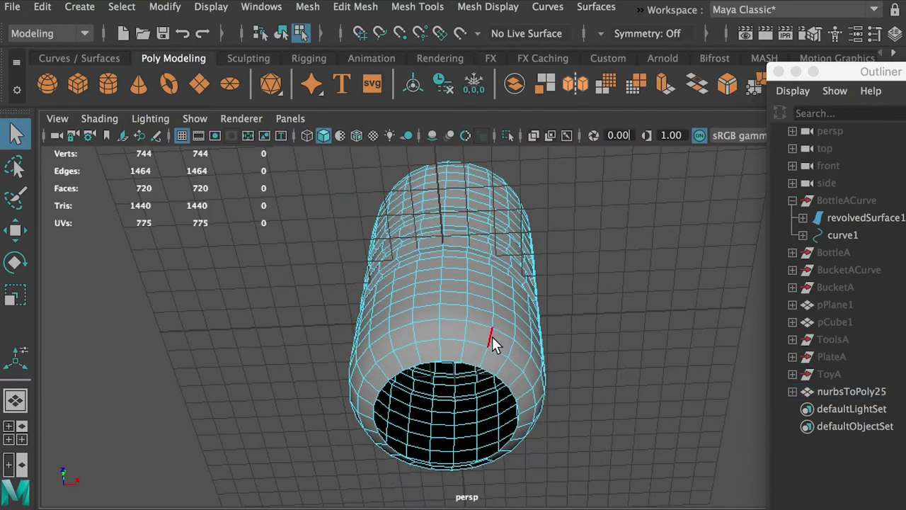
{"action": "double_click", "coordinate": [469, 366]}
{"action": "left_click_drag", "start_coordinate": [464, 371], "coordinate": [545, 297], "text": "alt"}
{"action": "key", "text": "w"}
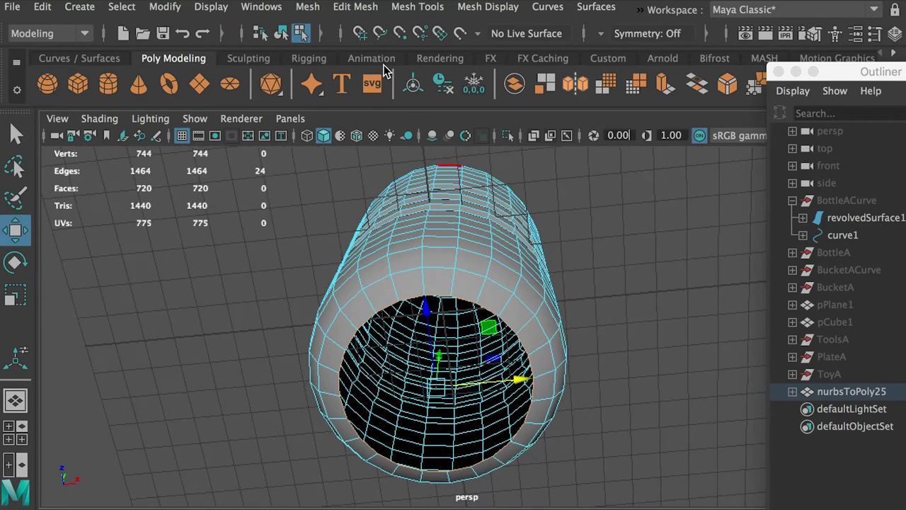
{"action": "left_click", "coordinate": [355, 7]}
{"action": "left_click", "coordinate": [409, 174]}
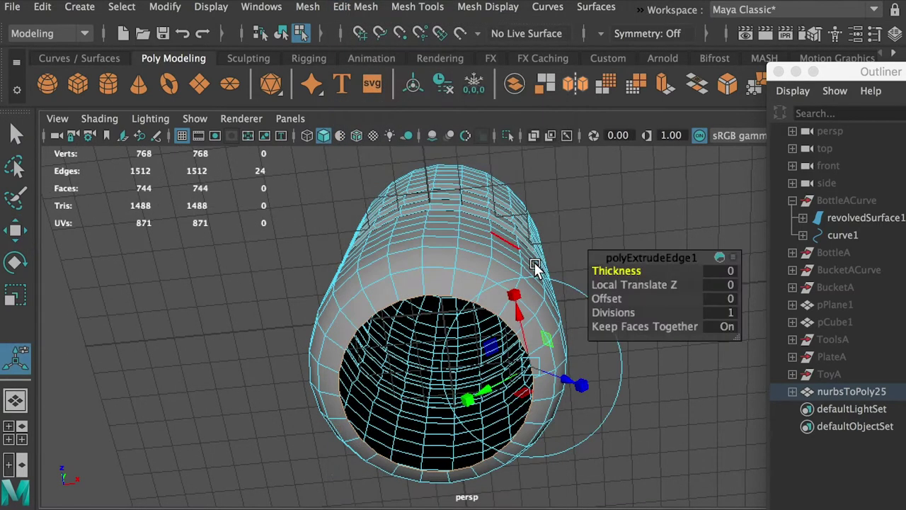
Try shaping the extruded bottom edge with an Offset of 0.9 and a Thickness change, undoing both
{"action": "left_click_drag", "start_coordinate": [606, 298], "coordinate": [604, 299]}
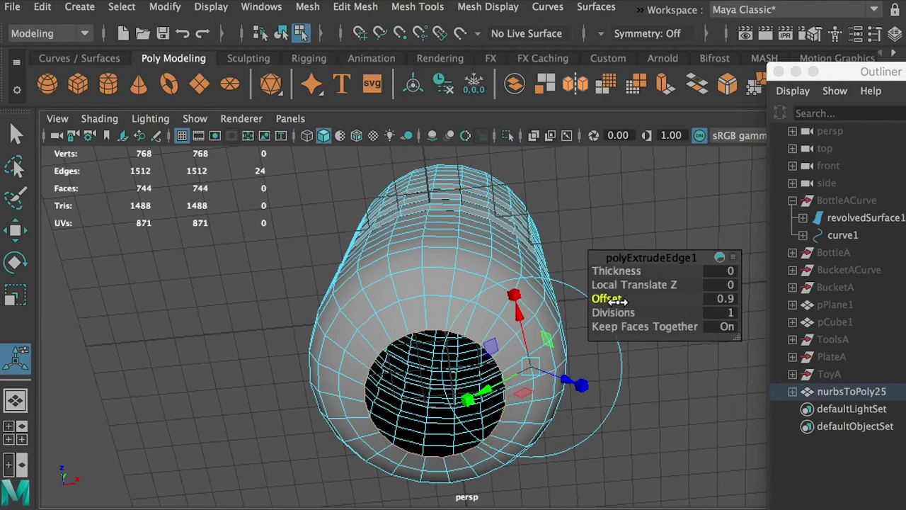
{"action": "left_click_drag", "start_coordinate": [550, 283], "coordinate": [486, 370], "text": "alt"}
{"action": "middle_click_drag", "start_coordinate": [487, 326], "coordinate": [479, 190], "text": "alt"}
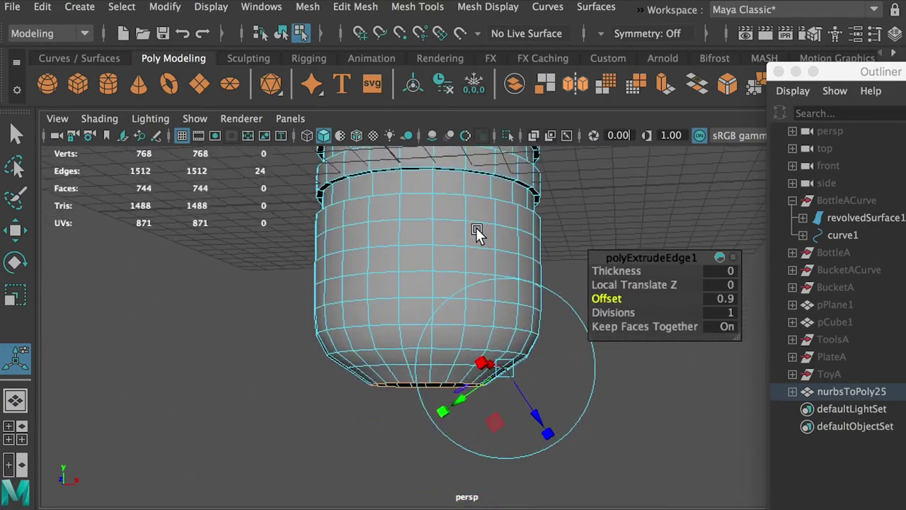
{"action": "key", "text": "super+z"}
{"action": "left_click_drag", "start_coordinate": [615, 273], "coordinate": [530, 260]}
{"action": "key", "text": "super+z"}
Scale the extruded bottom edge loop uniformly inward to form a flat ring around the base opening
{"action": "key", "text": "r"}
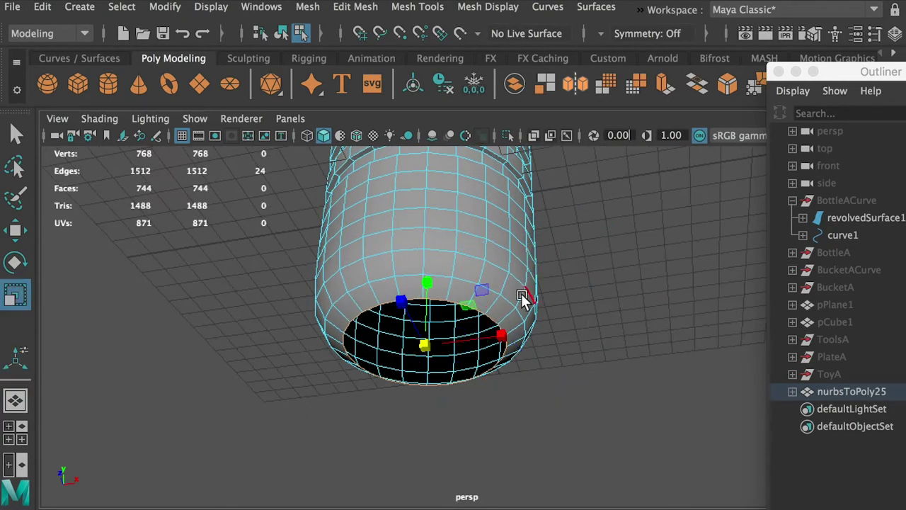
{"action": "left_click_drag", "start_coordinate": [505, 304], "coordinate": [411, 354], "text": "alt"}
{"action": "right_click_drag", "start_coordinate": [410, 354], "coordinate": [515, 420], "text": "alt"}
{"action": "middle_click_drag", "start_coordinate": [375, 364], "coordinate": [444, 347], "text": "alt"}
{"action": "left_click_drag", "start_coordinate": [445, 349], "coordinate": [396, 276]}
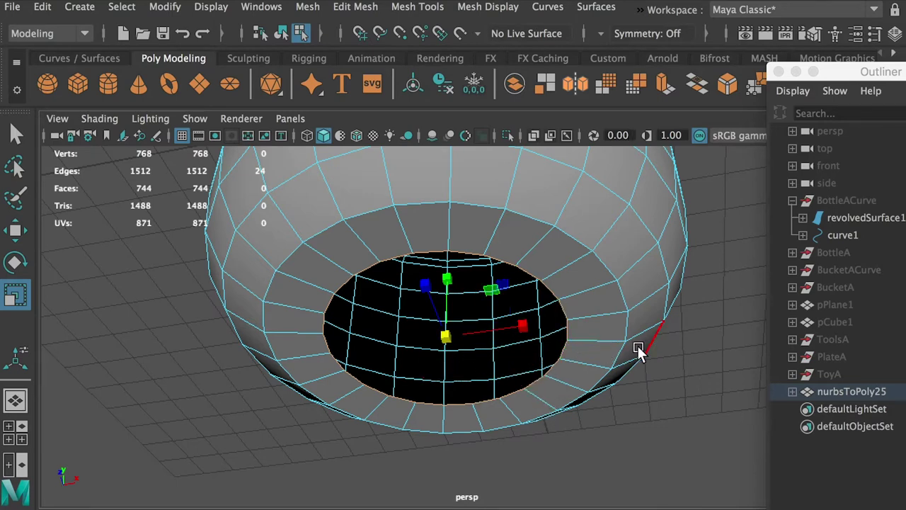
Extrude the inner base edge loop twice more, scaling each new ring inward to leave only a tiny central hole
{"action": "key", "text": "ctrl+e"}
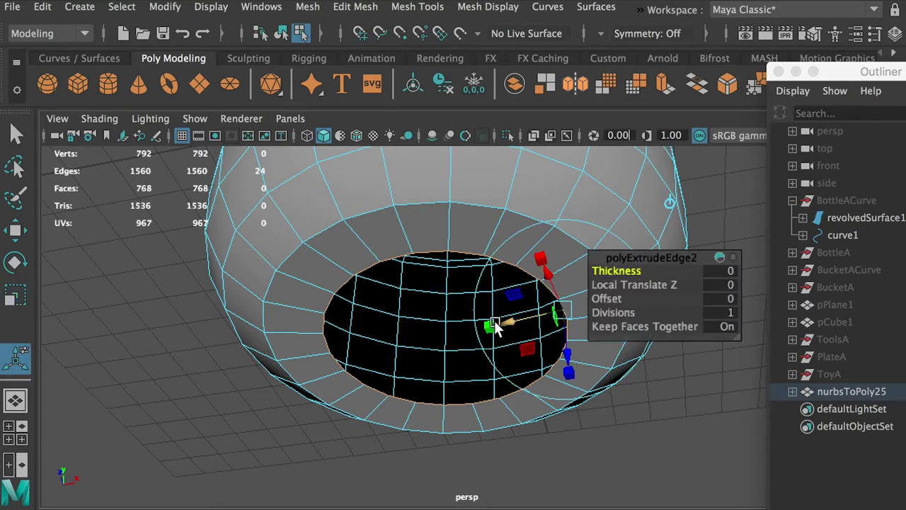
{"action": "key", "text": "r"}
{"action": "left_click_drag", "start_coordinate": [451, 339], "coordinate": [348, 343]}
{"action": "key", "text": "ctrl+e"}
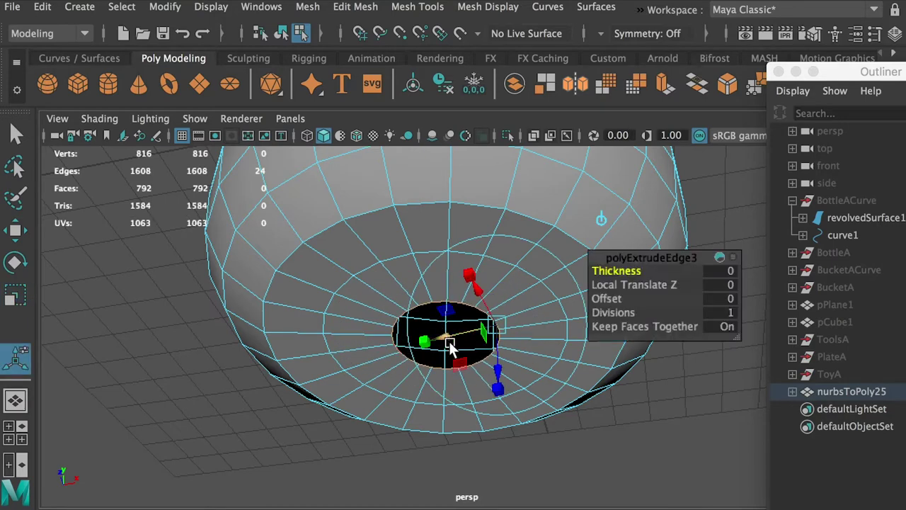
{"action": "key", "text": "r"}
{"action": "left_click_drag", "start_coordinate": [447, 337], "coordinate": [382, 337]}
Convert the selected edge loop around the small base hole to a vertex selection
{"action": "right_click_drag", "start_coordinate": [402, 322], "coordinate": [672, 467], "text": "alt"}
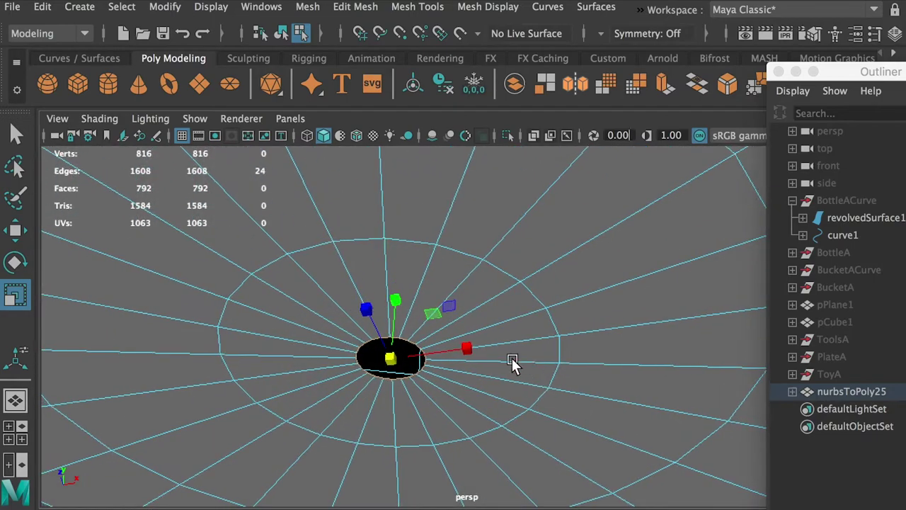
{"action": "right_click_drag", "start_coordinate": [514, 364], "coordinate": [460, 356], "text": "alt"}
{"action": "middle_click_drag", "start_coordinate": [460, 356], "coordinate": [546, 328], "text": "alt"}
{"action": "right_click_drag", "start_coordinate": [545, 333], "coordinate": [501, 318], "text": "alt"}
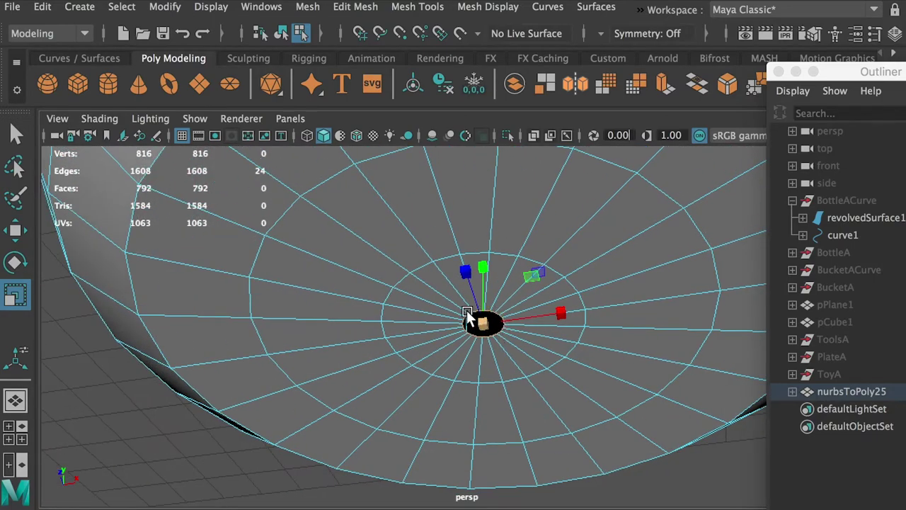
{"action": "mouse_move", "coordinate": [483, 316]}
{"action": "left_mouse_down", "text": "alt"}
{"action": "mouse_move", "coordinate": [501, 330]}
{"action": "mouse_move", "coordinate": [485, 322]}
{"action": "left_mouse_up", "text": "alt"}
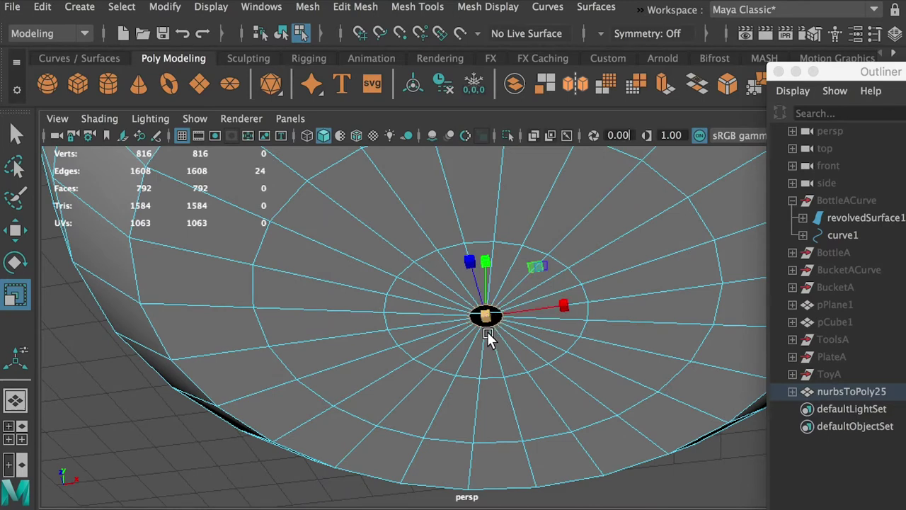
{"action": "right_click", "coordinate": [487, 331], "text": "shift"}
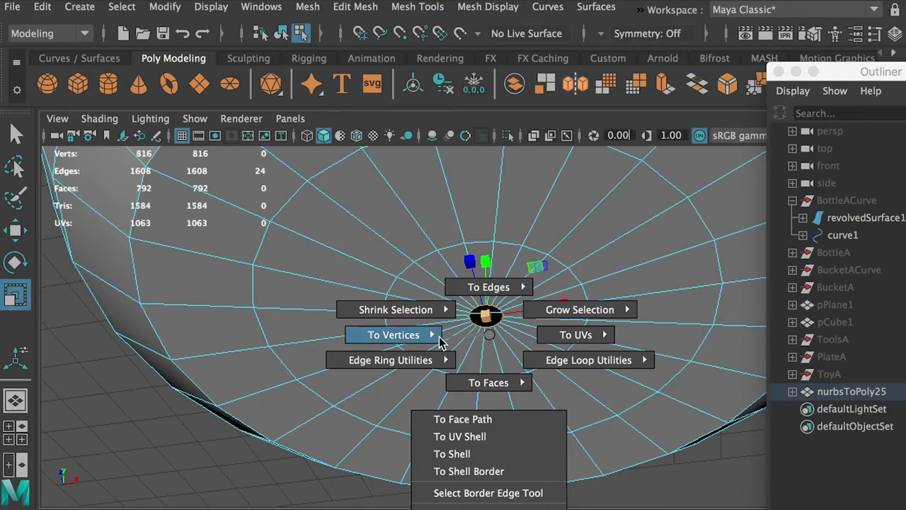
{"action": "mouse_move", "coordinate": [382, 338]}
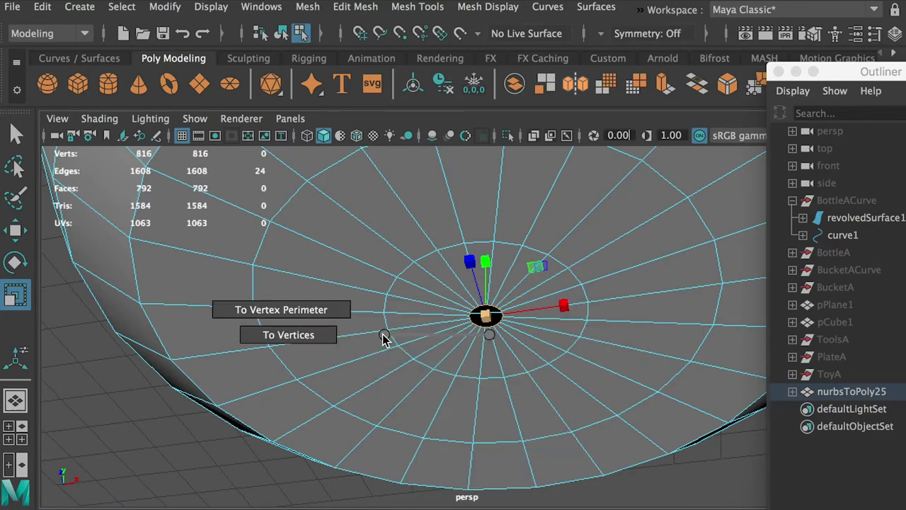
{"action": "left_click", "coordinate": [316, 337]}
{"action": "right_click_drag", "start_coordinate": [471, 301], "coordinate": [601, 415], "text": "alt"}
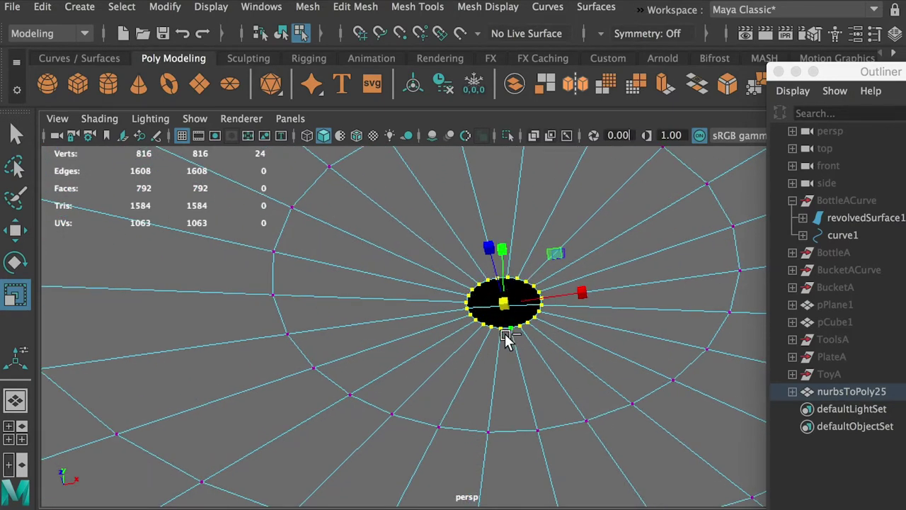
Merge the selected vertices around the base hole with a Distance Threshold of 0.41
{"action": "right_click", "coordinate": [466, 331], "text": "shift"}
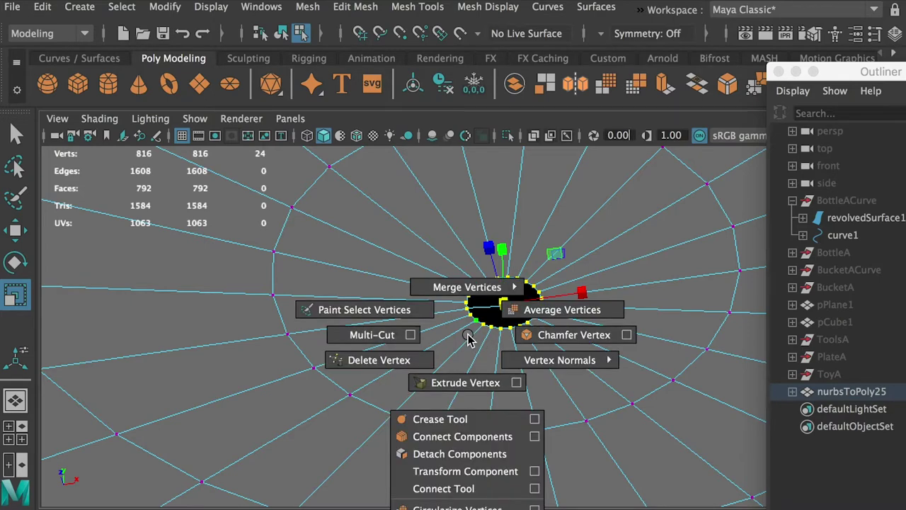
{"action": "mouse_move", "coordinate": [472, 285]}
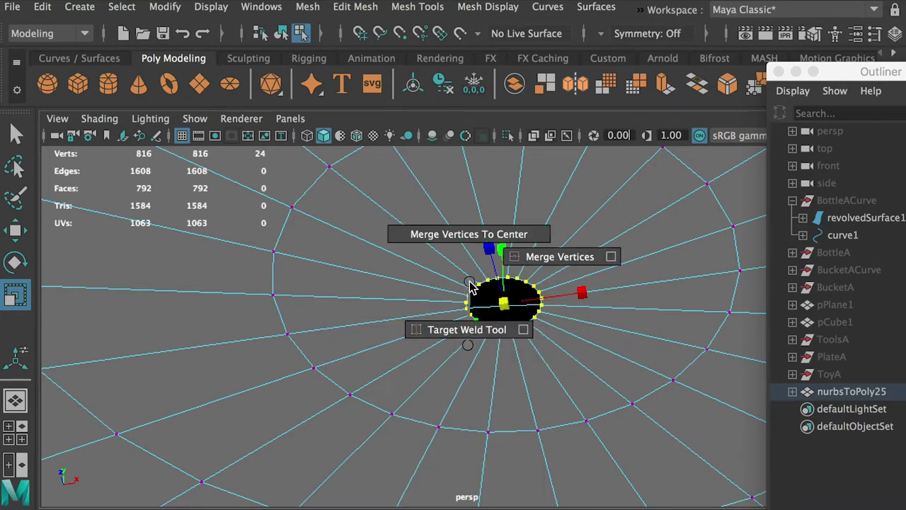
{"action": "left_click", "coordinate": [550, 256]}
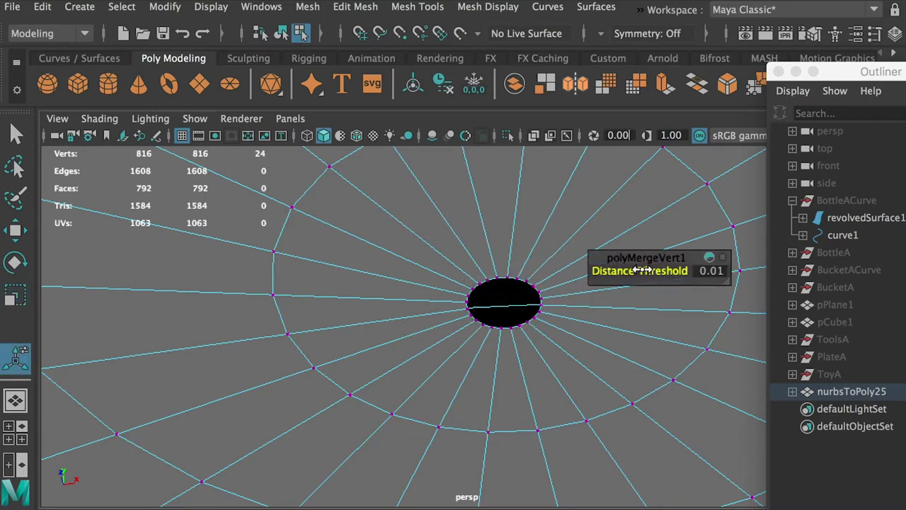
{"action": "left_click_drag", "start_coordinate": [635, 270], "coordinate": [639, 271]}
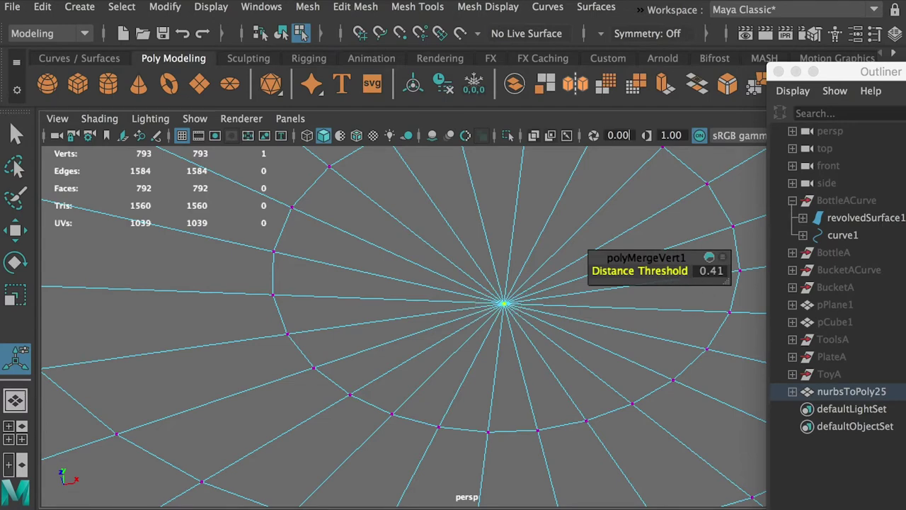
Select the merged centre vertex of the base and move it slightly inward along Y
{"action": "left_click_drag", "start_coordinate": [627, 360], "coordinate": [736, 414], "text": "alt"}
{"action": "left_click", "coordinate": [736, 414]}
{"action": "left_click", "coordinate": [488, 305]}
{"action": "left_click_drag", "start_coordinate": [488, 306], "coordinate": [533, 347], "text": "alt"}
{"action": "key", "text": "w"}
{"action": "mouse_move", "coordinate": [480, 261]}
{"action": "left_mouse_down"}
{"action": "mouse_move", "coordinate": [491, 259]}
{"action": "mouse_move", "coordinate": [487, 239]}
{"action": "mouse_move", "coordinate": [491, 263]}
{"action": "left_mouse_up"}
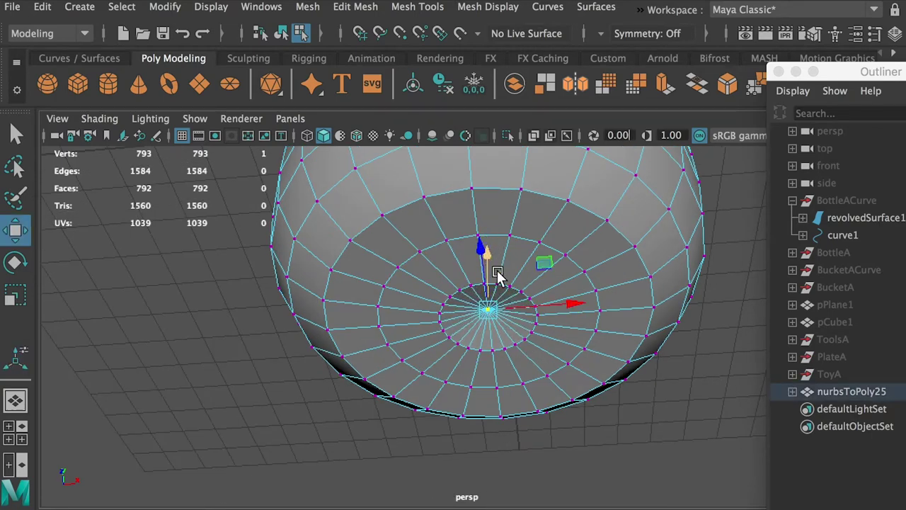
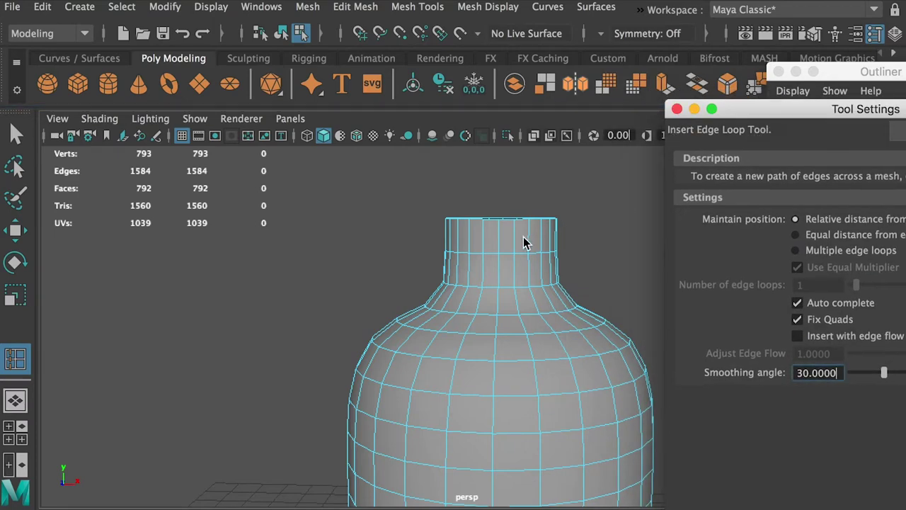
Insert an edge loop around the bottle's neck just above the existing middle loop
{"action": "left_click_drag", "start_coordinate": [488, 263], "coordinate": [470, 237], "text": "alt"}
{"action": "right_click_drag", "start_coordinate": [471, 240], "coordinate": [507, 234], "text": "alt"}
{"action": "middle_click_drag", "start_coordinate": [506, 220], "coordinate": [486, 283], "text": "alt"}
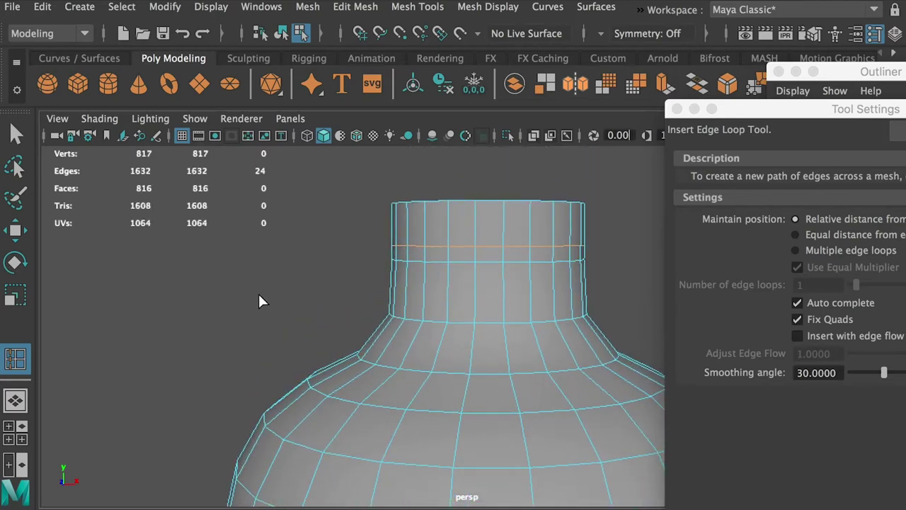
Try inserting further edge loops at the lower end of the neck, undo them, and leave the Insert Edge Loop tool
{"action": "left_click", "coordinate": [422, 290]}
{"action": "left_click_drag", "start_coordinate": [412, 351], "coordinate": [423, 348]}
{"action": "key", "text": "ctrl+z"}
{"action": "key", "text": "ctrl+z"}
{"action": "key", "text": "ctrl+z"}
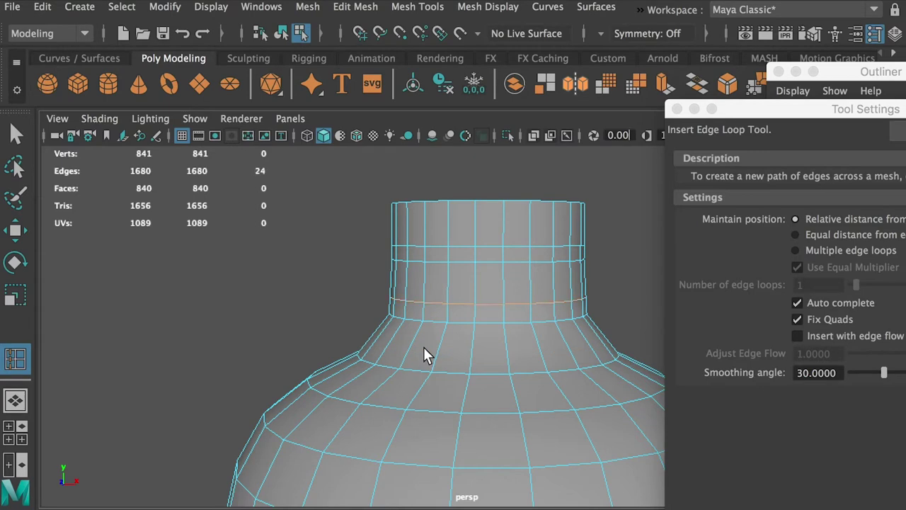
{"action": "key", "text": "q"}
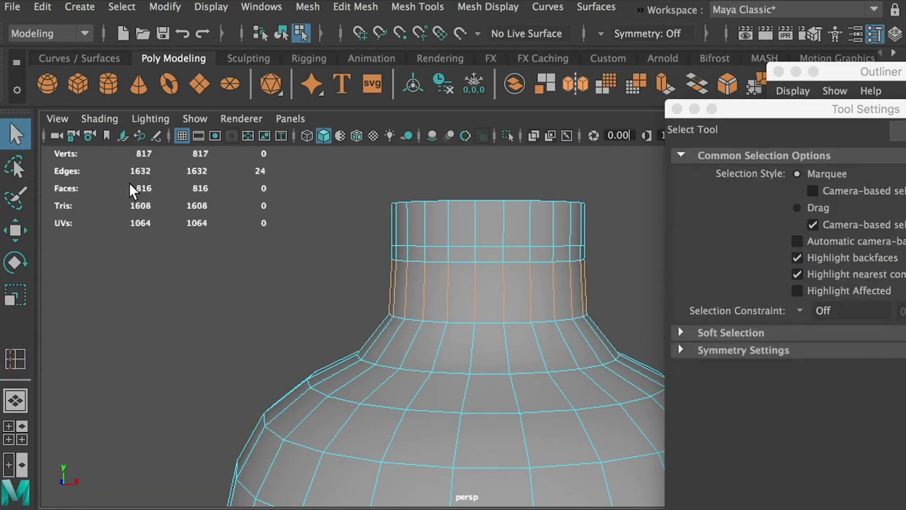
Select the narrow face loop around the neck and extrude it outward with a Thickness of 0.2
{"action": "scroll", "coordinate": [437, 247], "scroll_direction": "up", "scroll_amount": 3}
{"action": "right_click_drag", "start_coordinate": [462, 225], "coordinate": [462, 271]}
{"action": "left_click", "coordinate": [460, 240]}
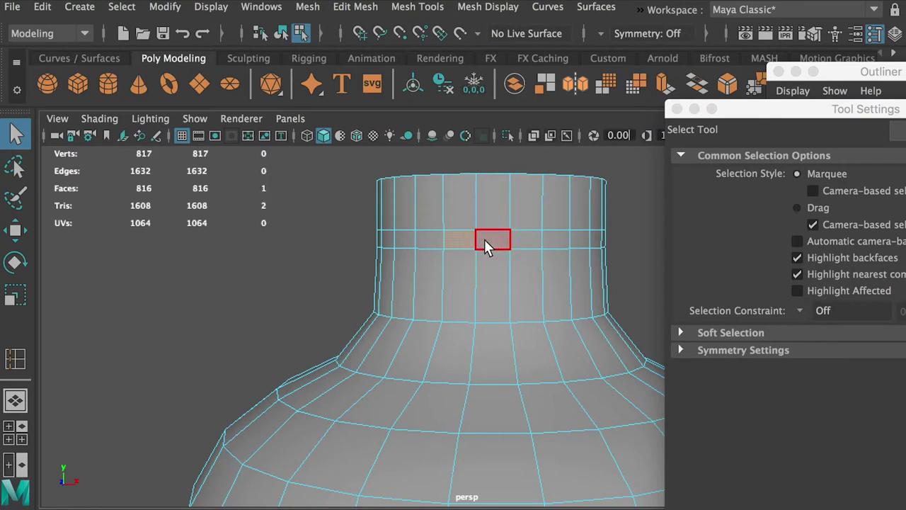
{"action": "double_click", "coordinate": [493, 237]}
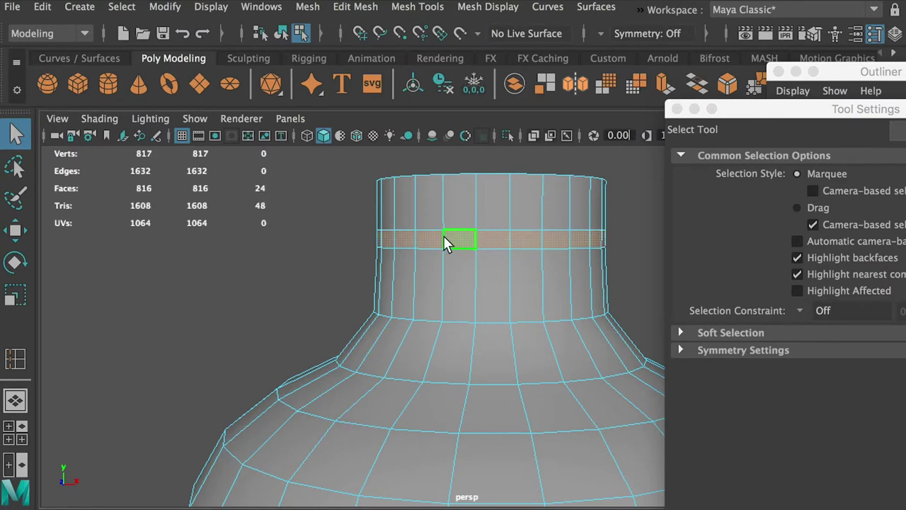
{"action": "left_click", "coordinate": [345, 10]}
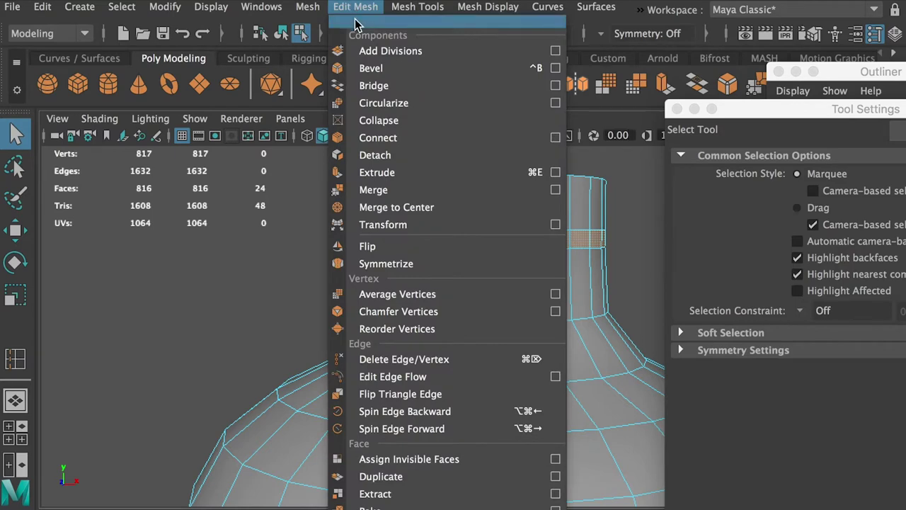
{"action": "left_click", "coordinate": [388, 177]}
{"action": "left_click_drag", "start_coordinate": [619, 279], "coordinate": [627, 279]}
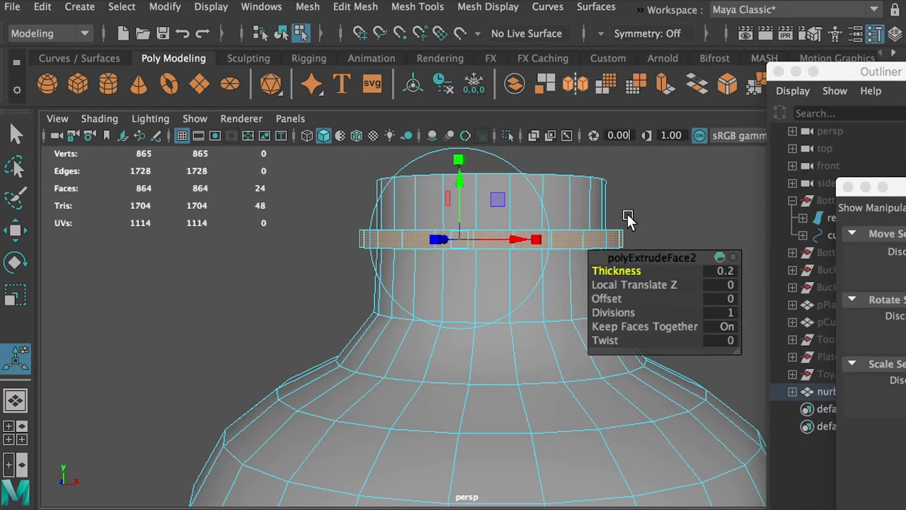
Select the border edge loop at the bottle's mouth and extrude it inward with a Thickness of -0.3
{"action": "left_click_drag", "start_coordinate": [627, 213], "coordinate": [605, 194], "text": "alt"}
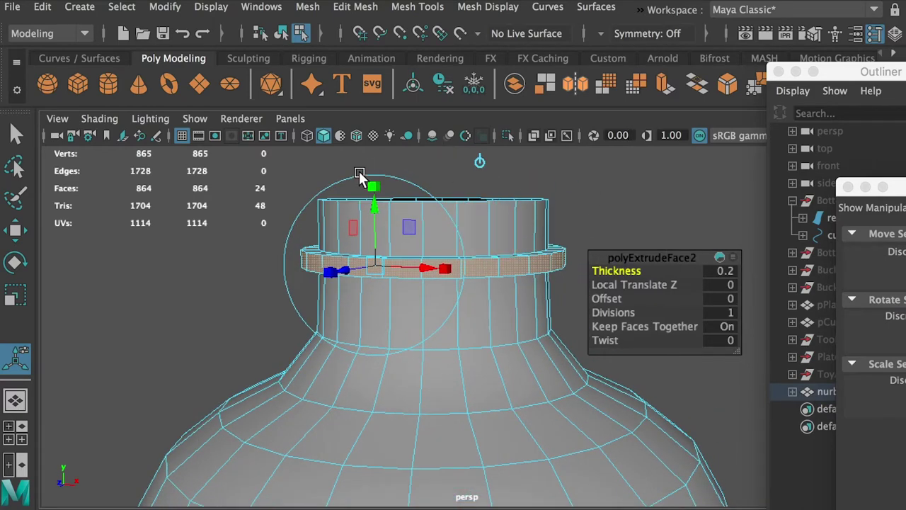
{"action": "right_click_drag", "start_coordinate": [599, 210], "coordinate": [530, 158], "text": "alt"}
{"action": "right_click_drag", "start_coordinate": [509, 203], "coordinate": [510, 236], "text": "alt"}
{"action": "double_click", "coordinate": [504, 227]}
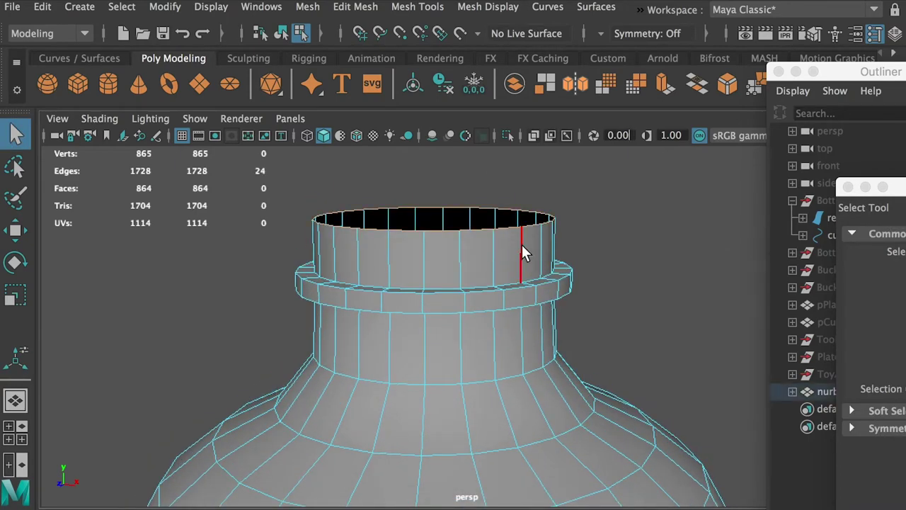
{"action": "left_click", "coordinate": [356, 7]}
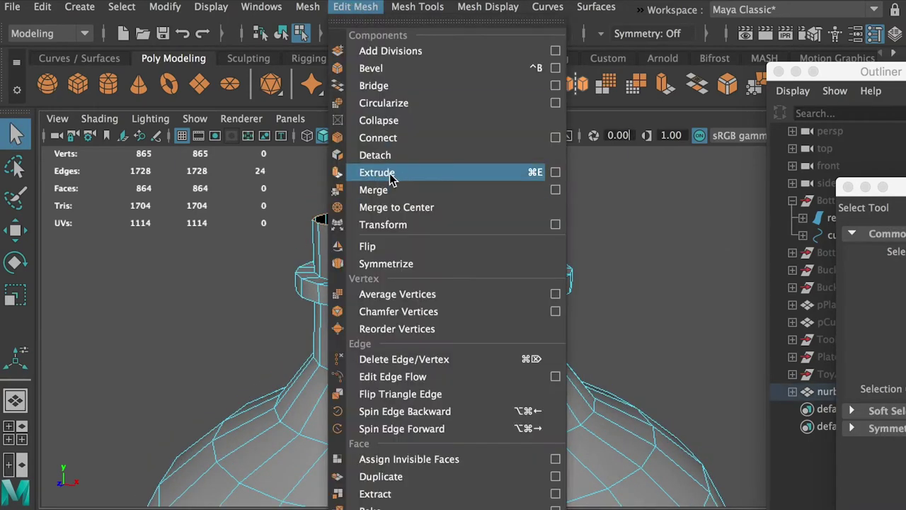
{"action": "left_click", "coordinate": [356, 182]}
{"action": "left_click_drag", "start_coordinate": [623, 271], "coordinate": [612, 271]}
{"action": "left_click_drag", "start_coordinate": [477, 241], "coordinate": [484, 260], "text": "alt"}
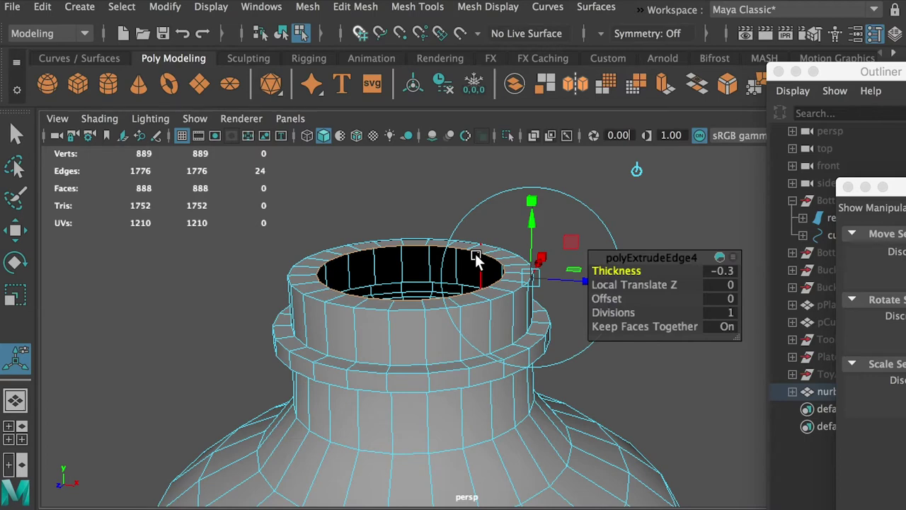
Extrude the inner rim edge loop down into the neck with a Thickness of -3.7
{"action": "key", "text": "ctrl+e"}
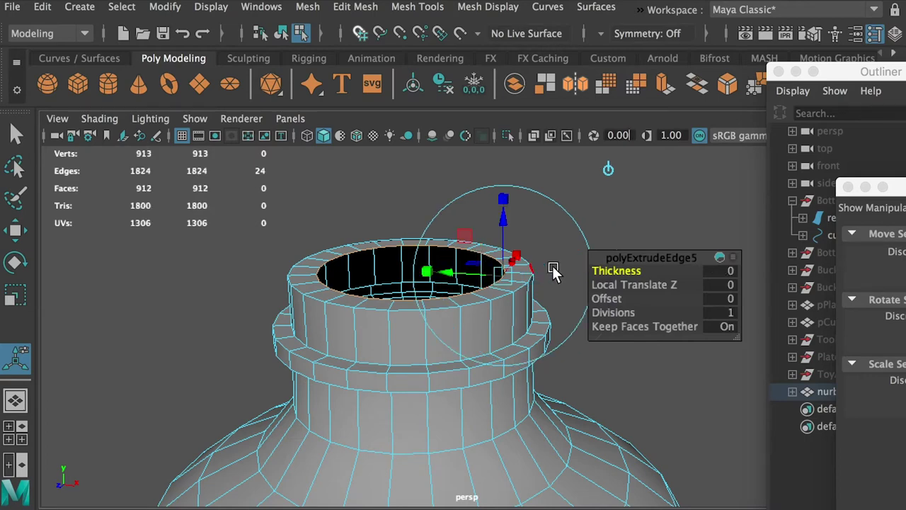
{"action": "left_click_drag", "start_coordinate": [613, 271], "coordinate": [596, 271]}
{"action": "left_click_drag", "start_coordinate": [533, 256], "coordinate": [544, 275], "text": "alt"}
{"action": "middle_click_drag", "start_coordinate": [543, 275], "coordinate": [500, 301]}
{"action": "left_click_drag", "start_coordinate": [500, 301], "coordinate": [453, 369], "text": "alt"}
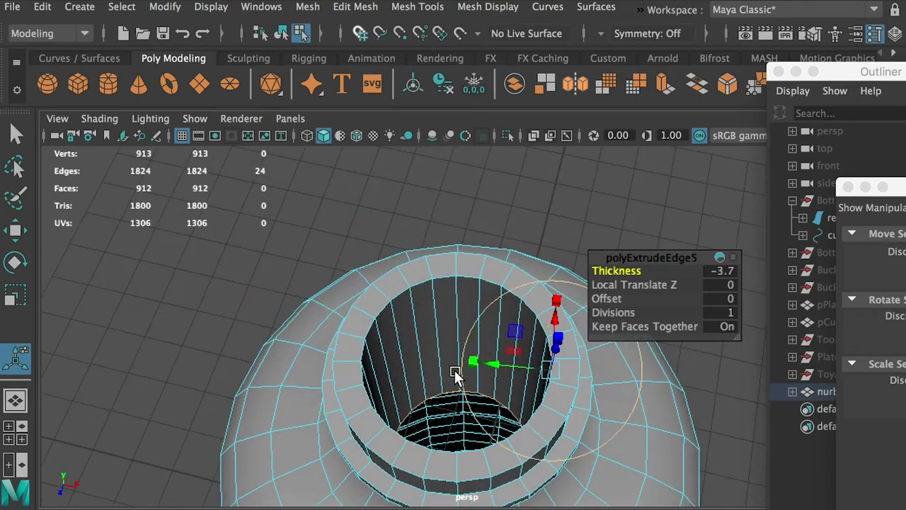
{"action": "left_click_drag", "start_coordinate": [441, 414], "coordinate": [327, 297], "text": "alt"}
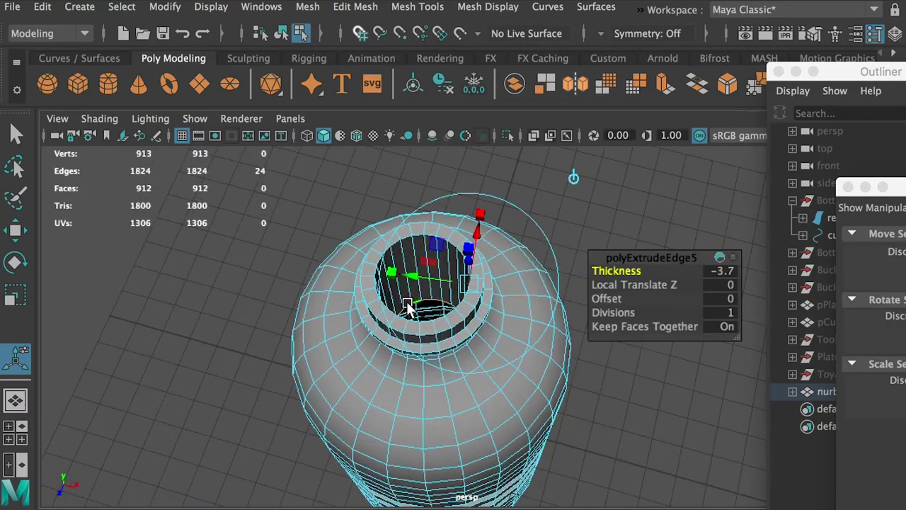
Move the inner rim's extruded edges with a Local Translate Z of about 1.78, then clear the selection
{"action": "left_click_drag", "start_coordinate": [512, 247], "coordinate": [487, 229], "text": "alt"}
{"action": "middle_click_drag", "start_coordinate": [457, 214], "coordinate": [462, 283], "text": "alt"}
{"action": "left_click_drag", "start_coordinate": [464, 231], "coordinate": [463, 174]}
{"action": "left_click_drag", "start_coordinate": [421, 225], "coordinate": [420, 198], "text": "alt"}
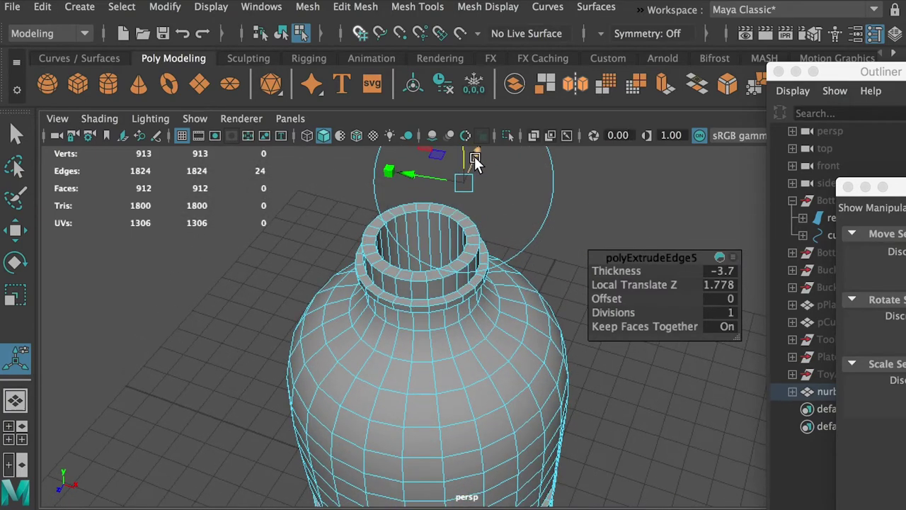
{"action": "left_click_drag", "start_coordinate": [462, 152], "coordinate": [464, 157]}
{"action": "left_click", "coordinate": [613, 208]}
Examine the bottle mesh from above and from the side, checking the neck, shoulder and body grooves
{"action": "left_click_drag", "start_coordinate": [516, 301], "coordinate": [518, 218], "text": "alt"}
{"action": "right_click_drag", "start_coordinate": [612, 296], "coordinate": [537, 296], "text": "alt"}
{"action": "middle_click_drag", "start_coordinate": [489, 296], "coordinate": [483, 202], "text": "alt"}
{"action": "left_click_drag", "start_coordinate": [473, 237], "coordinate": [439, 240], "text": "alt"}
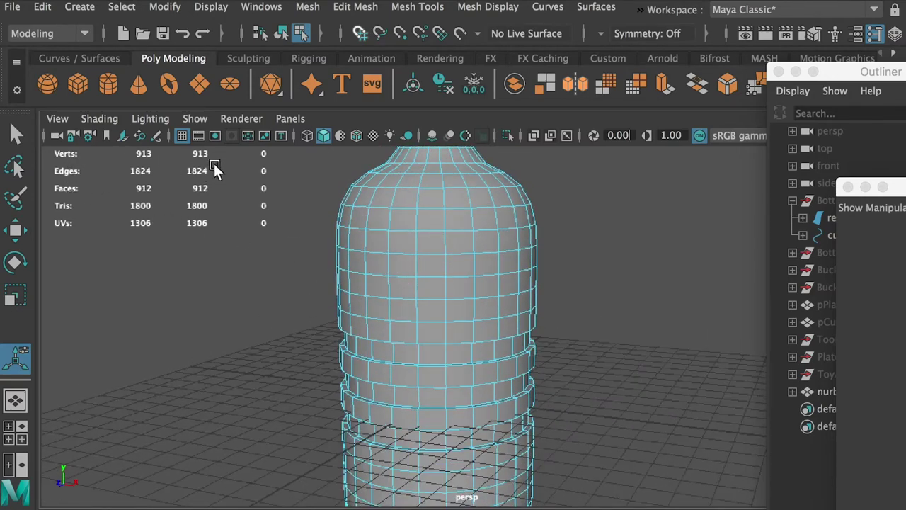
{"action": "right_click_drag", "start_coordinate": [392, 208], "coordinate": [436, 182]}
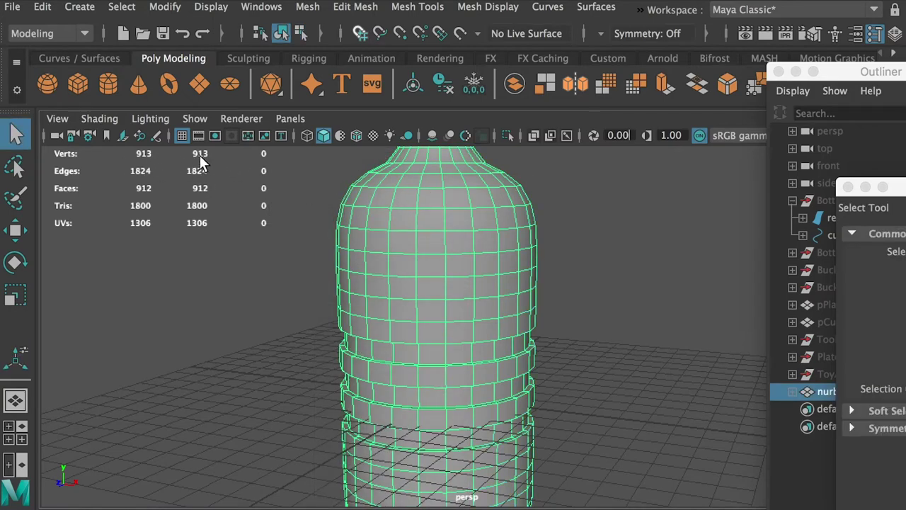
{"action": "left_click_drag", "start_coordinate": [495, 210], "coordinate": [488, 283], "text": "alt"}
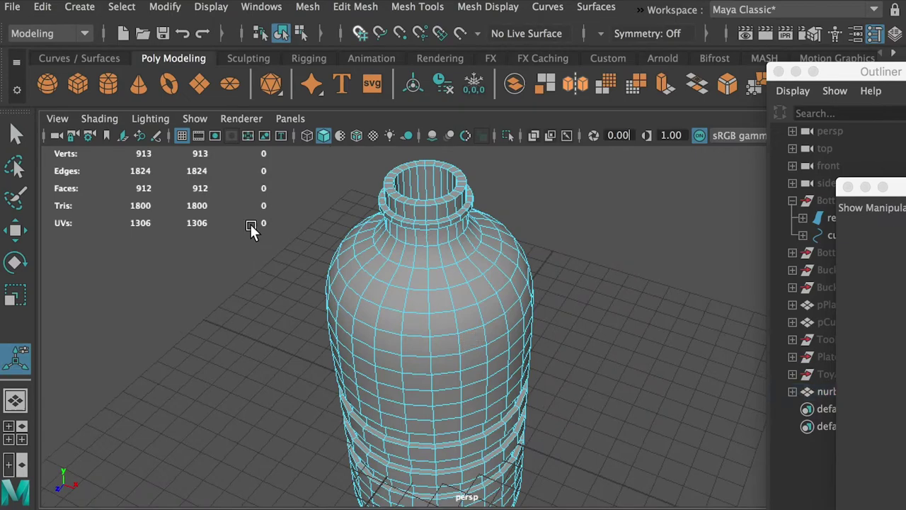
{"action": "left_click_drag", "start_coordinate": [248, 224], "coordinate": [420, 269], "text": "alt"}
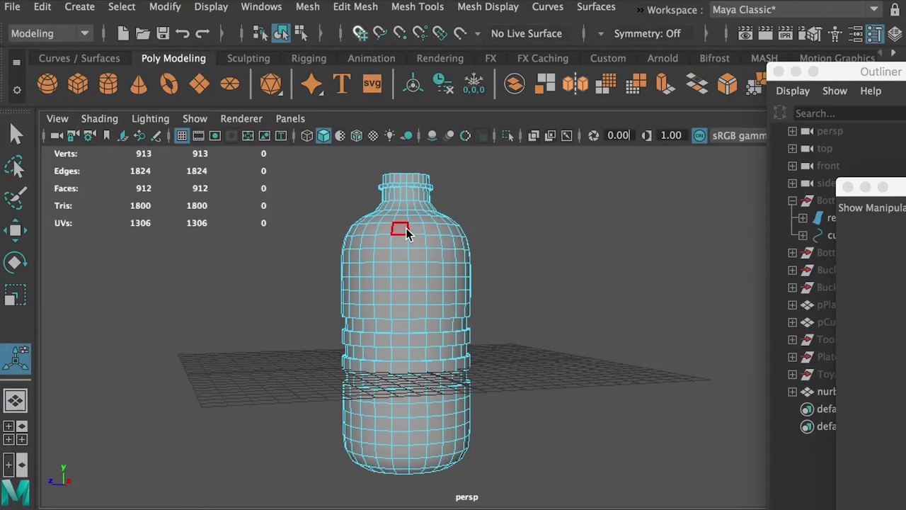
Select the whole bottle in object mode and open the UV Editor, placing its window clear of the model
{"action": "right_click_drag", "start_coordinate": [405, 227], "coordinate": [463, 198]}
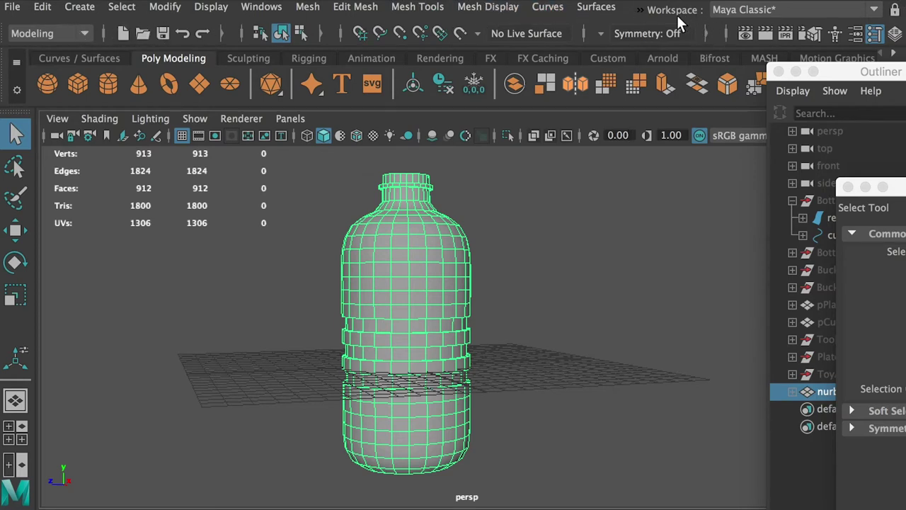
{"action": "left_click", "coordinate": [640, 8]}
{"action": "mouse_move", "coordinate": [664, 48]}
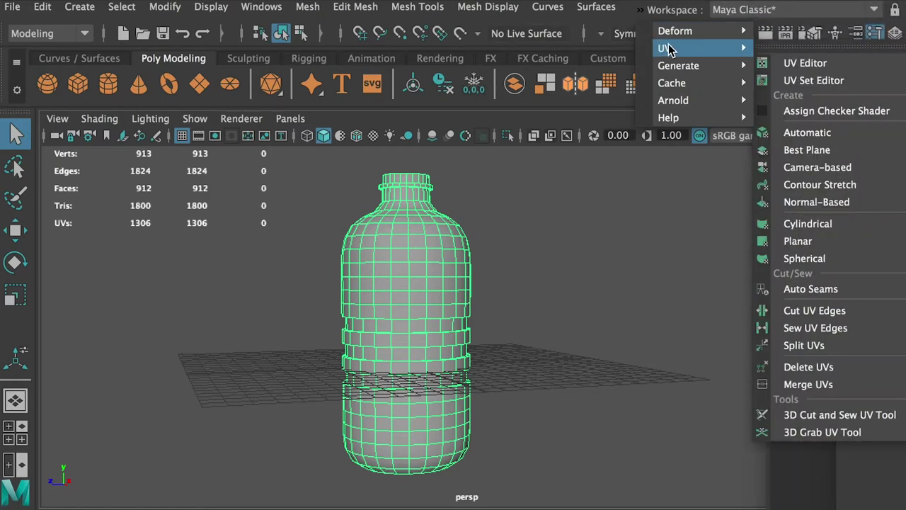
{"action": "left_click", "coordinate": [807, 63]}
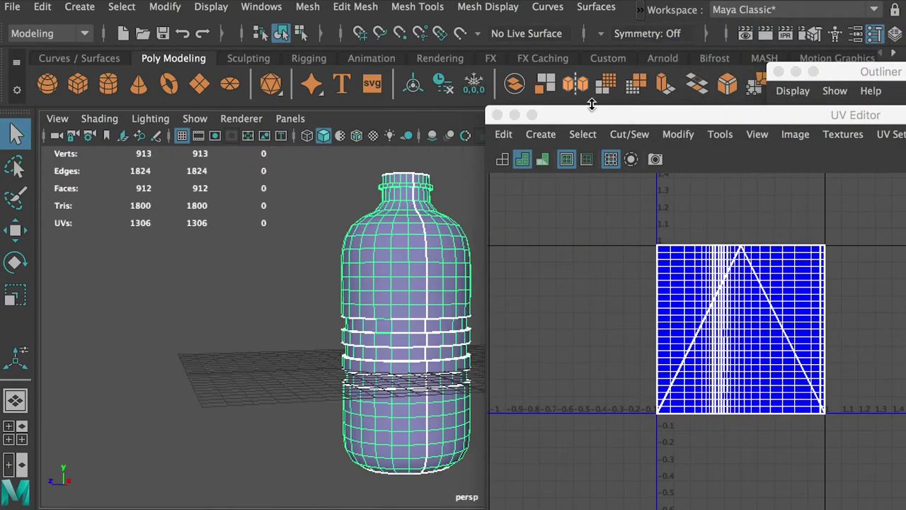
{"action": "left_click_drag", "start_coordinate": [642, 113], "coordinate": [743, 290]}
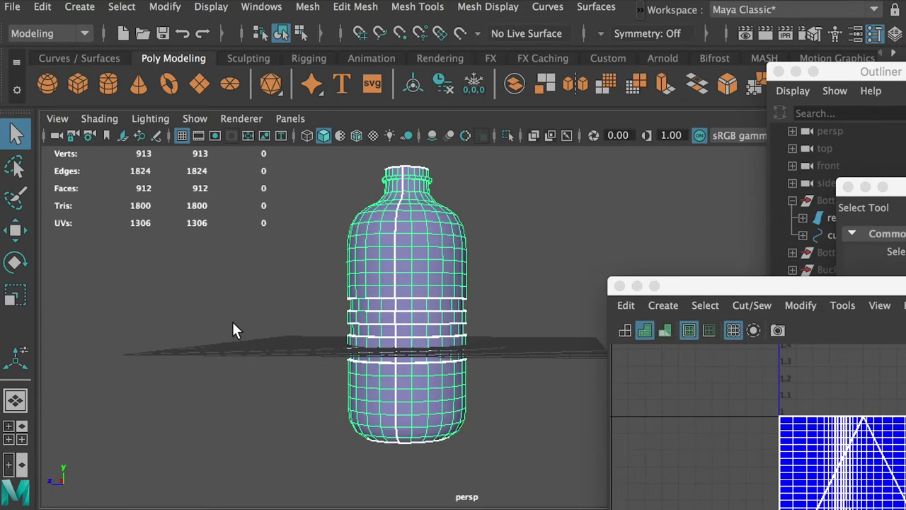
Select the bottle's wall faces in the front view, leaving out the flat base and top rim, and return to the perspective view
{"action": "left_click", "coordinate": [23, 437]}
{"action": "key", "text": "space"}
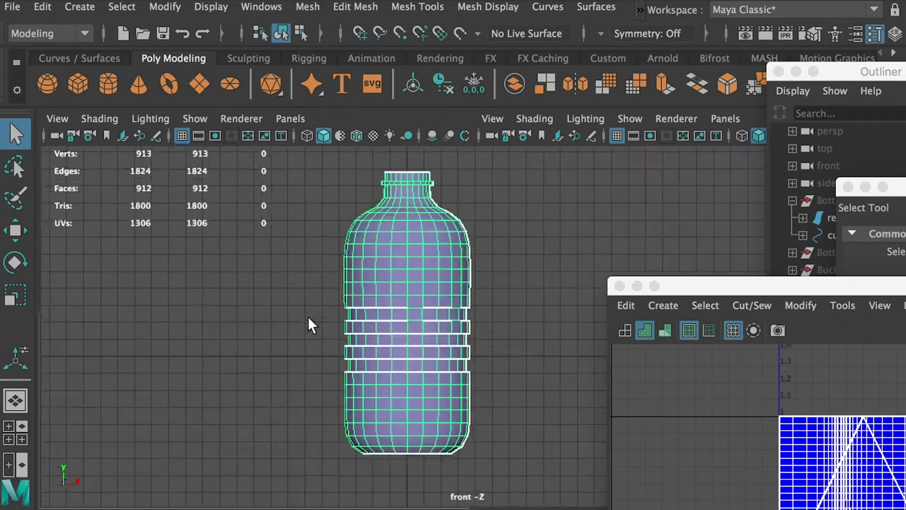
{"action": "right_click_drag", "start_coordinate": [316, 208], "coordinate": [378, 243], "text": "alt"}
{"action": "left_click_drag", "start_coordinate": [378, 242], "coordinate": [387, 212], "text": "alt"}
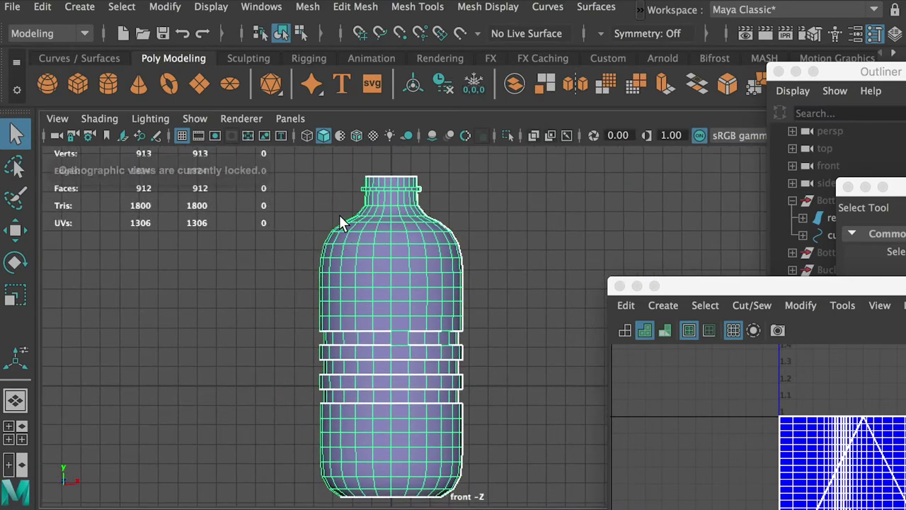
{"action": "right_click", "coordinate": [387, 202]}
{"action": "right_click_drag", "start_coordinate": [387, 249], "coordinate": [388, 249]}
{"action": "middle_click_drag", "start_coordinate": [317, 220], "coordinate": [313, 209], "text": "alt"}
{"action": "left_click_drag", "start_coordinate": [283, 169], "coordinate": [577, 478]}
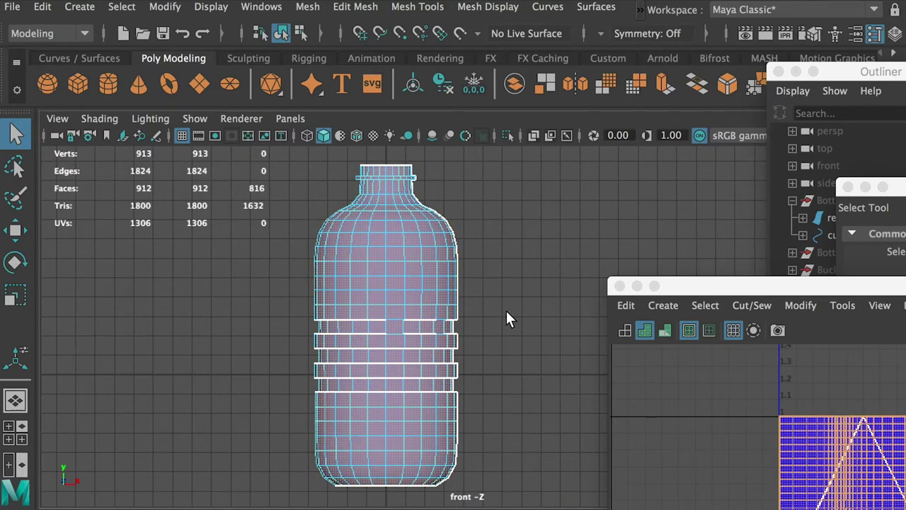
{"action": "key", "text": "space"}
{"action": "key", "text": "space"}
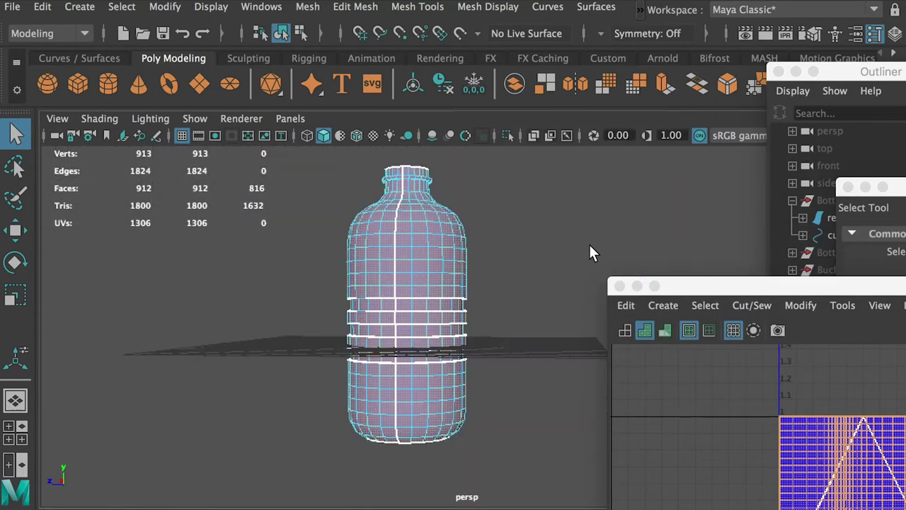
Apply a Cylindrical UV projection to the selected wall faces
{"action": "left_click", "coordinate": [515, 10]}
{"action": "key", "text": "t"}
{"action": "left_click", "coordinate": [640, 9]}
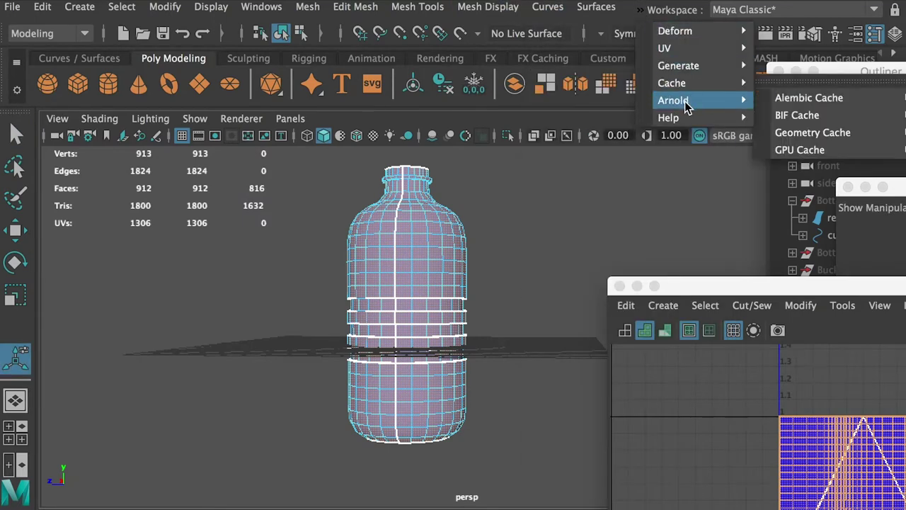
{"action": "mouse_move", "coordinate": [669, 49]}
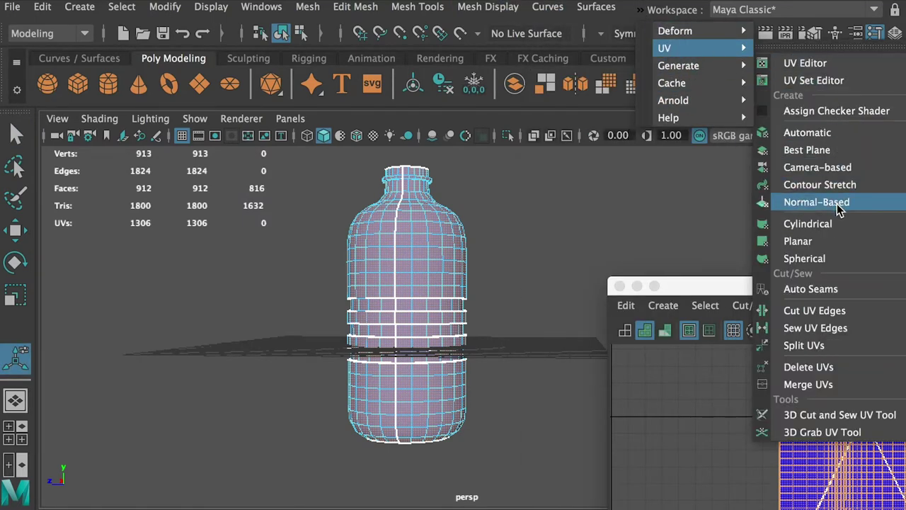
{"action": "left_click", "coordinate": [831, 225]}
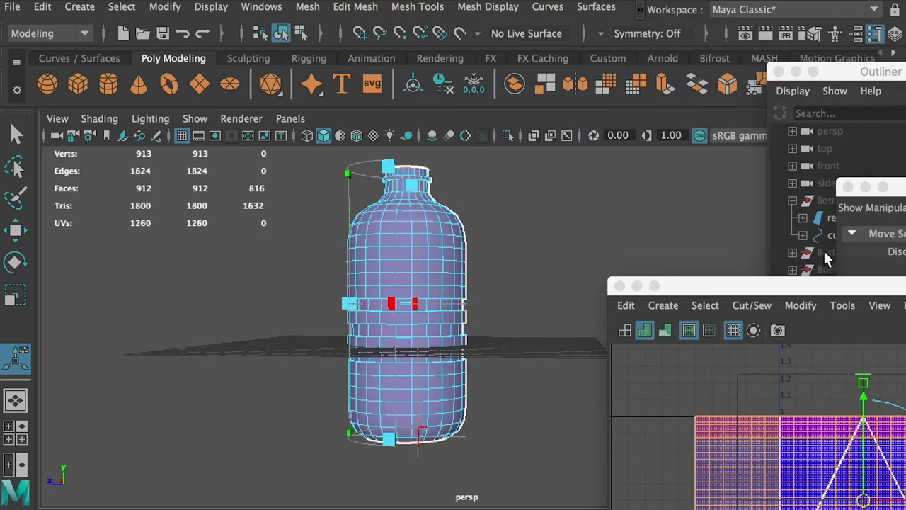
Enlarge the UV Editor and move the cylindrical UV shell out of the 0-1 square, below and towards negative U
{"action": "double_click", "coordinate": [822, 275]}
{"action": "right_click_drag", "start_coordinate": [812, 382], "coordinate": [790, 369], "text": "alt"}
{"action": "left_click_drag", "start_coordinate": [748, 341], "coordinate": [612, 508]}
{"action": "left_click_drag", "start_coordinate": [320, 228], "coordinate": [377, 233], "text": "alt"}
{"action": "left_click_drag", "start_coordinate": [317, 383], "coordinate": [311, 198], "text": "alt"}
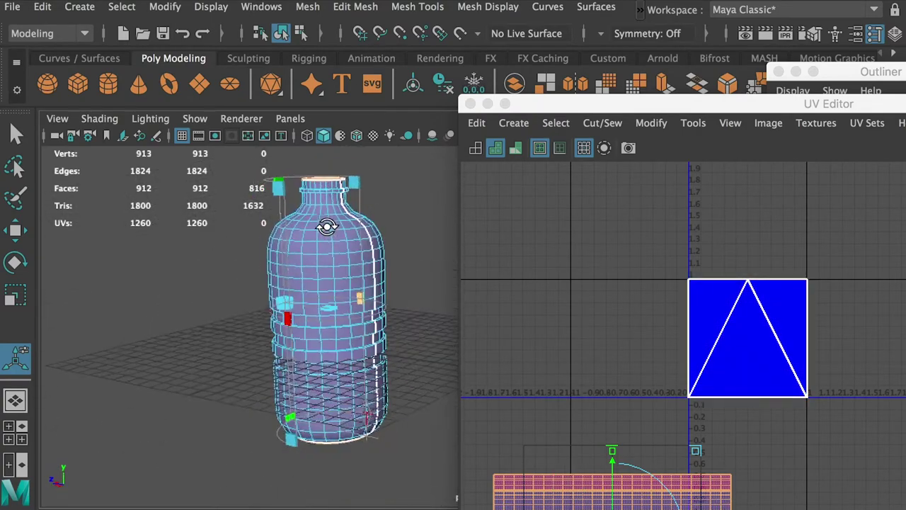
Switch to face selection and select the remaining base and top rim faces through their UVs in the 0-1 square
{"action": "right_click_drag", "start_coordinate": [757, 330], "coordinate": [761, 383]}
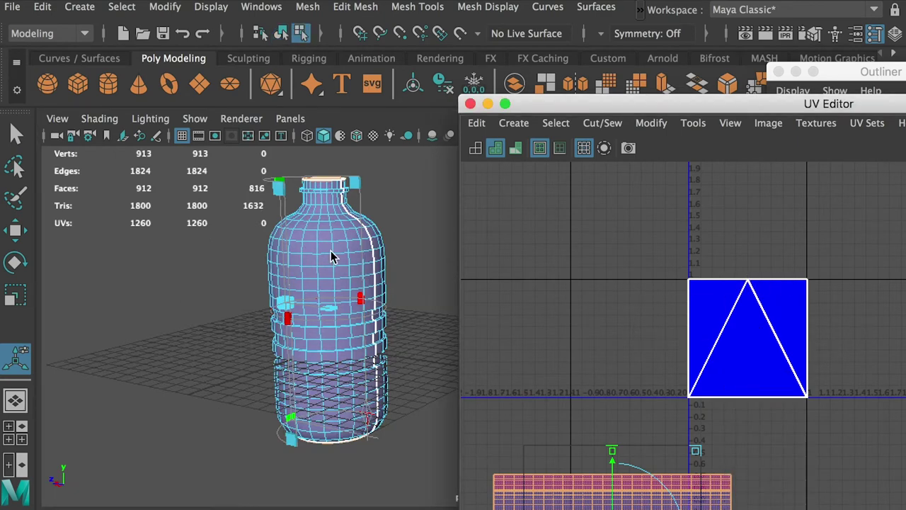
{"action": "left_click_drag", "start_coordinate": [350, 230], "coordinate": [354, 223], "text": "alt"}
{"action": "left_click_drag", "start_coordinate": [617, 215], "coordinate": [872, 430]}
{"action": "left_click_drag", "start_coordinate": [354, 297], "coordinate": [333, 233], "text": "alt"}
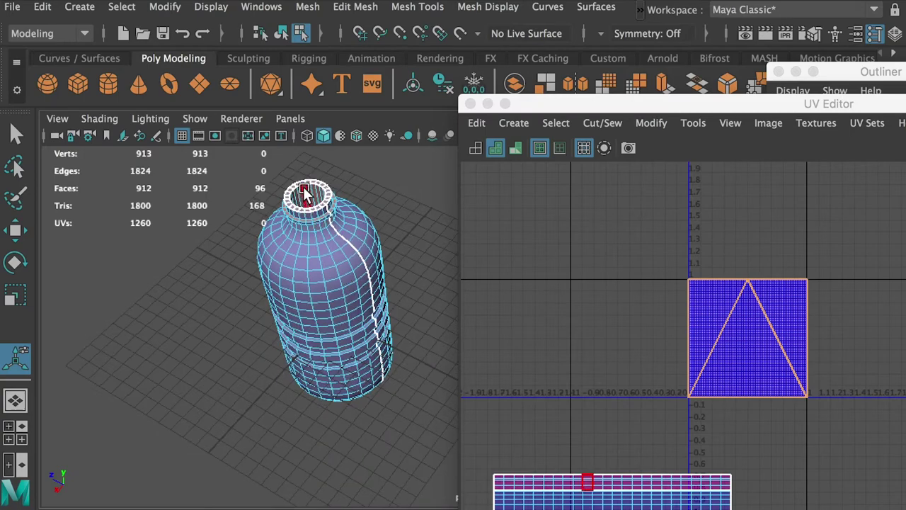
Add the upper and lower face loops of the neck ring to the base and top rim selection
{"action": "left_click_drag", "start_coordinate": [349, 314], "coordinate": [323, 252], "text": "alt"}
{"action": "left_click_drag", "start_coordinate": [356, 287], "coordinate": [332, 261], "text": "alt"}
{"action": "right_click_drag", "start_coordinate": [331, 262], "coordinate": [370, 308], "text": "alt"}
{"action": "middle_click_drag", "start_coordinate": [339, 233], "coordinate": [394, 303], "text": "alt"}
{"action": "left_click_drag", "start_coordinate": [343, 273], "coordinate": [351, 301], "text": "alt"}
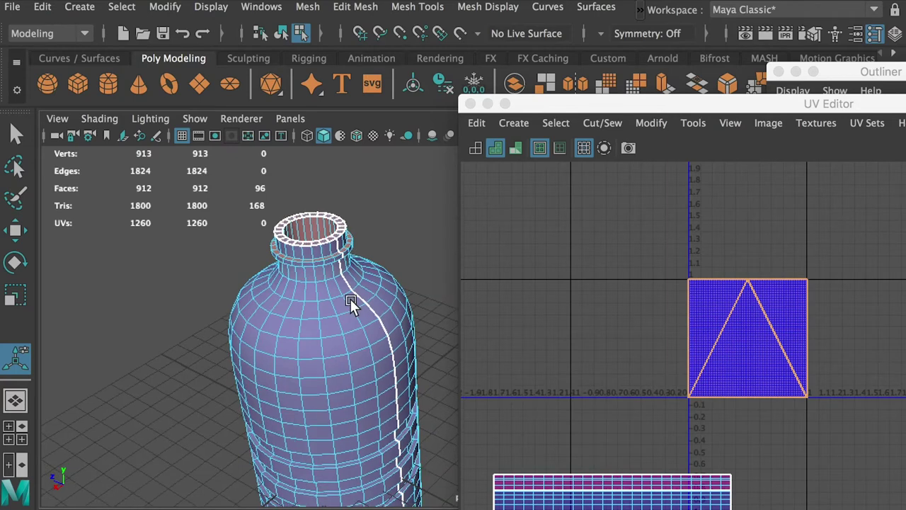
{"action": "scroll", "coordinate": [310, 231], "scroll_direction": "up", "scroll_amount": 5}
{"action": "middle_click_drag", "start_coordinate": [262, 254], "coordinate": [356, 310], "text": "alt"}
{"action": "scroll", "coordinate": [356, 310], "scroll_direction": "up", "scroll_amount": 3}
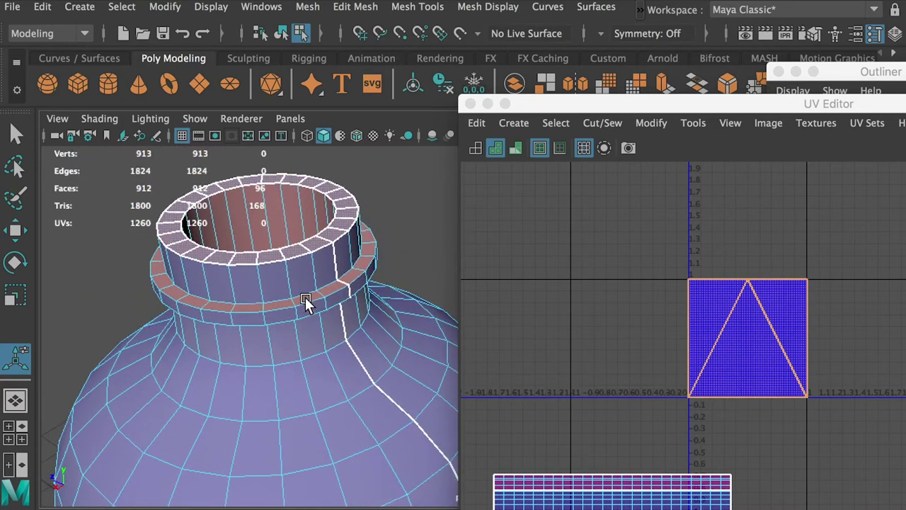
{"action": "left_click_drag", "start_coordinate": [351, 222], "coordinate": [336, 167], "text": "alt"}
{"action": "left_click_drag", "start_coordinate": [328, 242], "coordinate": [327, 218], "text": "alt"}
{"action": "mouse_move", "coordinate": [325, 296]}
{"action": "left_mouse_down", "text": "alt"}
{"action": "mouse_move", "coordinate": [318, 364]}
{"action": "mouse_move", "coordinate": [313, 297]}
{"action": "left_mouse_up", "text": "alt"}
{"action": "left_click", "coordinate": [312, 293], "text": "shift"}
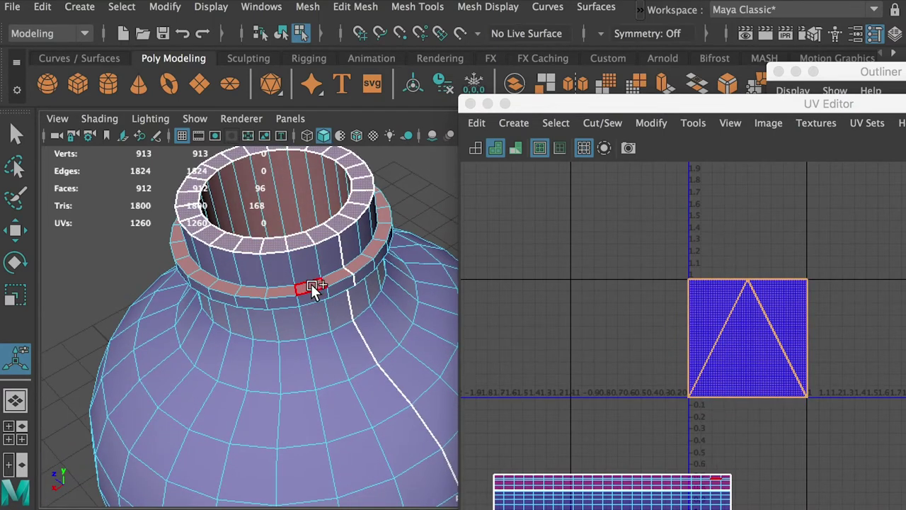
{"action": "double_click", "coordinate": [279, 289], "text": "shift"}
{"action": "left_click_drag", "start_coordinate": [303, 312], "coordinate": [330, 427], "text": "alt"}
{"action": "double_click", "coordinate": [317, 311], "text": "shift"}
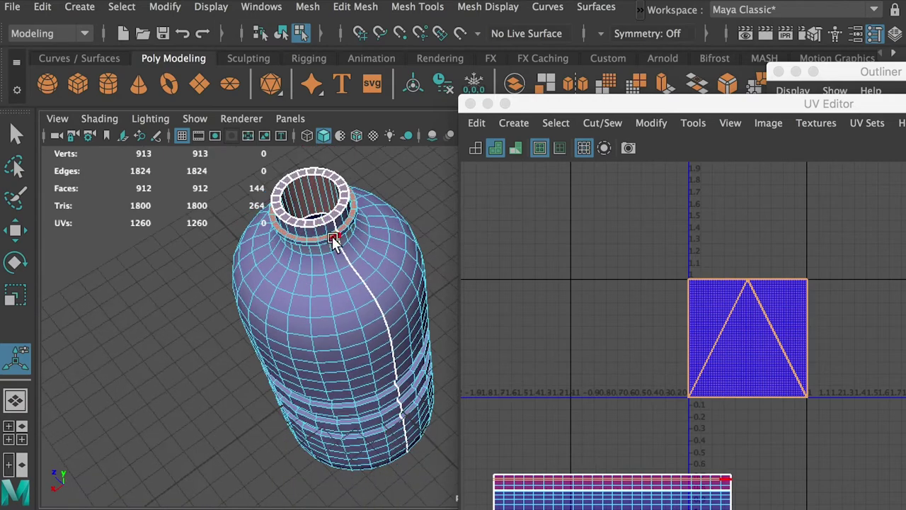
Project Planar UVs from the Y axis onto the selected base, rim and ring faces, fitted to the bounding box
{"action": "left_click_drag", "start_coordinate": [348, 269], "coordinate": [332, 376], "text": "alt"}
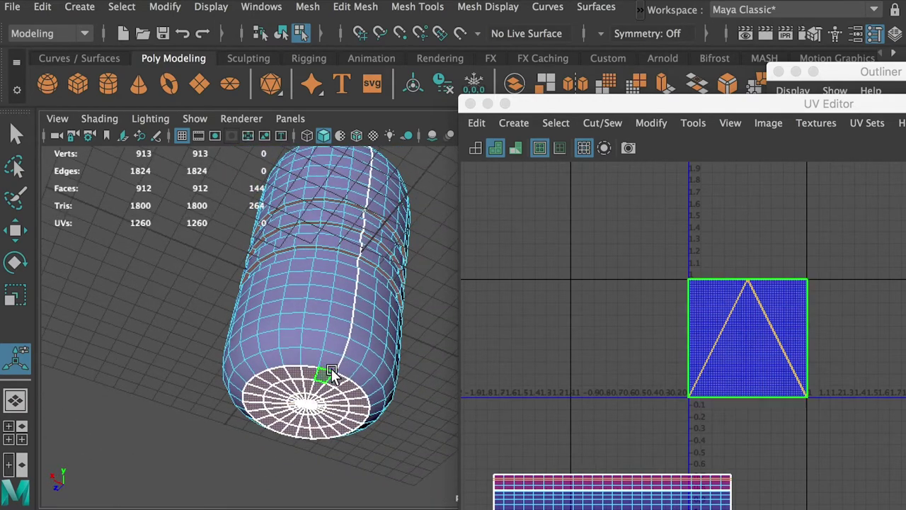
{"action": "left_click_drag", "start_coordinate": [320, 443], "coordinate": [337, 281], "text": "alt"}
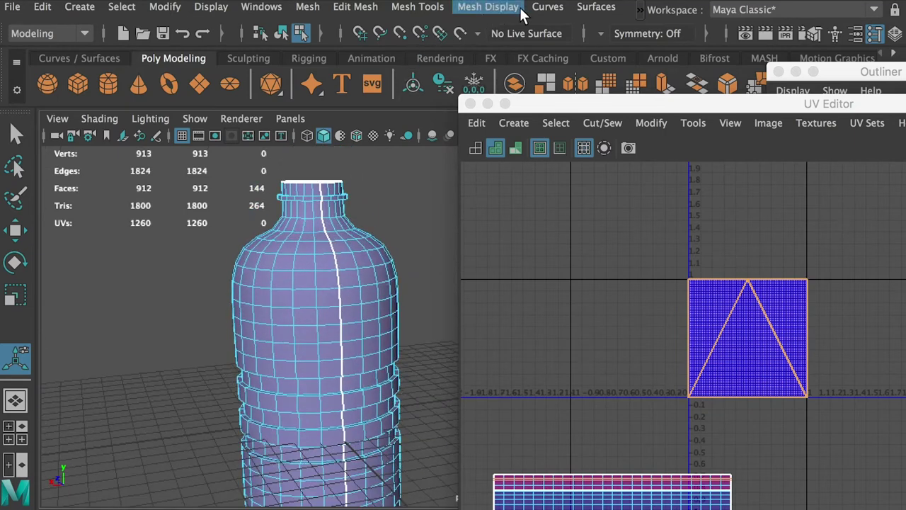
{"action": "left_click", "coordinate": [640, 10]}
{"action": "mouse_move", "coordinate": [656, 50]}
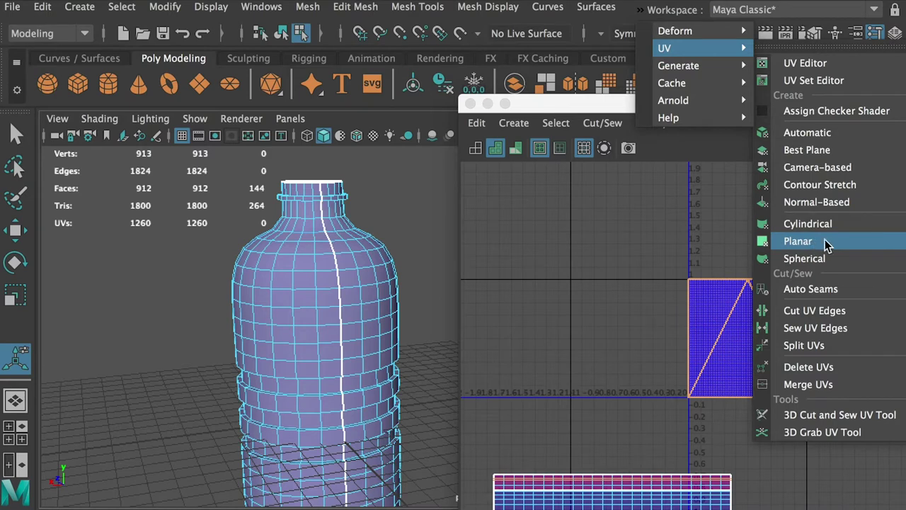
{"action": "left_click", "coordinate": [892, 241]}
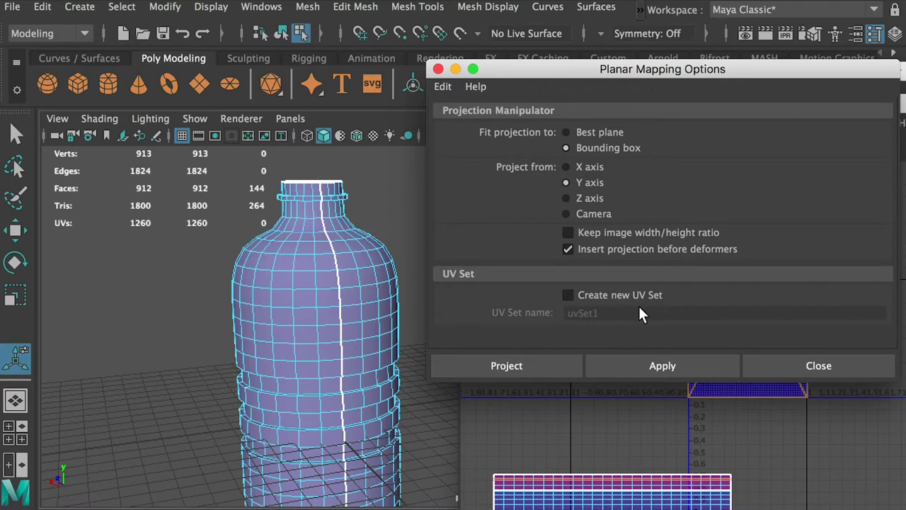
{"action": "left_click", "coordinate": [506, 365]}
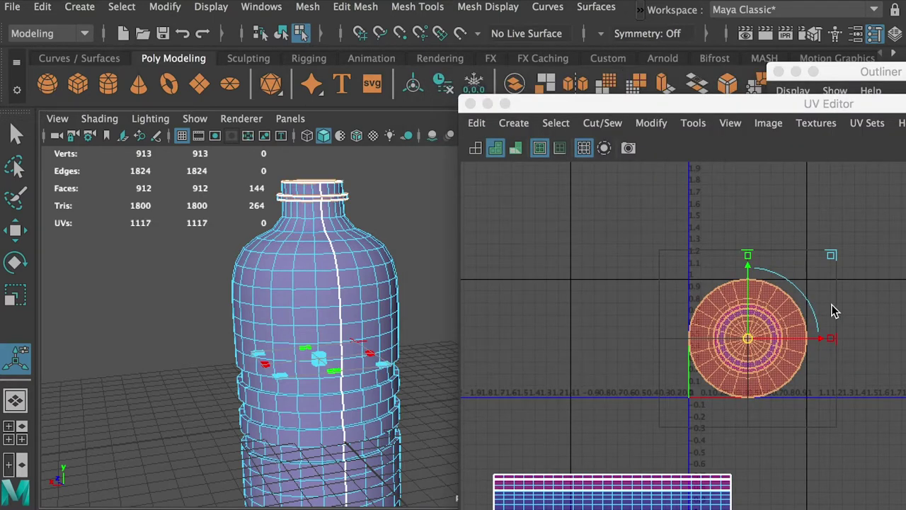
Move the stacked circular UV shells out of the 0-1 square towards negative U and deselect them
{"action": "left_click_drag", "start_coordinate": [749, 345], "coordinate": [571, 314]}
{"action": "right_click_drag", "start_coordinate": [567, 261], "coordinate": [735, 344], "text": "alt"}
{"action": "middle_click_drag", "start_coordinate": [845, 344], "coordinate": [847, 302], "text": "alt"}
{"action": "left_click", "coordinate": [848, 303]}
Select the base's circular UV shell and move it along positive U, clear of the stacked ring shells
{"action": "right_click_drag", "start_coordinate": [631, 241], "coordinate": [711, 257]}
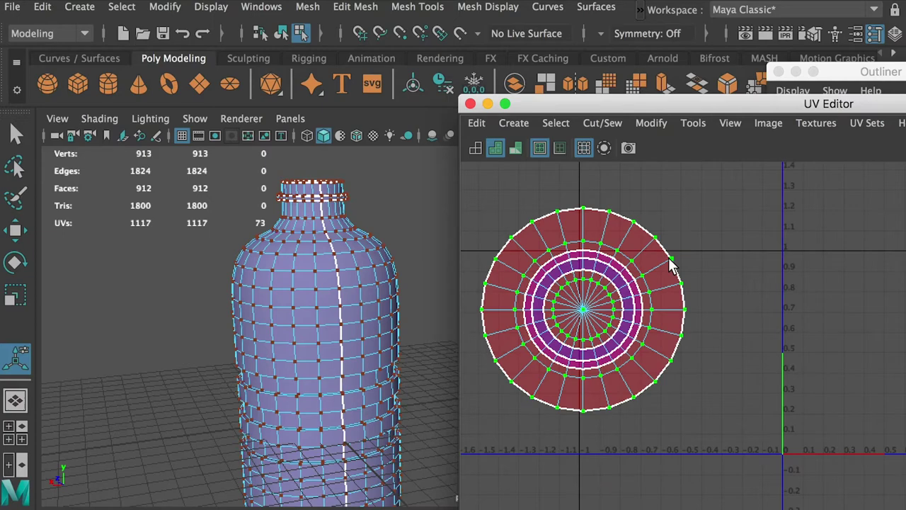
{"action": "key", "text": "w"}
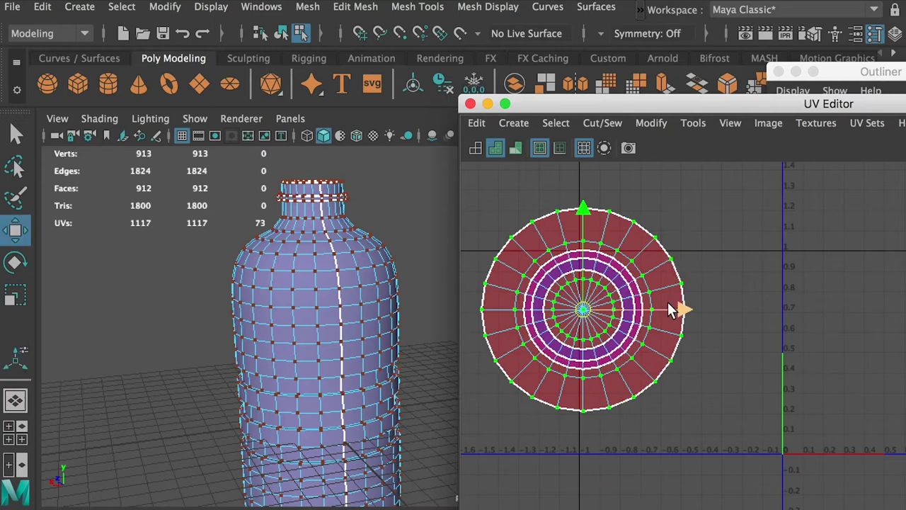
{"action": "left_click_drag", "start_coordinate": [680, 309], "coordinate": [897, 318]}
{"action": "left_click_drag", "start_coordinate": [396, 319], "coordinate": [368, 304], "text": "alt"}
Select a neck ring UV shell and move it along positive U, off the other stacked ring shells
{"action": "left_click", "coordinate": [603, 257]}
{"action": "double_click", "coordinate": [603, 256]}
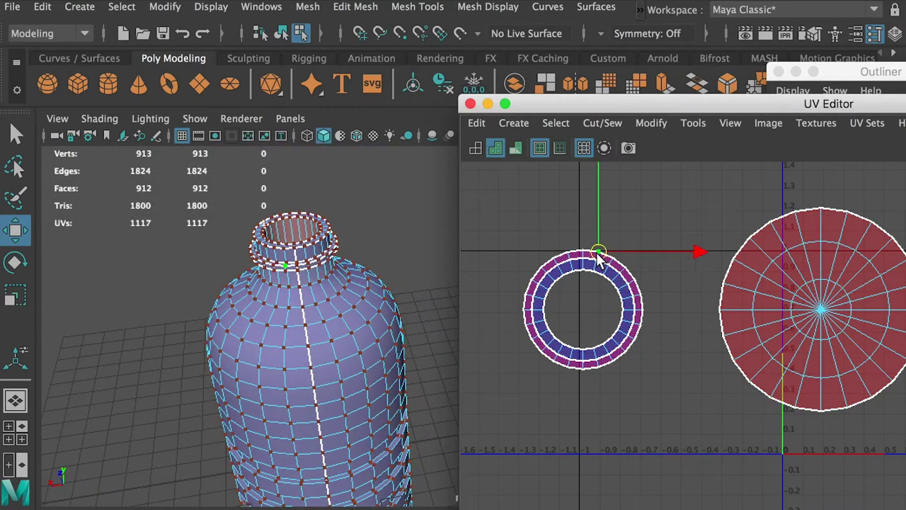
{"action": "left_click_drag", "start_coordinate": [680, 312], "coordinate": [798, 309]}
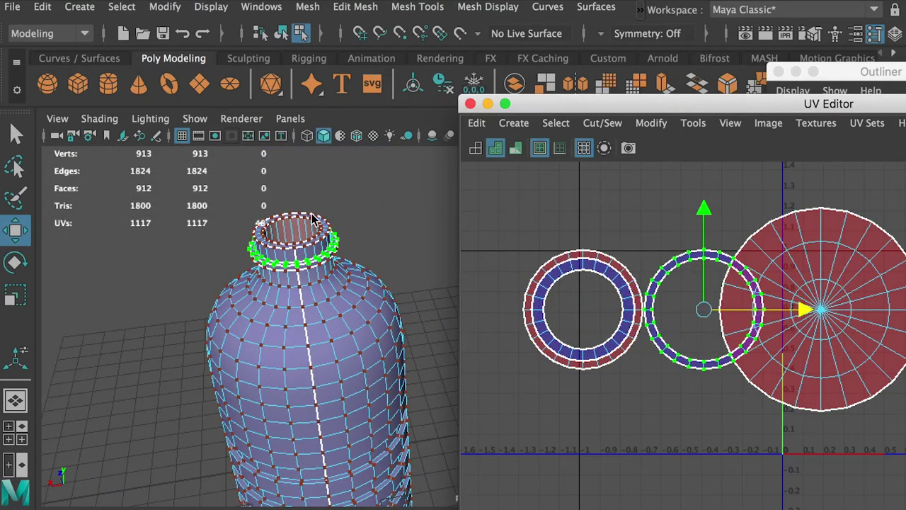
{"action": "right_click_drag", "start_coordinate": [312, 213], "coordinate": [441, 300], "text": "alt"}
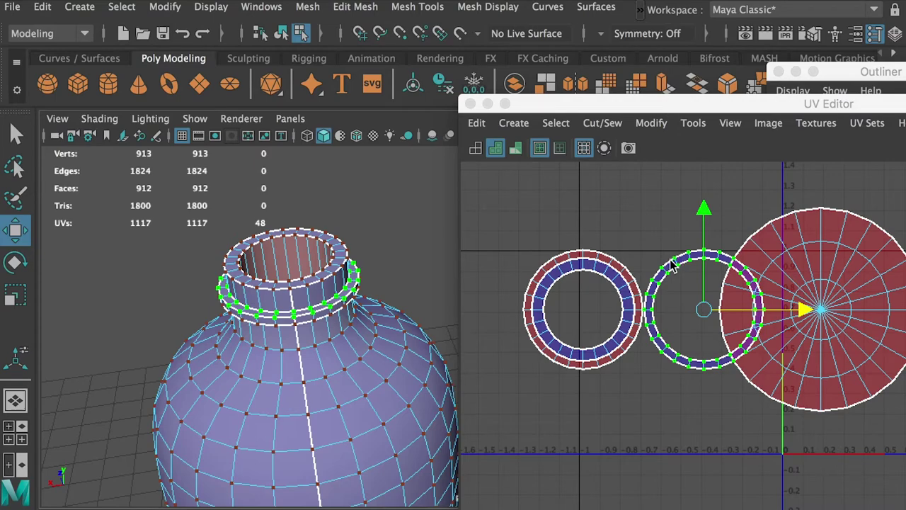
{"action": "mouse_move", "coordinate": [610, 285]}
{"action": "middle_mouse_down", "text": "alt"}
{"action": "mouse_move", "coordinate": [595, 257]}
{"action": "mouse_move", "coordinate": [594, 277]}
{"action": "middle_mouse_up", "text": "alt"}
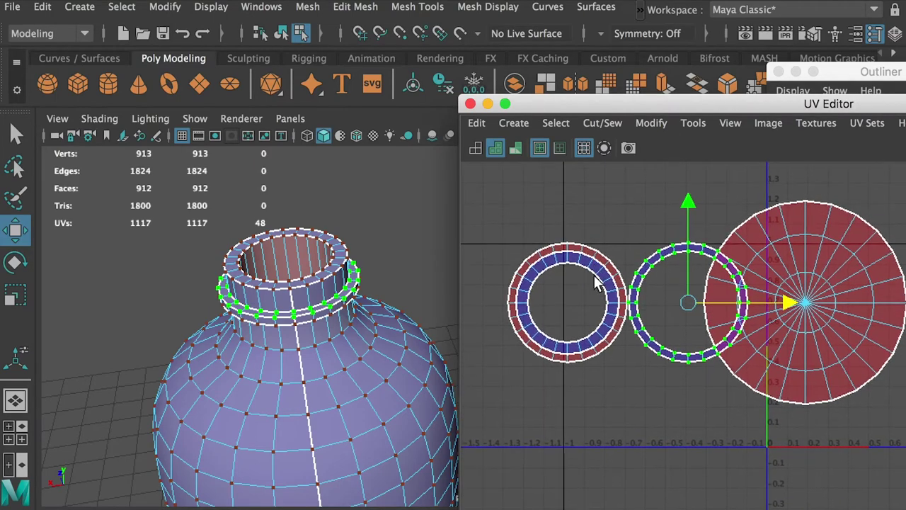
{"action": "left_click_drag", "start_coordinate": [375, 333], "coordinate": [307, 301], "text": "alt"}
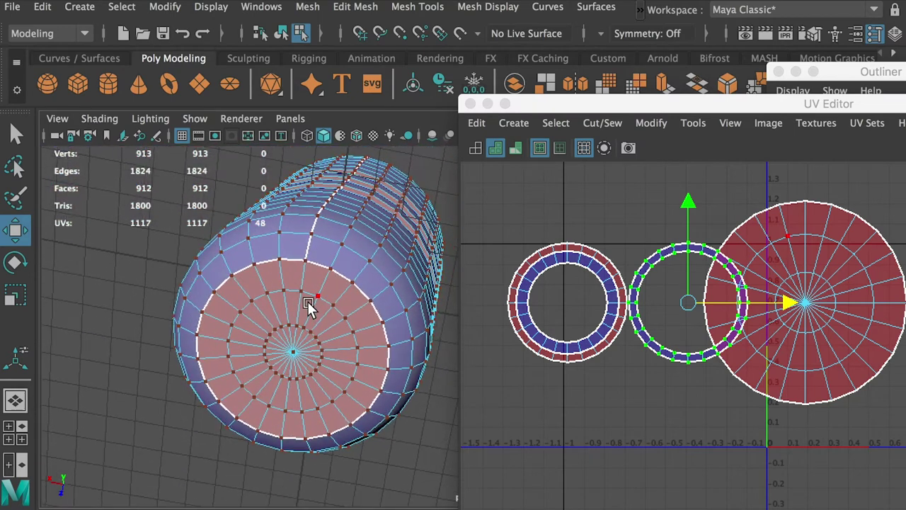
Flip the base's circular UV shell and move it along positive U, clear of the neighbouring ring shell
{"action": "left_click", "coordinate": [807, 241]}
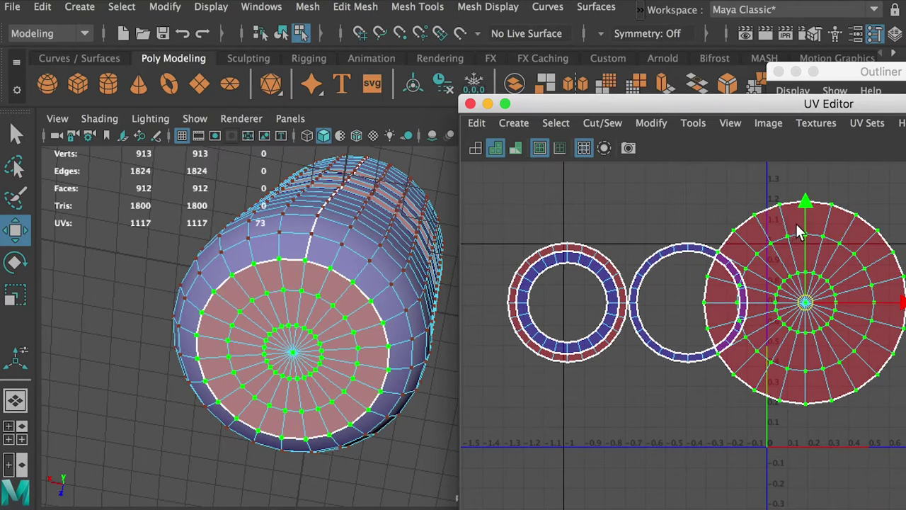
{"action": "left_click", "coordinate": [648, 125]}
{"action": "left_click", "coordinate": [661, 192]}
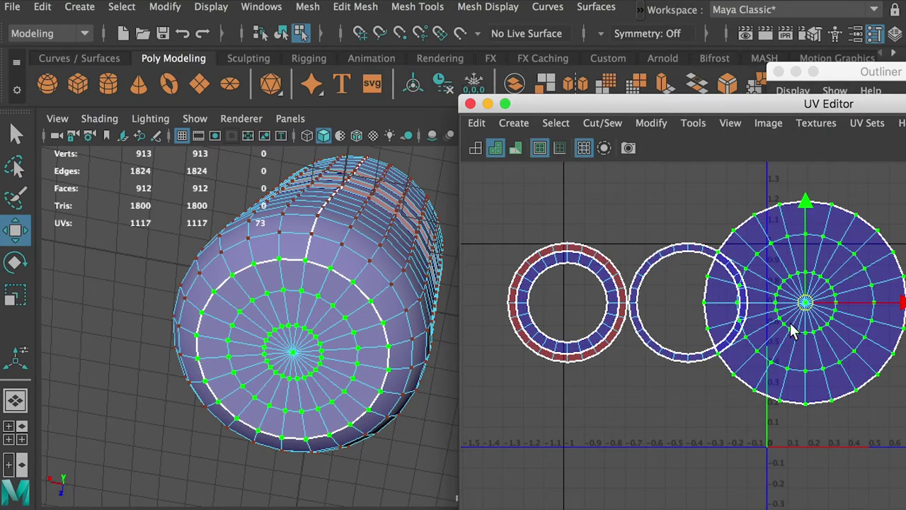
{"action": "left_click_drag", "start_coordinate": [347, 298], "coordinate": [630, 290], "text": "alt"}
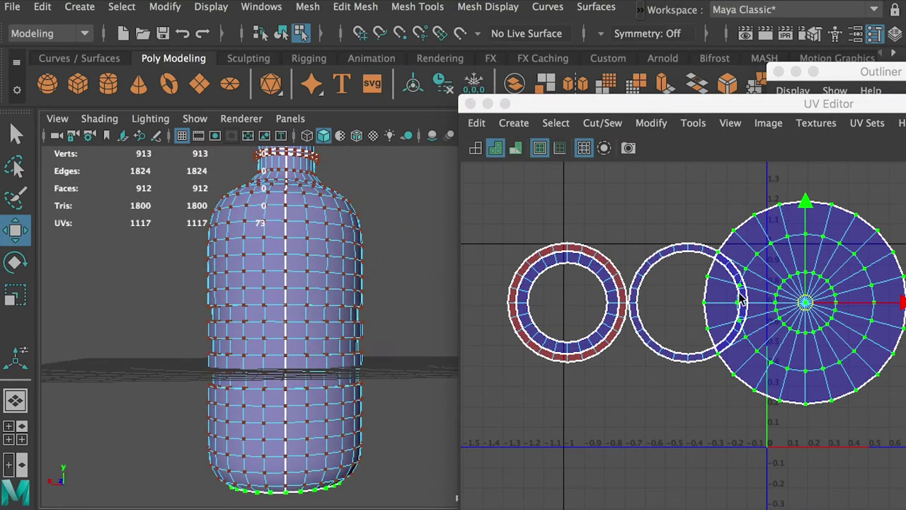
{"action": "left_click_drag", "start_coordinate": [879, 303], "coordinate": [905, 302]}
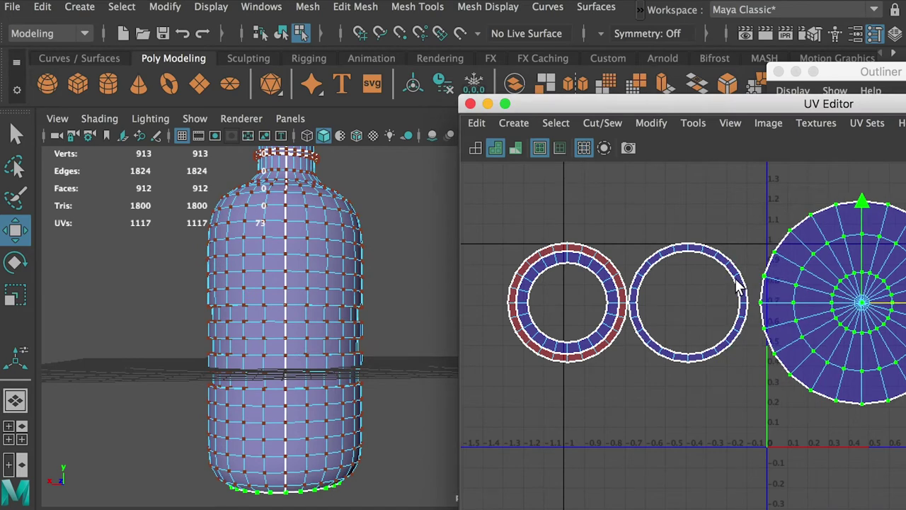
Select the larger of the two overlapping ring UV shells and move it along negative U, off the smaller ring
{"action": "left_click", "coordinate": [569, 249]}
{"action": "left_click_drag", "start_coordinate": [672, 300], "coordinate": [545, 300]}
{"action": "middle_click_drag", "start_coordinate": [545, 300], "coordinate": [684, 295], "text": "alt"}
{"action": "double_click", "coordinate": [609, 254]}
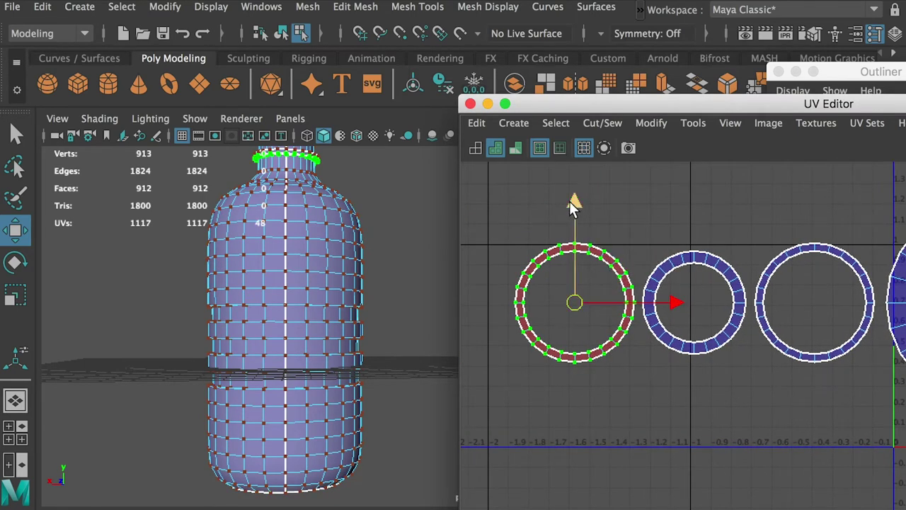
Flip the separated ring UV shell and deselect it
{"action": "left_click", "coordinate": [644, 123]}
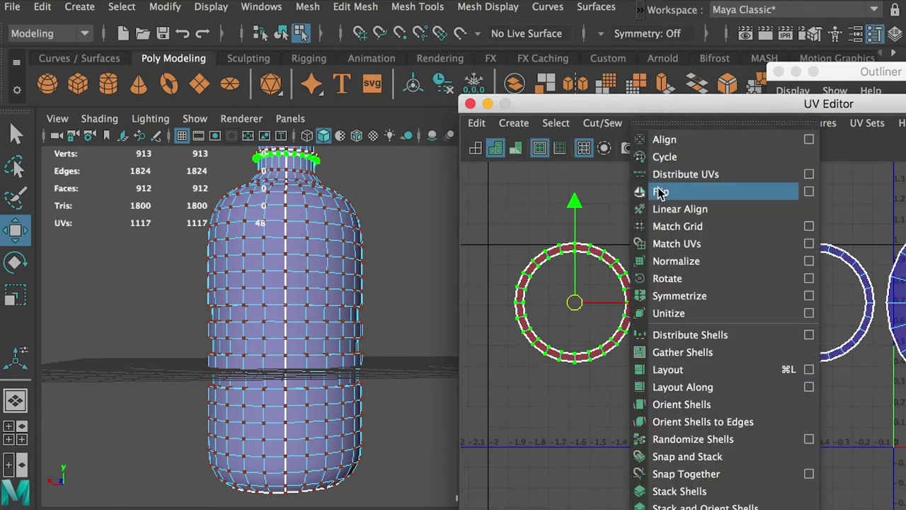
{"action": "left_click", "coordinate": [659, 191]}
{"action": "left_click", "coordinate": [668, 223]}
{"action": "scroll", "coordinate": [726, 232], "scroll_direction": "down", "scroll_amount": 3}
{"action": "middle_click_drag", "start_coordinate": [690, 215], "coordinate": [594, 233], "text": "alt"}
{"action": "scroll", "coordinate": [372, 241], "scroll_direction": "down", "scroll_amount": 3}
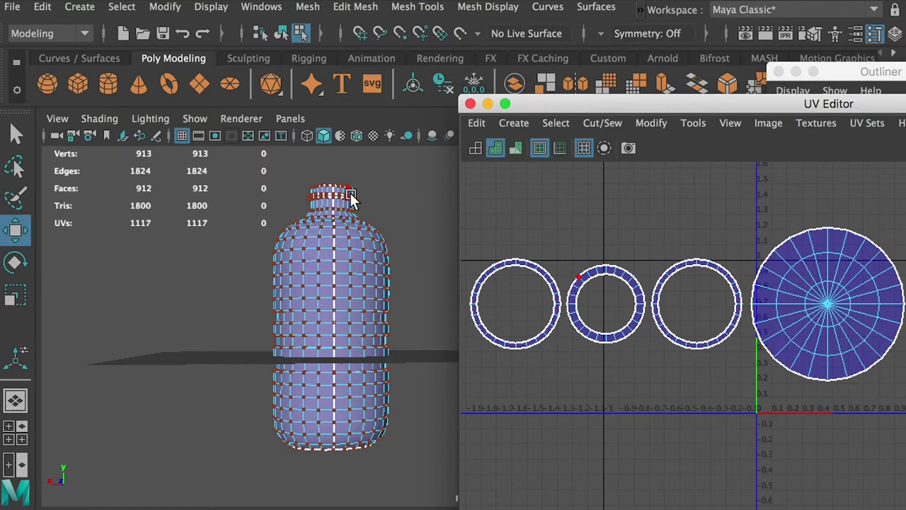
Select the bottle body's rectangular UV shell and move it along negative V, away from the neck strips
{"action": "scroll", "coordinate": [366, 290], "scroll_direction": "up", "scroll_amount": 5}
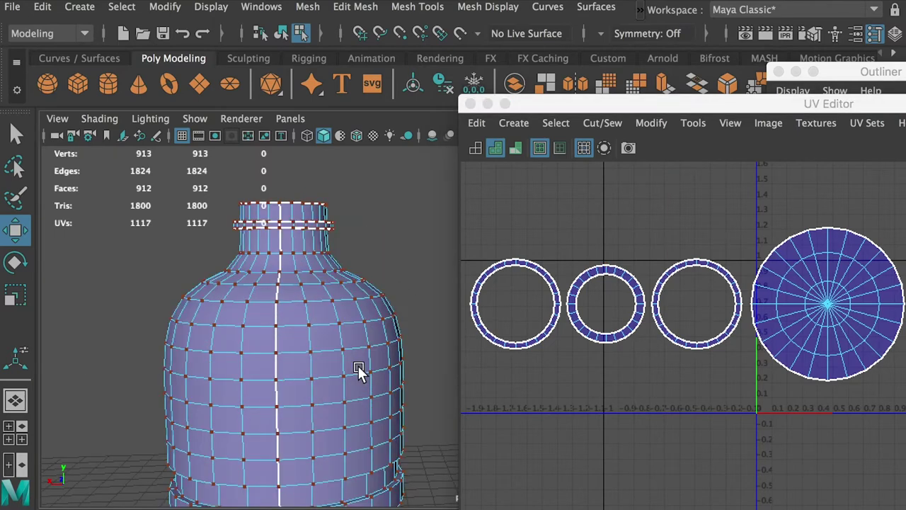
{"action": "middle_click_drag", "start_coordinate": [622, 508], "coordinate": [634, 411], "text": "alt"}
{"action": "right_click_drag", "start_coordinate": [634, 412], "coordinate": [710, 414]}
{"action": "left_click", "coordinate": [681, 454]}
{"action": "left_click", "coordinate": [679, 452]}
{"action": "left_click_drag", "start_coordinate": [672, 376], "coordinate": [669, 433]}
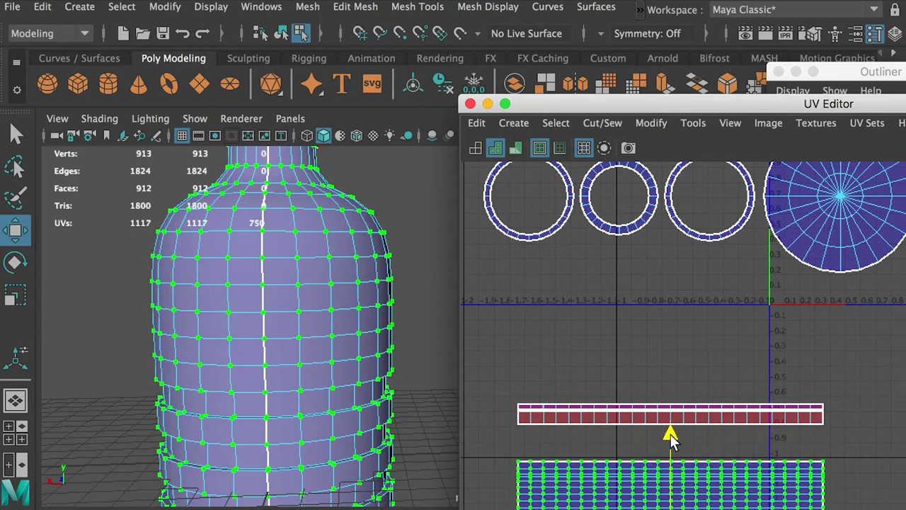
Select the inner neck wall's UV strip and move it along positive V, off the overlapping neck strips
{"action": "middle_click_drag", "start_coordinate": [366, 268], "coordinate": [372, 361], "text": "alt"}
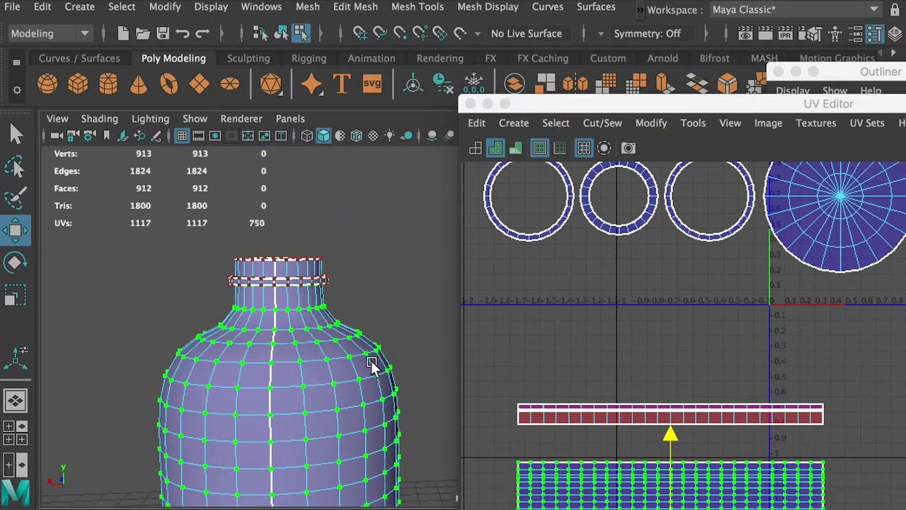
{"action": "left_click", "coordinate": [619, 421]}
{"action": "double_click", "coordinate": [632, 424]}
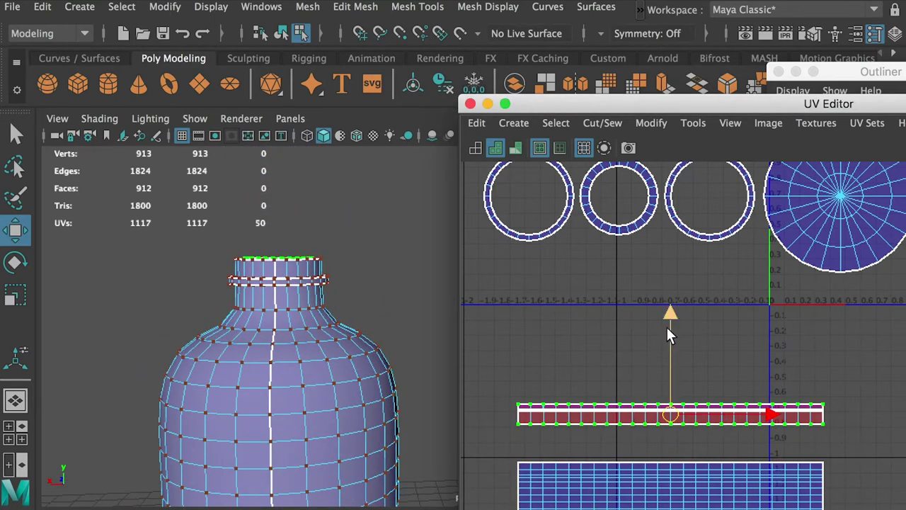
{"action": "left_click_drag", "start_coordinate": [670, 317], "coordinate": [671, 276]}
Flip the inner neck wall's UV strip
{"action": "scroll", "coordinate": [250, 279], "scroll_direction": "up", "scroll_amount": 3}
{"action": "left_click_drag", "start_coordinate": [251, 279], "coordinate": [309, 283], "text": "alt"}
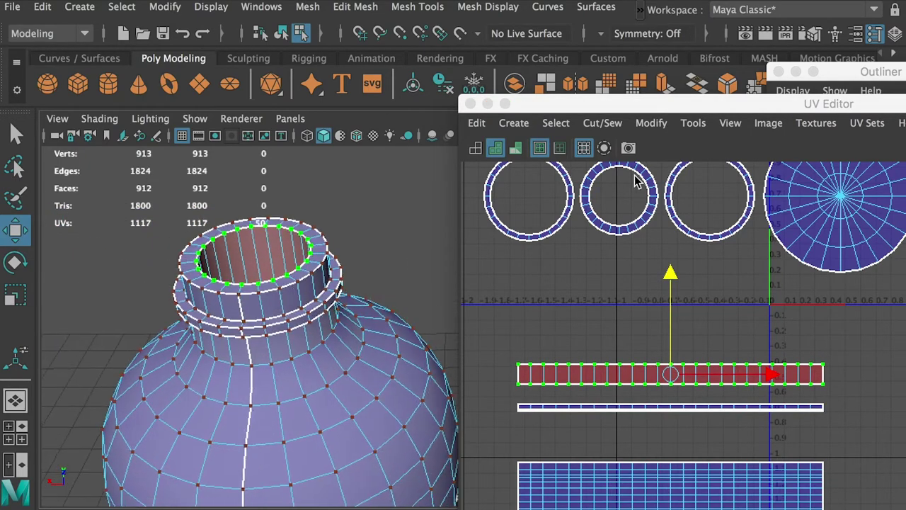
{"action": "left_click", "coordinate": [639, 122]}
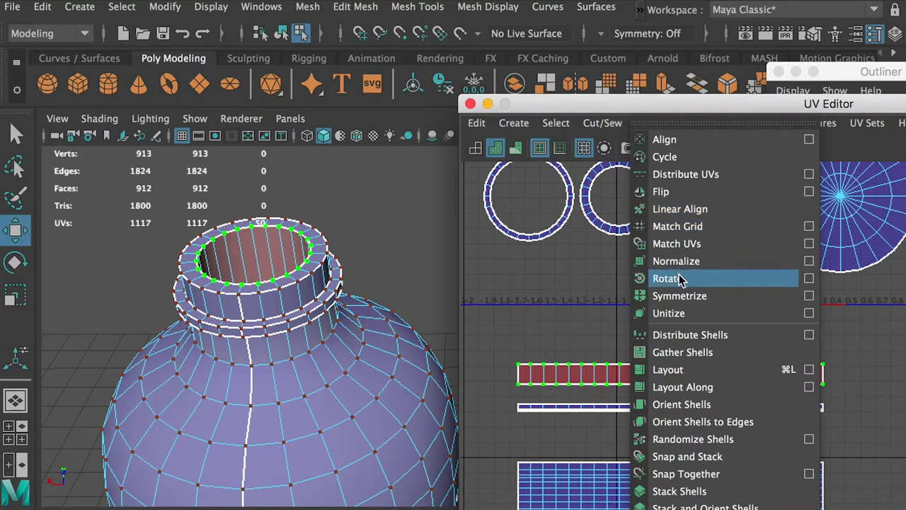
{"action": "left_click", "coordinate": [665, 191]}
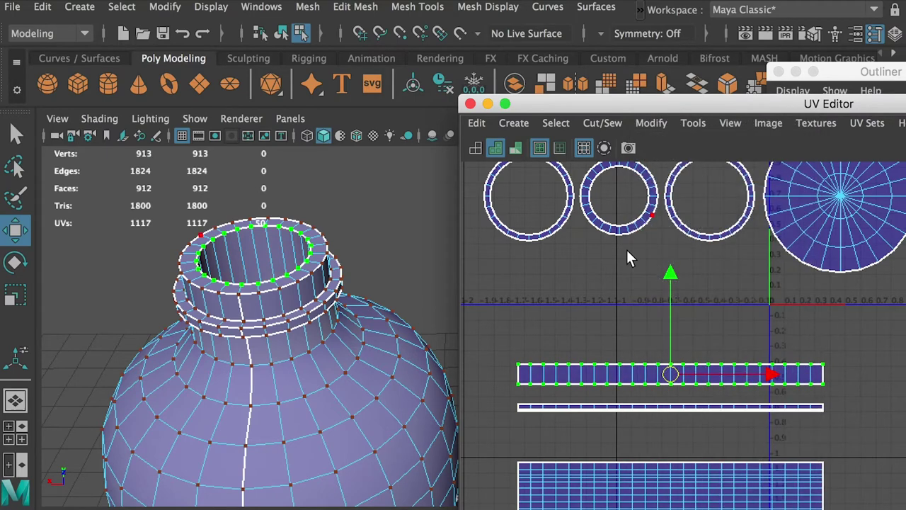
Select the UV strip of the outer neck wall above the ring and move it slightly along positive V
{"action": "left_click_drag", "start_coordinate": [345, 334], "coordinate": [351, 287], "text": "alt"}
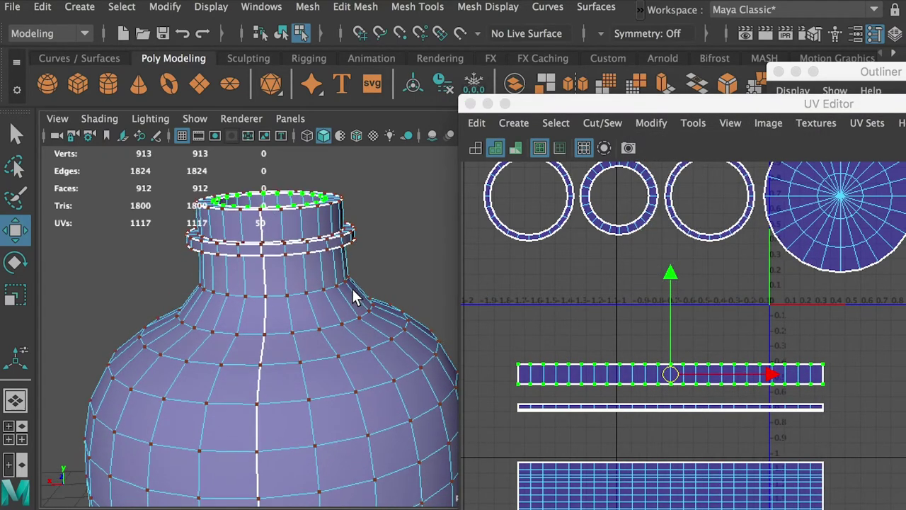
{"action": "left_click", "coordinate": [563, 408]}
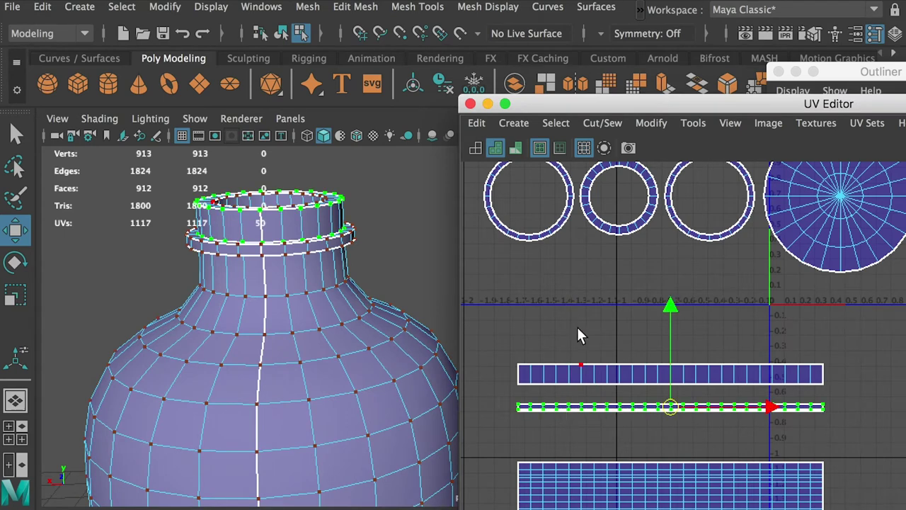
{"action": "left_click_drag", "start_coordinate": [666, 302], "coordinate": [671, 295]}
Select the neck ring's thin UV strip and move it along negative V, clear of the outer neck wall strip
{"action": "scroll", "coordinate": [300, 289], "scroll_direction": "up", "scroll_amount": 5}
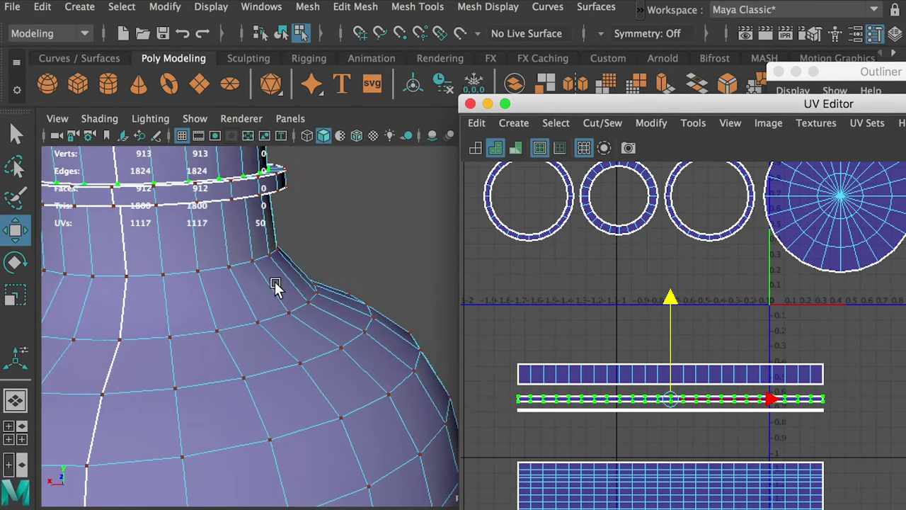
{"action": "middle_click_drag", "start_coordinate": [300, 288], "coordinate": [338, 363], "text": "alt"}
{"action": "left_click_drag", "start_coordinate": [341, 368], "coordinate": [298, 274], "text": "alt"}
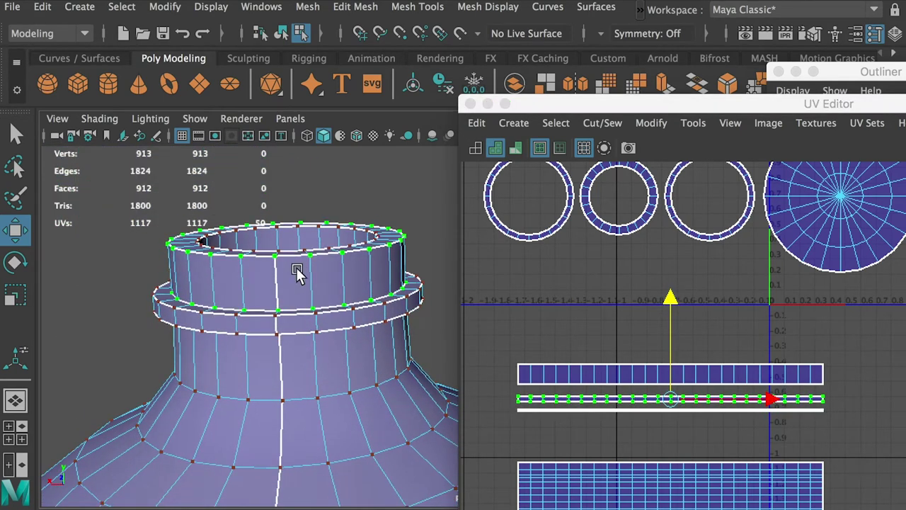
{"action": "left_click", "coordinate": [611, 408]}
{"action": "left_click_drag", "start_coordinate": [335, 368], "coordinate": [381, 352], "text": "alt"}
{"action": "mouse_move", "coordinate": [675, 308]}
{"action": "left_mouse_down"}
{"action": "mouse_move", "coordinate": [670, 333]}
{"action": "mouse_move", "coordinate": [669, 322]}
{"action": "left_mouse_up"}
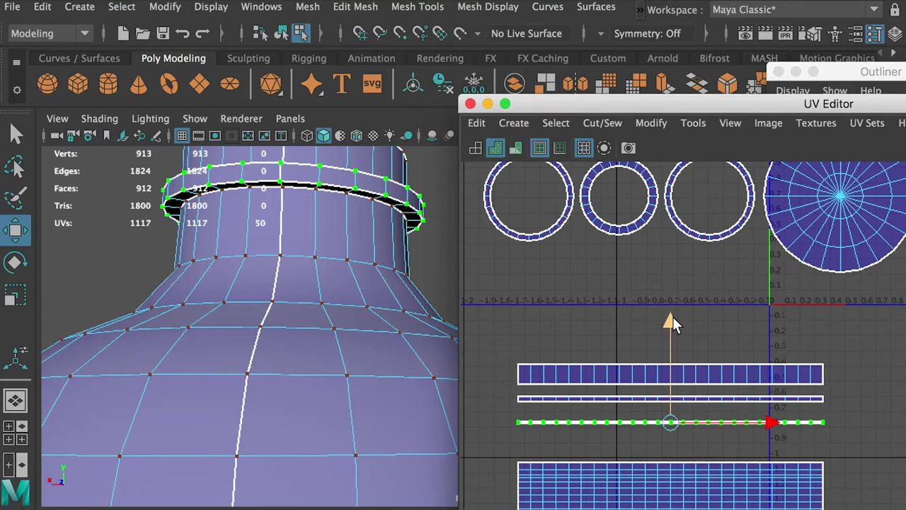
Select the inner neck wall's UV shell and unfold it
{"action": "left_click_drag", "start_coordinate": [281, 216], "coordinate": [329, 287], "text": "alt"}
{"action": "left_click_drag", "start_coordinate": [283, 256], "coordinate": [304, 256], "text": "alt"}
{"action": "right_click_drag", "start_coordinate": [569, 364], "coordinate": [627, 356]}
{"action": "double_click", "coordinate": [605, 366]}
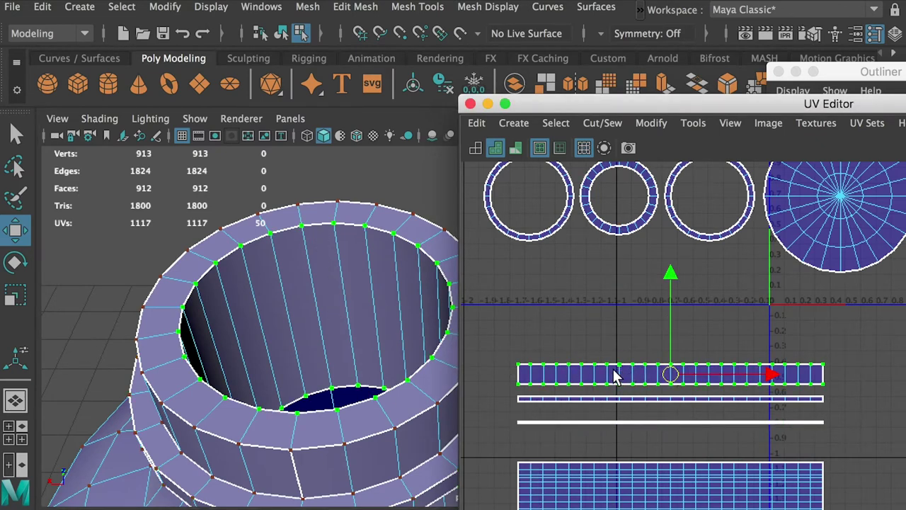
{"action": "right_click_drag", "start_coordinate": [604, 375], "coordinate": [439, 376], "text": "shift"}
{"action": "right_click_drag", "start_coordinate": [602, 352], "coordinate": [852, 496], "text": "alt"}
{"action": "middle_click_drag", "start_coordinate": [699, 398], "coordinate": [602, 352], "text": "alt"}
{"action": "right_click_drag", "start_coordinate": [603, 349], "coordinate": [737, 466], "text": "alt"}
{"action": "scroll", "coordinate": [736, 465], "scroll_direction": "down", "scroll_amount": 1}
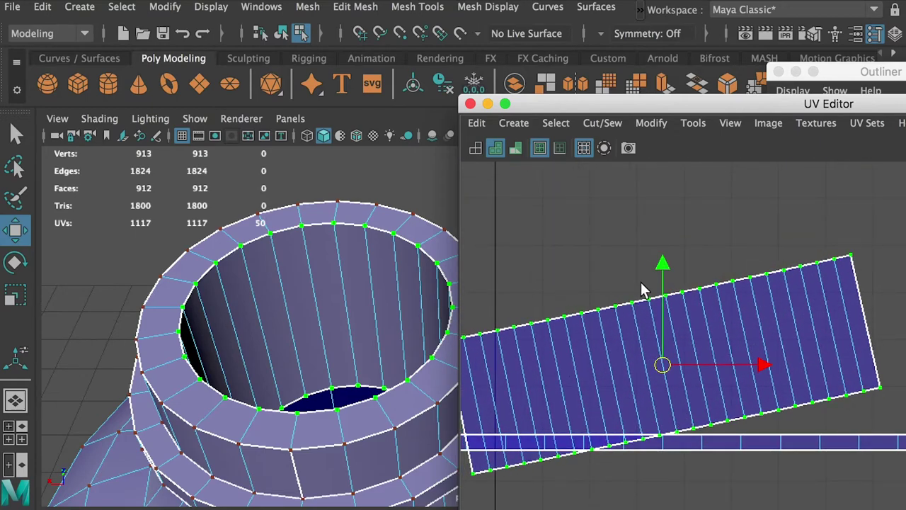
{"action": "scroll", "coordinate": [639, 318], "scroll_direction": "up", "scroll_amount": 3}
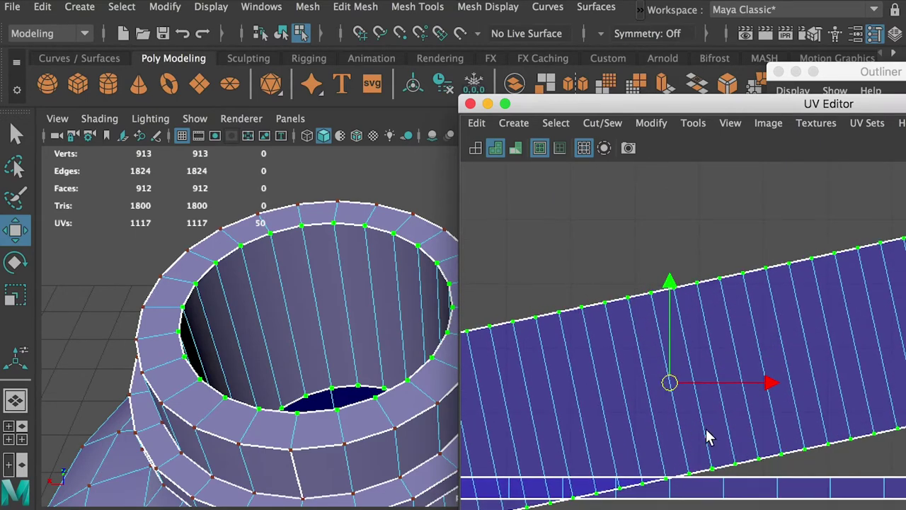
Rotate the unfolded inner neck wall shell until it lies level, and deselect it
{"action": "scroll", "coordinate": [692, 435], "scroll_direction": "down", "scroll_amount": 10}
{"action": "key", "text": "e"}
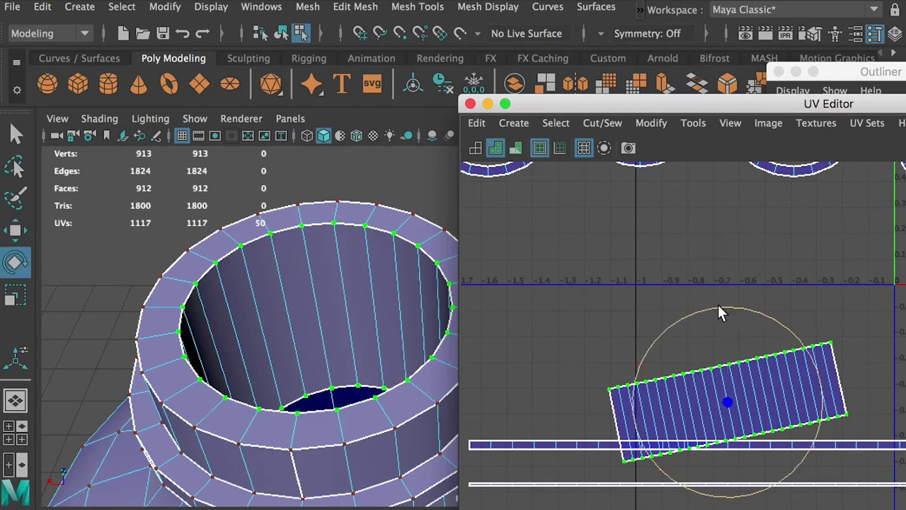
{"action": "left_click_drag", "start_coordinate": [712, 302], "coordinate": [731, 279]}
{"action": "key", "text": "w"}
{"action": "left_click", "coordinate": [813, 390]}
Select the UV shells of the outer neck wall and the neck ring and unfold both
{"action": "right_click_drag", "start_coordinate": [813, 390], "coordinate": [634, 343], "text": "alt"}
{"action": "middle_click_drag", "start_coordinate": [652, 361], "coordinate": [672, 274], "text": "alt"}
{"action": "right_click_drag", "start_coordinate": [354, 394], "coordinate": [262, 382], "text": "alt"}
{"action": "left_click_drag", "start_coordinate": [261, 382], "coordinate": [278, 347], "text": "alt"}
{"action": "right_click_drag", "start_coordinate": [643, 331], "coordinate": [679, 336]}
{"action": "left_click", "coordinate": [575, 329]}
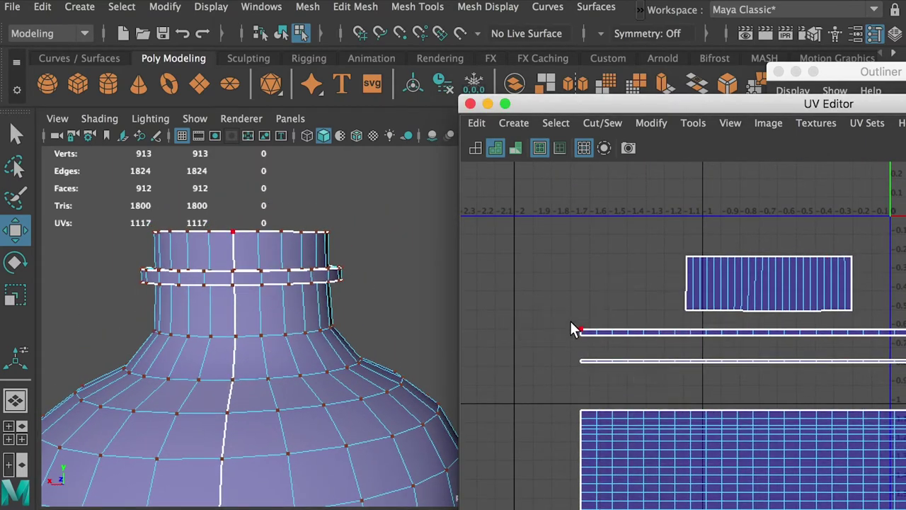
{"action": "left_click_drag", "start_coordinate": [614, 375], "coordinate": [615, 377]}
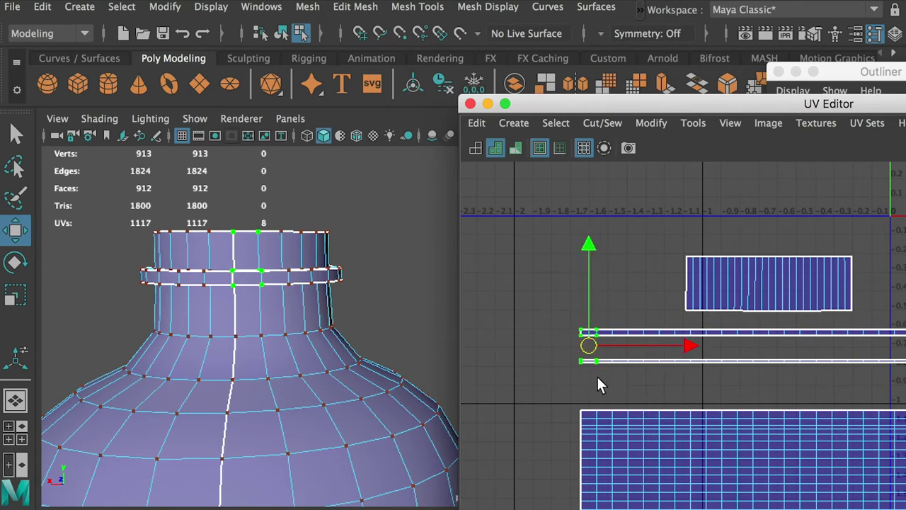
{"action": "right_click_drag", "start_coordinate": [581, 378], "coordinate": [644, 407], "text": "shift"}
{"action": "middle_click_drag", "start_coordinate": [722, 382], "coordinate": [689, 385], "text": "alt"}
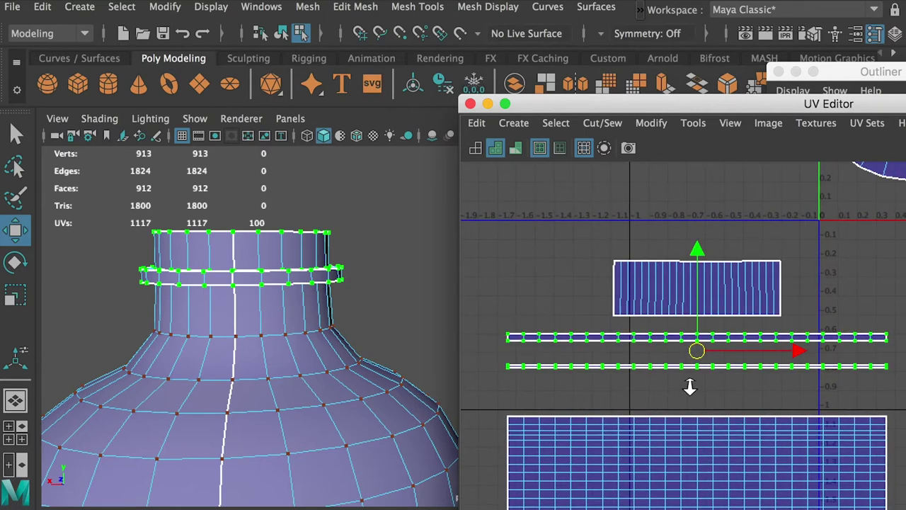
{"action": "right_click_drag", "start_coordinate": [660, 366], "coordinate": [396, 370], "text": "shift"}
Rotate the tilted outer neck wall UV shell until it lies level
{"action": "scroll", "coordinate": [810, 385], "scroll_direction": "up", "scroll_amount": 3}
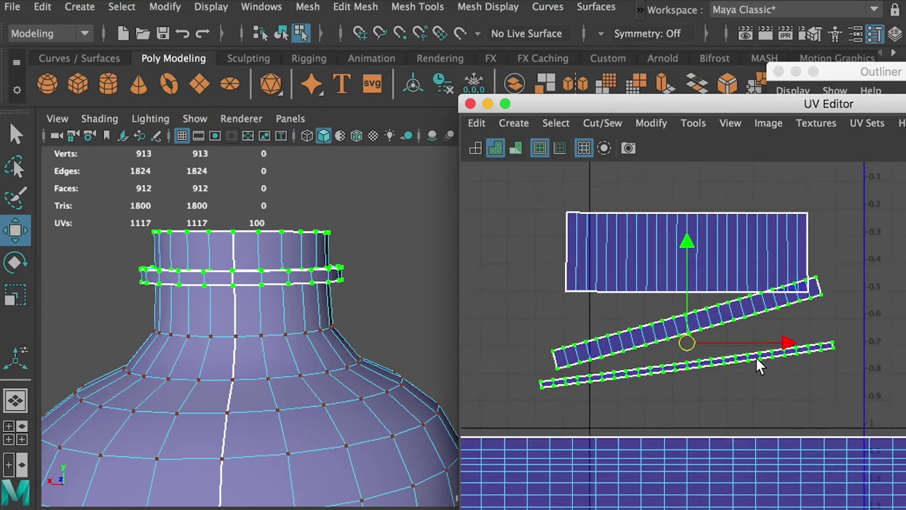
{"action": "left_click", "coordinate": [736, 323]}
{"action": "key", "text": "e"}
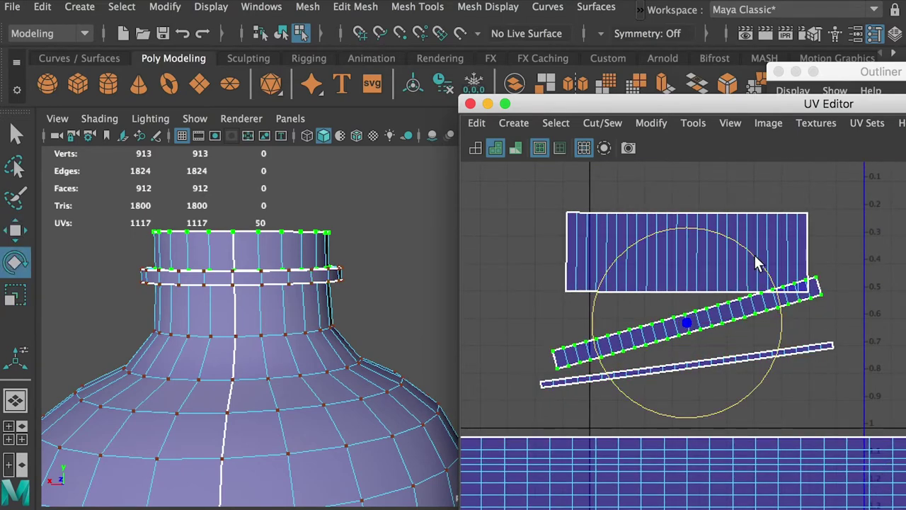
{"action": "left_click_drag", "start_coordinate": [754, 262], "coordinate": [758, 278]}
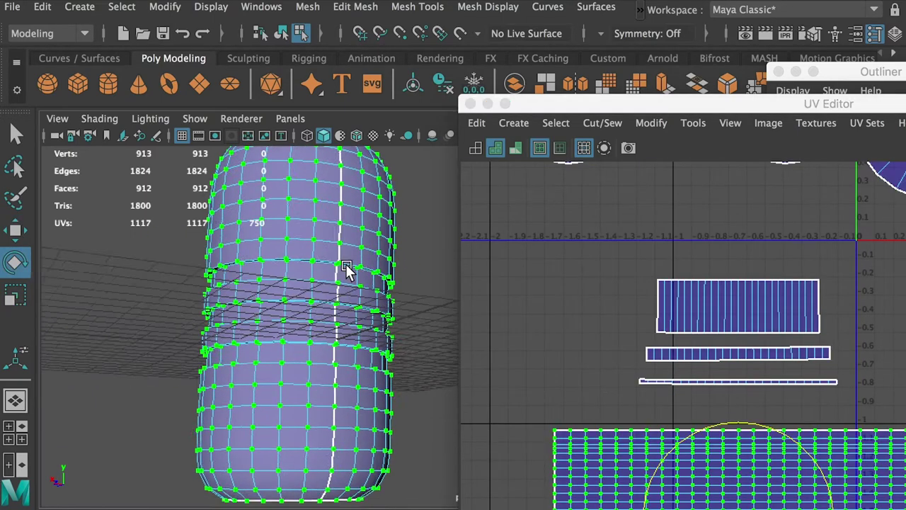
Unfold the selected UV shell of the bottle body
{"action": "left_click_drag", "start_coordinate": [269, 306], "coordinate": [315, 326], "text": "alt"}
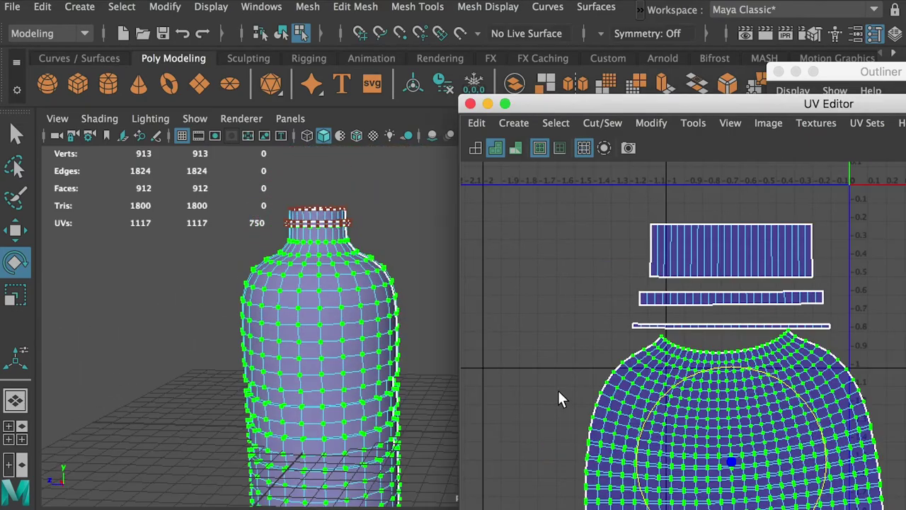
{"action": "middle_click_drag", "start_coordinate": [564, 387], "coordinate": [558, 393], "text": "alt"}
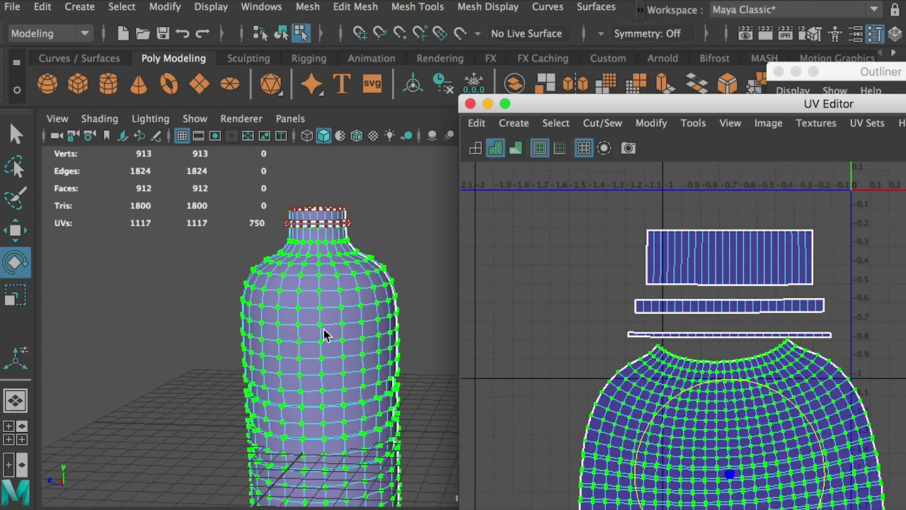
{"action": "right_click_drag", "start_coordinate": [636, 402], "coordinate": [620, 391], "text": "alt"}
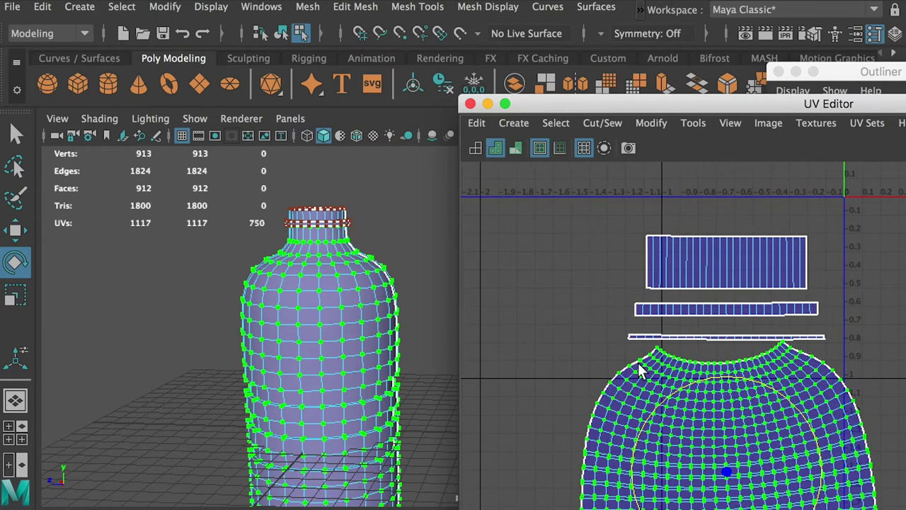
Select a single face in the upper middle of the body's UV shell to locate it on the bottle
{"action": "left_click_drag", "start_coordinate": [347, 305], "coordinate": [301, 267], "text": "alt"}
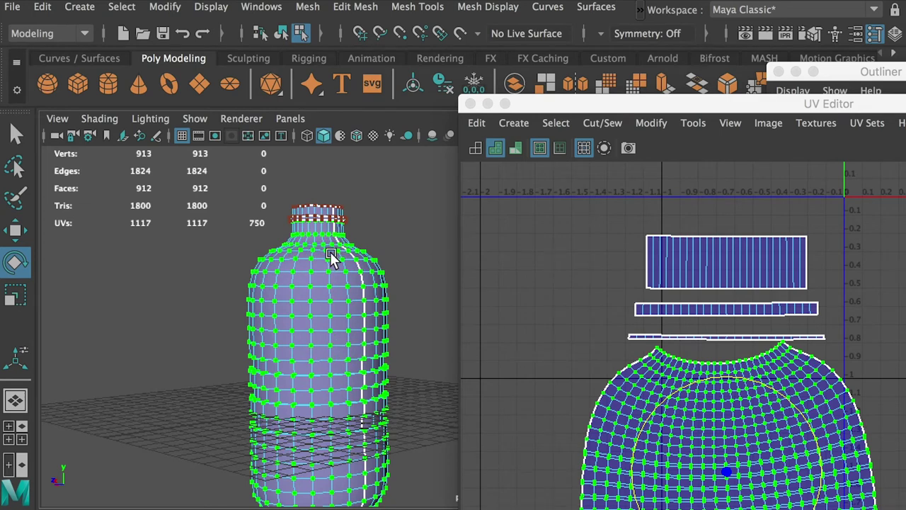
{"action": "scroll", "coordinate": [331, 265], "scroll_direction": "up", "scroll_amount": 1}
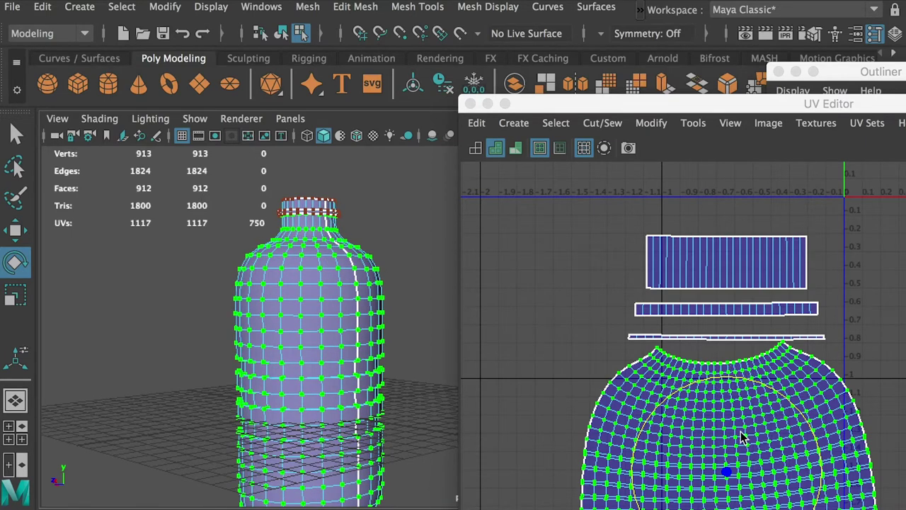
{"action": "right_click_drag", "start_coordinate": [729, 412], "coordinate": [733, 442], "text": "alt"}
{"action": "left_click", "coordinate": [734, 402]}
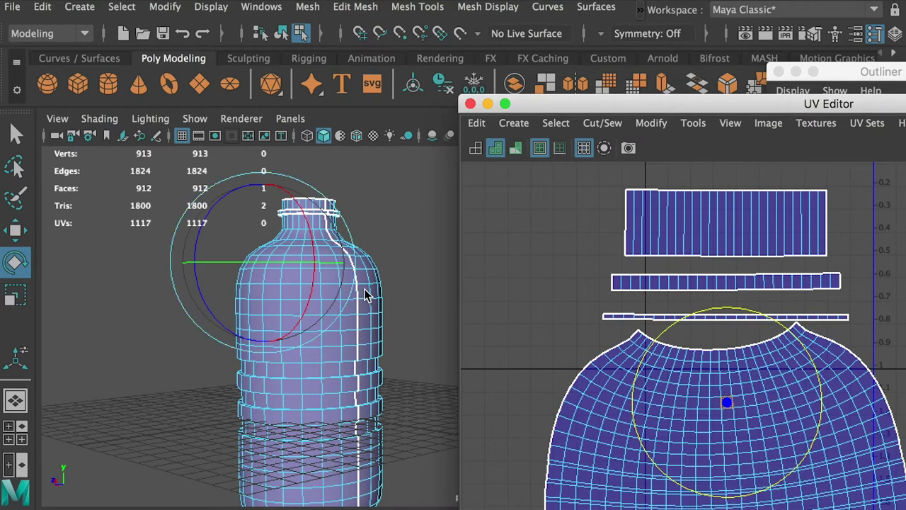
Select an upper-neck face and a shoulder face in the body's UV shell to compare their positions and proportions with the bottle mesh
{"action": "key", "text": "f"}
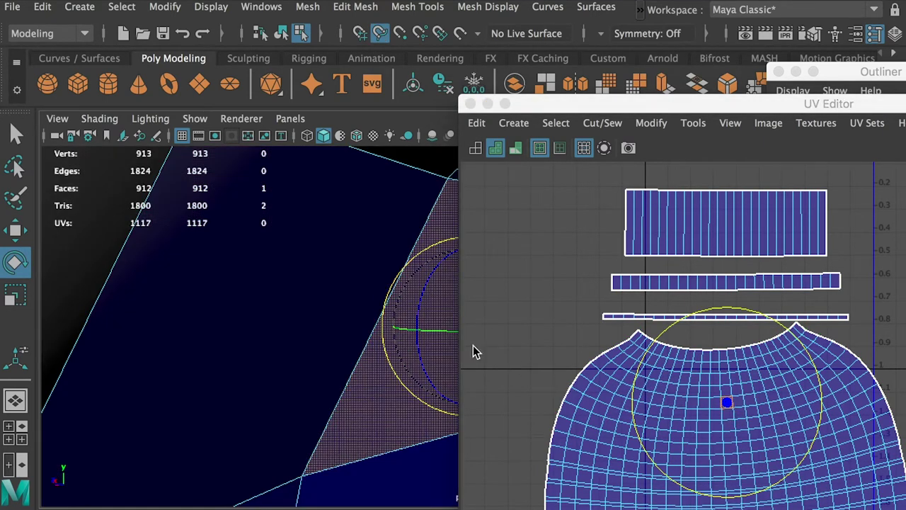
{"action": "scroll", "coordinate": [303, 314], "scroll_direction": "down", "scroll_amount": 5}
{"action": "left_click_drag", "start_coordinate": [183, 230], "coordinate": [343, 287], "text": "alt"}
{"action": "right_click_drag", "start_coordinate": [630, 364], "coordinate": [894, 418], "text": "alt"}
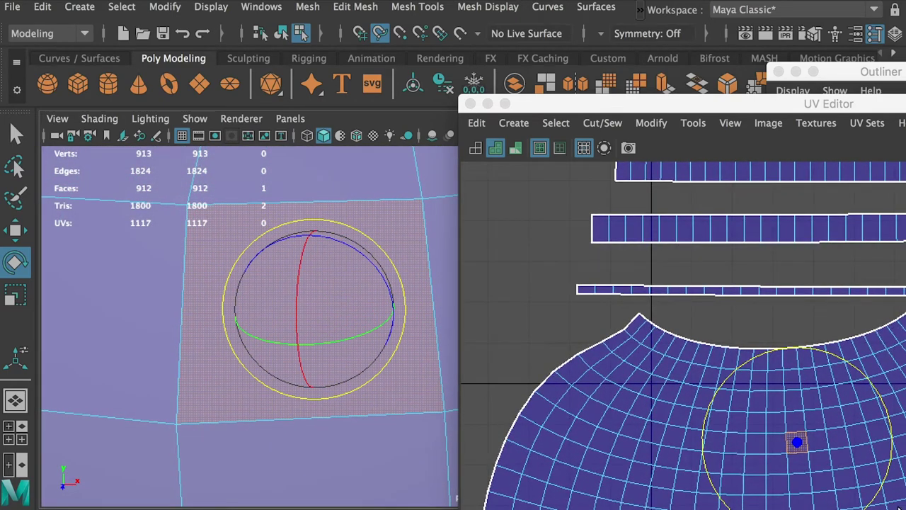
{"action": "left_click_drag", "start_coordinate": [334, 389], "coordinate": [321, 215], "text": "alt"}
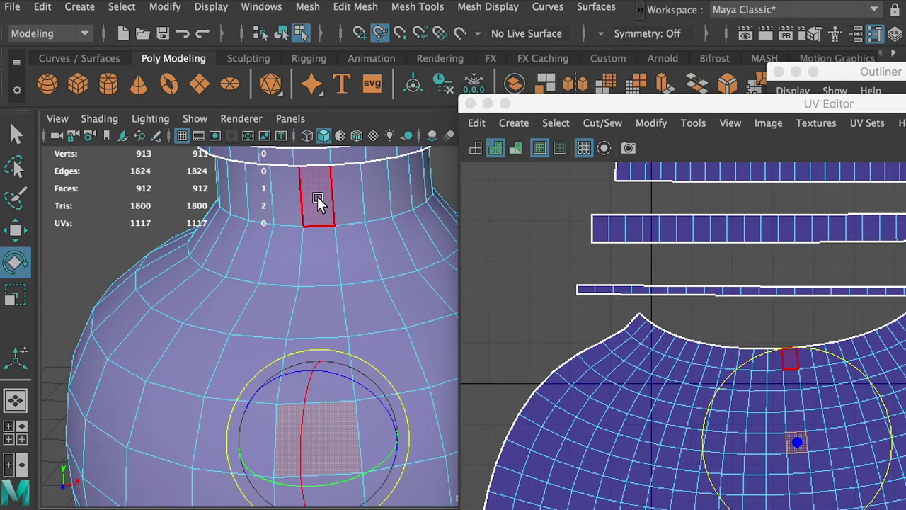
{"action": "left_click", "coordinate": [790, 361]}
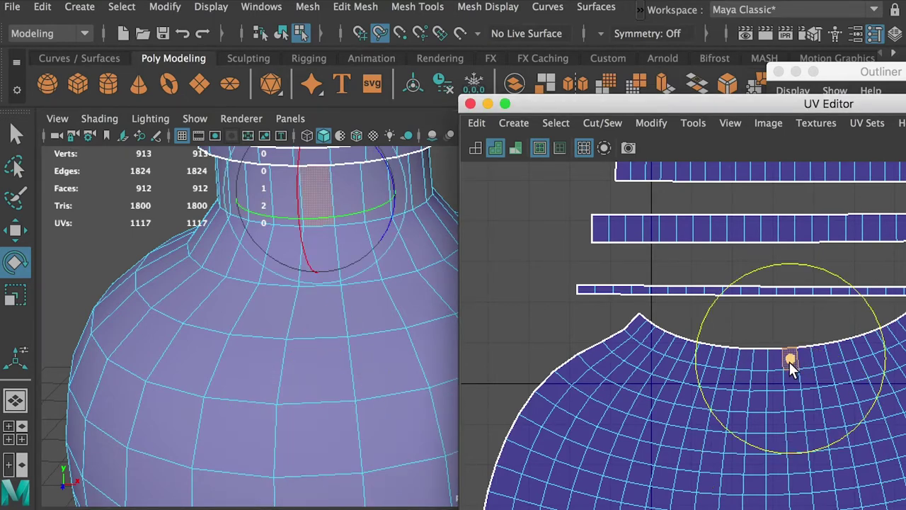
{"action": "key", "text": "q"}
{"action": "left_click", "coordinate": [795, 441], "text": "shift"}
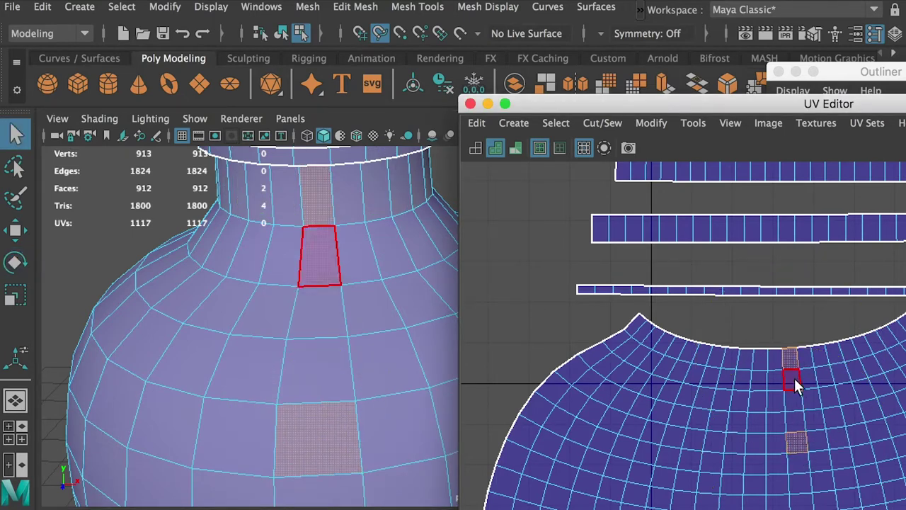
{"action": "scroll", "coordinate": [899, 444], "scroll_direction": "down", "scroll_amount": 3}
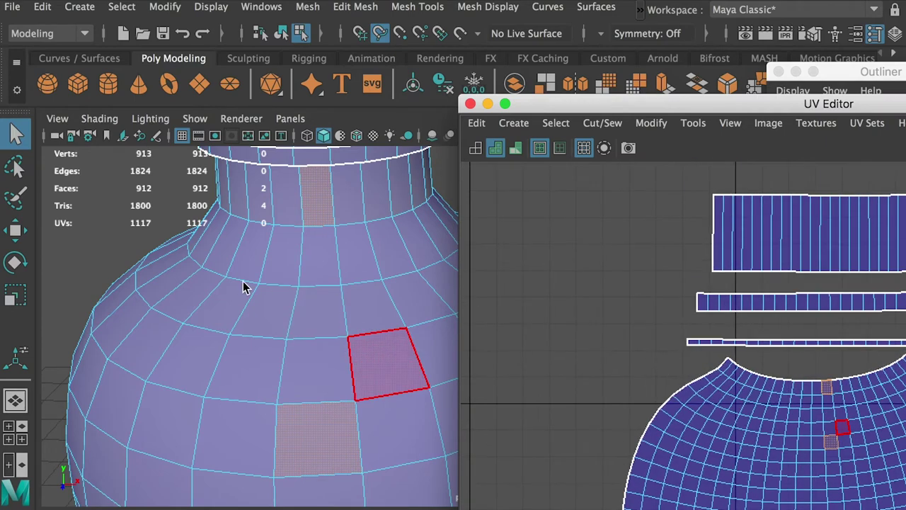
Select the bottle's vertical seam edge loop and follow it down to the underside
{"action": "scroll", "coordinate": [264, 229], "scroll_direction": "down", "scroll_amount": 5}
{"action": "left_click_drag", "start_coordinate": [265, 232], "coordinate": [170, 213], "text": "alt"}
{"action": "middle_click_drag", "start_coordinate": [262, 241], "coordinate": [92, 198], "text": "alt"}
{"action": "left_click_drag", "start_coordinate": [272, 239], "coordinate": [156, 203], "text": "alt"}
{"action": "middle_click_drag", "start_coordinate": [284, 238], "coordinate": [103, 188], "text": "alt"}
{"action": "right_click_drag", "start_coordinate": [276, 196], "coordinate": [277, 148]}
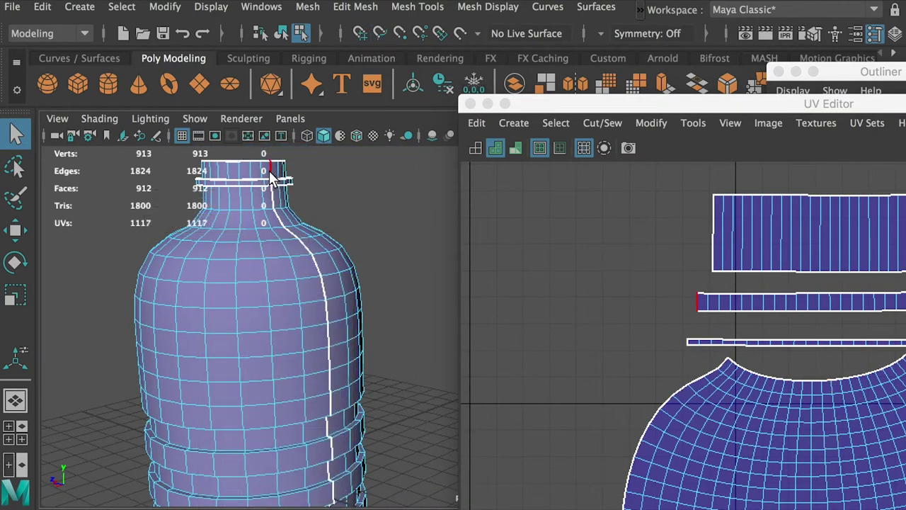
{"action": "left_click_drag", "start_coordinate": [258, 177], "coordinate": [315, 205], "text": "alt"}
{"action": "double_click", "coordinate": [322, 237]}
{"action": "left_click_drag", "start_coordinate": [384, 206], "coordinate": [289, 360], "text": "alt"}
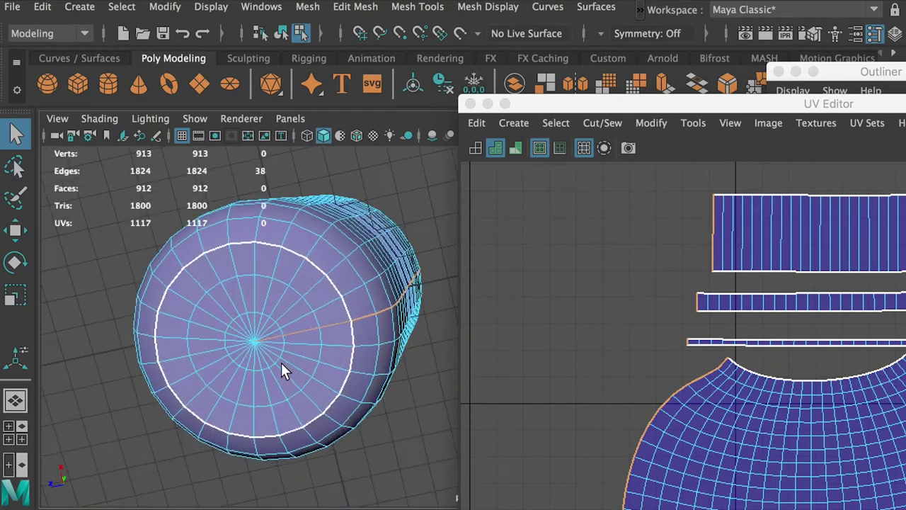
Select the vertical edge loop opposite the seam, running through the middle of the body's UV shell
{"action": "left_click", "coordinate": [148, 360]}
{"action": "scroll", "coordinate": [857, 427], "scroll_direction": "up", "scroll_amount": 1}
{"action": "middle_click_drag", "start_coordinate": [857, 427], "coordinate": [732, 212], "text": "alt"}
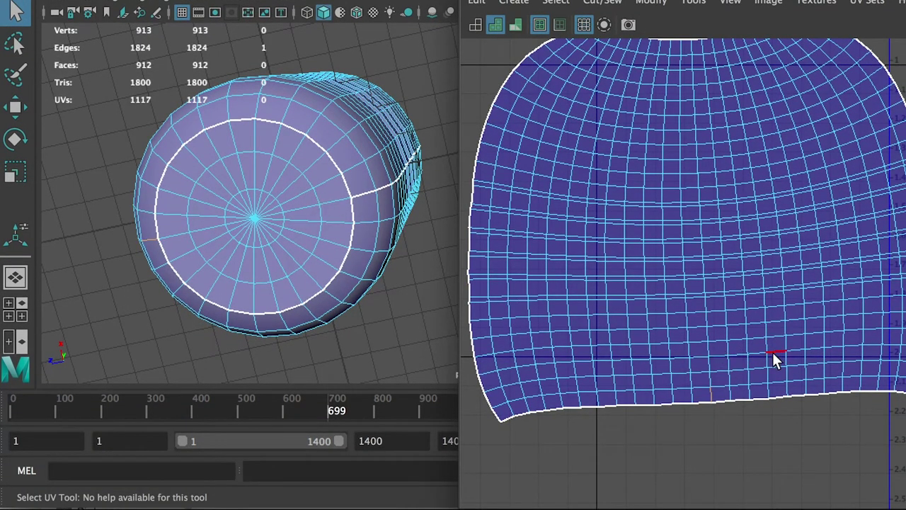
{"action": "double_click", "coordinate": [710, 392]}
{"action": "scroll", "coordinate": [758, 239], "scroll_direction": "down", "scroll_amount": 5}
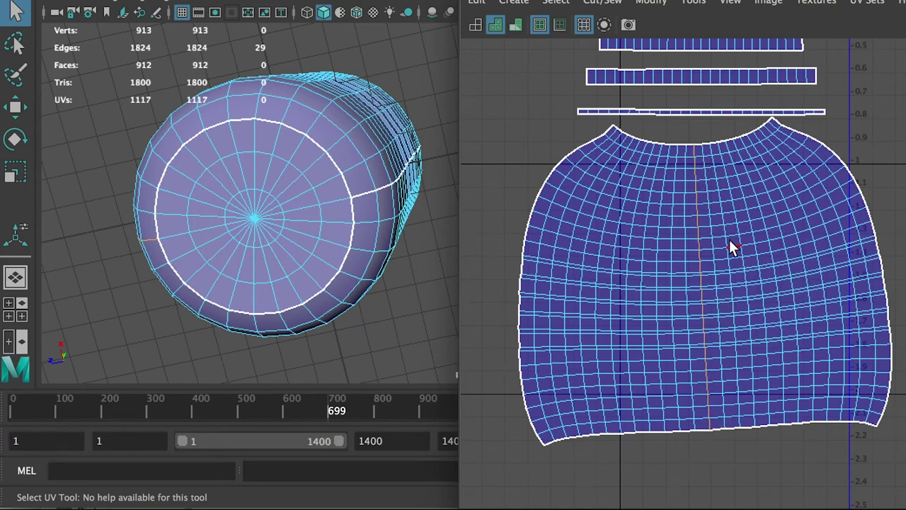
{"action": "middle_click_drag", "start_coordinate": [626, 164], "coordinate": [613, 206], "text": "alt"}
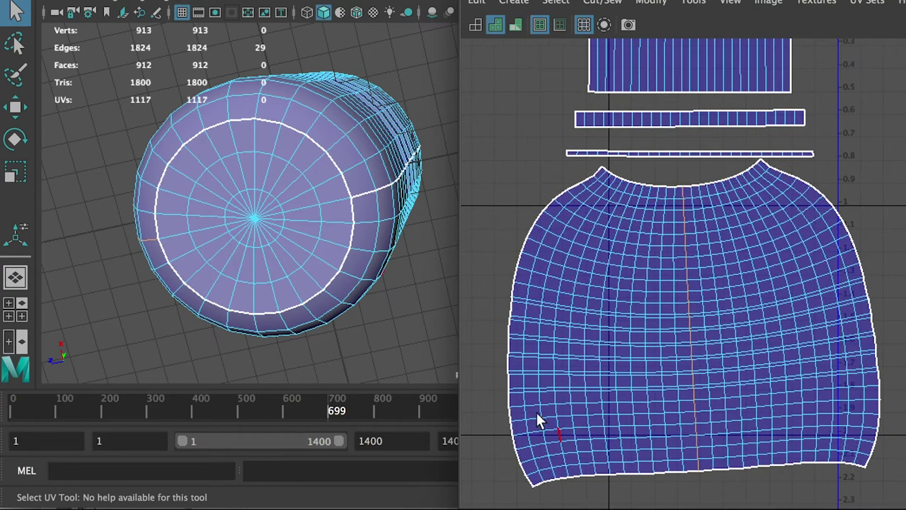
Check the selected loop around the bottle and cut the body's UV shell in two along it
{"action": "left_click_drag", "start_coordinate": [299, 97], "coordinate": [311, 191], "text": "alt"}
{"action": "middle_click_drag", "start_coordinate": [307, 175], "coordinate": [310, 173], "text": "alt"}
{"action": "left_click_drag", "start_coordinate": [310, 173], "coordinate": [318, 221], "text": "alt"}
{"action": "middle_click_drag", "start_coordinate": [342, 312], "coordinate": [363, 248], "text": "alt"}
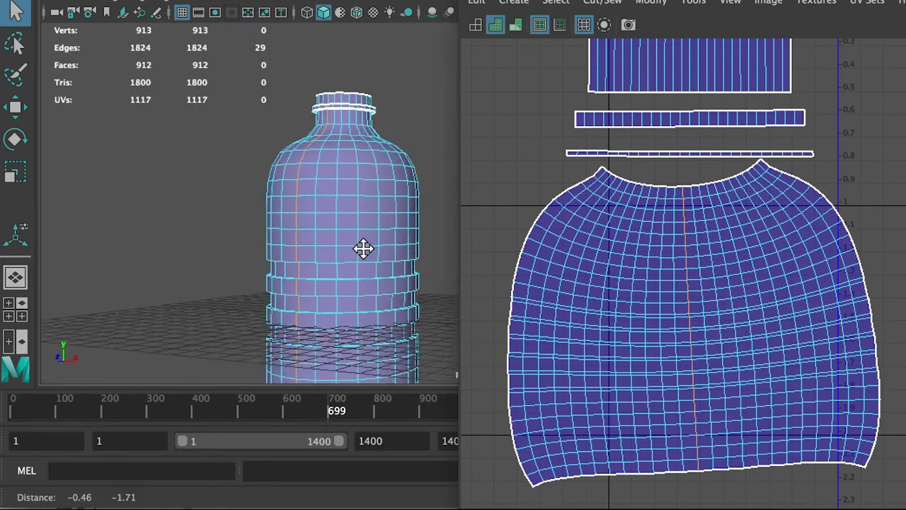
{"action": "left_click_drag", "start_coordinate": [363, 247], "coordinate": [357, 101], "text": "alt"}
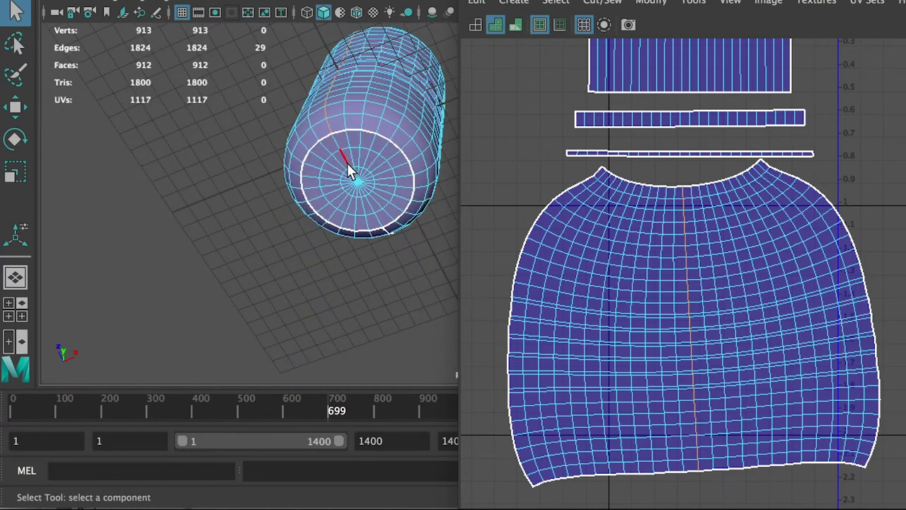
{"action": "right_click_drag", "start_coordinate": [827, 312], "coordinate": [715, 255], "text": "alt"}
{"action": "middle_click_drag", "start_coordinate": [750, 265], "coordinate": [695, 215], "text": "alt"}
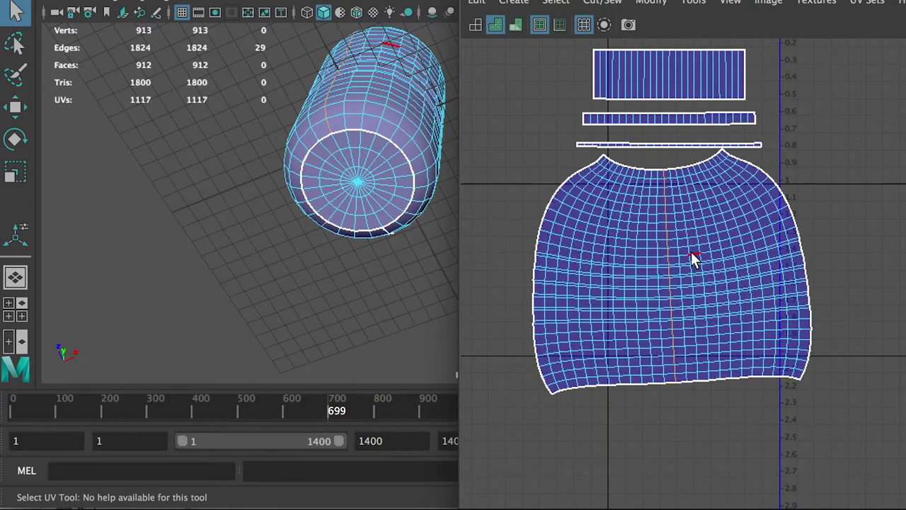
{"action": "right_click", "coordinate": [626, 220], "text": "shift"}
{"action": "right_click_drag", "start_coordinate": [627, 218], "coordinate": [573, 243], "text": "shift"}
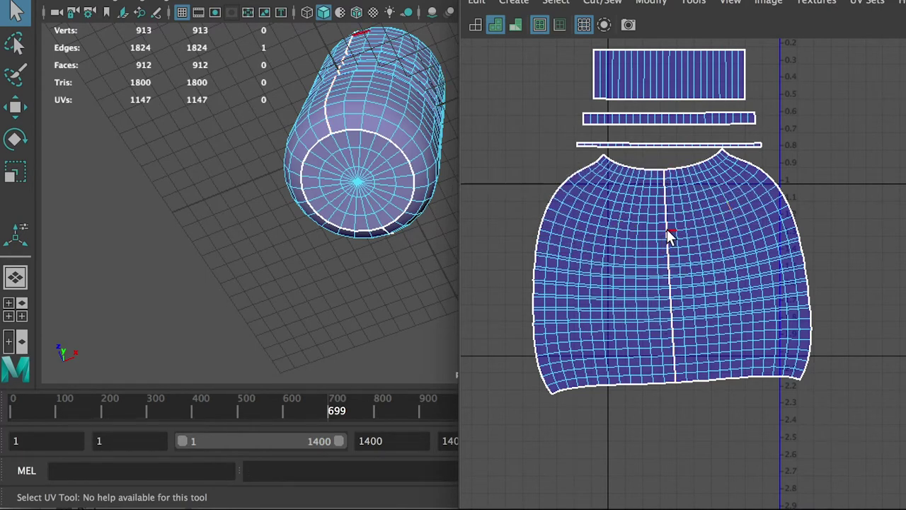
Select both halves of the body's UV shell and unfold them
{"action": "right_click_drag", "start_coordinate": [691, 193], "coordinate": [754, 194]}
{"action": "double_click", "coordinate": [705, 205]}
{"action": "double_click", "coordinate": [616, 222], "text": "shift"}
{"action": "right_click_drag", "start_coordinate": [619, 244], "coordinate": [433, 227], "text": "shift"}
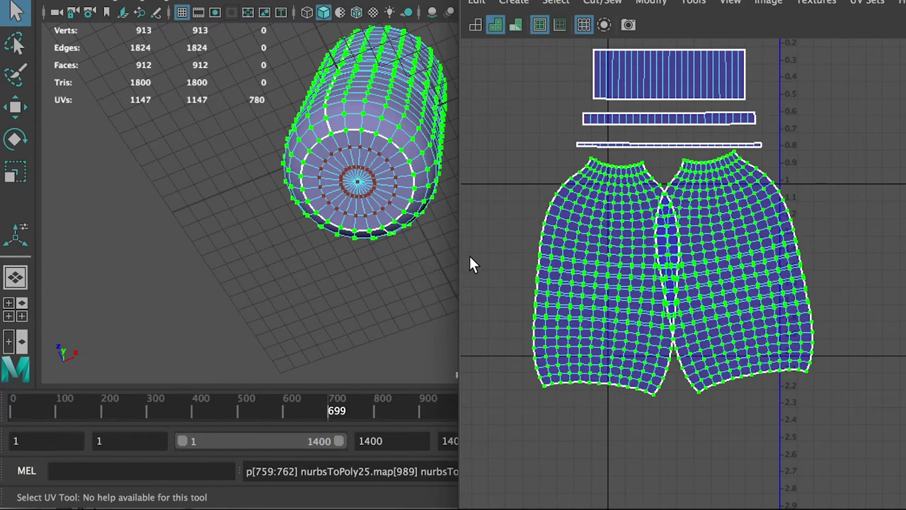
Move the left body half's UV shell sideways until it no longer overlaps the right half
{"action": "double_click", "coordinate": [608, 241]}
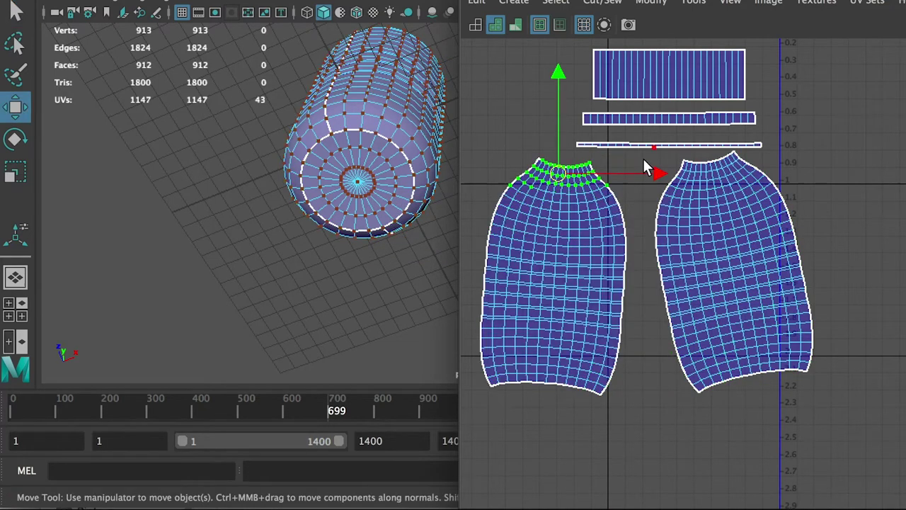
{"action": "left_click", "coordinate": [646, 151]}
{"action": "left_click_drag", "start_coordinate": [635, 163], "coordinate": [489, 198]}
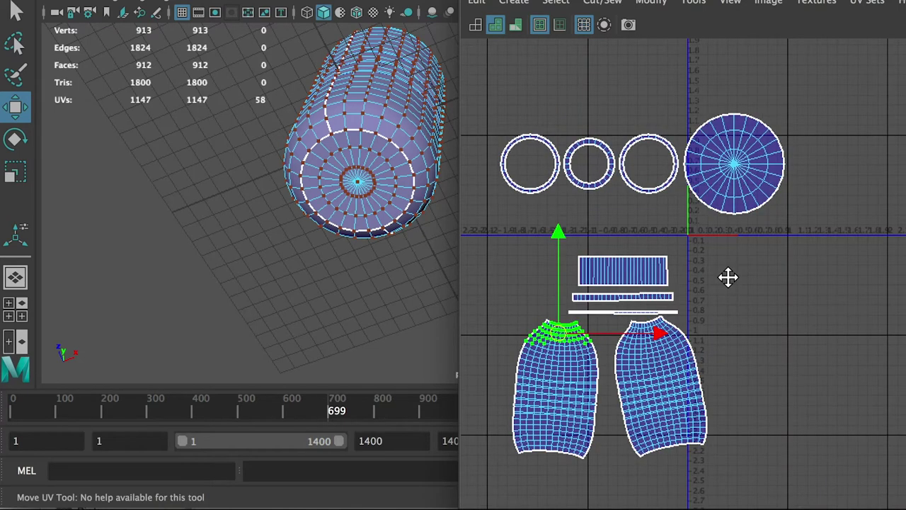
Select all UV shells and move them left, completely outside the 0 to 1 UV square
{"action": "left_click_drag", "start_coordinate": [492, 101], "coordinate": [893, 435]}
{"action": "left_click_drag", "start_coordinate": [641, 284], "coordinate": [507, 254]}
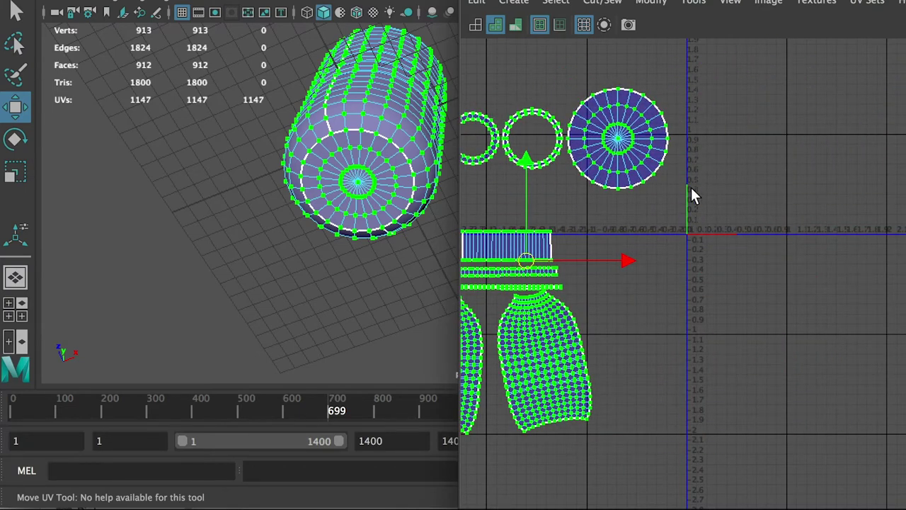
{"action": "right_click_drag", "start_coordinate": [690, 186], "coordinate": [823, 315], "text": "alt"}
{"action": "middle_click_drag", "start_coordinate": [823, 315], "coordinate": [757, 340], "text": "alt"}
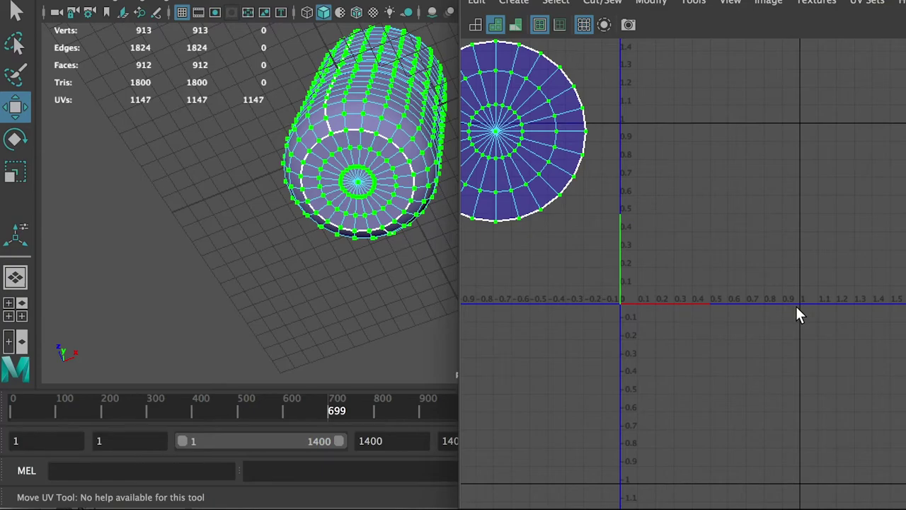
{"action": "right_click_drag", "start_coordinate": [752, 309], "coordinate": [514, 247], "text": "alt"}
{"action": "middle_click_drag", "start_coordinate": [514, 246], "coordinate": [578, 118], "text": "alt"}
Select both body half UV shells and move them just above the horizontal UV axis, starting near the origin
{"action": "left_click_drag", "start_coordinate": [367, 129], "coordinate": [368, 191], "text": "alt"}
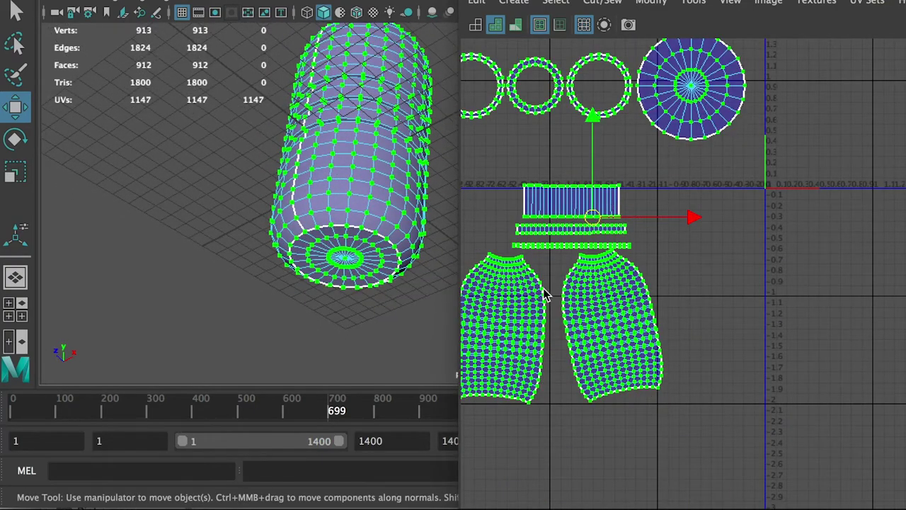
{"action": "left_click", "coordinate": [525, 324]}
{"action": "left_click_drag", "start_coordinate": [598, 327], "coordinate": [613, 329]}
{"action": "left_click", "coordinate": [607, 305], "text": "shift"}
{"action": "scroll", "coordinate": [593, 299], "scroll_direction": "down", "scroll_amount": 3}
{"action": "left_click_drag", "start_coordinate": [542, 348], "coordinate": [774, 169]}
{"action": "right_click_drag", "start_coordinate": [731, 164], "coordinate": [650, 143], "text": "alt"}
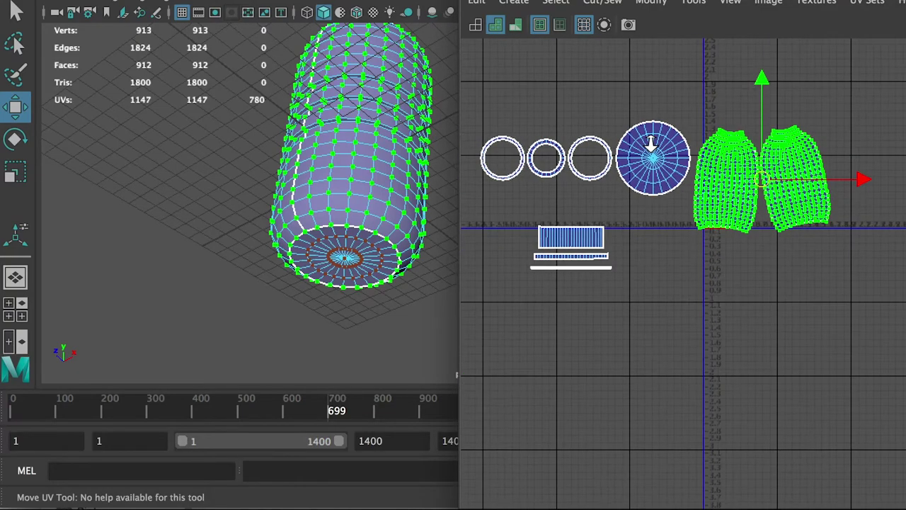
Move the bottle base's circular UV shell directly below the left body half
{"action": "left_click", "coordinate": [672, 237]}
{"action": "left_click", "coordinate": [654, 166]}
{"action": "left_click_drag", "start_coordinate": [652, 154], "coordinate": [720, 265]}
{"action": "right_click_drag", "start_coordinate": [720, 265], "coordinate": [879, 352], "text": "alt"}
{"action": "middle_click_drag", "start_coordinate": [728, 264], "coordinate": [645, 228], "text": "alt"}
{"action": "scroll", "coordinate": [645, 235], "scroll_direction": "up", "scroll_amount": 3}
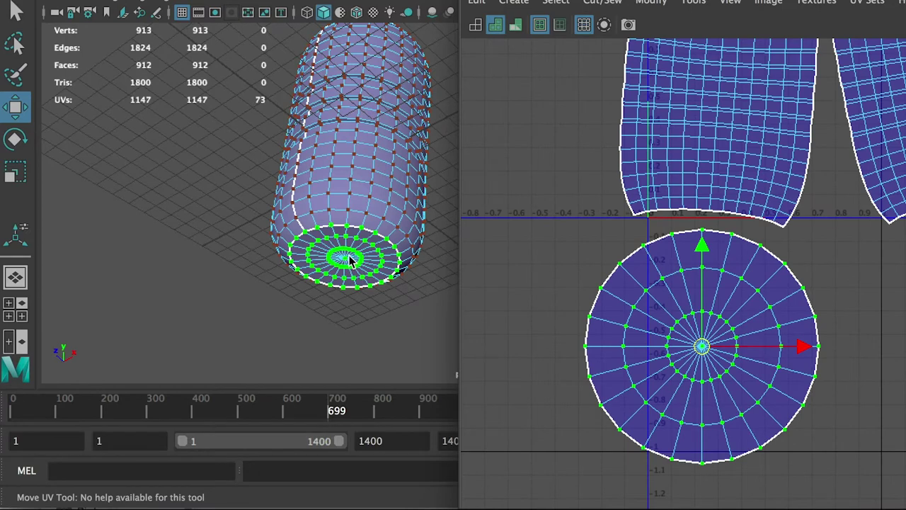
{"action": "scroll", "coordinate": [760, 293], "scroll_direction": "up", "scroll_amount": 3}
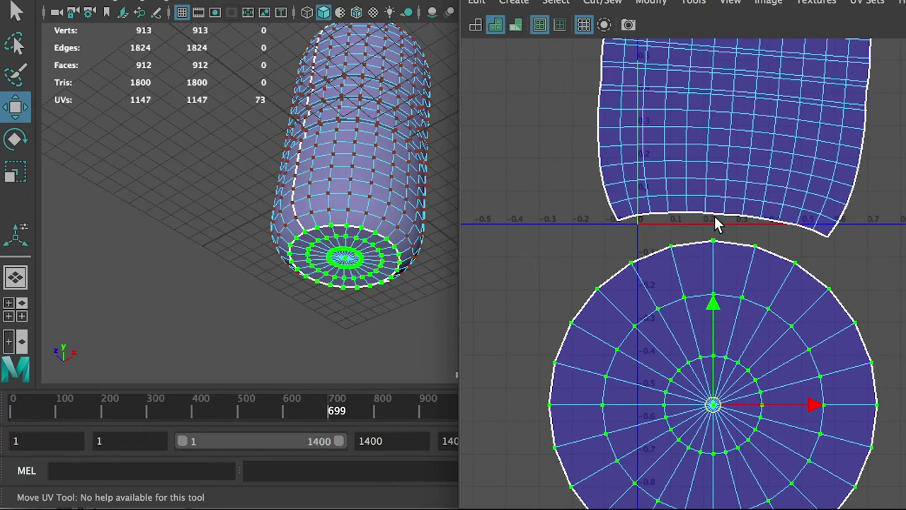
Scale down the circular base UV shell and position it against the lower border of the left body half
{"action": "key", "text": "r"}
{"action": "left_click_drag", "start_coordinate": [711, 405], "coordinate": [724, 291]}
{"action": "key", "text": "w"}
{"action": "scroll", "coordinate": [698, 238], "scroll_direction": "up", "scroll_amount": 2}
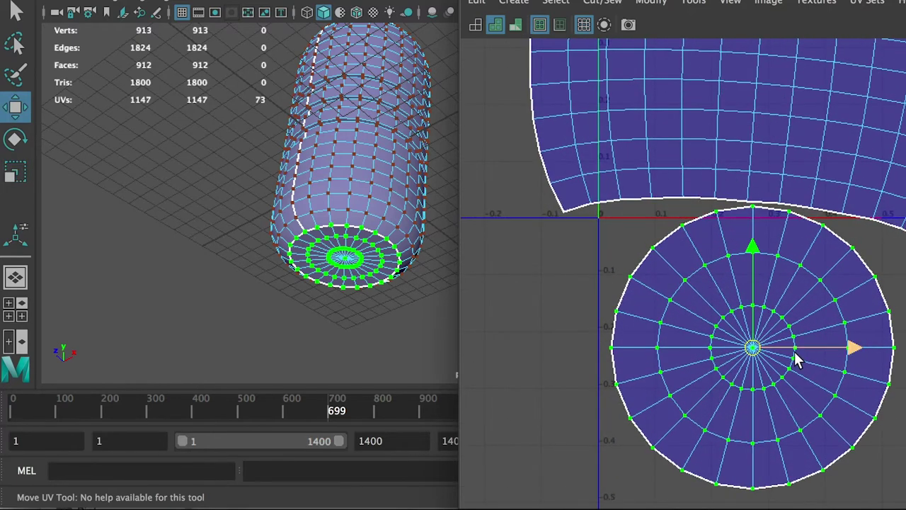
{"action": "left_click_drag", "start_coordinate": [750, 346], "coordinate": [746, 319]}
{"action": "key", "text": "r"}
{"action": "key", "text": "w"}
{"action": "key", "text": "r"}
{"action": "key", "text": "w"}
{"action": "scroll", "coordinate": [792, 332], "scroll_direction": "down", "scroll_amount": 5}
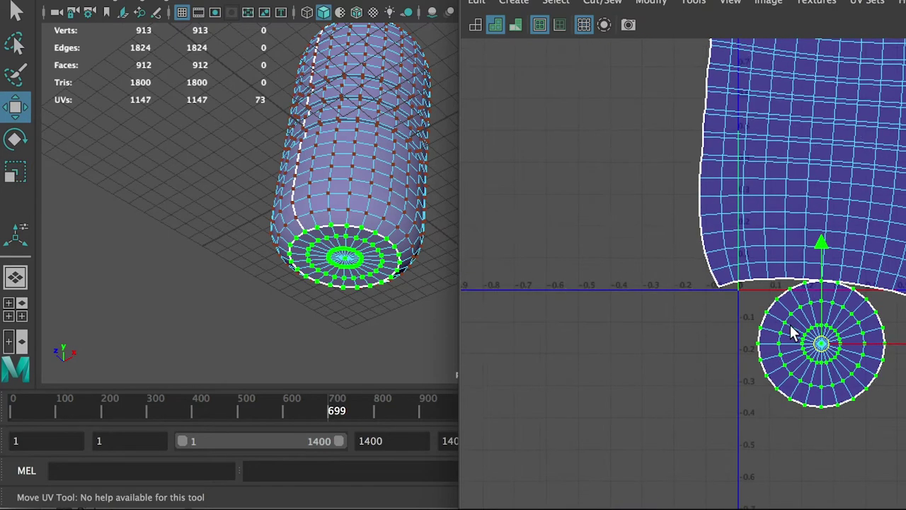
{"action": "scroll", "coordinate": [708, 304], "scroll_direction": "down", "scroll_amount": 2}
Select the faces of the three ring-shaped UV shells to locate them on the rim and neck ring
{"action": "left_click_drag", "start_coordinate": [396, 205], "coordinate": [344, 175], "text": "alt"}
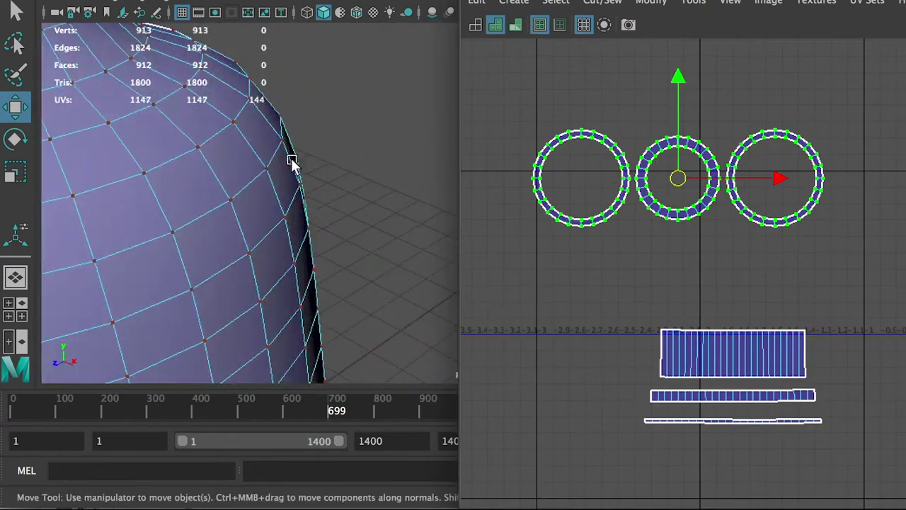
{"action": "right_click_drag", "start_coordinate": [293, 162], "coordinate": [390, 333], "text": "alt"}
{"action": "right_click_drag", "start_coordinate": [668, 257], "coordinate": [677, 309]}
{"action": "right_click_drag", "start_coordinate": [821, 276], "coordinate": [701, 247], "text": "alt"}
{"action": "middle_click_drag", "start_coordinate": [701, 241], "coordinate": [585, 202], "text": "alt"}
{"action": "right_click_drag", "start_coordinate": [583, 200], "coordinate": [721, 295], "text": "alt"}
{"action": "left_click_drag", "start_coordinate": [599, 144], "coordinate": [823, 230]}
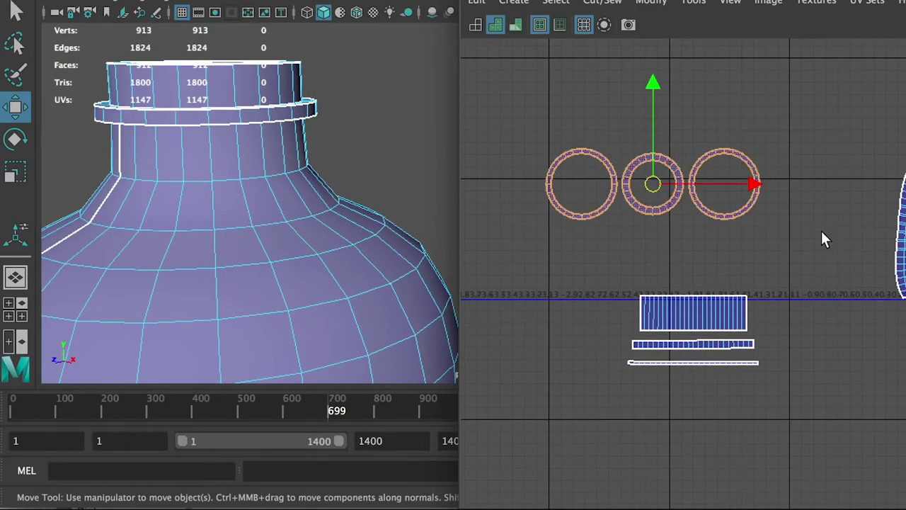
{"action": "left_click_drag", "start_coordinate": [259, 119], "coordinate": [259, 150], "text": "alt"}
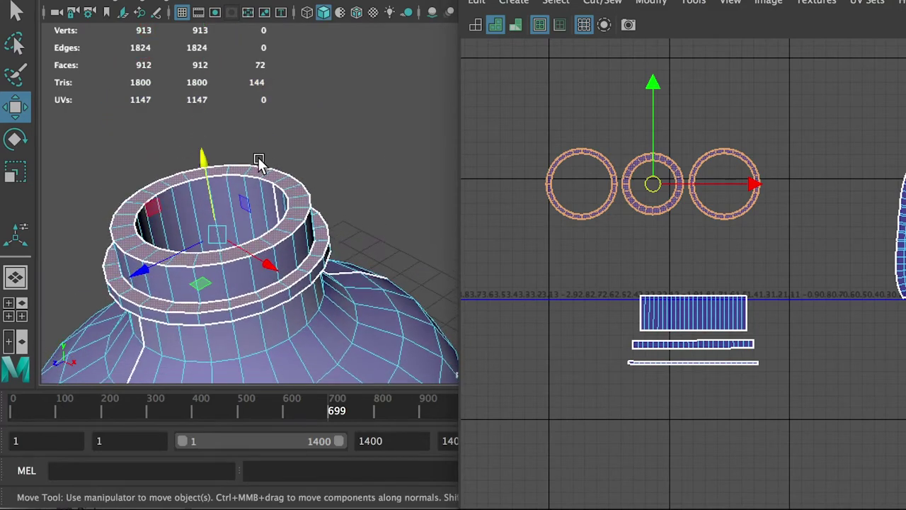
{"action": "mouse_move", "coordinate": [314, 263]}
{"action": "left_mouse_down", "text": "alt"}
{"action": "mouse_move", "coordinate": [304, 244]}
{"action": "mouse_move", "coordinate": [313, 269]}
{"action": "left_mouse_up", "text": "alt"}
Select the tall and the medium rectangular UV shells in turn to identify their neck walls on the bottle
{"action": "left_click", "coordinate": [667, 317]}
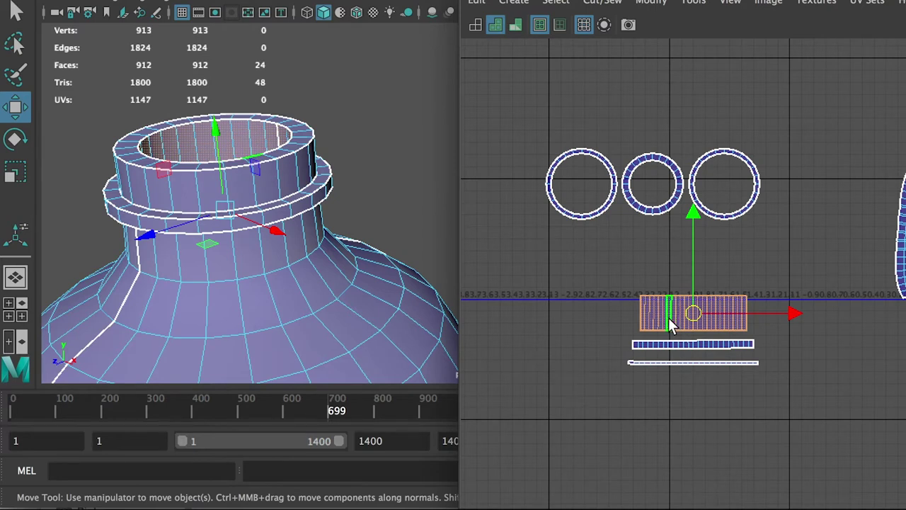
{"action": "left_click", "coordinate": [676, 345]}
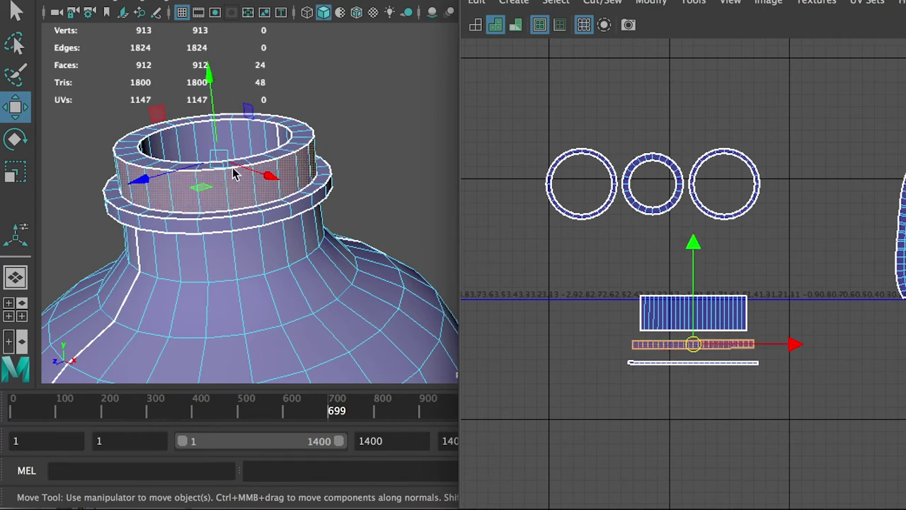
{"action": "left_click", "coordinate": [644, 209]}
Move the outer neck wall's UV shell up beneath the ring shells and scale it up
{"action": "left_click", "coordinate": [691, 344]}
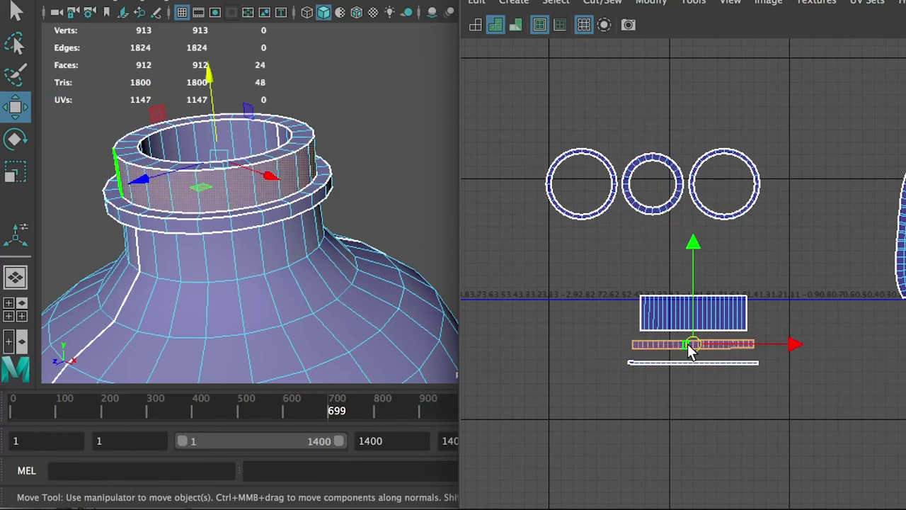
{"action": "left_click_drag", "start_coordinate": [694, 255], "coordinate": [673, 124]}
{"action": "scroll", "coordinate": [673, 123], "scroll_direction": "up", "scroll_amount": 5}
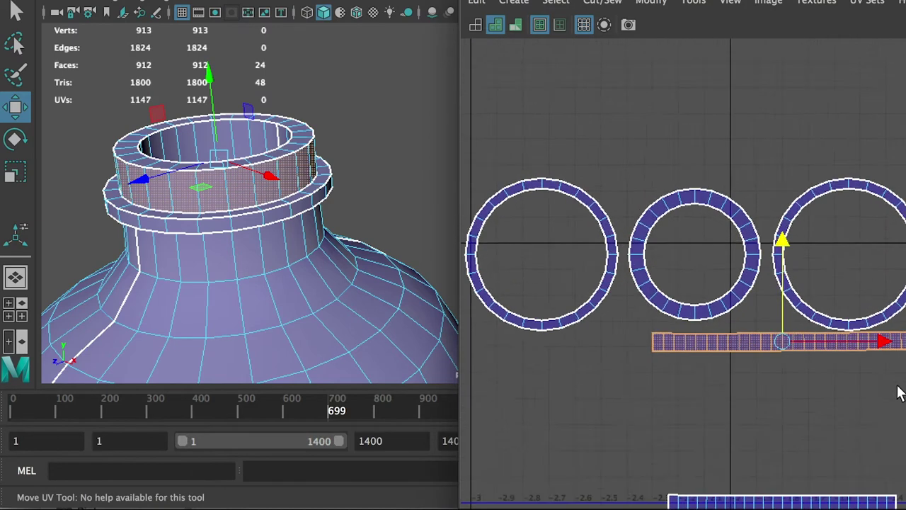
{"action": "key", "text": "r"}
{"action": "left_click_drag", "start_coordinate": [748, 311], "coordinate": [796, 296]}
{"action": "key", "text": "w"}
{"action": "key", "text": "r"}
{"action": "key", "text": "w"}
{"action": "left_click_drag", "start_coordinate": [798, 196], "coordinate": [795, 257]}
Select the inner neck wall's tall rectangular UV shell and move it up onto the lower edge of the middle ring shell
{"action": "right_click_drag", "start_coordinate": [876, 299], "coordinate": [781, 295], "text": "ctrl"}
{"action": "right_click_drag", "start_coordinate": [693, 223], "coordinate": [688, 267]}
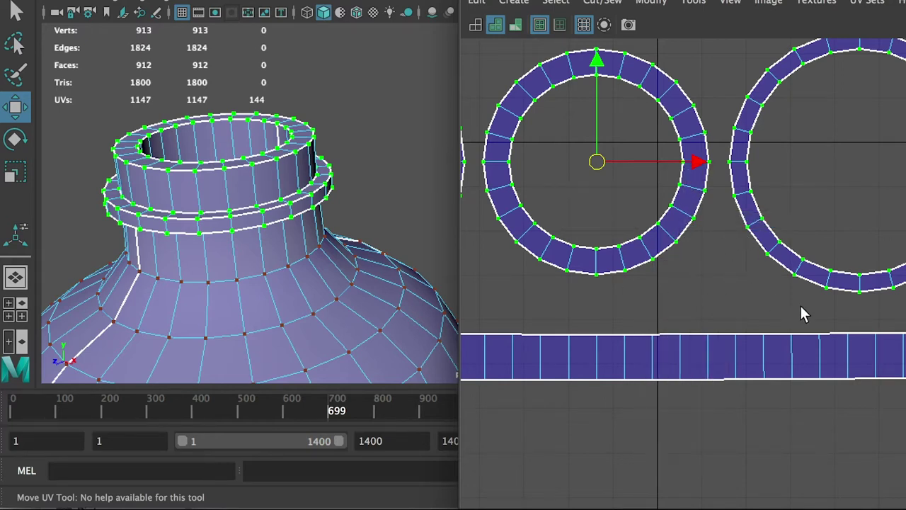
{"action": "scroll", "coordinate": [799, 325], "scroll_direction": "down", "scroll_amount": 2}
{"action": "scroll", "coordinate": [799, 324], "scroll_direction": "down", "scroll_amount": 3}
{"action": "middle_click_drag", "start_coordinate": [729, 356], "coordinate": [697, 251], "text": "alt"}
{"action": "left_click", "coordinate": [724, 320]}
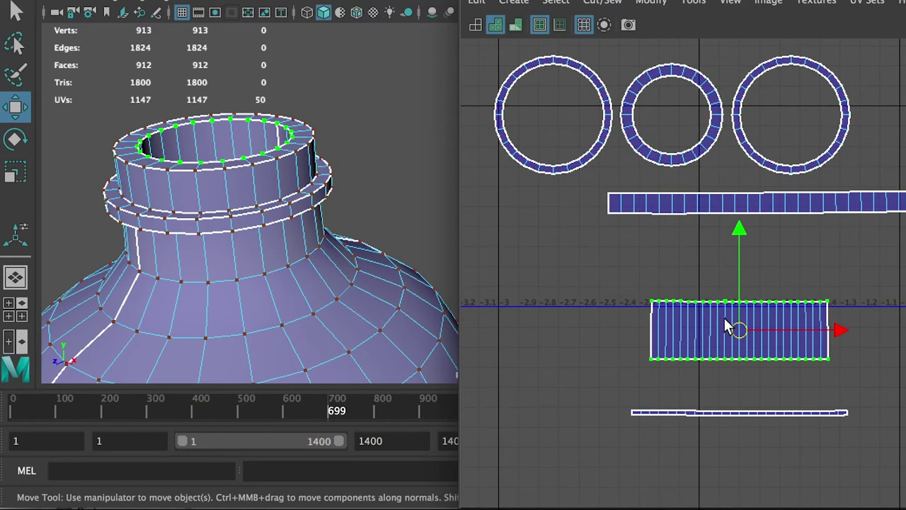
{"action": "left_click_drag", "start_coordinate": [738, 328], "coordinate": [651, 292]}
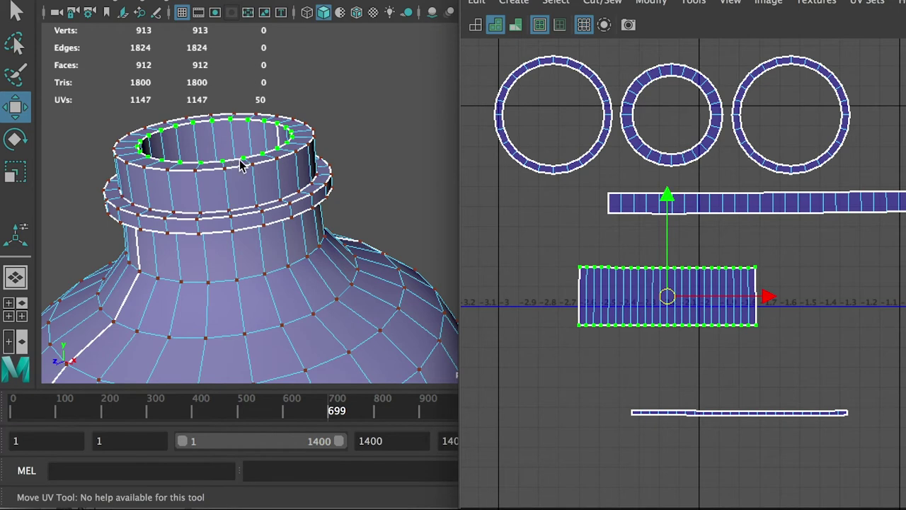
{"action": "right_click_drag", "start_coordinate": [542, 131], "coordinate": [763, 224], "text": "alt"}
{"action": "middle_click_drag", "start_coordinate": [716, 199], "coordinate": [630, 238], "text": "alt"}
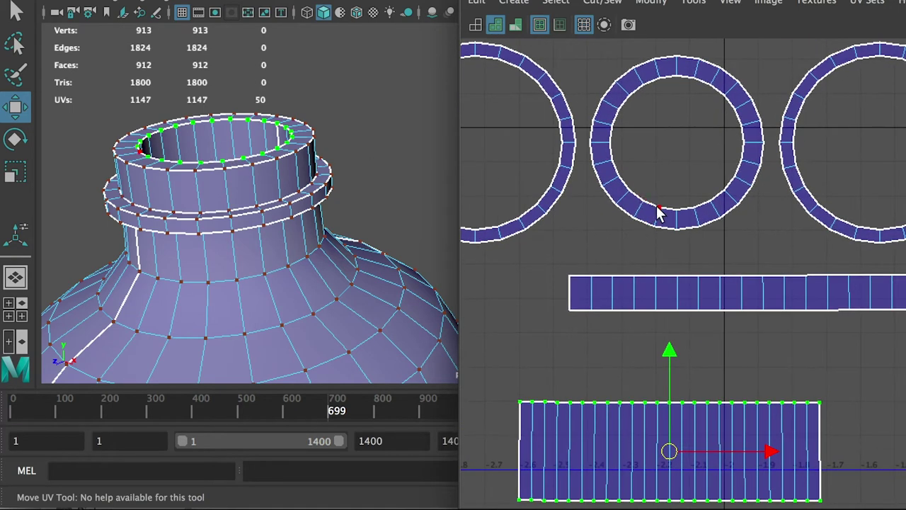
{"action": "left_click_drag", "start_coordinate": [671, 348], "coordinate": [704, 115]}
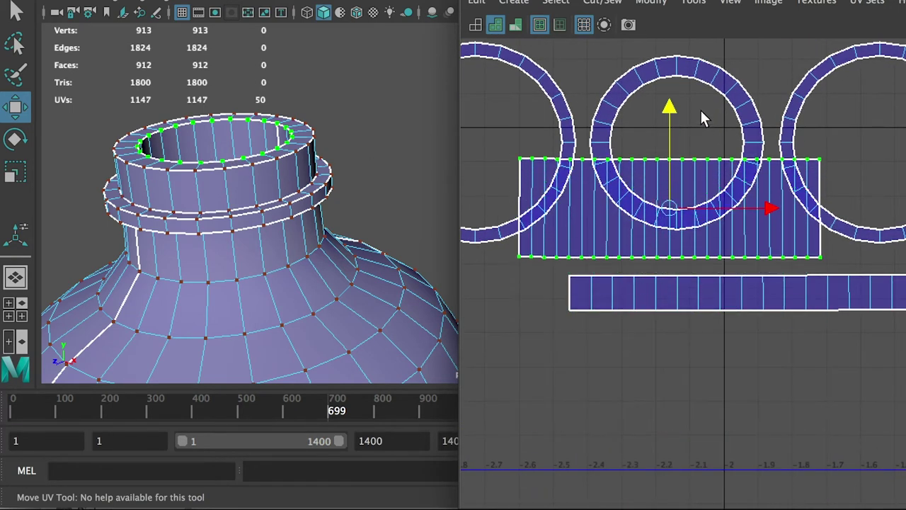
{"action": "scroll", "coordinate": [703, 116], "scroll_direction": "up", "scroll_amount": 5}
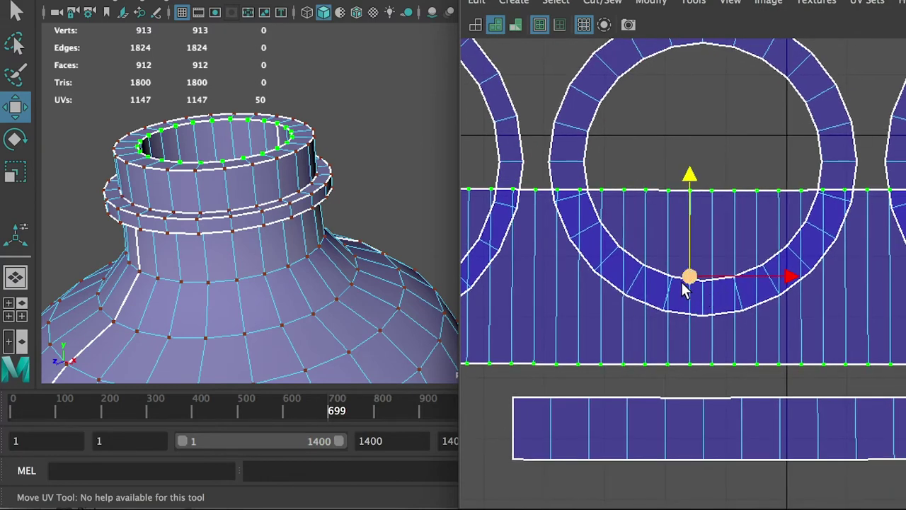
Scale up the inner neck wall's UV shell to match the middle ring's segment width and place it beneath the outer wall's strip
{"action": "key", "text": "r"}
{"action": "left_click_drag", "start_coordinate": [687, 277], "coordinate": [752, 394]}
{"action": "key", "text": "w"}
{"action": "key", "text": "r"}
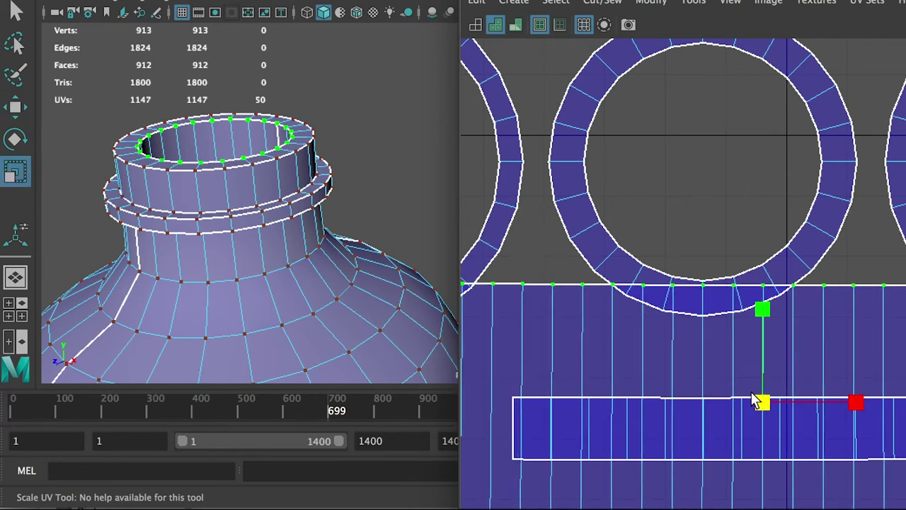
{"action": "scroll", "coordinate": [821, 344], "scroll_direction": "down", "scroll_amount": 3}
{"action": "middle_click_drag", "start_coordinate": [821, 344], "coordinate": [631, 178], "text": "alt"}
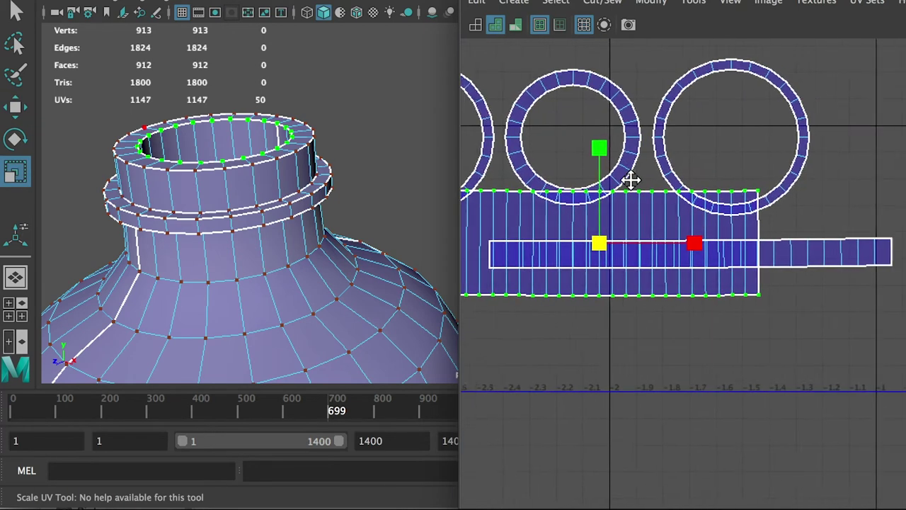
{"action": "key", "text": "w"}
{"action": "left_click_drag", "start_coordinate": [594, 244], "coordinate": [681, 332]}
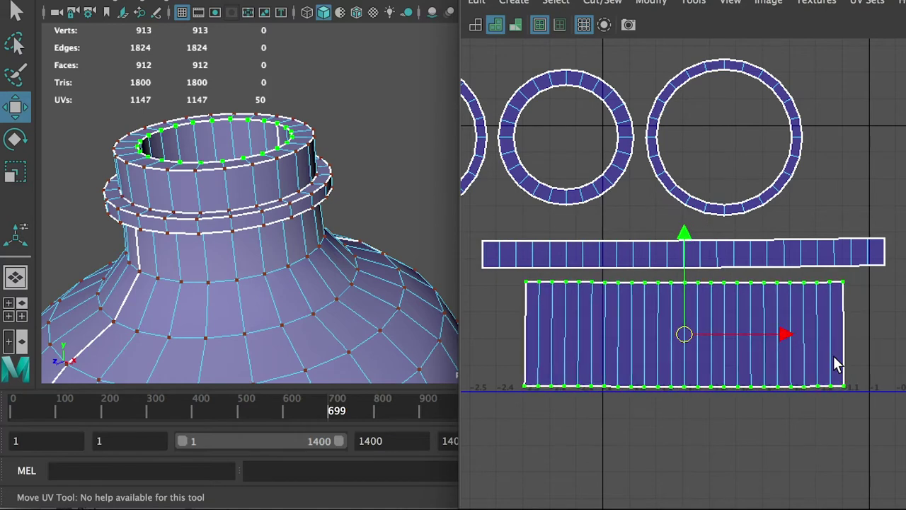
{"action": "scroll", "coordinate": [833, 355], "scroll_direction": "down", "scroll_amount": 3}
{"action": "middle_click_drag", "start_coordinate": [615, 266], "coordinate": [633, 265], "text": "alt"}
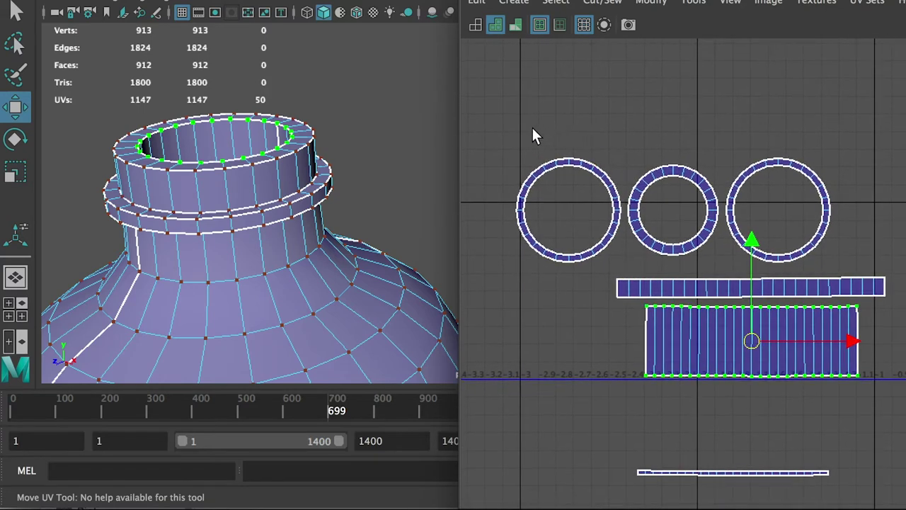
{"action": "left_click_drag", "start_coordinate": [599, 246], "coordinate": [601, 248]}
{"action": "left_click_drag", "start_coordinate": [638, 140], "coordinate": [698, 246]}
{"action": "left_click_drag", "start_coordinate": [729, 130], "coordinate": [809, 242]}
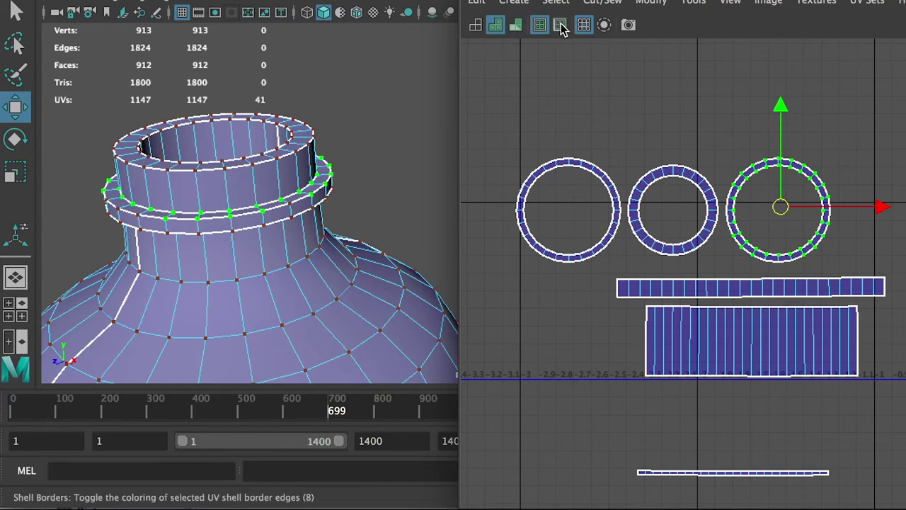
{"action": "left_click", "coordinate": [768, 2]}
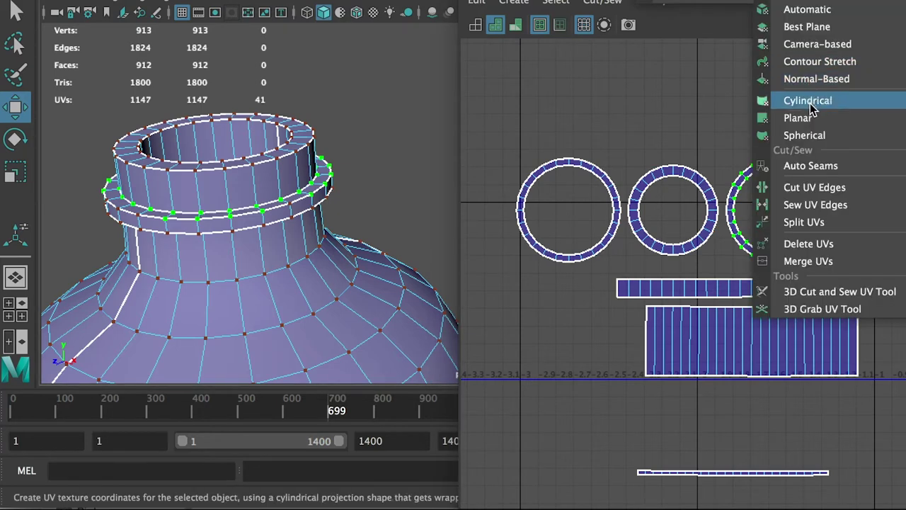
{"action": "left_click", "coordinate": [687, 120]}
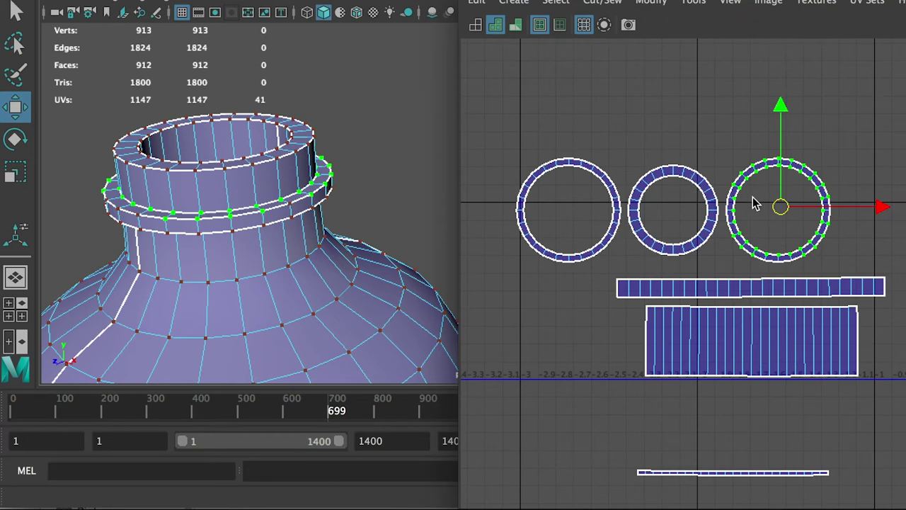
Select the thin strip UV shell of the neck ring's outer wall and move it up beneath the left ring shell
{"action": "middle_click_drag", "start_coordinate": [785, 247], "coordinate": [753, 149], "text": "alt"}
{"action": "right_click_drag", "start_coordinate": [821, 276], "coordinate": [748, 234], "text": "alt"}
{"action": "middle_click_drag", "start_coordinate": [740, 284], "coordinate": [675, 232], "text": "alt"}
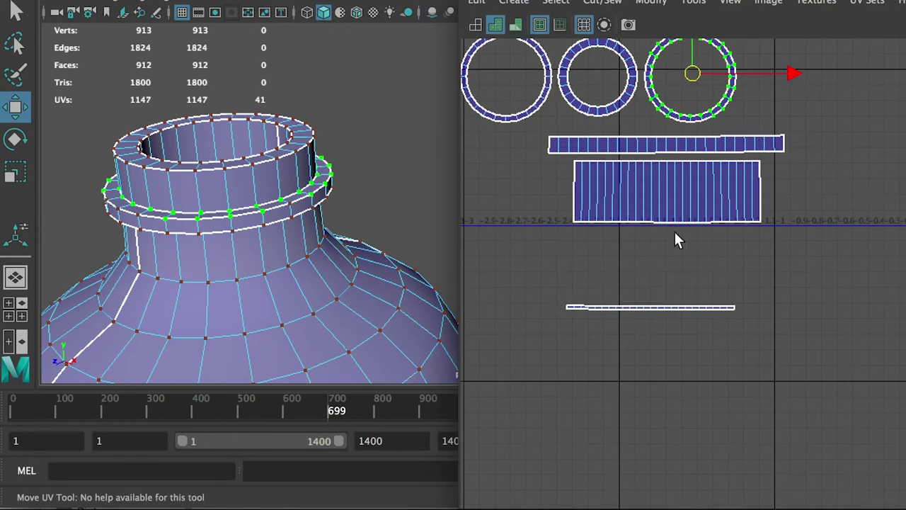
{"action": "left_click", "coordinate": [629, 309]}
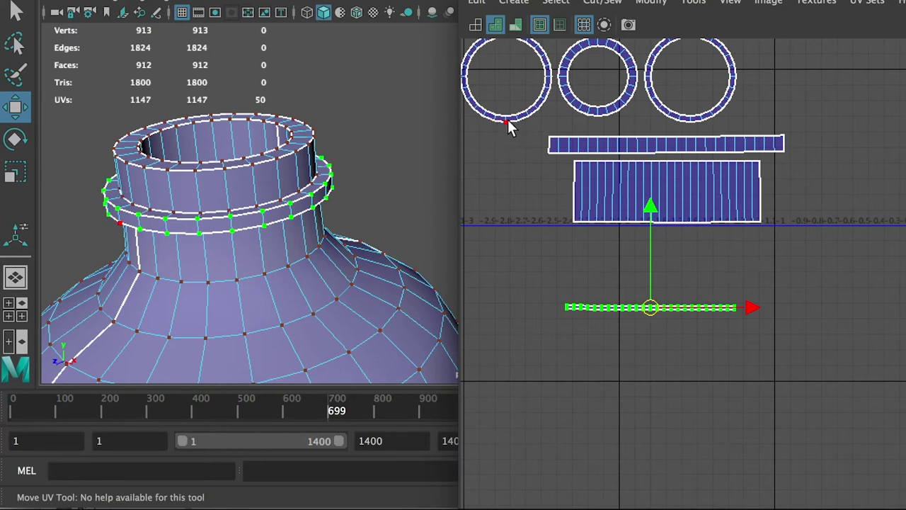
{"action": "left_click_drag", "start_coordinate": [650, 307], "coordinate": [557, 131]}
{"action": "right_click_drag", "start_coordinate": [519, 128], "coordinate": [778, 326], "text": "alt"}
{"action": "middle_click_drag", "start_coordinate": [601, 237], "coordinate": [784, 311], "text": "alt"}
{"action": "right_click_drag", "start_coordinate": [655, 179], "coordinate": [738, 322], "text": "alt"}
{"action": "middle_click_drag", "start_coordinate": [738, 321], "coordinate": [696, 337], "text": "alt"}
Scale the thin strip UV shell to match the left ring's segment width and place it beneath the tall rectangular shell
{"action": "key", "text": "r"}
{"action": "left_click_drag", "start_coordinate": [839, 223], "coordinate": [877, 246]}
{"action": "key", "text": "w"}
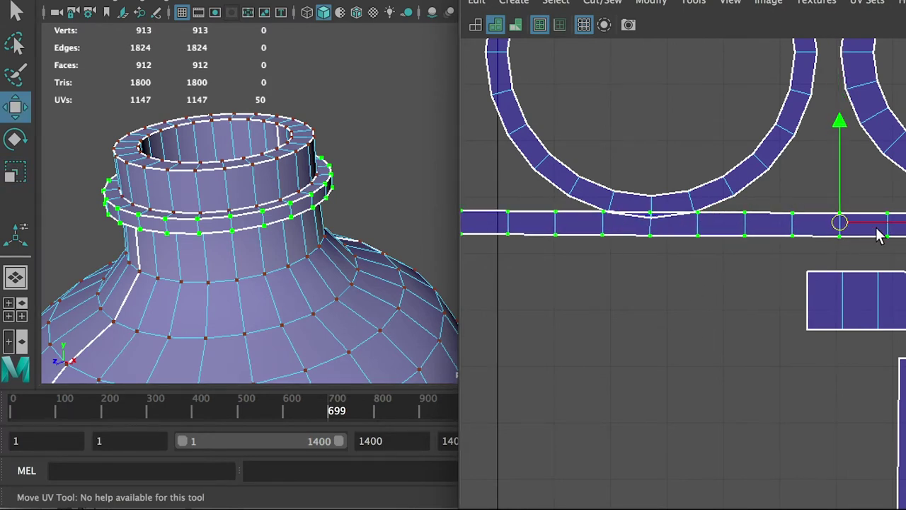
{"action": "mouse_move", "coordinate": [874, 225]}
{"action": "left_mouse_down"}
{"action": "mouse_move", "coordinate": [886, 230]}
{"action": "mouse_move", "coordinate": [868, 235]}
{"action": "left_mouse_up"}
{"action": "key", "text": "r"}
{"action": "key", "text": "w"}
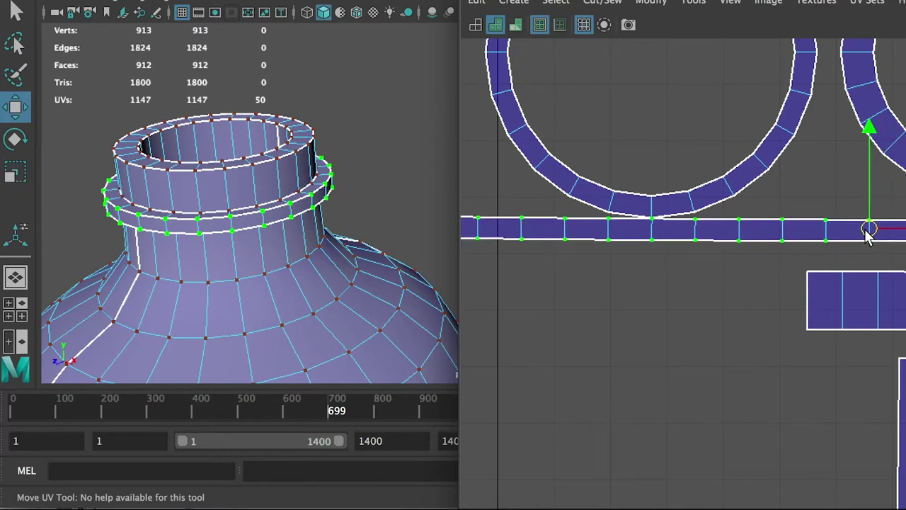
{"action": "right_click_drag", "start_coordinate": [903, 368], "coordinate": [706, 276], "text": "alt"}
{"action": "middle_click_drag", "start_coordinate": [873, 306], "coordinate": [606, 207], "text": "alt"}
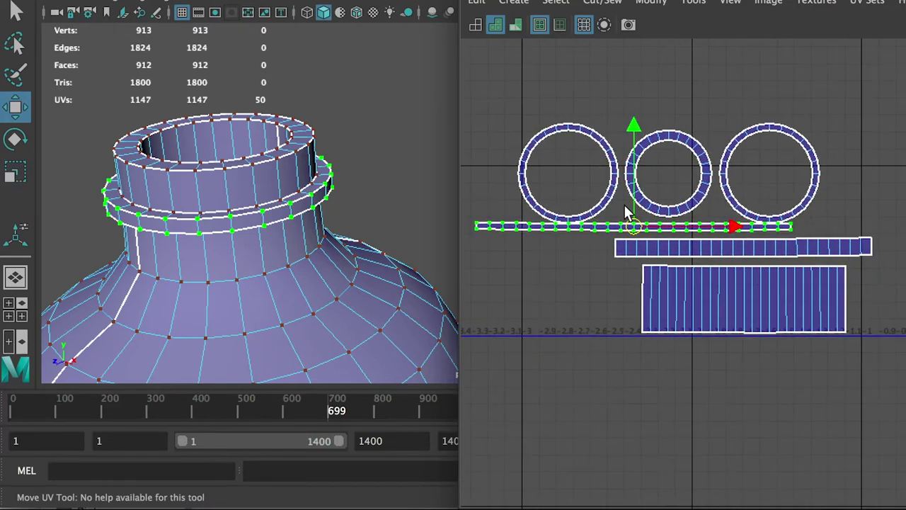
{"action": "left_click_drag", "start_coordinate": [633, 220], "coordinate": [634, 225]}
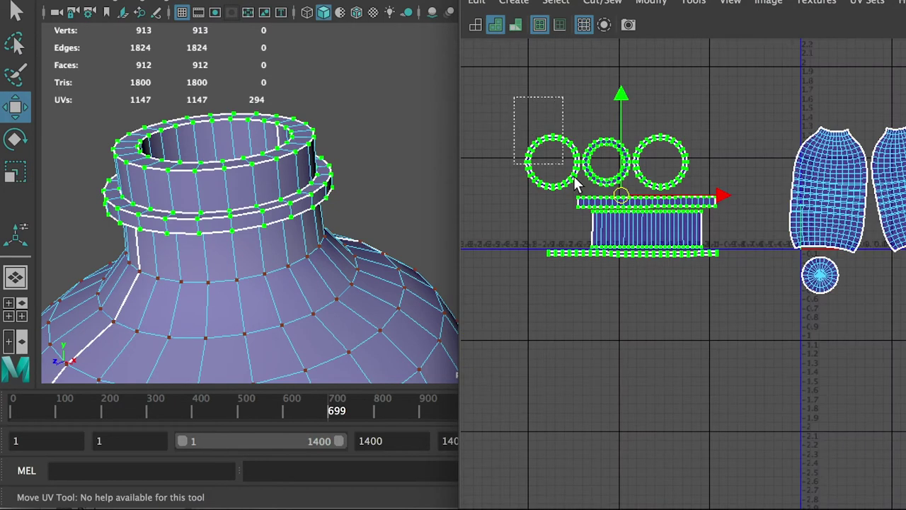
Select the six rim and neck UV shells, inspect the neck on the bottle, and move the shells together over the body halves
{"action": "left_click_drag", "start_coordinate": [574, 177], "coordinate": [736, 327]}
{"action": "right_click_drag", "start_coordinate": [735, 327], "coordinate": [763, 384], "text": "alt"}
{"action": "key", "text": "f"}
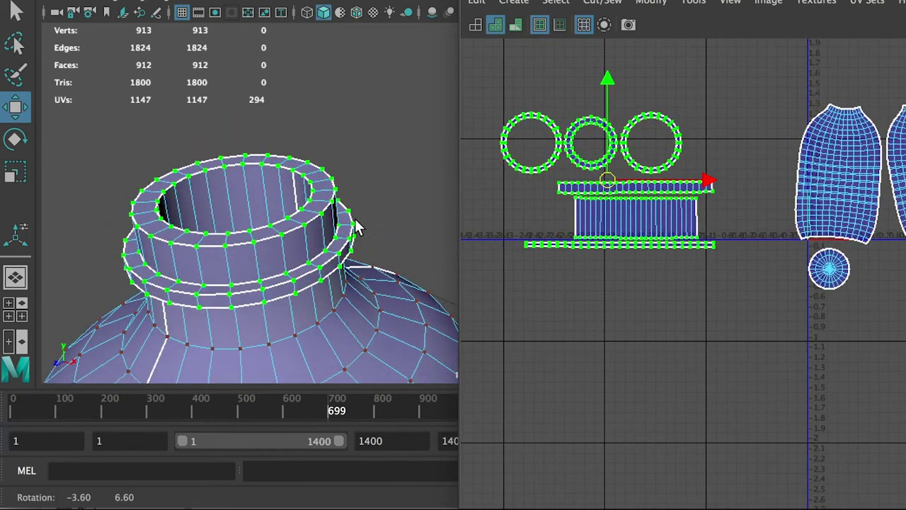
{"action": "right_click_drag", "start_coordinate": [260, 186], "coordinate": [271, 206], "text": "alt"}
{"action": "left_click_drag", "start_coordinate": [259, 206], "coordinate": [254, 163], "text": "alt"}
{"action": "middle_click_drag", "start_coordinate": [238, 154], "coordinate": [276, 229], "text": "alt"}
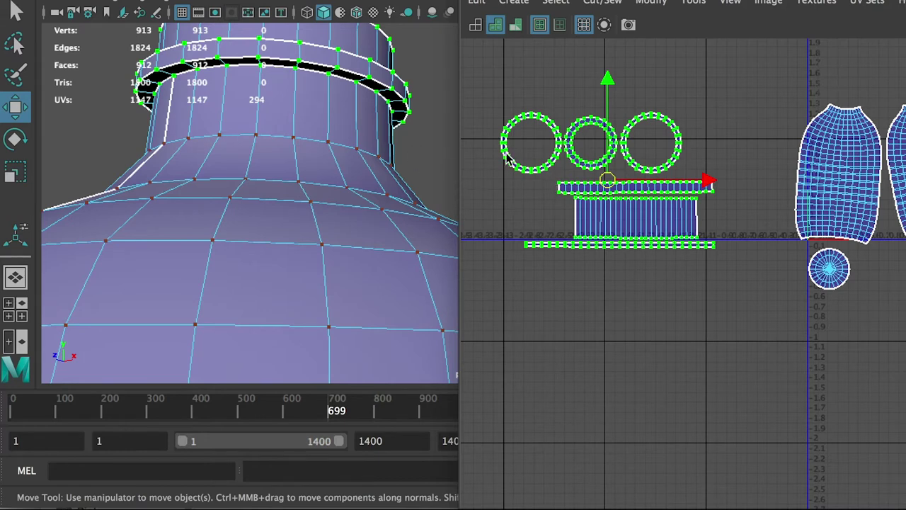
{"action": "scroll", "coordinate": [507, 159], "scroll_direction": "up", "scroll_amount": 3}
{"action": "right_click_drag", "start_coordinate": [798, 244], "coordinate": [707, 216], "text": "alt"}
{"action": "middle_click_drag", "start_coordinate": [707, 217], "coordinate": [610, 252], "text": "alt"}
{"action": "left_click_drag", "start_coordinate": [608, 247], "coordinate": [905, 185]}
{"action": "scroll", "coordinate": [898, 145], "scroll_direction": "up", "scroll_amount": 3}
{"action": "middle_click_drag", "start_coordinate": [899, 146], "coordinate": [795, 142], "text": "alt"}
Scale down the six rim and neck UV shells to suit the body halves' neck edge and move them below the body shells
{"action": "left_click_drag", "start_coordinate": [825, 2], "coordinate": [501, 1]}
{"action": "right_click_drag", "start_coordinate": [496, 87], "coordinate": [641, 210], "text": "alt"}
{"action": "middle_click_drag", "start_coordinate": [641, 210], "coordinate": [649, 193], "text": "alt"}
{"action": "key", "text": "r"}
{"action": "left_click_drag", "start_coordinate": [620, 211], "coordinate": [552, 190]}
{"action": "key", "text": "w"}
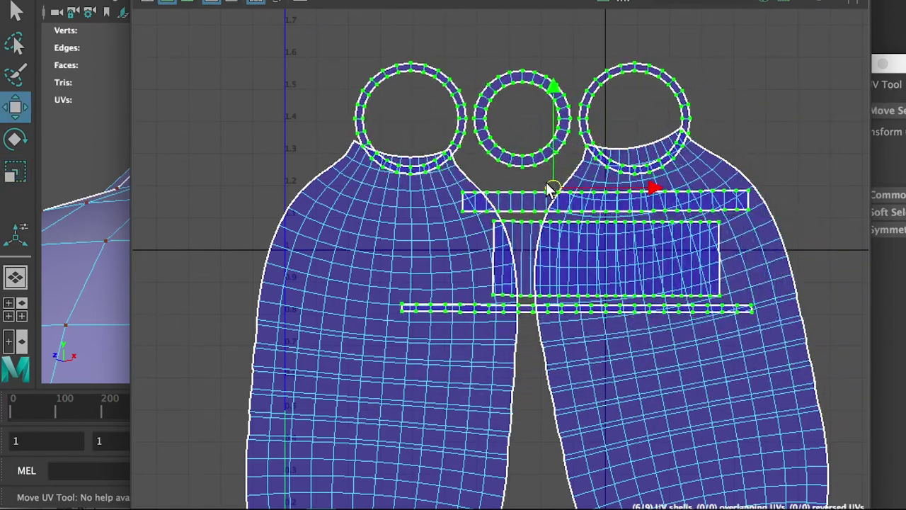
{"action": "scroll", "coordinate": [551, 190], "scroll_direction": "up", "scroll_amount": 6}
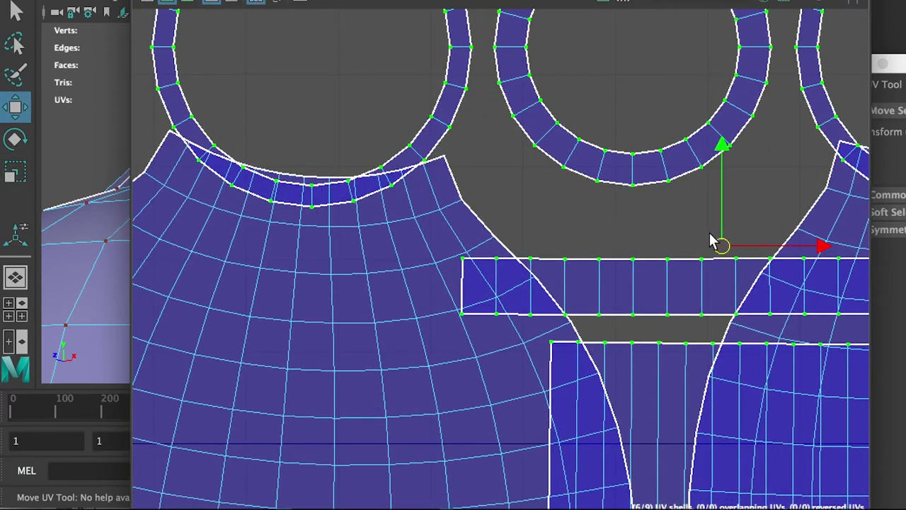
{"action": "key", "text": "r"}
{"action": "left_click_drag", "start_coordinate": [707, 229], "coordinate": [583, 216]}
{"action": "key", "text": "w"}
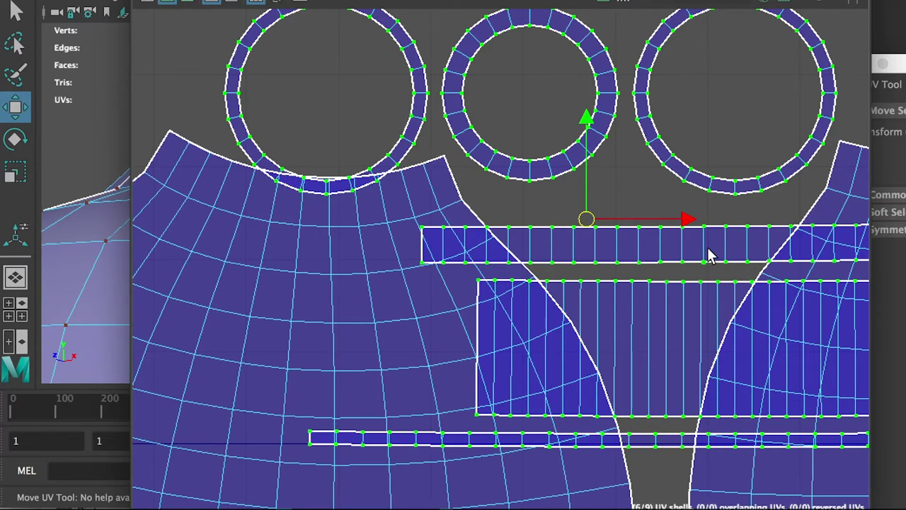
{"action": "scroll", "coordinate": [703, 243], "scroll_direction": "down", "scroll_amount": 10}
{"action": "left_click_drag", "start_coordinate": [598, 123], "coordinate": [644, 339]}
Select all nine UV shells, scale them down together, and move them so the left body half starts at U 0
{"action": "left_click_drag", "start_coordinate": [447, 74], "coordinate": [856, 446]}
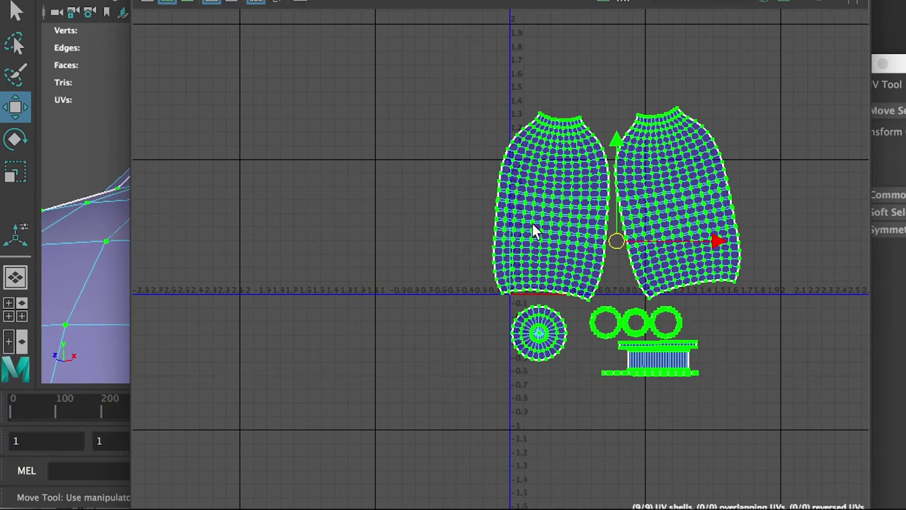
{"action": "key", "text": "r"}
{"action": "left_click_drag", "start_coordinate": [623, 247], "coordinate": [525, 183]}
{"action": "right_click_drag", "start_coordinate": [525, 179], "coordinate": [736, 293], "text": "alt"}
{"action": "middle_click_drag", "start_coordinate": [736, 293], "coordinate": [637, 258], "text": "alt"}
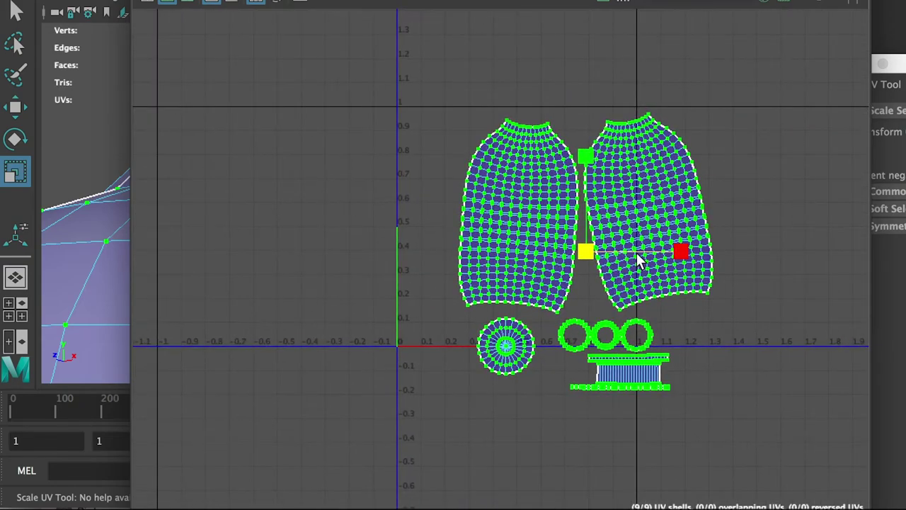
{"action": "key", "text": "w"}
{"action": "left_click_drag", "start_coordinate": [582, 248], "coordinate": [530, 249]}
{"action": "scroll", "coordinate": [512, 193], "scroll_direction": "up", "scroll_amount": 3}
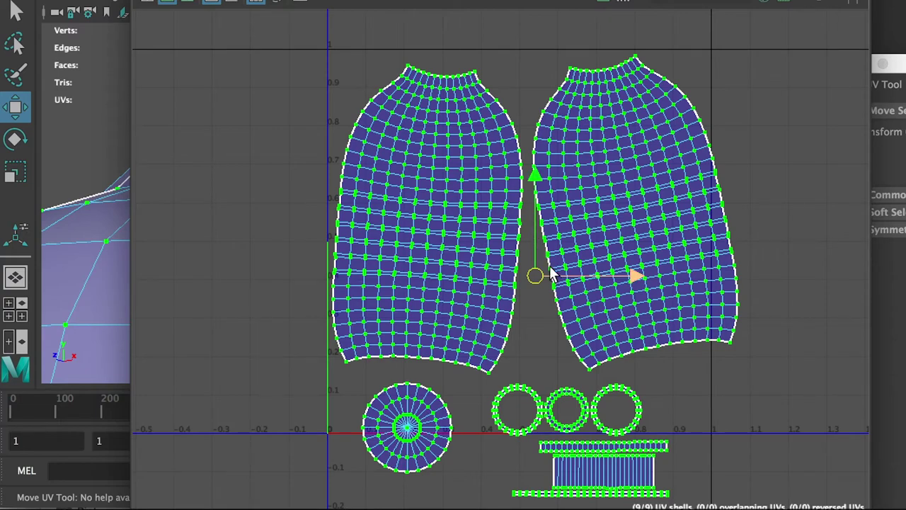
Scale all UV shells down further, then move the body halves and the remaining shells towards the upper-left corner of the 0–1 tile
{"action": "key", "text": "r"}
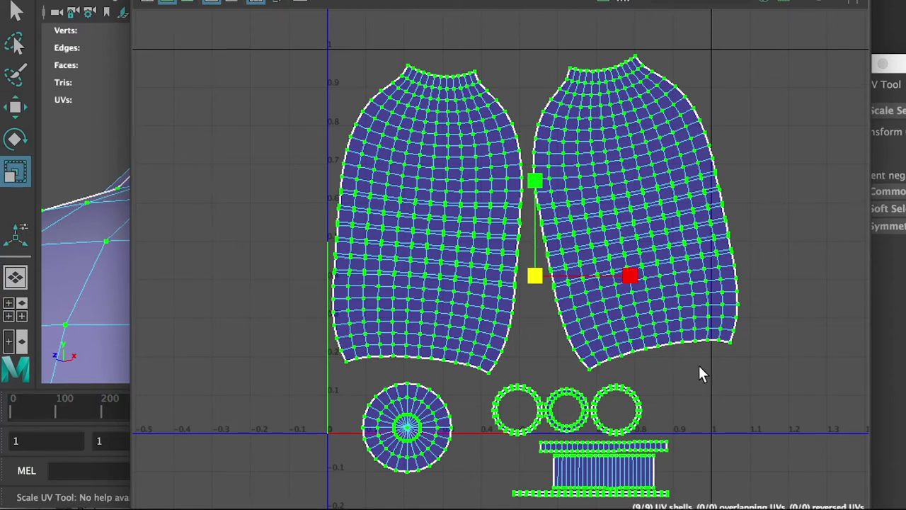
{"action": "left_click_drag", "start_coordinate": [532, 275], "coordinate": [496, 268]}
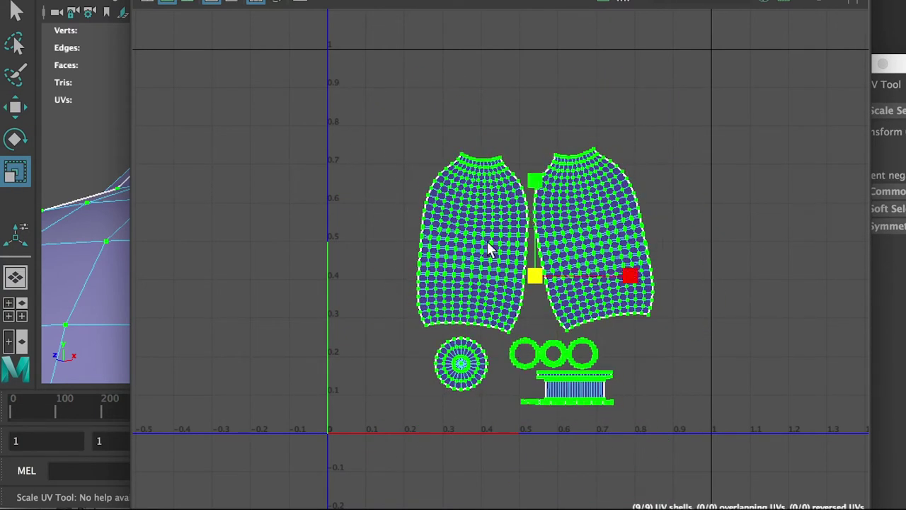
{"action": "left_click", "coordinate": [475, 211]}
{"action": "key", "text": "w"}
{"action": "middle_click_drag", "start_coordinate": [473, 241], "coordinate": [404, 164]}
{"action": "left_click", "coordinate": [579, 228]}
{"action": "middle_click_drag", "start_coordinate": [542, 186], "coordinate": [460, 106]}
{"action": "left_click_drag", "start_coordinate": [379, 278], "coordinate": [613, 399]}
{"action": "left_click_drag", "start_coordinate": [410, 289], "coordinate": [748, 489]}
{"action": "mouse_move", "coordinate": [528, 373]}
{"action": "middle_mouse_down"}
{"action": "mouse_move", "coordinate": [453, 311]}
{"action": "mouse_move", "coordinate": [450, 280]}
{"action": "middle_mouse_up"}
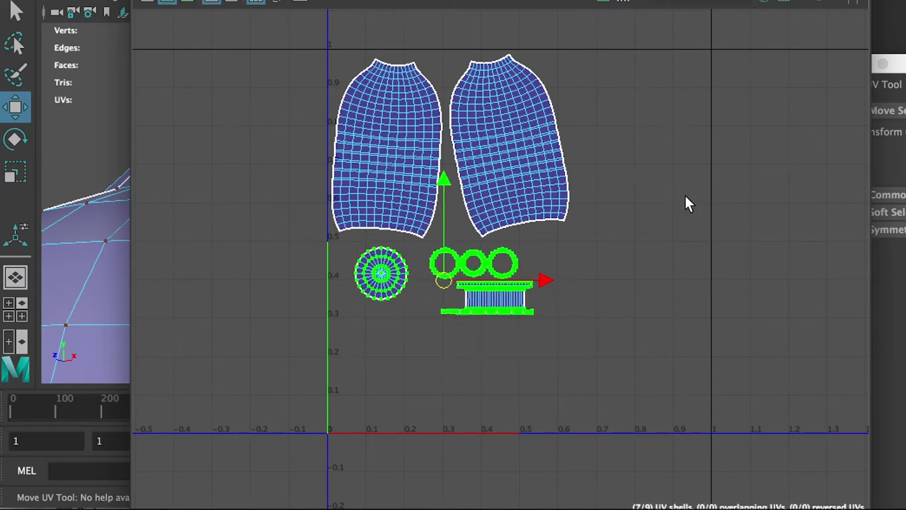
Select all UV shells, scale them up together, and reposition them to make fuller use of the 0–1 tile
{"action": "left_click_drag", "start_coordinate": [643, 360], "coordinate": [257, 34]}
{"action": "key", "text": "r"}
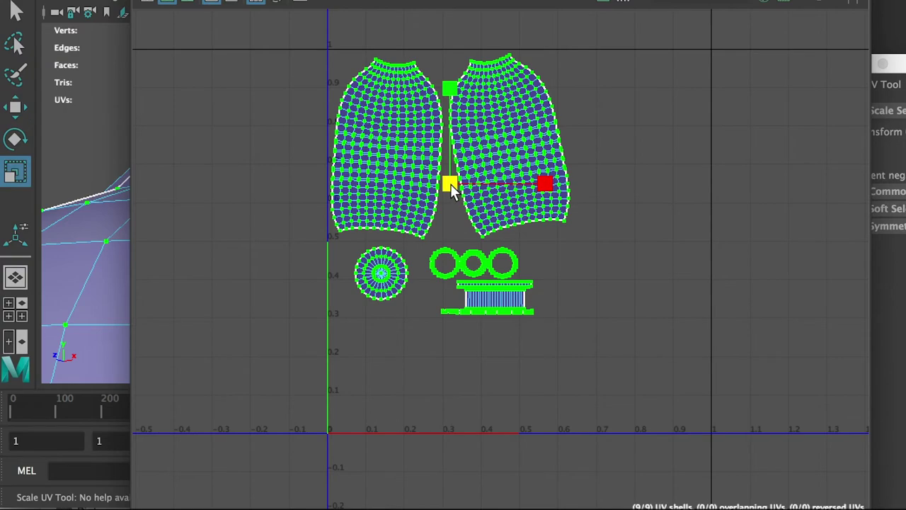
{"action": "left_click_drag", "start_coordinate": [446, 179], "coordinate": [501, 214]}
{"action": "key", "text": "w"}
{"action": "left_click_drag", "start_coordinate": [449, 184], "coordinate": [535, 266]}
{"action": "key", "text": "r"}
{"action": "key", "text": "w"}
{"action": "key", "text": "r"}
Rotate the left body half's UV shell upright and move it slightly down inside the 0–1 tile
{"action": "left_click", "coordinate": [482, 209]}
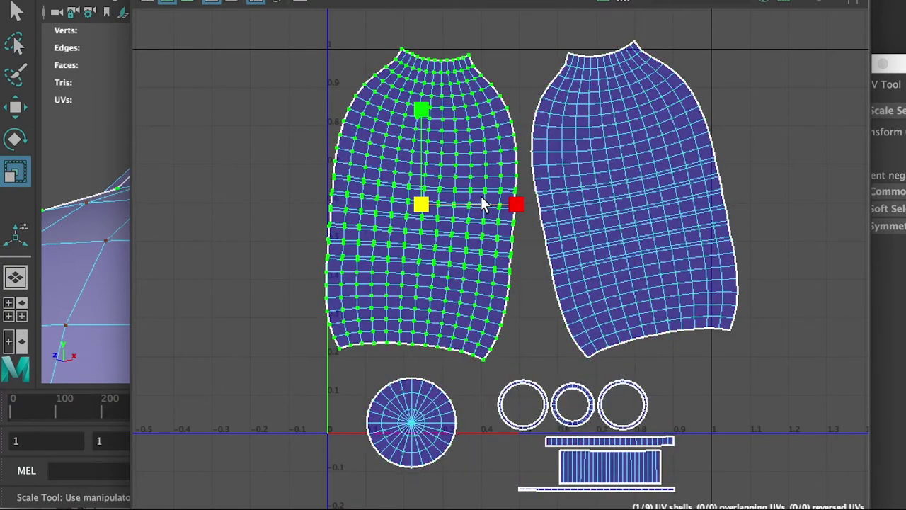
{"action": "key", "text": "e"}
{"action": "left_click_drag", "start_coordinate": [500, 158], "coordinate": [496, 152]}
{"action": "key", "text": "w"}
{"action": "left_click_drag", "start_coordinate": [420, 99], "coordinate": [418, 110]}
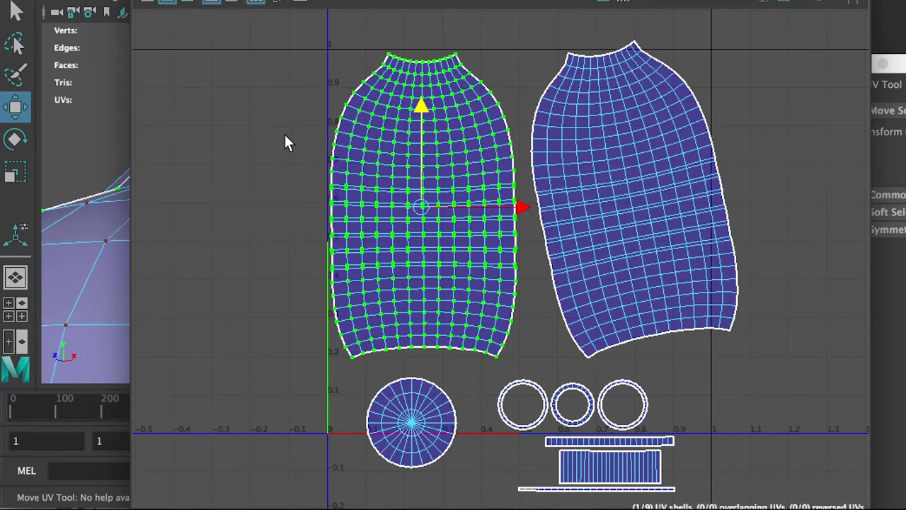
Rotate the right body half's UV shell upright to match the left half
{"action": "double_click", "coordinate": [583, 97]}
{"action": "key", "text": "e"}
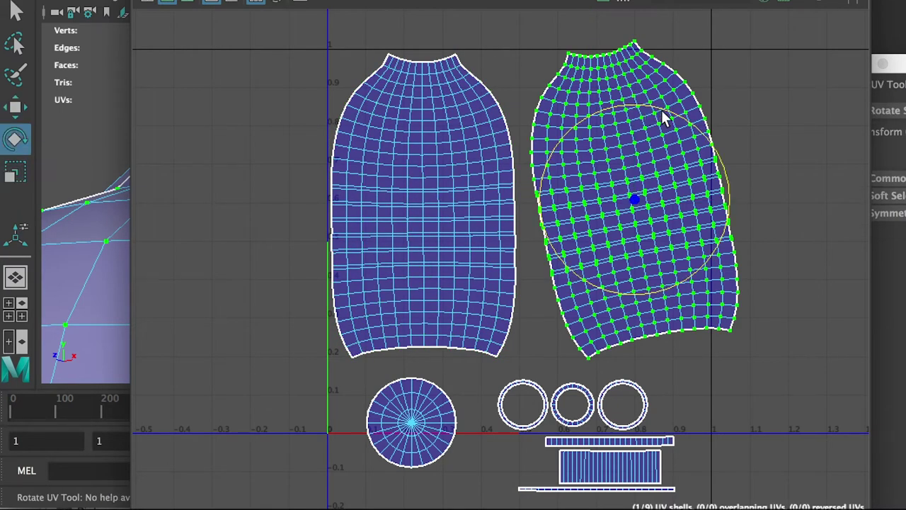
{"action": "left_click_drag", "start_coordinate": [666, 119], "coordinate": [678, 121]}
{"action": "key", "text": "w"}
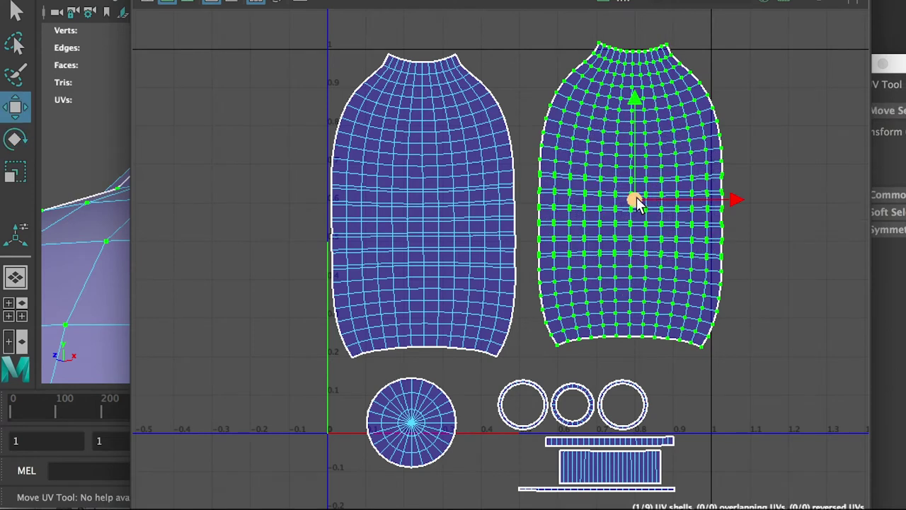
Move the right body half's UV shell beside the left half so it sits inside the 0–1 tile
{"action": "left_click_drag", "start_coordinate": [636, 199], "coordinate": [623, 211]}
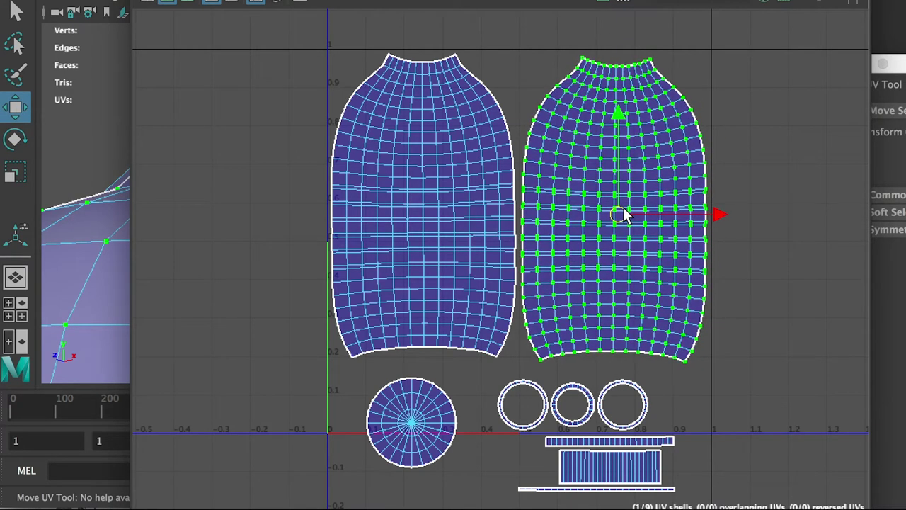
{"action": "left_click", "coordinate": [742, 160]}
{"action": "middle_click_drag", "start_coordinate": [753, 179], "coordinate": [749, 22], "text": "alt"}
Try the round base shell directly beneath the left body half, and move it back out below the tile
{"action": "left_click", "coordinate": [412, 253]}
{"action": "left_click_drag", "start_coordinate": [411, 270], "coordinate": [414, 242]}
{"action": "right_click_drag", "start_coordinate": [414, 243], "coordinate": [434, 200], "text": "alt"}
{"action": "middle_click_drag", "start_coordinate": [435, 200], "coordinate": [431, 248], "text": "alt"}
{"action": "mouse_move", "coordinate": [378, 160]}
{"action": "right_mouse_down", "text": "alt"}
{"action": "mouse_move", "coordinate": [457, 261]}
{"action": "mouse_move", "coordinate": [373, 157]}
{"action": "right_mouse_up", "text": "alt"}
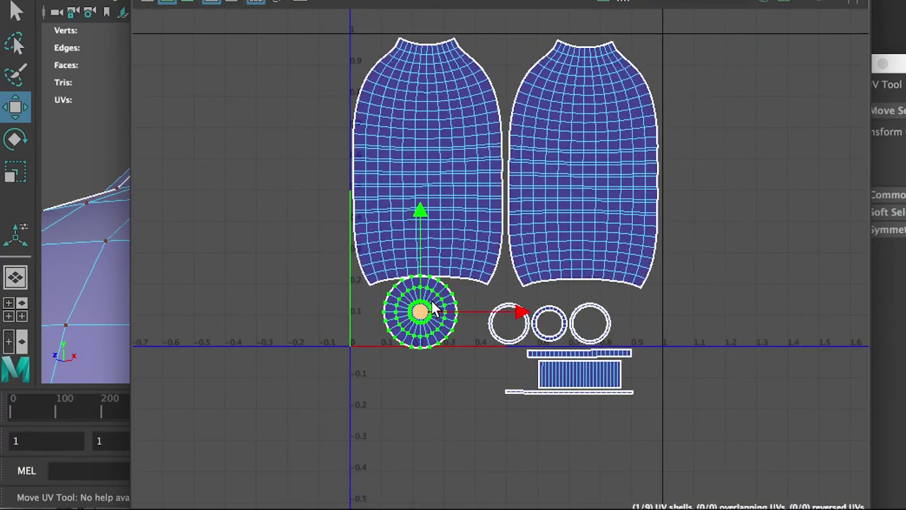
{"action": "left_click_drag", "start_coordinate": [420, 310], "coordinate": [460, 352]}
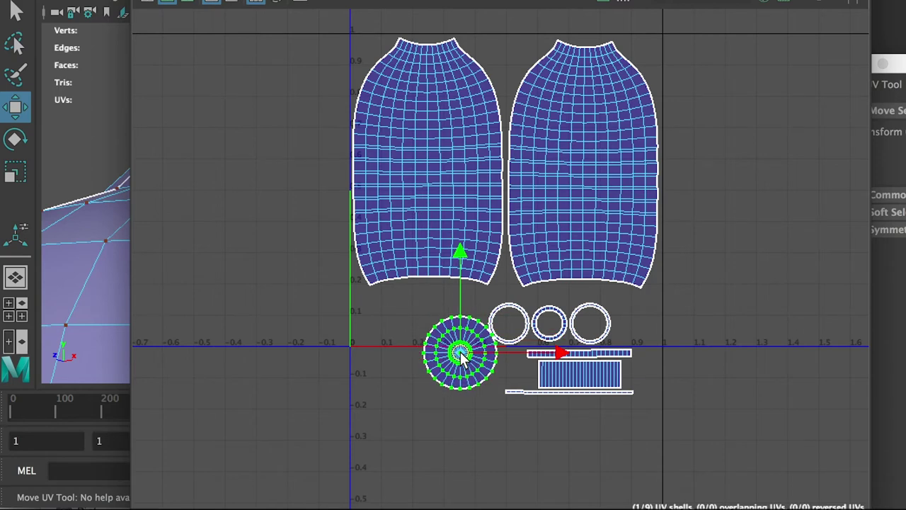
Select all UV shells and move them down until the body halves rest on the bottom edge of the 0–1 tile
{"action": "left_click_drag", "start_coordinate": [632, 400], "coordinate": [633, 404]}
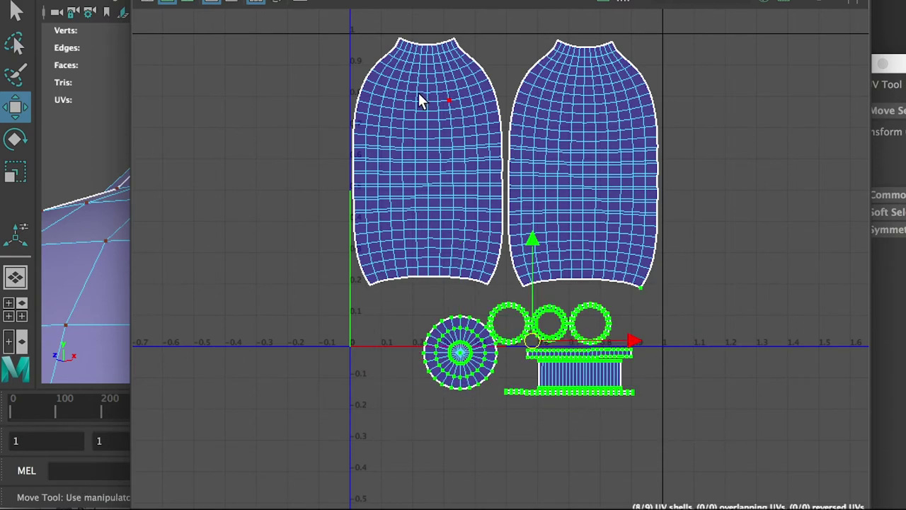
{"action": "left_click_drag", "start_coordinate": [308, 24], "coordinate": [797, 427]}
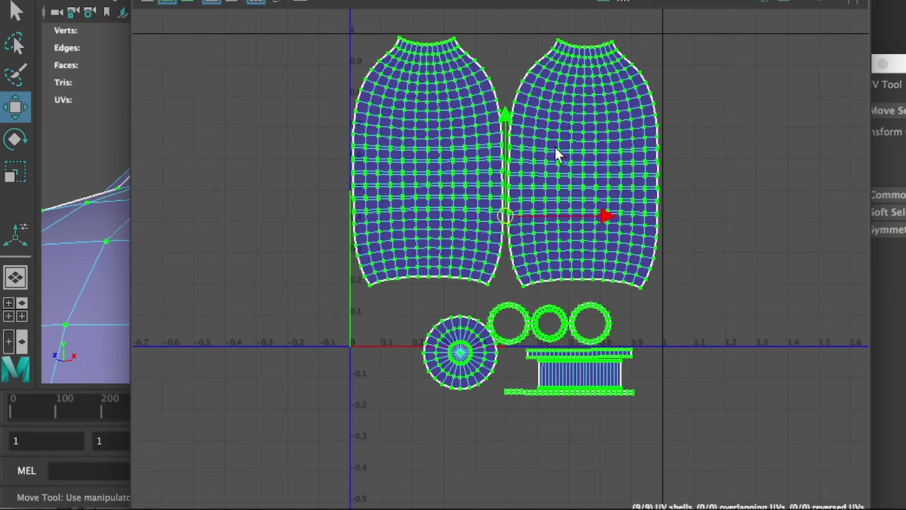
{"action": "left_click_drag", "start_coordinate": [507, 124], "coordinate": [499, 176]}
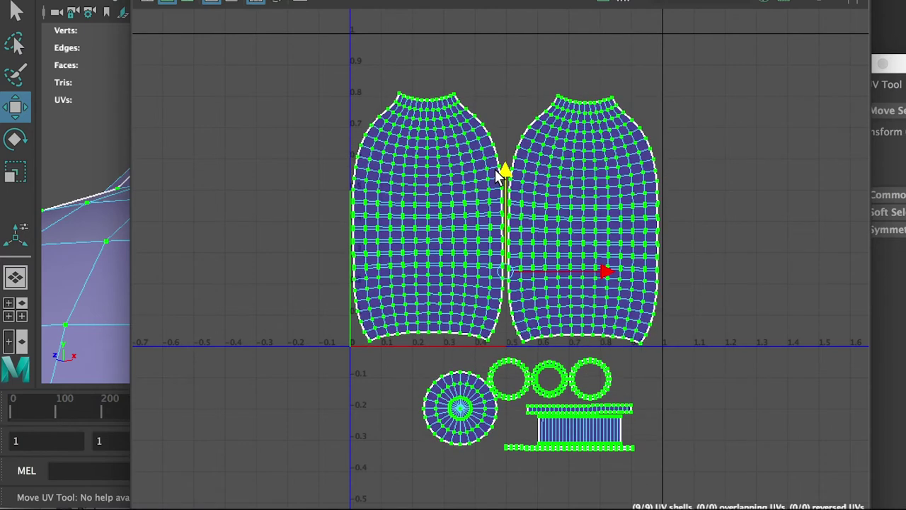
Move the round base shell into the gap between the tops of the two body halves
{"action": "left_click", "coordinate": [771, 359]}
{"action": "left_click", "coordinate": [460, 407]}
{"action": "left_click_drag", "start_coordinate": [460, 407], "coordinate": [506, 92]}
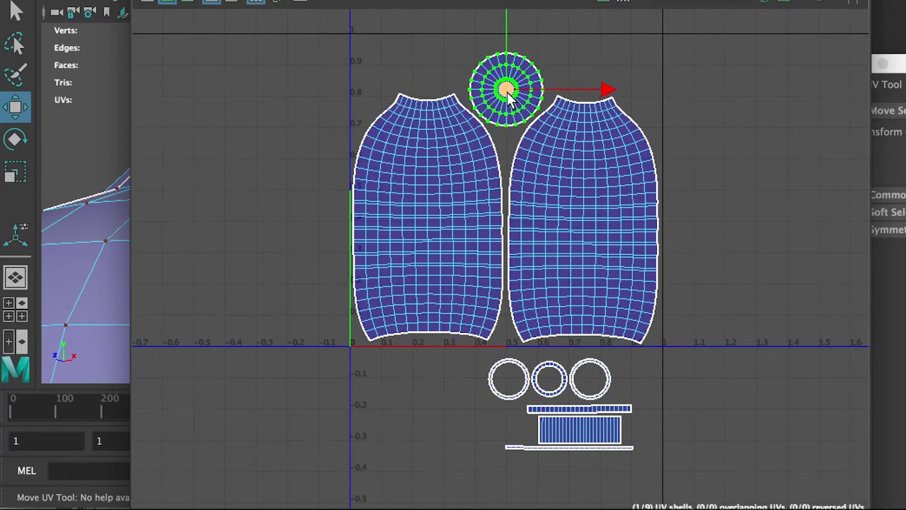
Select the three strip shells below the tile and move them into the space above the right body half
{"action": "right_click_drag", "start_coordinate": [487, 399], "coordinate": [630, 451], "text": "alt"}
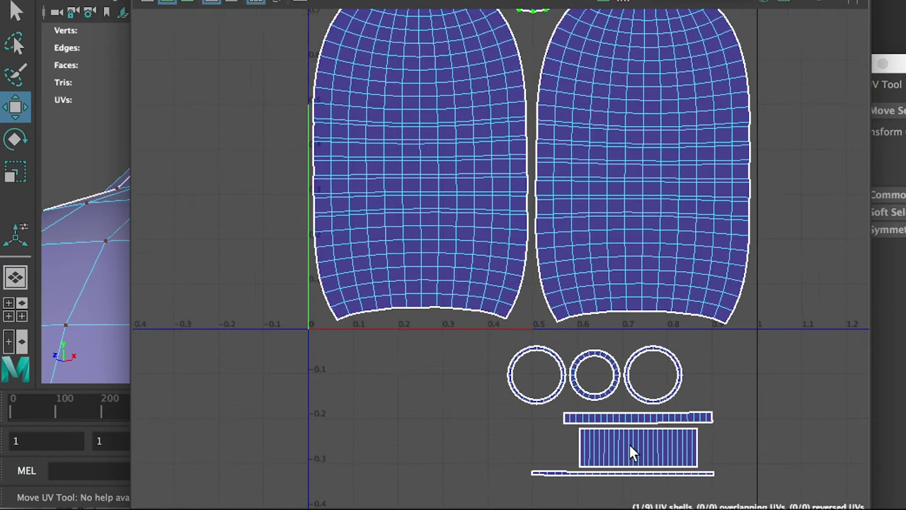
{"action": "middle_click_drag", "start_coordinate": [631, 450], "coordinate": [569, 334], "text": "alt"}
{"action": "left_click_drag", "start_coordinate": [656, 408], "coordinate": [658, 409]}
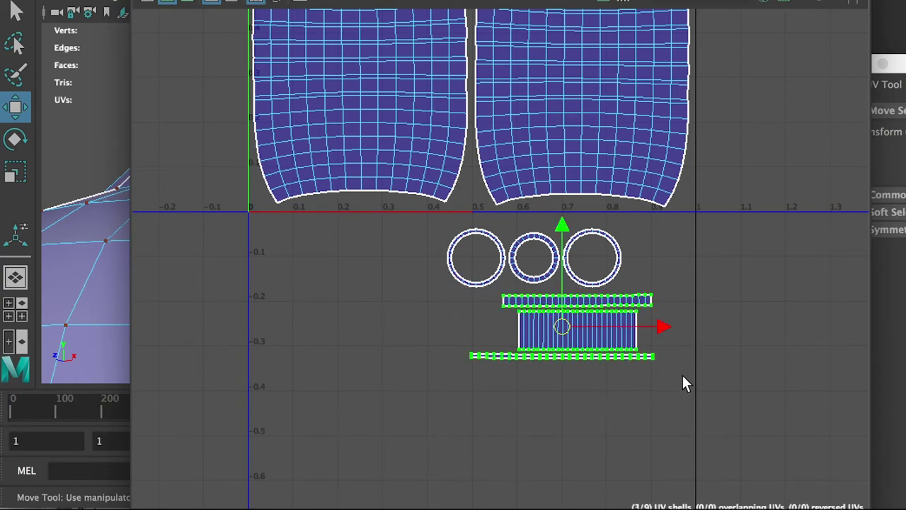
{"action": "left_click_drag", "start_coordinate": [449, 270], "coordinate": [496, 301]}
{"action": "right_click_drag", "start_coordinate": [780, 375], "coordinate": [566, 261], "text": "alt"}
{"action": "middle_click_drag", "start_coordinate": [565, 262], "coordinate": [541, 316], "text": "alt"}
{"action": "left_click_drag", "start_coordinate": [632, 402], "coordinate": [653, 104]}
{"action": "right_click_drag", "start_coordinate": [590, 39], "coordinate": [821, 206], "text": "alt"}
{"action": "middle_click_drag", "start_coordinate": [821, 206], "coordinate": [765, 188], "text": "alt"}
{"action": "right_click_drag", "start_coordinate": [764, 188], "coordinate": [774, 197], "text": "alt"}
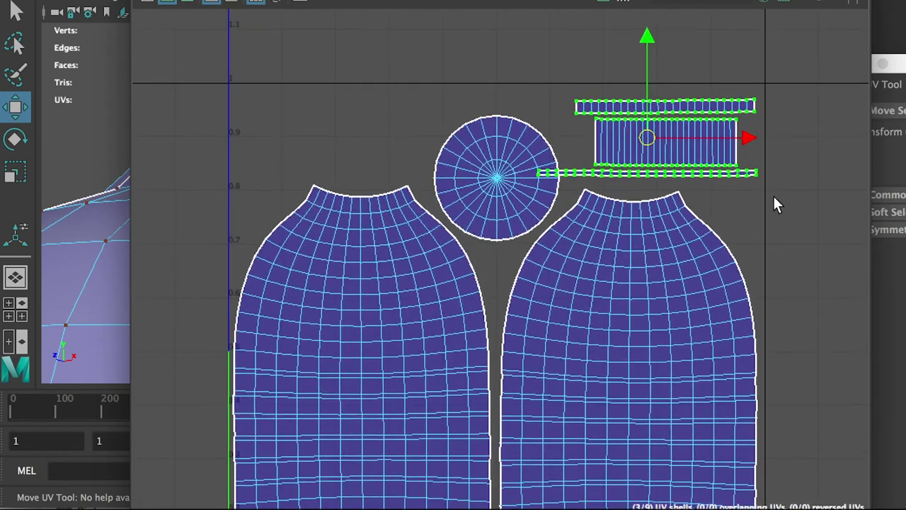
{"action": "middle_click_drag", "start_coordinate": [775, 205], "coordinate": [738, 207], "text": "alt"}
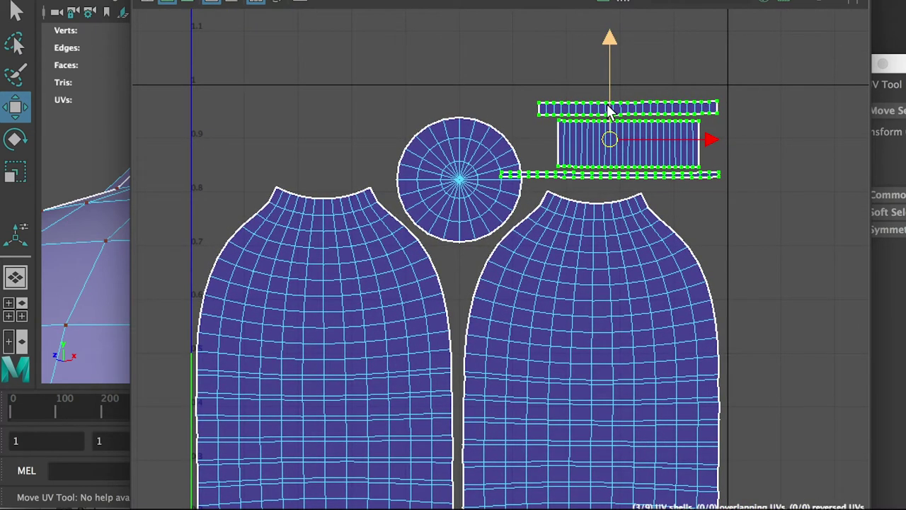
{"action": "left_click_drag", "start_coordinate": [607, 40], "coordinate": [608, 56]}
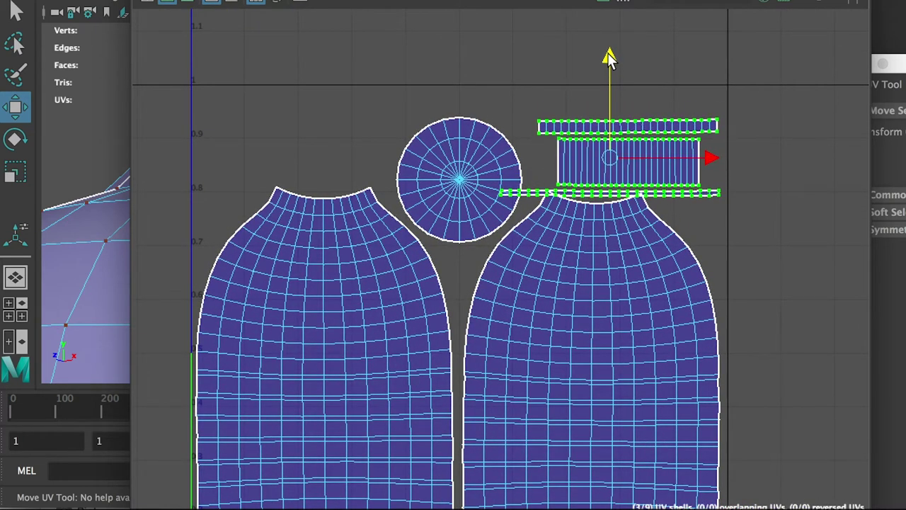
Move the thinnest strip shell up to the top edge of the tile and slightly right towards its corner
{"action": "left_click", "coordinate": [711, 198]}
{"action": "left_click_drag", "start_coordinate": [606, 71], "coordinate": [609, 0]}
{"action": "left_click_drag", "start_coordinate": [702, 90], "coordinate": [707, 90]}
{"action": "left_click", "coordinate": [726, 103]}
Move the neck shell and the medium strip shell to the tile's right edge, beneath the thinnest strip
{"action": "double_click", "coordinate": [625, 163]}
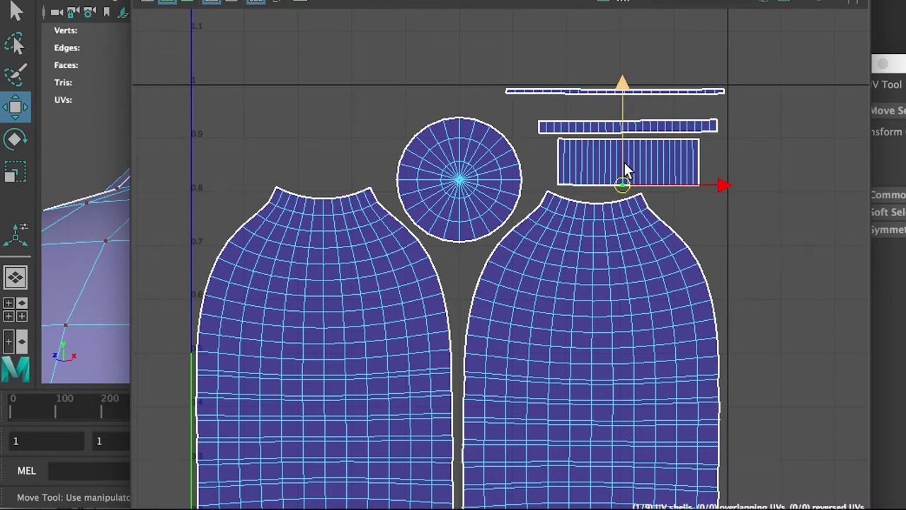
{"action": "left_click_drag", "start_coordinate": [702, 161], "coordinate": [728, 170]}
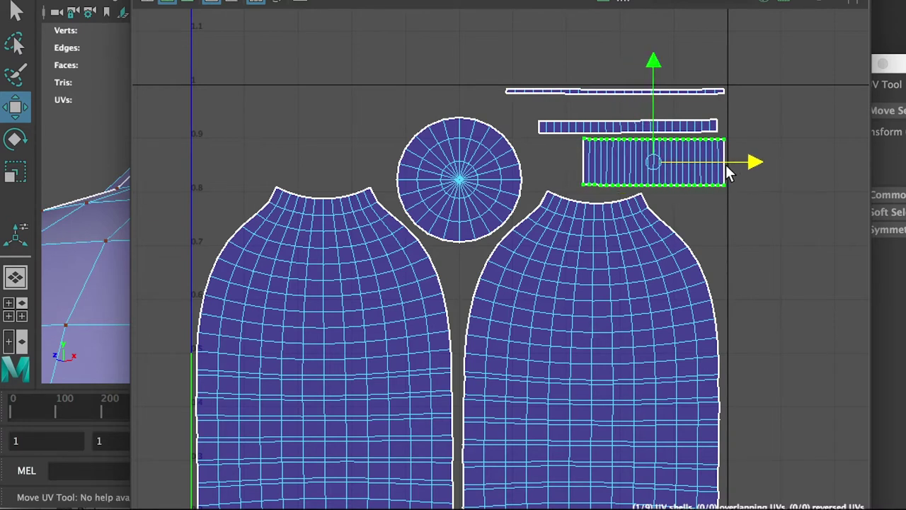
{"action": "double_click", "coordinate": [711, 123]}
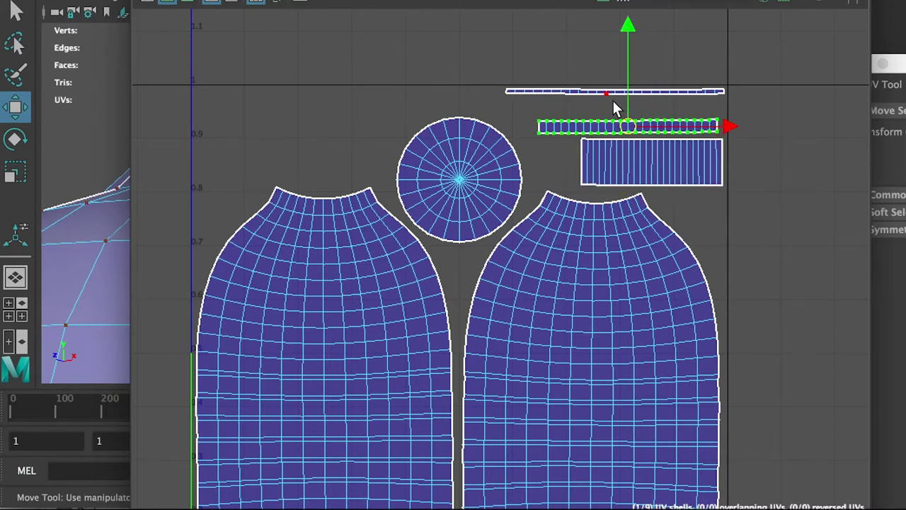
{"action": "left_click_drag", "start_coordinate": [627, 96], "coordinate": [627, 94]}
{"action": "left_click_drag", "start_coordinate": [727, 125], "coordinate": [732, 125]}
Select the three ring shells and place them above the left body half in the upper-left corner of the tile
{"action": "right_click_drag", "start_coordinate": [788, 245], "coordinate": [571, 191], "text": "alt"}
{"action": "middle_click_drag", "start_coordinate": [571, 191], "coordinate": [529, 59], "text": "alt"}
{"action": "left_click_drag", "start_coordinate": [695, 367], "coordinate": [694, 367]}
{"action": "left_click_drag", "start_coordinate": [617, 334], "coordinate": [484, 56]}
{"action": "scroll", "coordinate": [438, 30], "scroll_direction": "up", "scroll_amount": 5}
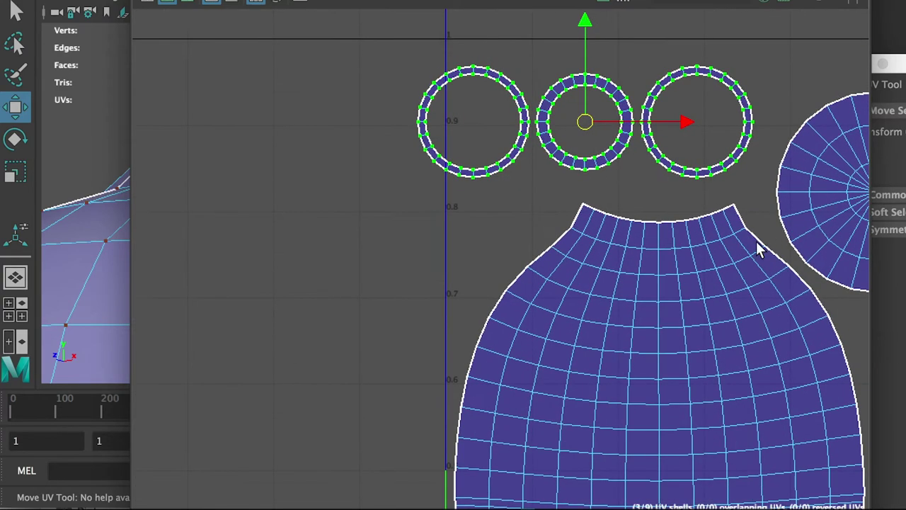
{"action": "middle_click_drag", "start_coordinate": [757, 247], "coordinate": [581, 244], "text": "alt"}
{"action": "middle_click_drag", "start_coordinate": [502, 124], "coordinate": [489, 183], "text": "alt"}
{"action": "left_click_drag", "start_coordinate": [390, 150], "coordinate": [425, 152]}
{"action": "left_click", "coordinate": [616, 99]}
Switch the bottle from UV selection back to object mode
{"action": "right_click_drag", "start_coordinate": [848, 155], "coordinate": [448, 114], "text": "alt"}
{"action": "middle_click_drag", "start_coordinate": [757, 240], "coordinate": [486, 125], "text": "alt"}
{"action": "right_click_drag", "start_coordinate": [686, 222], "coordinate": [488, 161], "text": "alt"}
{"action": "middle_click_drag", "start_coordinate": [488, 162], "coordinate": [474, 179], "text": "alt"}
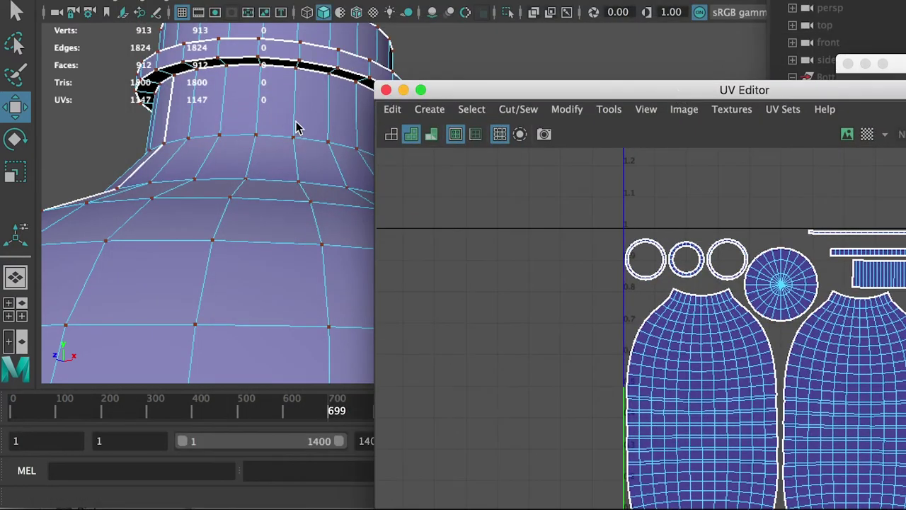
{"action": "right_click_drag", "start_coordinate": [257, 90], "coordinate": [326, 66]}
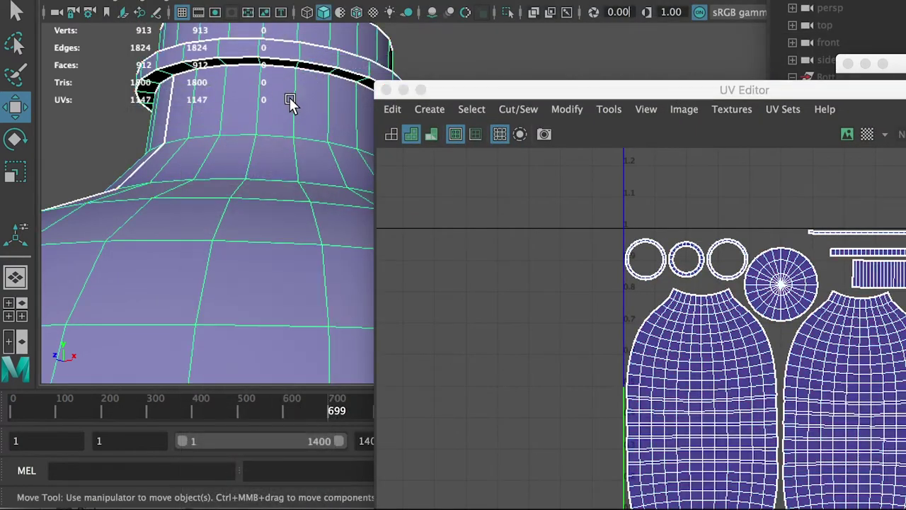
{"action": "right_click_drag", "start_coordinate": [248, 105], "coordinate": [174, 119], "text": "alt"}
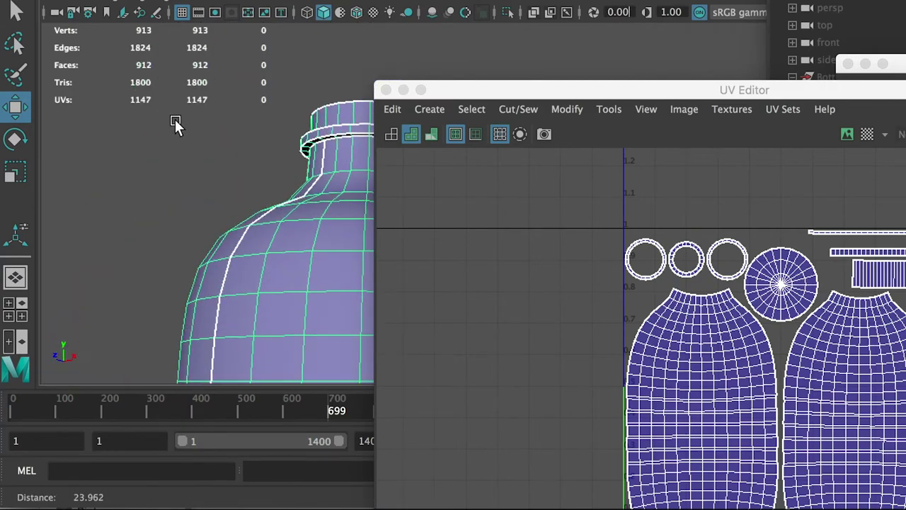
{"action": "middle_click_drag", "start_coordinate": [175, 119], "coordinate": [46, 58], "text": "alt"}
Reposition the UV Editor window and open the UV Snapshot options
{"action": "left_click_drag", "start_coordinate": [642, 90], "coordinate": [407, 28]}
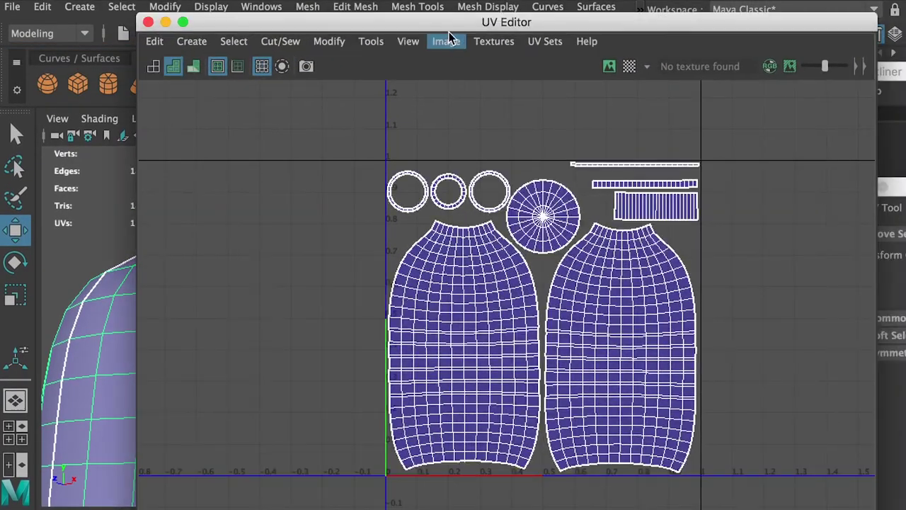
{"action": "left_click", "coordinate": [446, 41]}
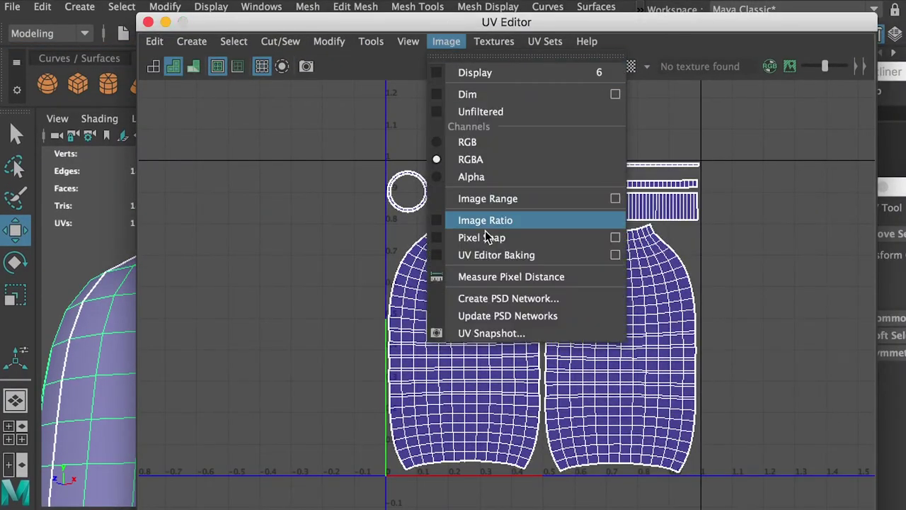
{"action": "left_click", "coordinate": [511, 335]}
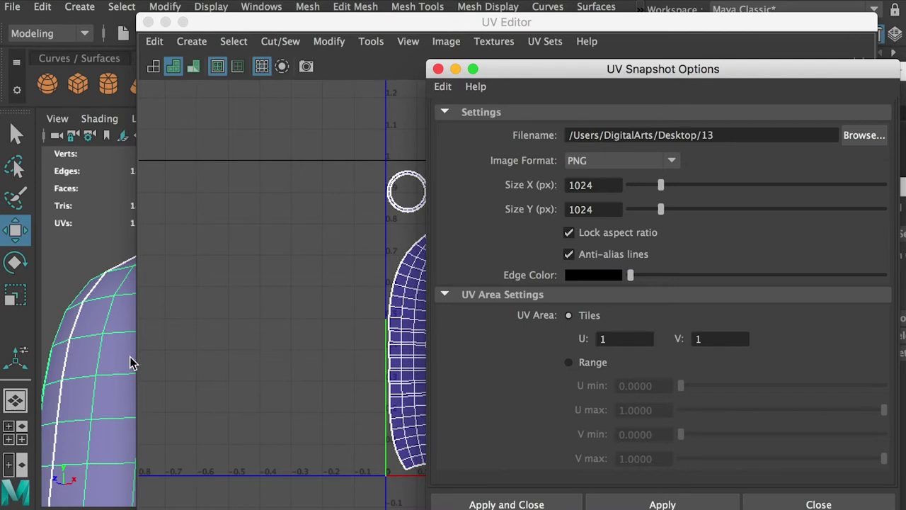
Try snapshot sizes of 2048, 1024 and 512 pixels with the aspect ratio locked
{"action": "double_click", "coordinate": [609, 184]}
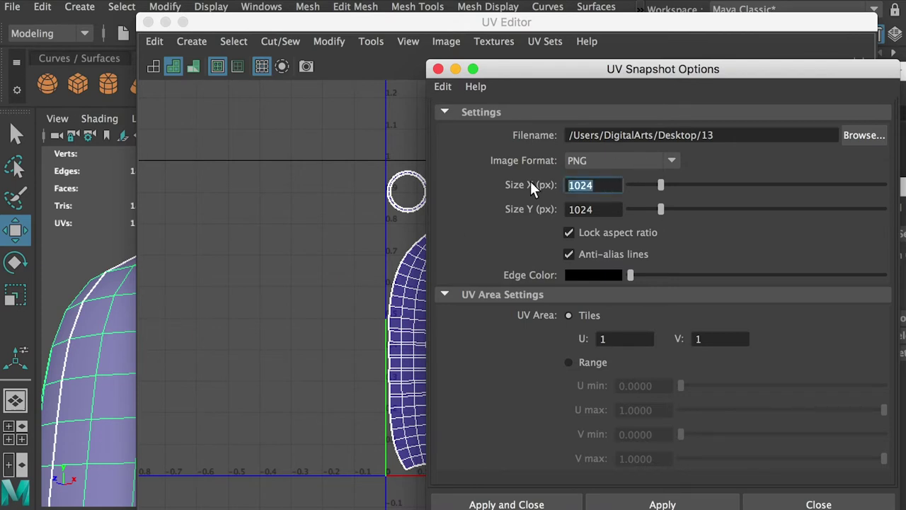
{"action": "type", "text": "2048"}
{"action": "key", "text": "Return"}
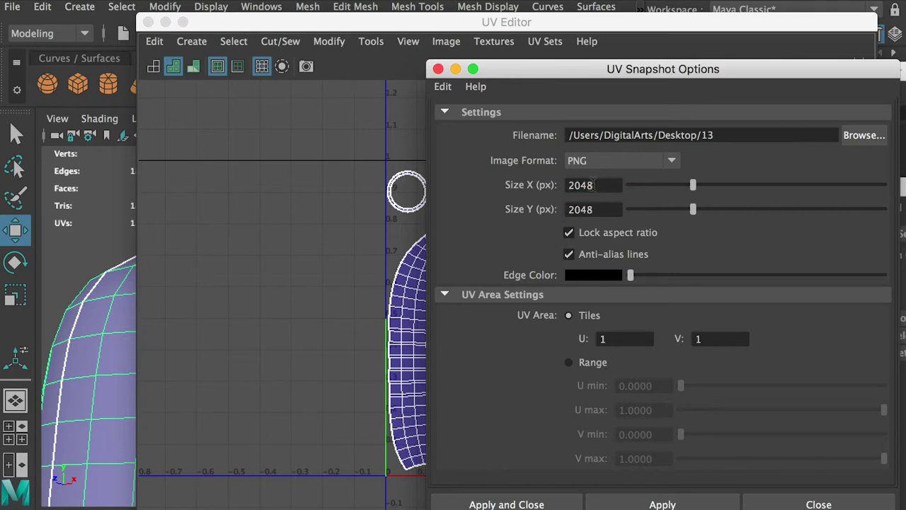
{"action": "double_click", "coordinate": [605, 185]}
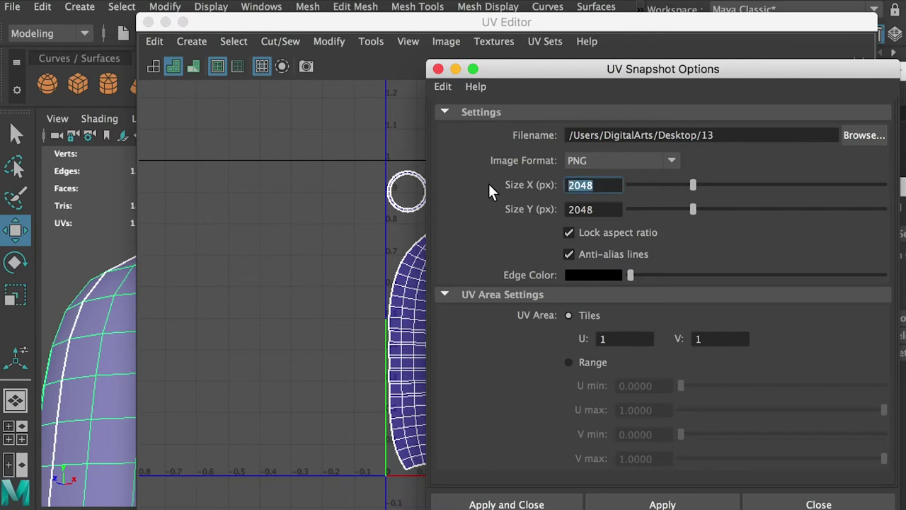
{"action": "type", "text": "1024"}
{"action": "key", "text": "Return"}
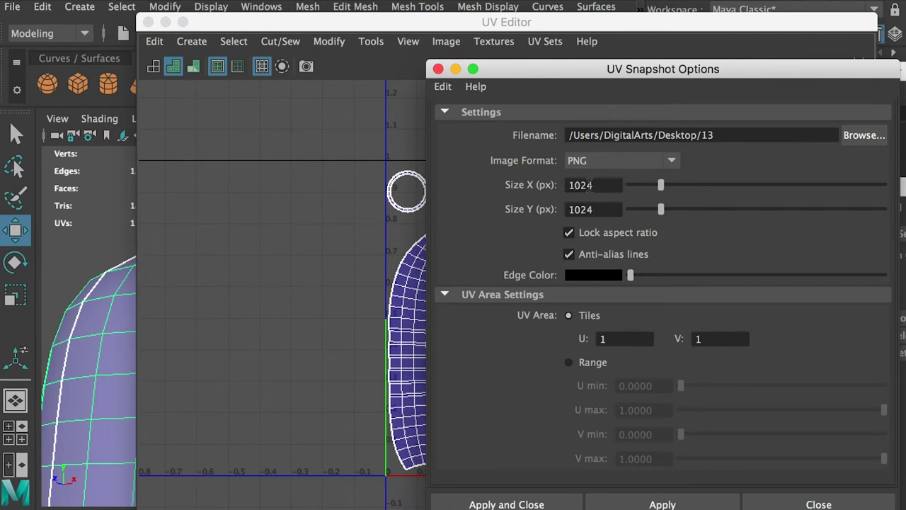
{"action": "double_click", "coordinate": [597, 184]}
{"action": "type", "text": "512"}
{"action": "key", "text": "Return"}
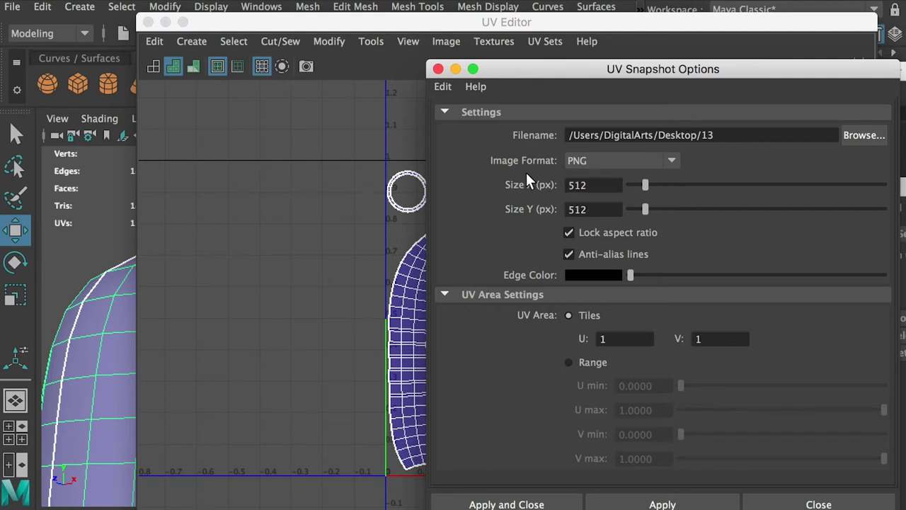
Set the snapshot size to 1024 × 1024 pixels and export the PNG of UV tile U 1, V 1
{"action": "left_click_drag", "start_coordinate": [593, 185], "coordinate": [469, 178]}
{"action": "type", "text": "1024"}
{"action": "key", "text": "Return"}
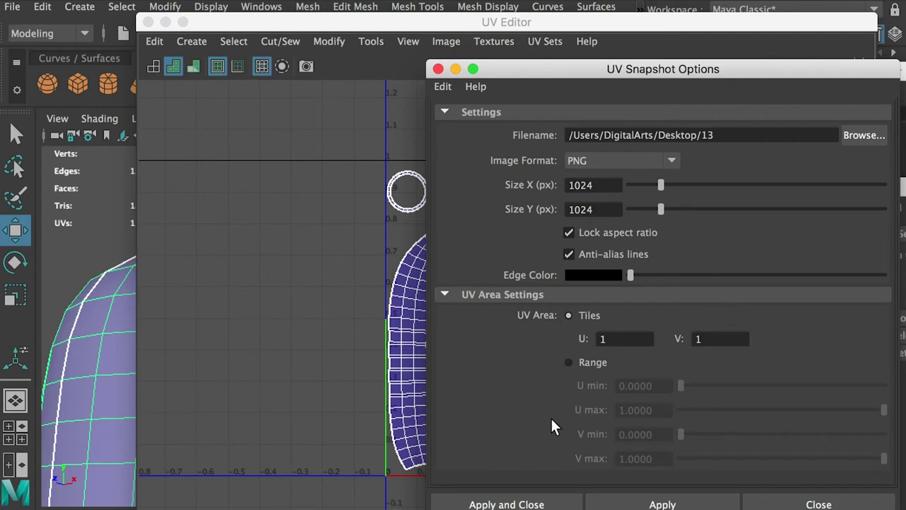
{"action": "left_click", "coordinate": [616, 344]}
{"action": "left_click", "coordinate": [692, 344]}
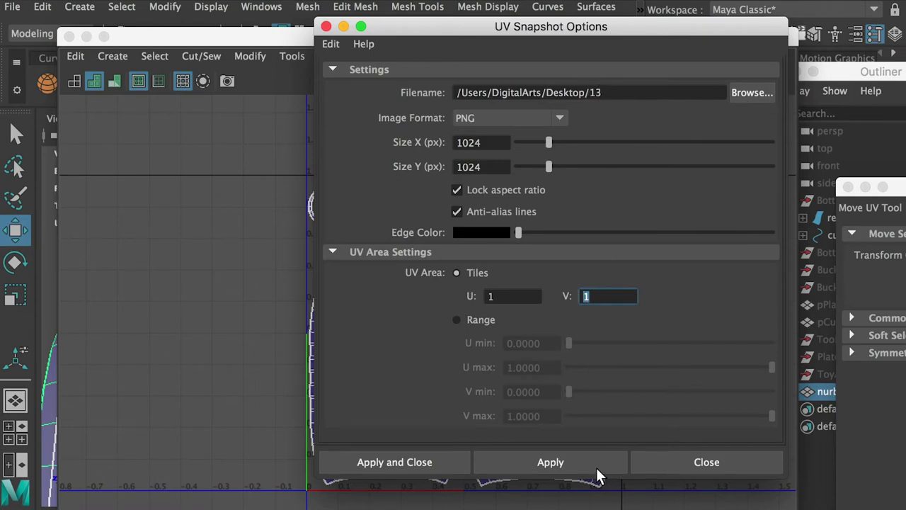
{"action": "left_click", "coordinate": [419, 472]}
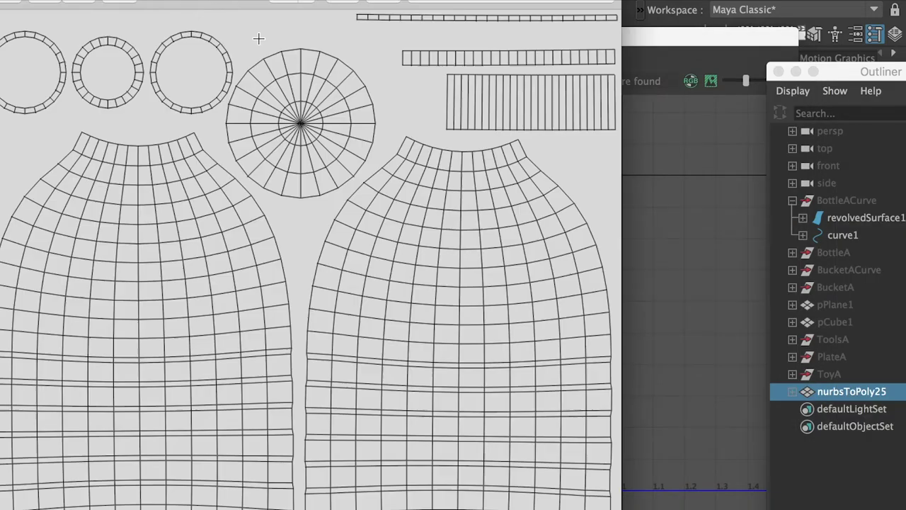
{"action": "left_click_drag", "start_coordinate": [300, 3], "coordinate": [346, 1]}
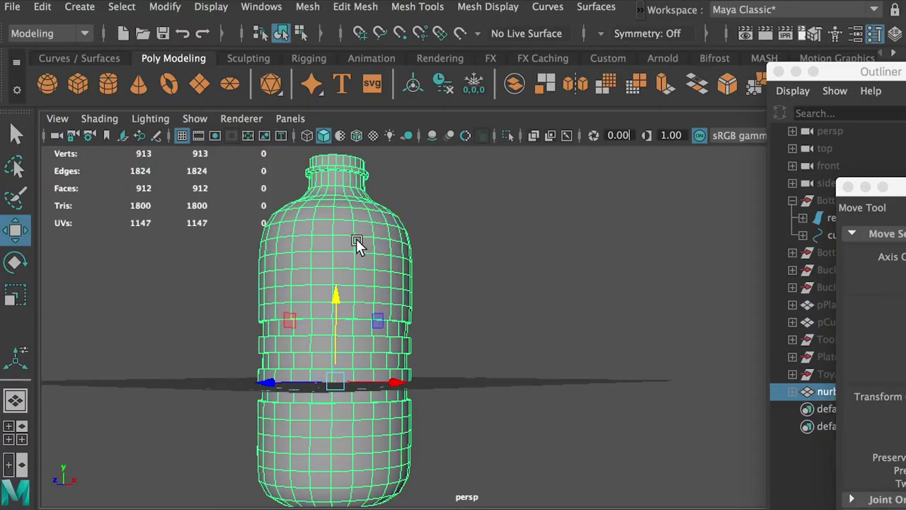
Delete the bottle's construction history and freeze its transformations
{"action": "left_click", "coordinate": [42, 8]}
{"action": "mouse_move", "coordinate": [97, 214]}
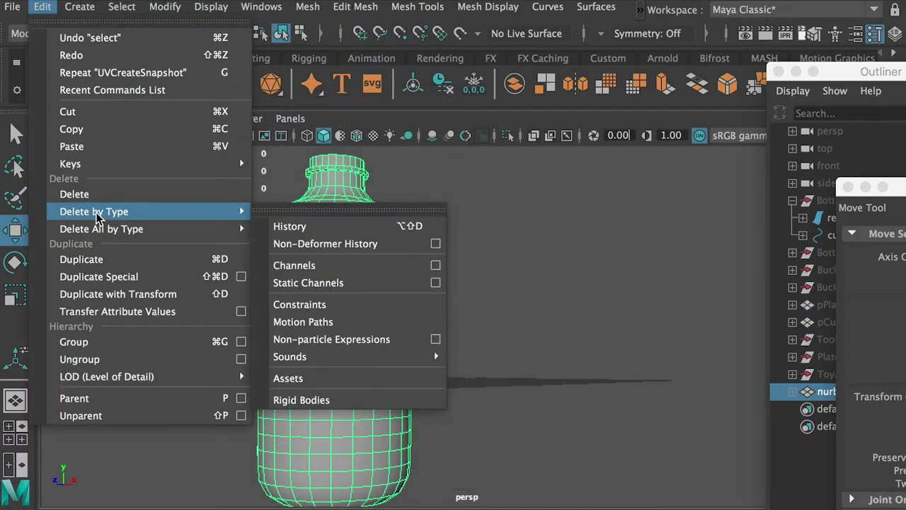
{"action": "left_click", "coordinate": [302, 226]}
{"action": "left_click", "coordinate": [165, 8]}
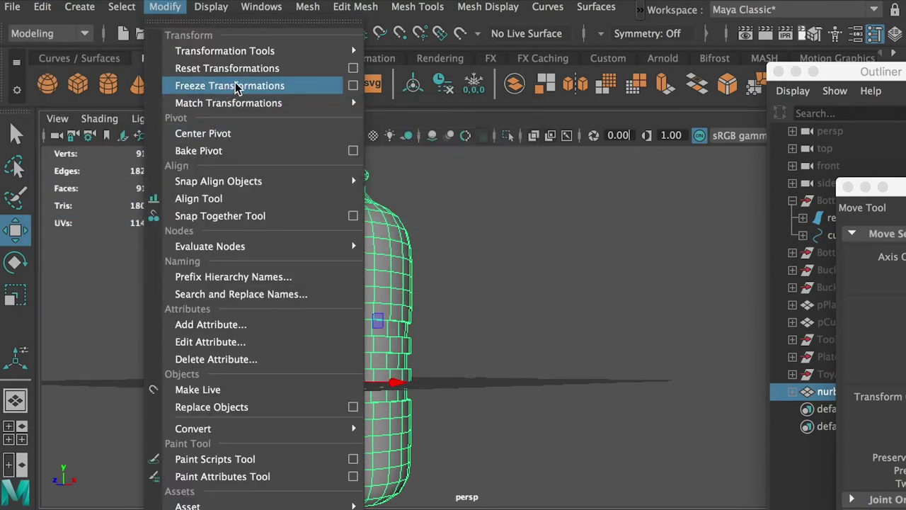
{"action": "left_click", "coordinate": [259, 87]}
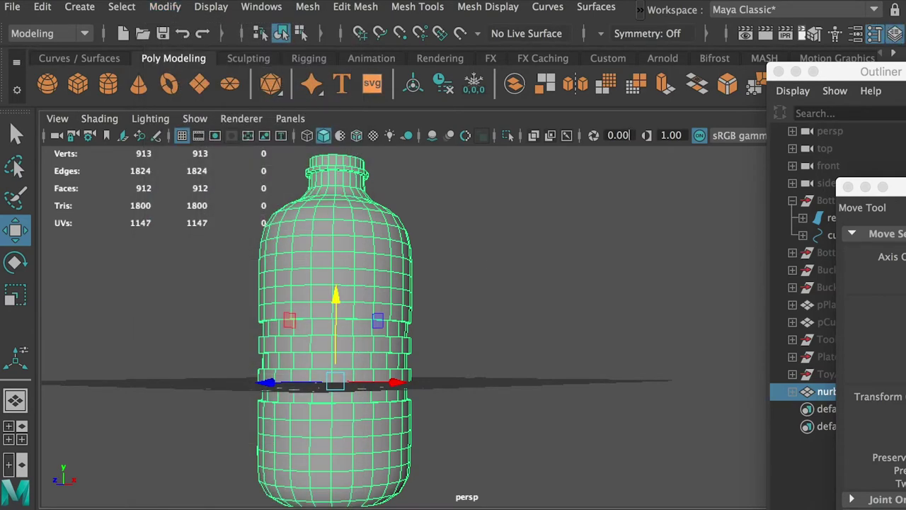
Show the bottle's channel values and rotate it about 30.6° around the Y axis
{"action": "key", "text": "ctrl+a"}
{"action": "key", "text": "e"}
{"action": "left_click_drag", "start_coordinate": [339, 380], "coordinate": [382, 389]}
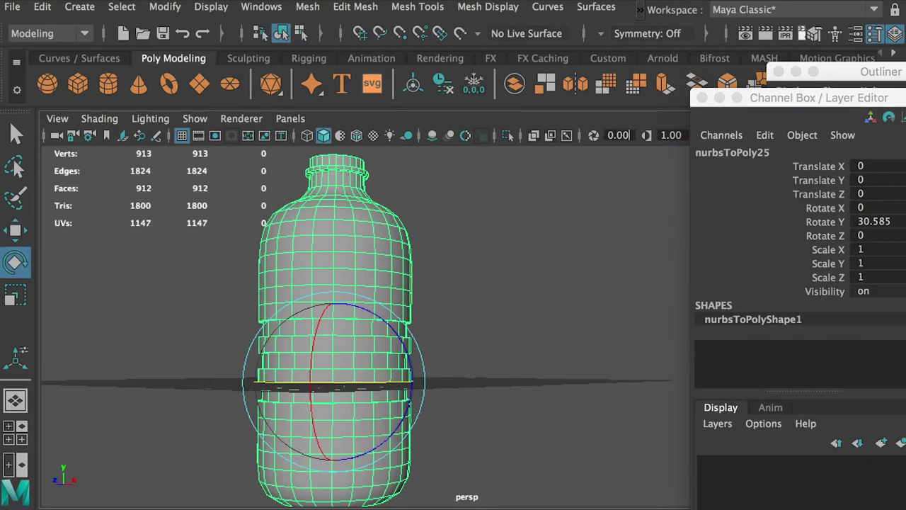
Scale the bottle uniformly to about 1.081 and freeze its transformations
{"action": "key", "text": "r"}
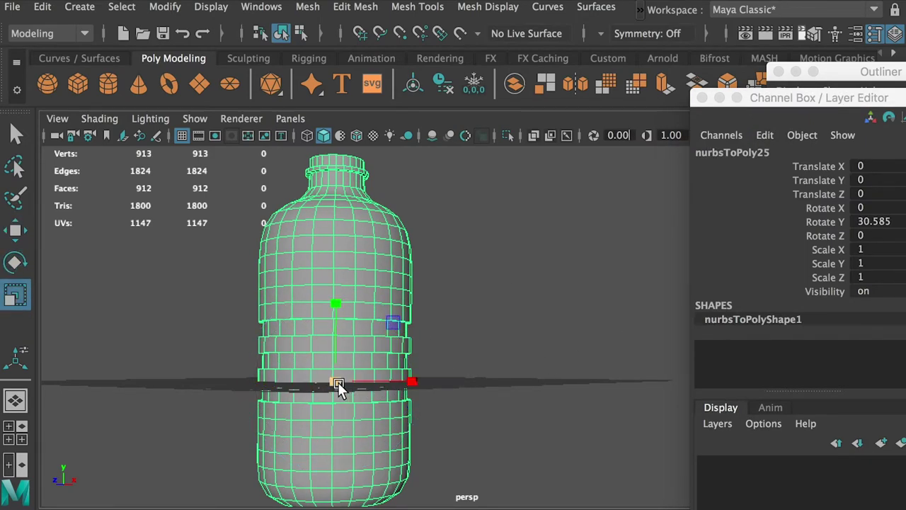
{"action": "left_click_drag", "start_coordinate": [339, 386], "coordinate": [349, 384]}
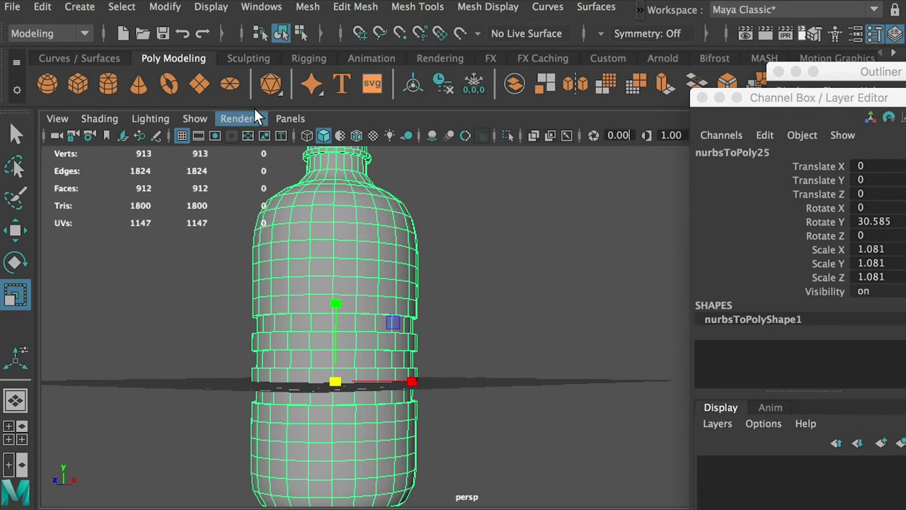
{"action": "left_click", "coordinate": [164, 6]}
{"action": "left_click", "coordinate": [195, 85]}
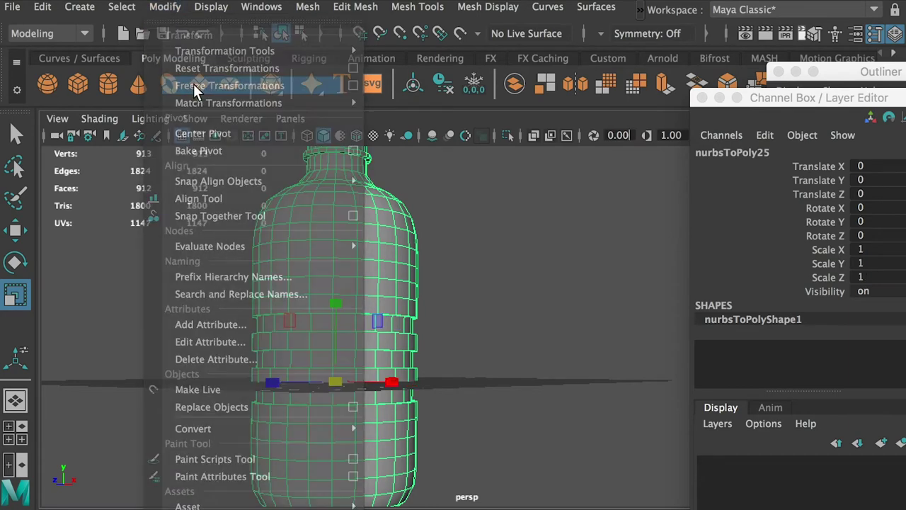
Undo the bottle's freeze, scaling, rotation and history deletion
{"action": "key", "text": "ctrl+z"}
{"action": "key", "text": "ctrl+z"}
{"action": "key", "text": "ctrl+z"}
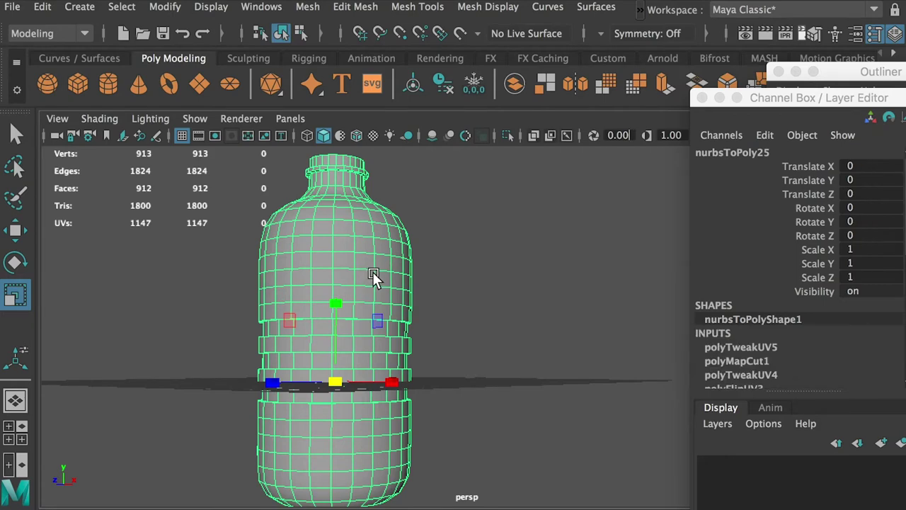
{"action": "left_click_drag", "start_coordinate": [442, 251], "coordinate": [427, 252], "text": "alt"}
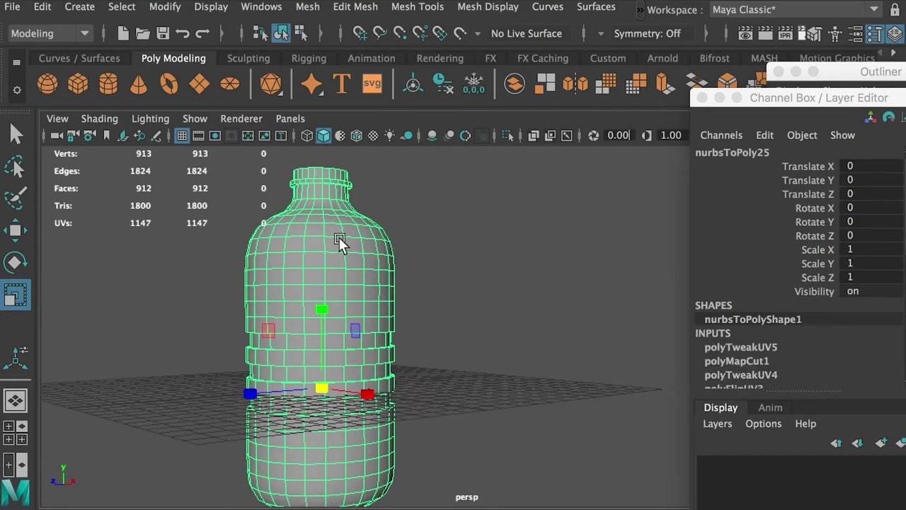
{"action": "left_click", "coordinate": [164, 6]}
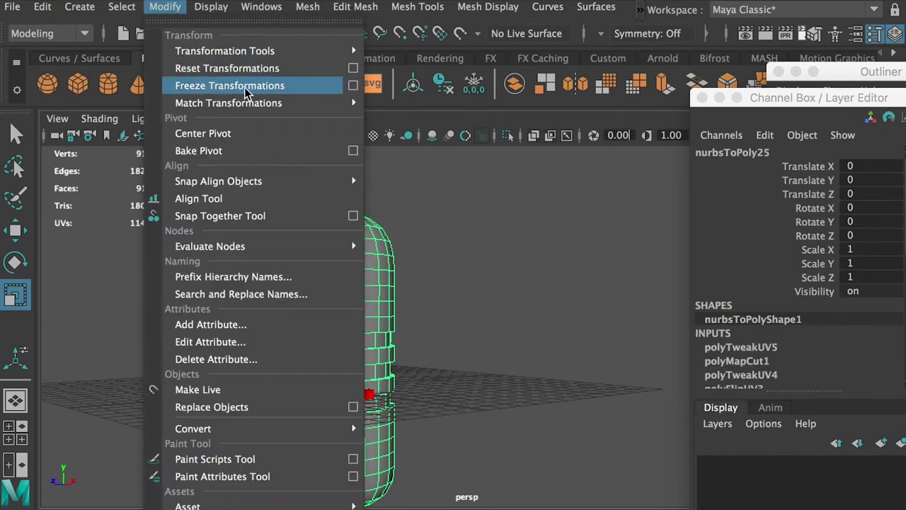
{"action": "mouse_move", "coordinate": [44, 9]}
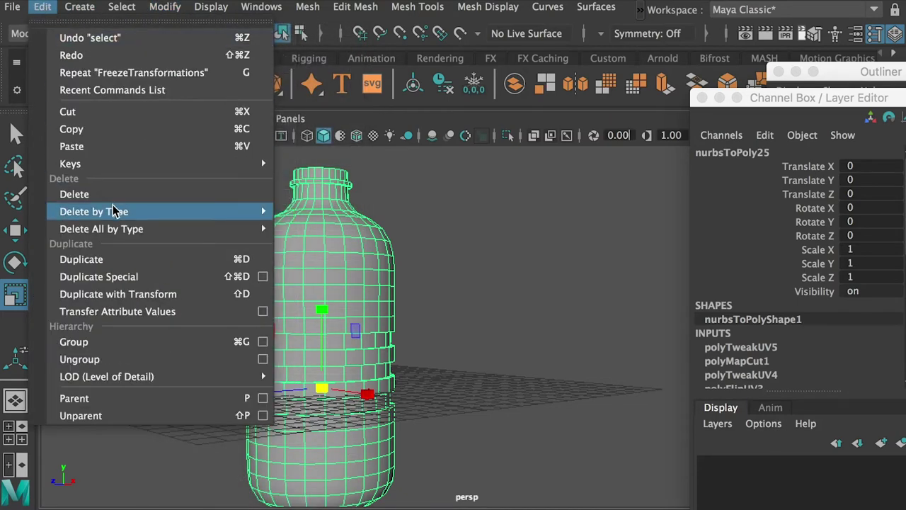
{"action": "mouse_move", "coordinate": [116, 212]}
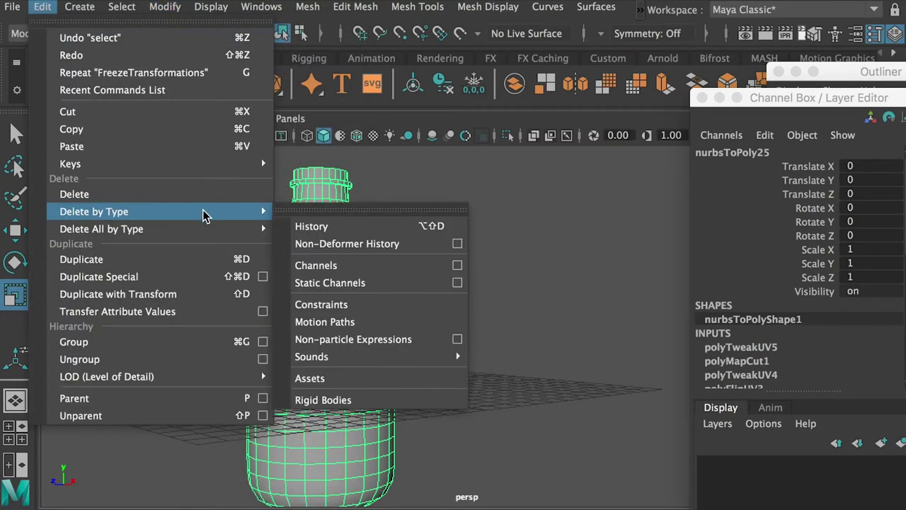
{"action": "left_click", "coordinate": [338, 226]}
Review the bottle mesh's input nodes and delete its construction history
{"action": "left_click_drag", "start_coordinate": [870, 101], "coordinate": [864, 99]}
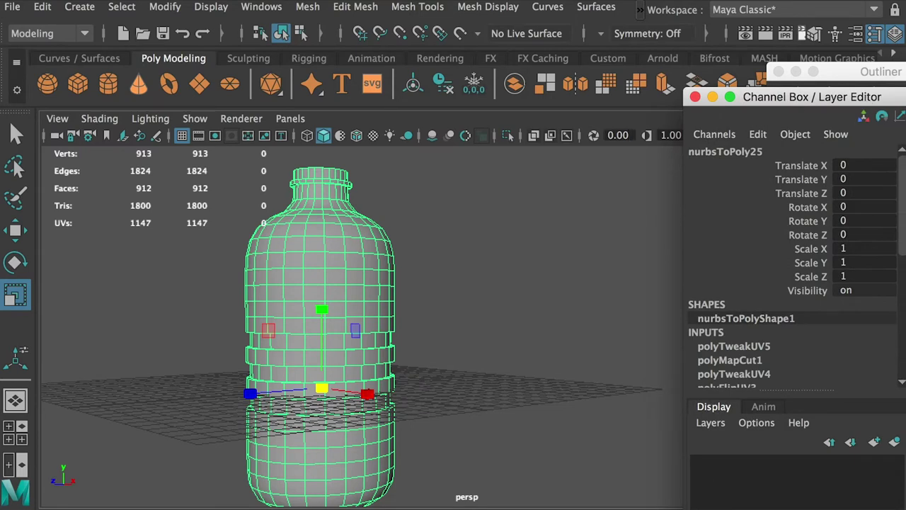
{"action": "left_click_drag", "start_coordinate": [900, 183], "coordinate": [891, 308]}
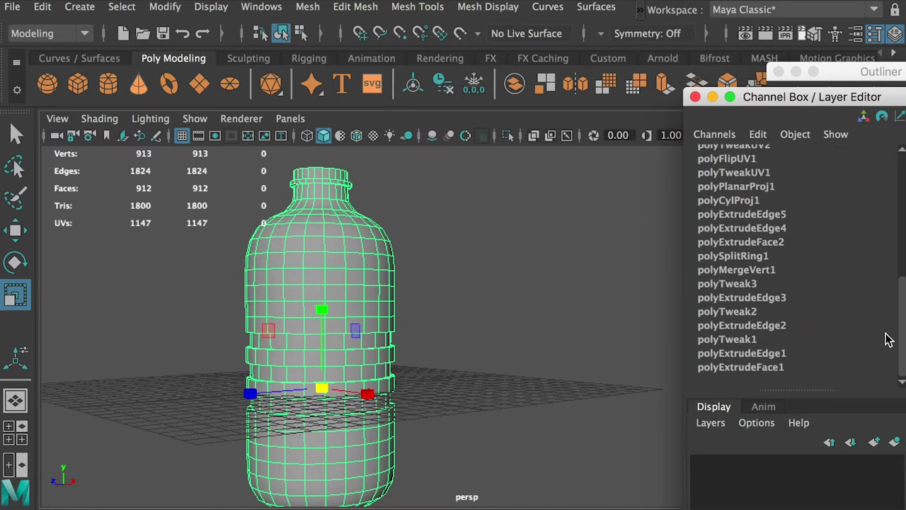
{"action": "left_click_drag", "start_coordinate": [903, 329], "coordinate": [903, 263]}
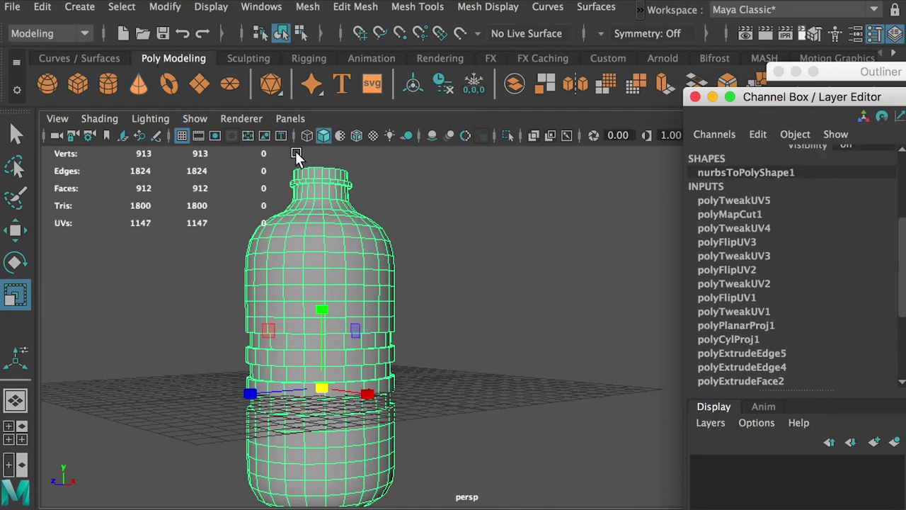
{"action": "left_click", "coordinate": [343, 253]}
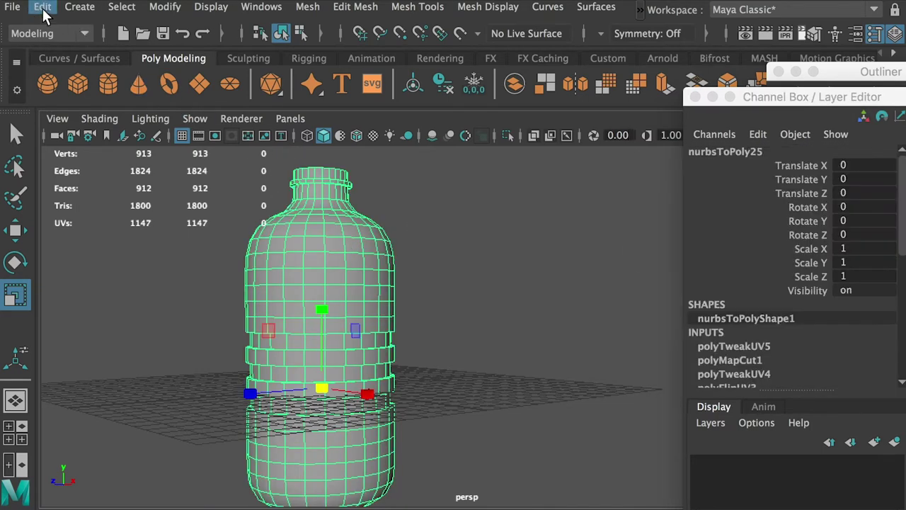
{"action": "left_click", "coordinate": [42, 9]}
{"action": "mouse_move", "coordinate": [255, 211]}
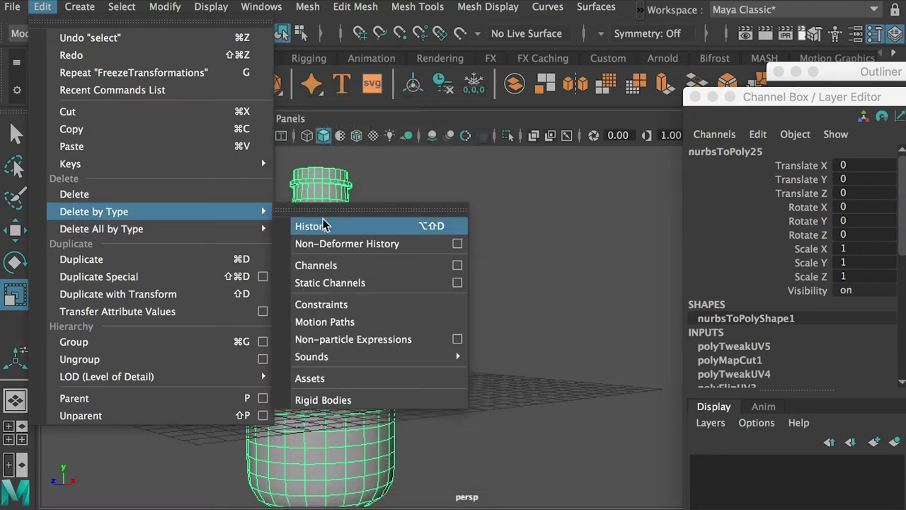
{"action": "left_click", "coordinate": [324, 225]}
{"action": "left_click", "coordinate": [441, 238]}
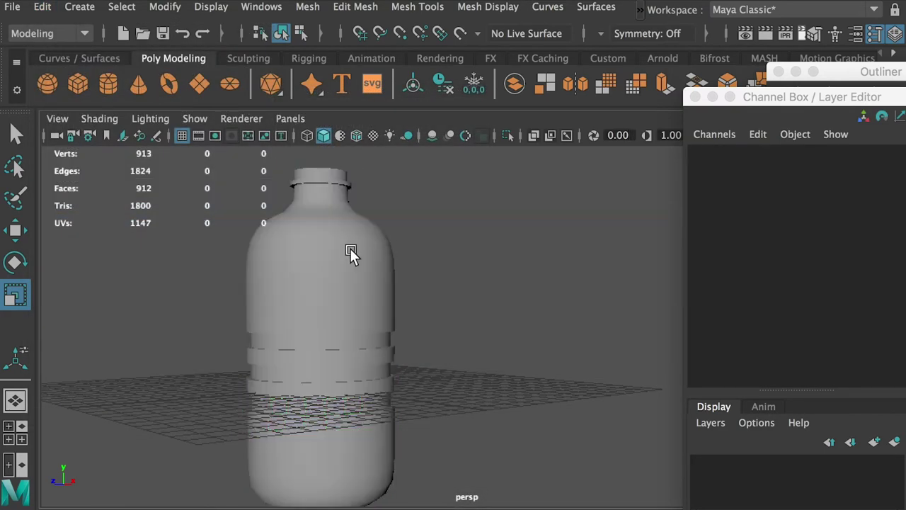
{"action": "left_click", "coordinate": [350, 261]}
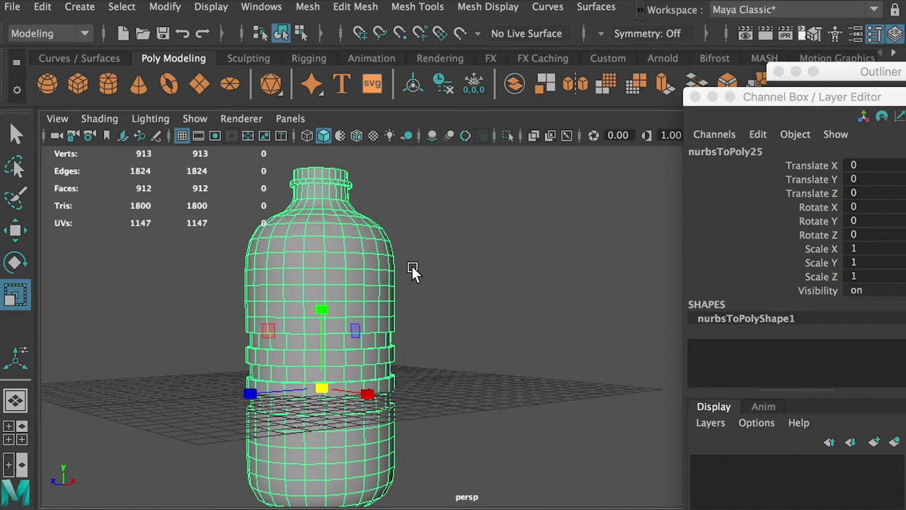
Close the channel list and rename the nurbsToPoly25 mesh to Bottle01
{"action": "left_click", "coordinate": [695, 97]}
{"action": "left_click_drag", "start_coordinate": [854, 73], "coordinate": [787, 57]}
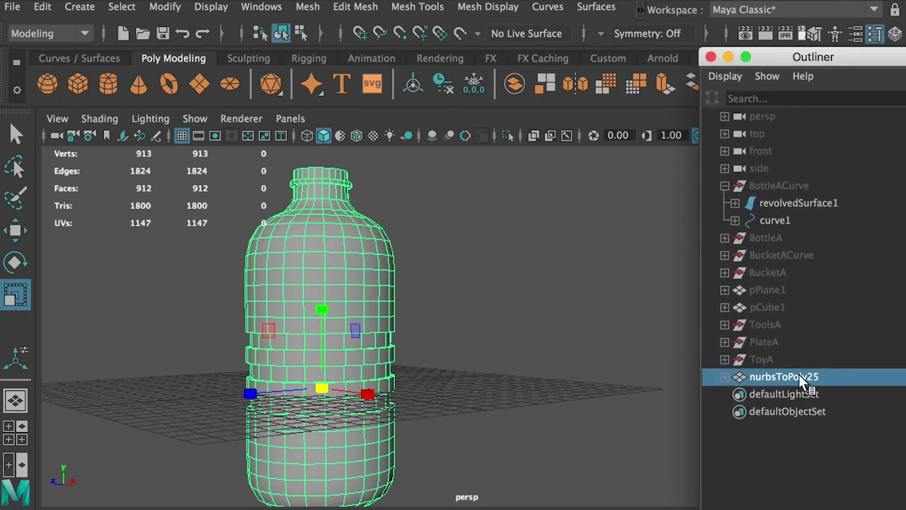
{"action": "double_click", "coordinate": [803, 377]}
{"action": "type", "text": "Bottle"}
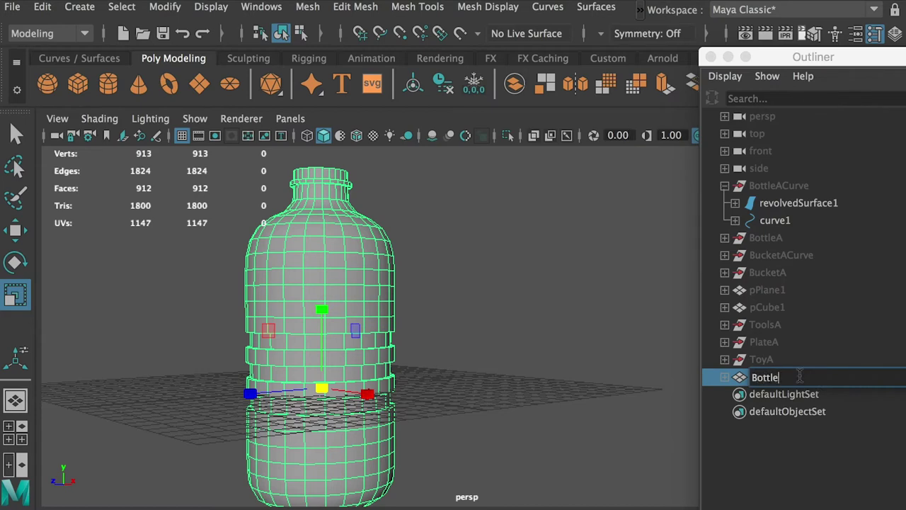
{"action": "type", "text": "01"}
{"action": "key", "text": "Return"}
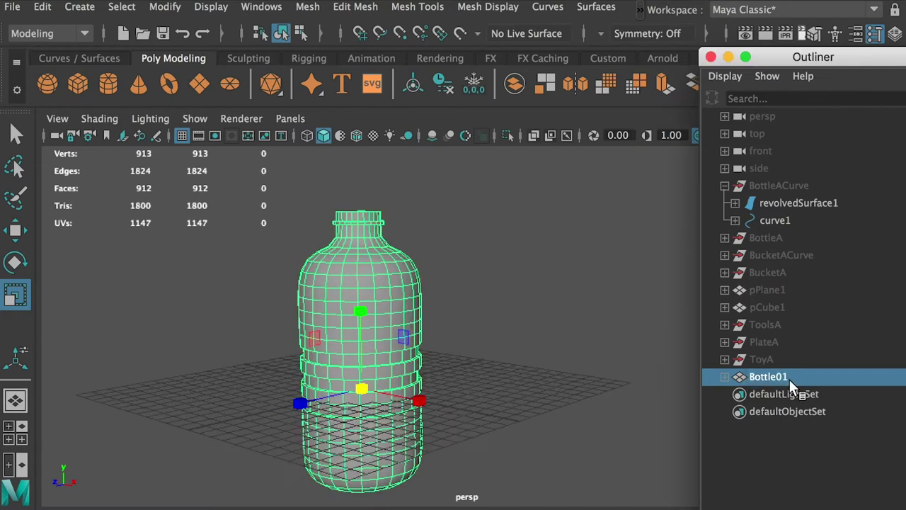
Duplicate Bottle01 in place until there are five bottles in total, deleting the surplus copy
{"action": "key", "text": "ctrl+d"}
{"action": "key", "text": "ctrl+d"}
{"action": "key", "text": "ctrl+d"}
{"action": "key", "text": "ctrl+d"}
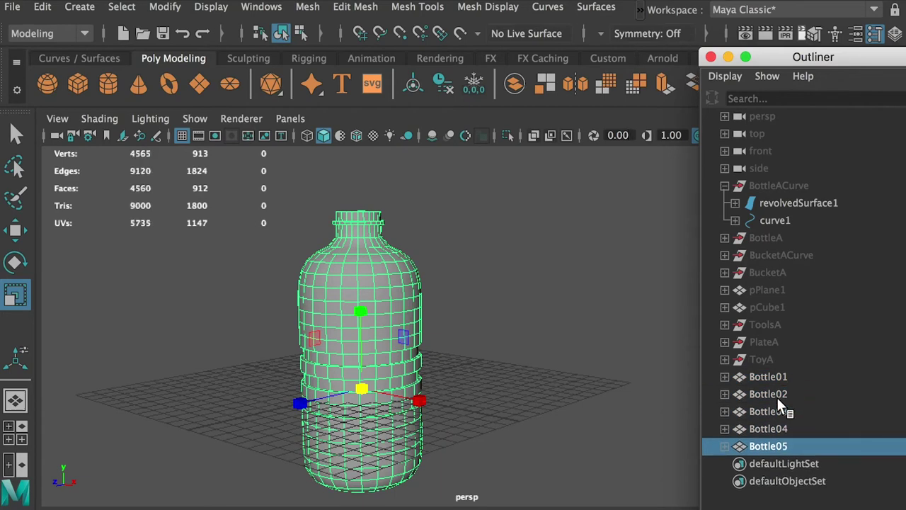
{"action": "right_click_drag", "start_coordinate": [597, 344], "coordinate": [489, 316], "text": "alt"}
{"action": "left_click_drag", "start_coordinate": [490, 316], "coordinate": [404, 299], "text": "alt"}
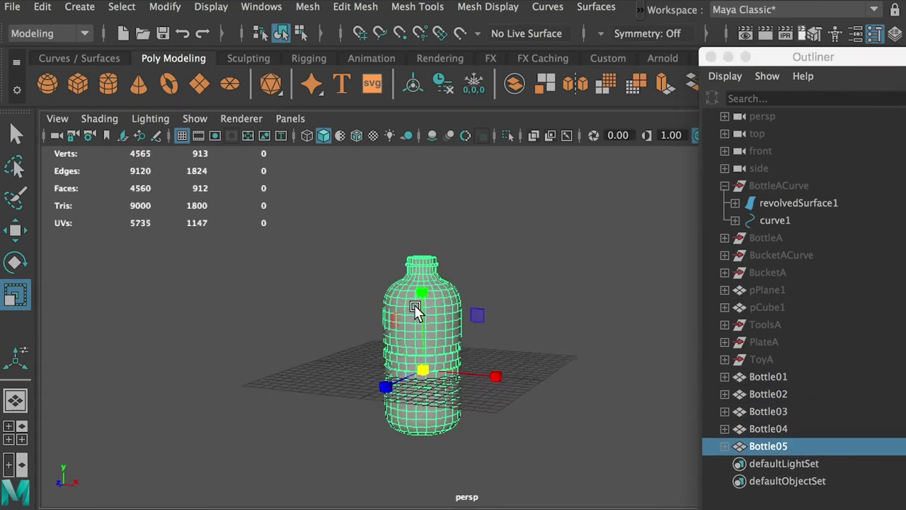
{"action": "right_click_drag", "start_coordinate": [404, 300], "coordinate": [465, 339], "text": "alt"}
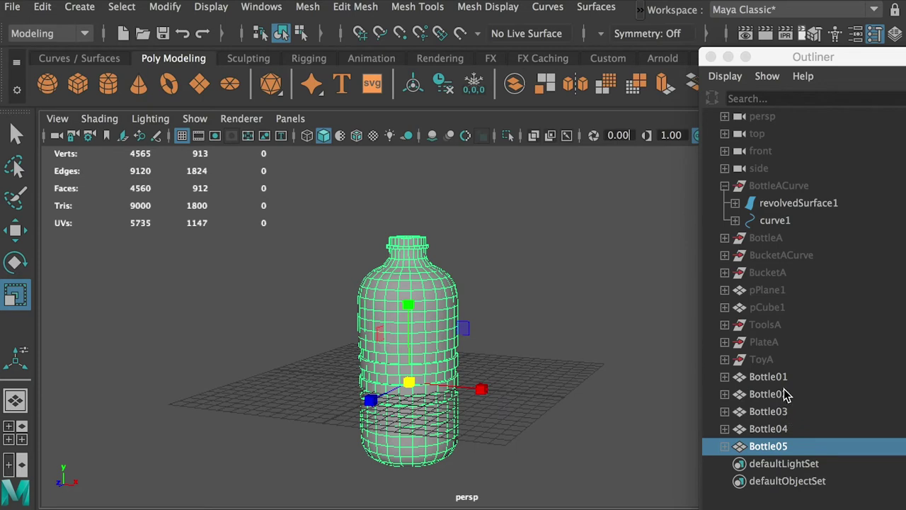
{"action": "key", "text": "ctrl+d"}
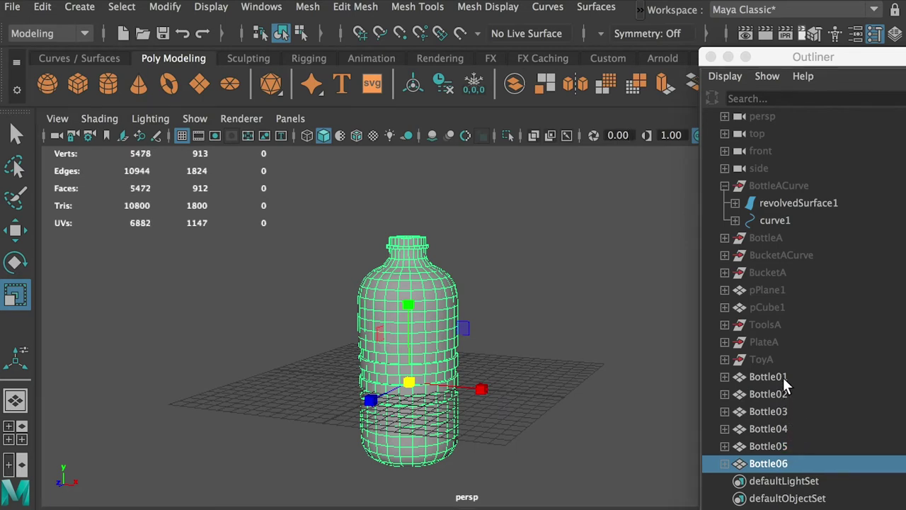
{"action": "key", "text": "Delete"}
Select all five bottles, Bottle01 through Bottle05, and move them straight up above the grid
{"action": "left_click", "coordinate": [767, 446]}
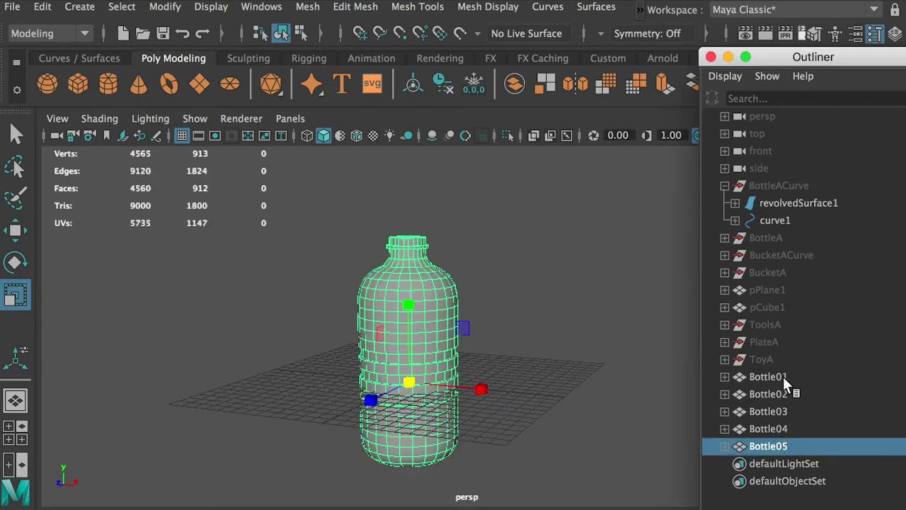
{"action": "left_click", "coordinate": [776, 376], "text": "shift"}
{"action": "key", "text": "w"}
{"action": "left_click_drag", "start_coordinate": [411, 286], "coordinate": [432, 162]}
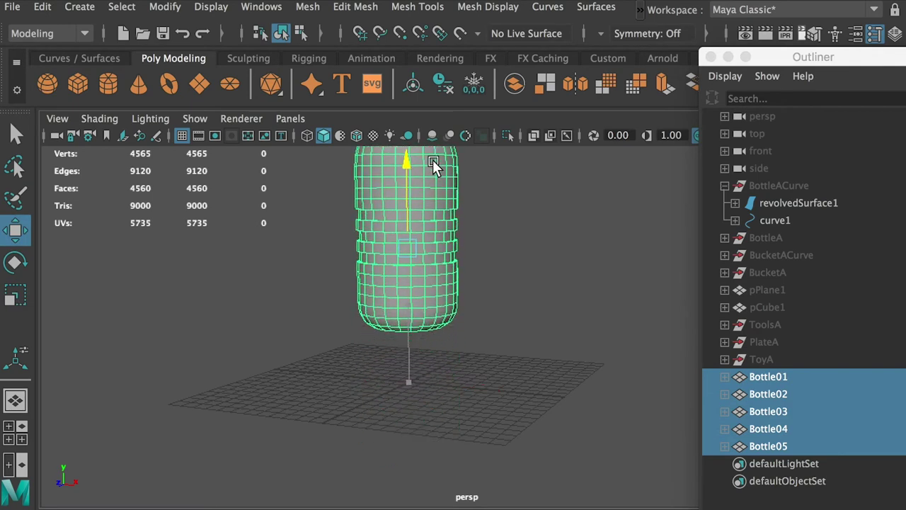
Separate the stacked bottles by moving Bottle03 outward along X and Bottle02 backward along Z
{"action": "right_click_drag", "start_coordinate": [581, 279], "coordinate": [479, 269], "text": "alt"}
{"action": "left_click_drag", "start_coordinate": [479, 269], "coordinate": [460, 229], "text": "alt"}
{"action": "left_click", "coordinate": [516, 254]}
{"action": "left_click", "coordinate": [457, 244]}
{"action": "left_click", "coordinate": [463, 257]}
{"action": "left_click_drag", "start_coordinate": [512, 276], "coordinate": [597, 277]}
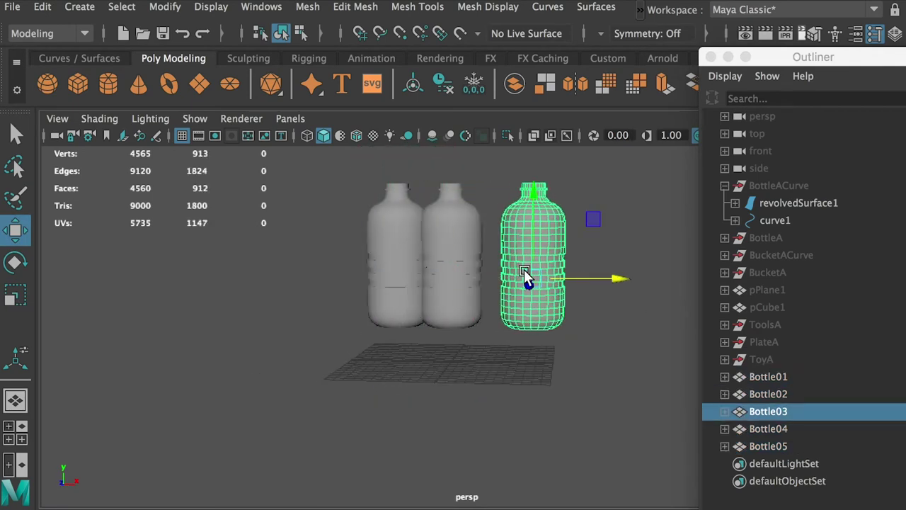
{"action": "left_click", "coordinate": [455, 246]}
{"action": "left_click_drag", "start_coordinate": [501, 285], "coordinate": [465, 279], "text": "alt"}
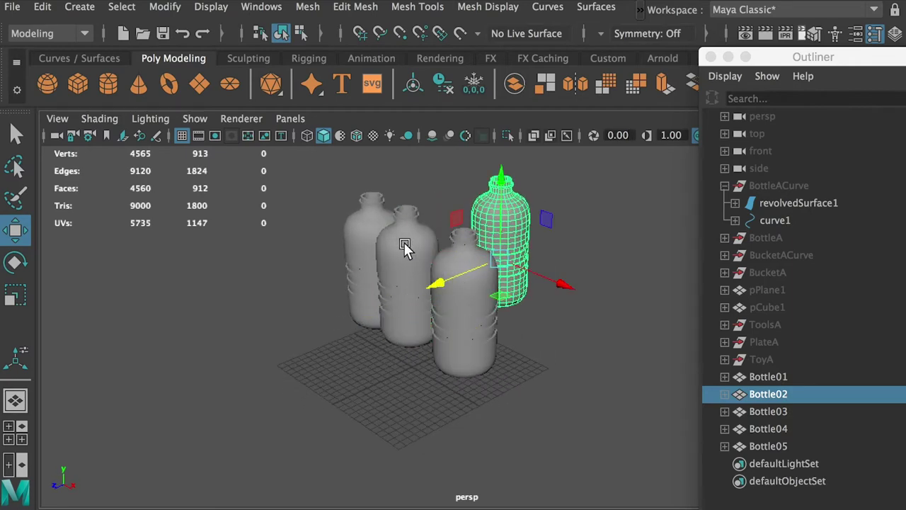
Move Bottle05 forward along Z and Bottle01 outward along negative X, away from the central bottle
{"action": "left_click", "coordinate": [404, 247]}
{"action": "left_click_drag", "start_coordinate": [364, 309], "coordinate": [265, 340]}
{"action": "left_click_drag", "start_coordinate": [320, 325], "coordinate": [463, 348], "text": "alt"}
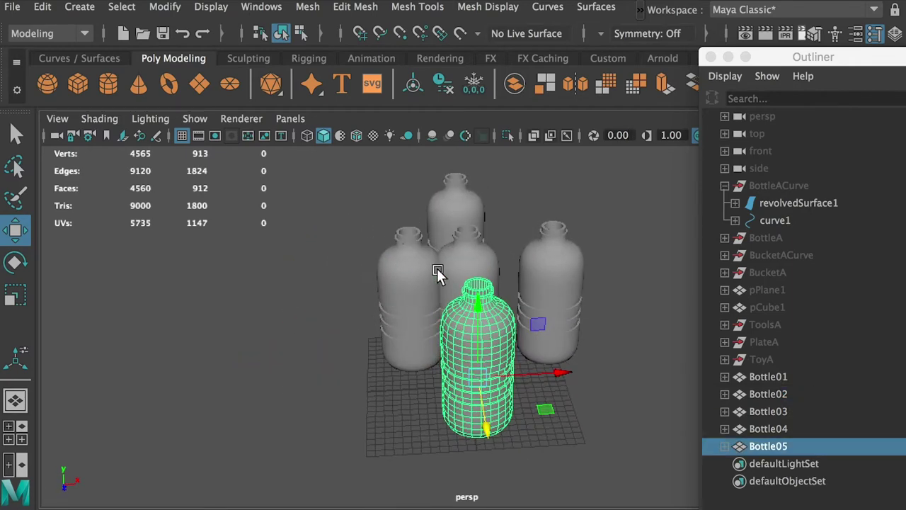
{"action": "left_click", "coordinate": [423, 270]}
{"action": "left_click_drag", "start_coordinate": [501, 319], "coordinate": [457, 320]}
{"action": "left_click_drag", "start_coordinate": [487, 348], "coordinate": [484, 311], "text": "alt"}
Collapse the BottleACurve group and create nCloth on all five bottles using the FX toolset
{"action": "left_click", "coordinate": [725, 186]}
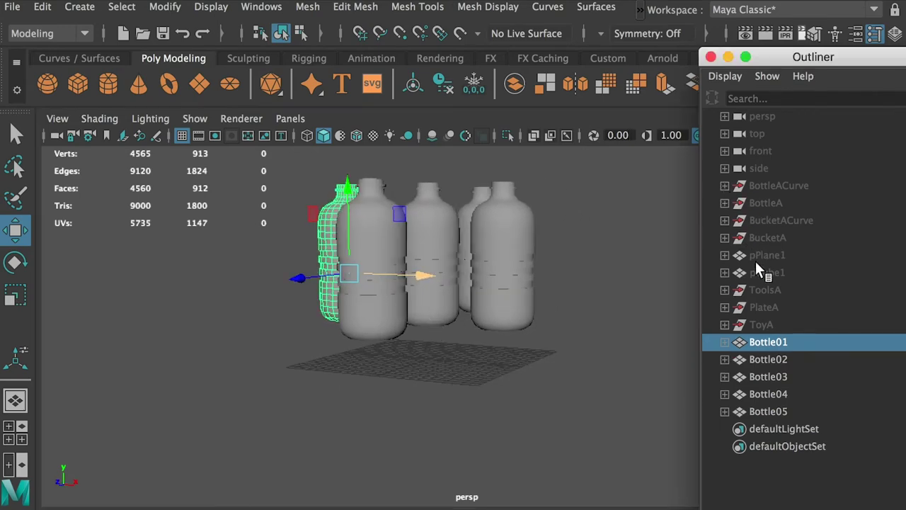
{"action": "left_click_drag", "start_coordinate": [494, 286], "coordinate": [532, 320], "text": "alt"}
{"action": "left_click_drag", "start_coordinate": [644, 178], "coordinate": [245, 277]}
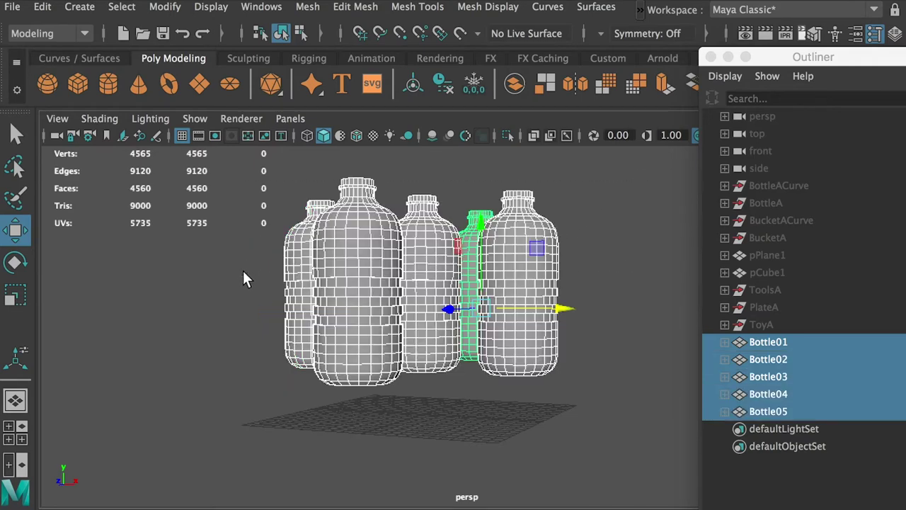
{"action": "left_click_drag", "start_coordinate": [427, 294], "coordinate": [430, 310], "text": "alt"}
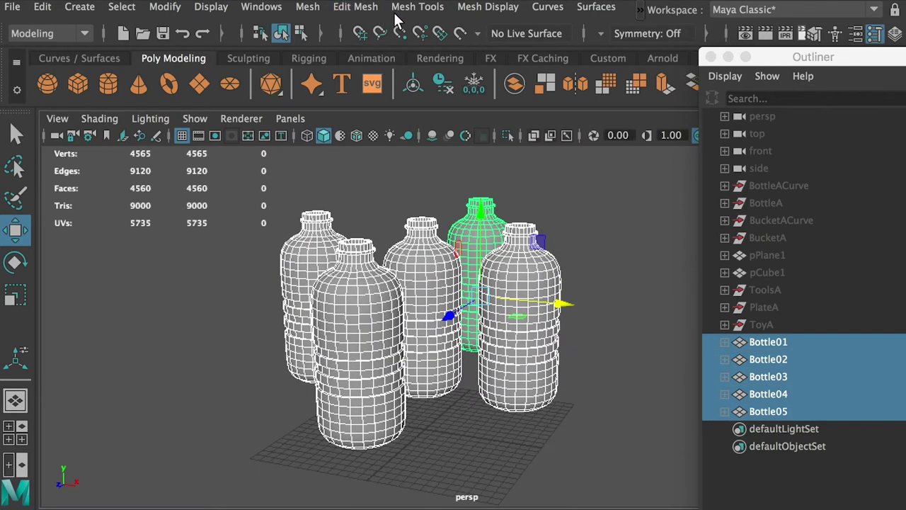
{"action": "left_click", "coordinate": [31, 34]}
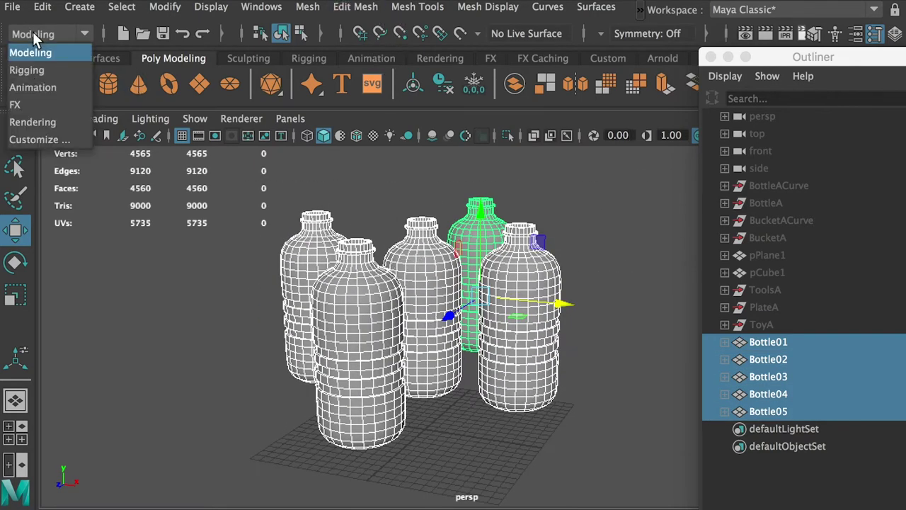
{"action": "left_click", "coordinate": [31, 32]}
{"action": "left_click", "coordinate": [30, 30]}
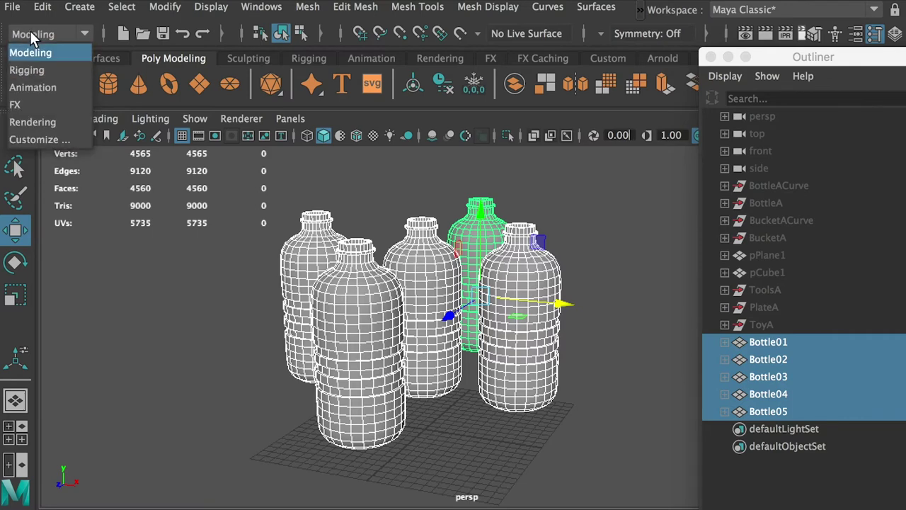
{"action": "left_click", "coordinate": [25, 107]}
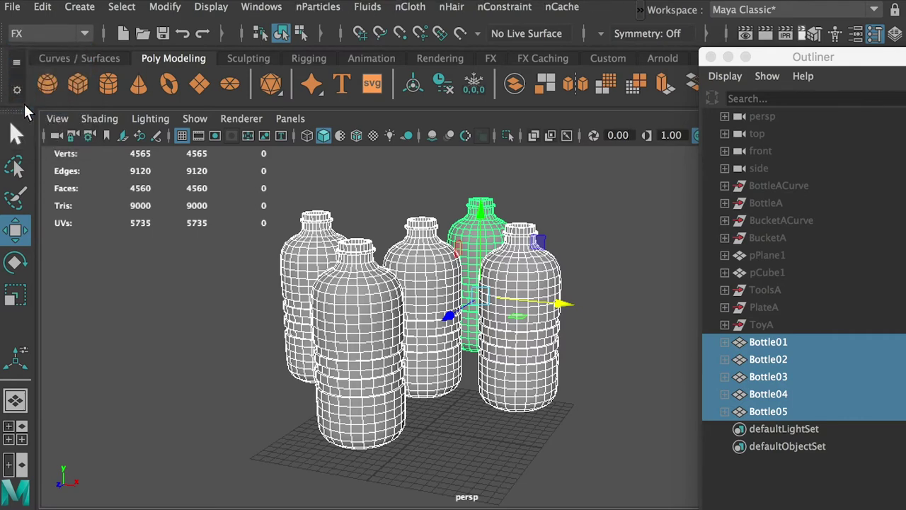
{"action": "left_click", "coordinate": [406, 8]}
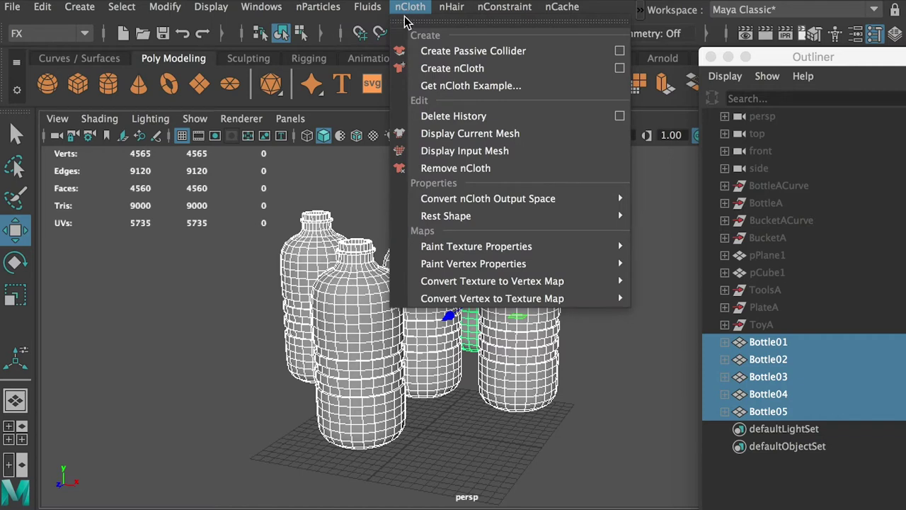
{"action": "left_click", "coordinate": [458, 69]}
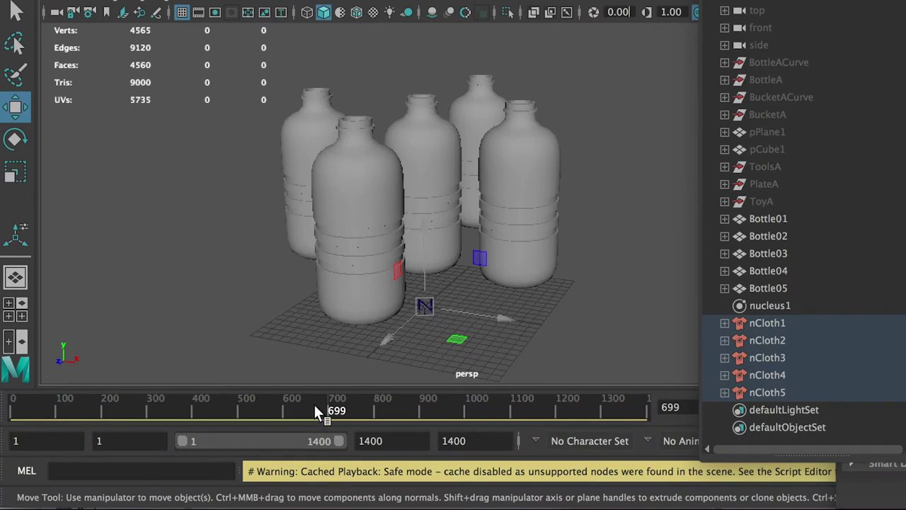
Go to frame 1, play the nCloth simulation to check how the bottles fall, and return to frame 1
{"action": "left_click_drag", "start_coordinate": [319, 407], "coordinate": [8, 428]}
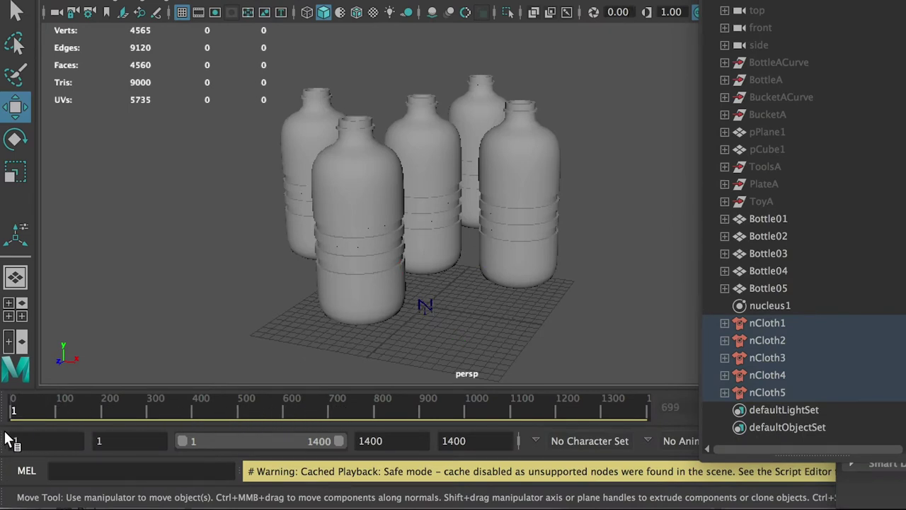
{"action": "left_click_drag", "start_coordinate": [750, 2], "coordinate": [899, 51]}
{"action": "left_click", "coordinate": [849, 64]}
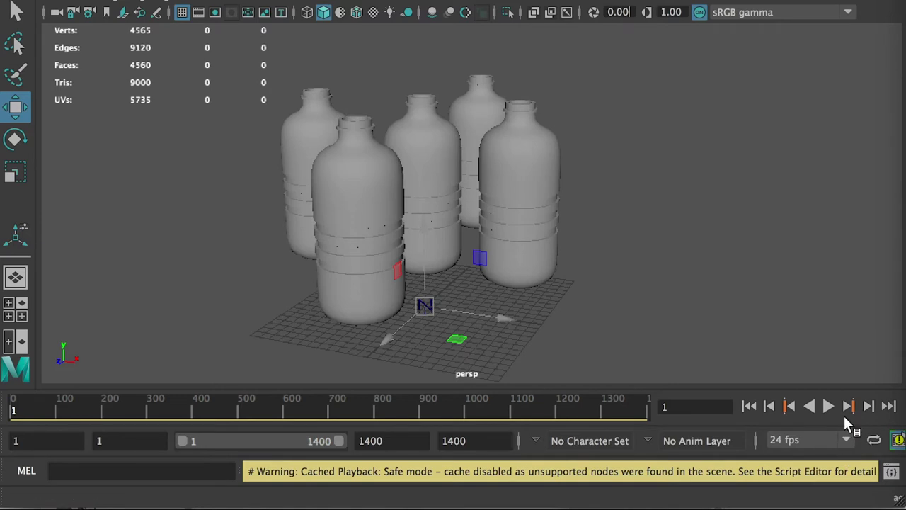
{"action": "left_click", "coordinate": [828, 406]}
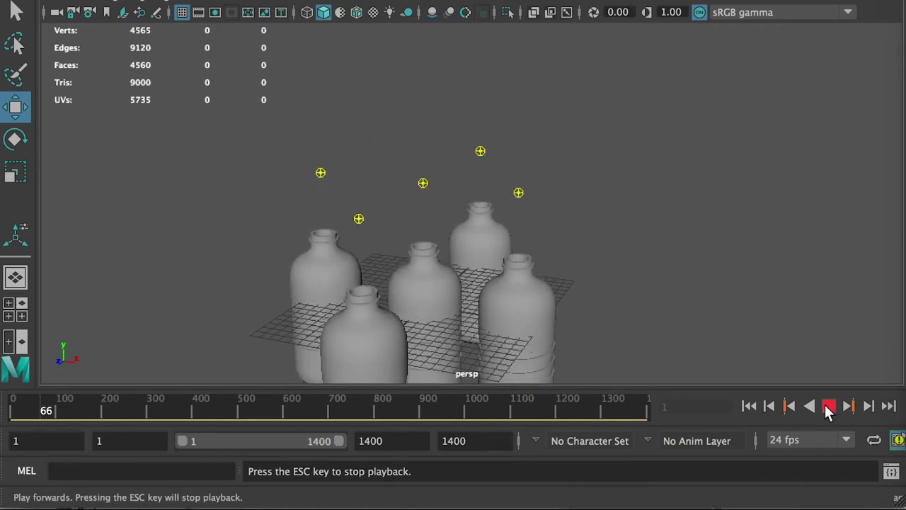
{"action": "left_click", "coordinate": [828, 406]}
{"action": "left_click_drag", "start_coordinate": [40, 408], "coordinate": [10, 407]}
Select Bottle01 through Bottle05 together and raise them above the pCube1 block
{"action": "left_click_drag", "start_coordinate": [409, 190], "coordinate": [427, 198], "text": "alt"}
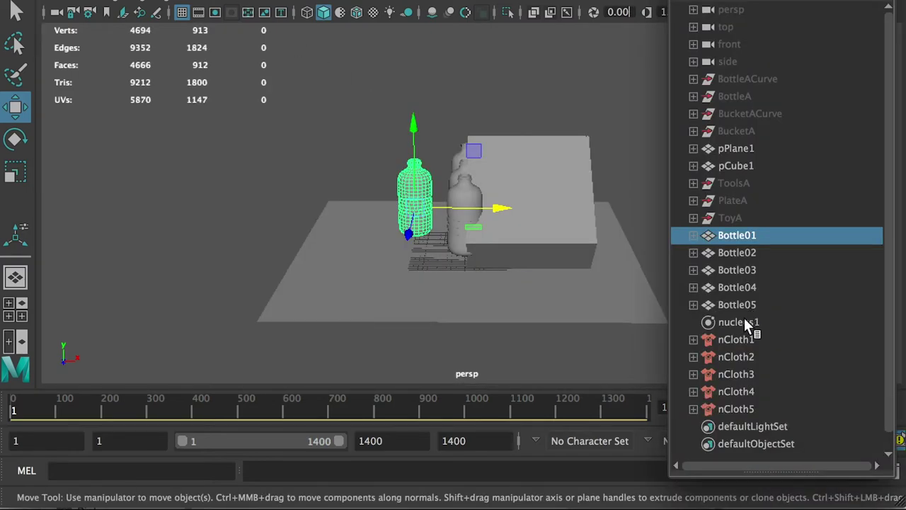
{"action": "left_click", "coordinate": [744, 319], "text": "shift"}
{"action": "left_click", "coordinate": [737, 304]}
{"action": "left_click", "coordinate": [737, 235], "text": "shift"}
{"action": "left_click_drag", "start_coordinate": [407, 129], "coordinate": [479, 91]}
Rotate Bottle03 about 85° around X so it lies on its side, and lower it slightly above the cube
{"action": "right_click_drag", "start_coordinate": [479, 92], "coordinate": [552, 92], "text": "alt"}
{"action": "middle_click_drag", "start_coordinate": [552, 92], "coordinate": [483, 199], "text": "alt"}
{"action": "left_click", "coordinate": [483, 199]}
{"action": "left_click", "coordinate": [478, 137]}
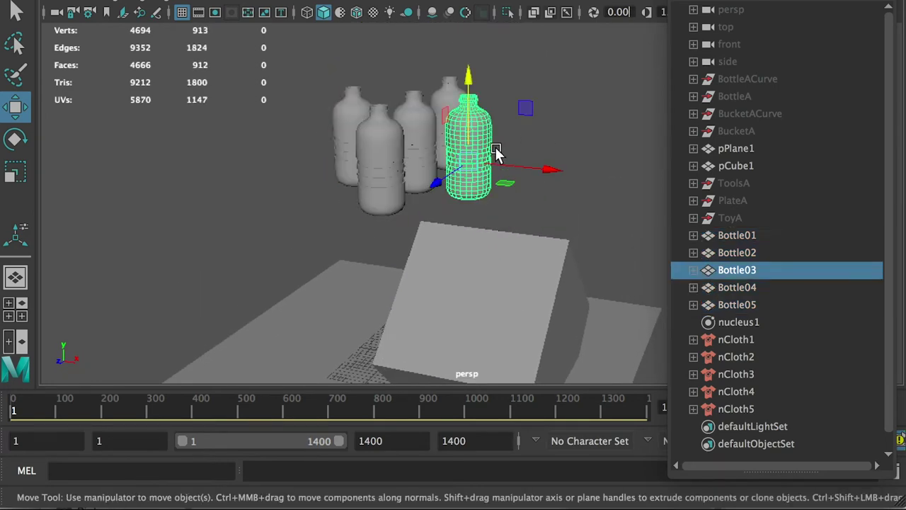
{"action": "key", "text": "e"}
{"action": "left_click_drag", "start_coordinate": [462, 148], "coordinate": [415, 214]}
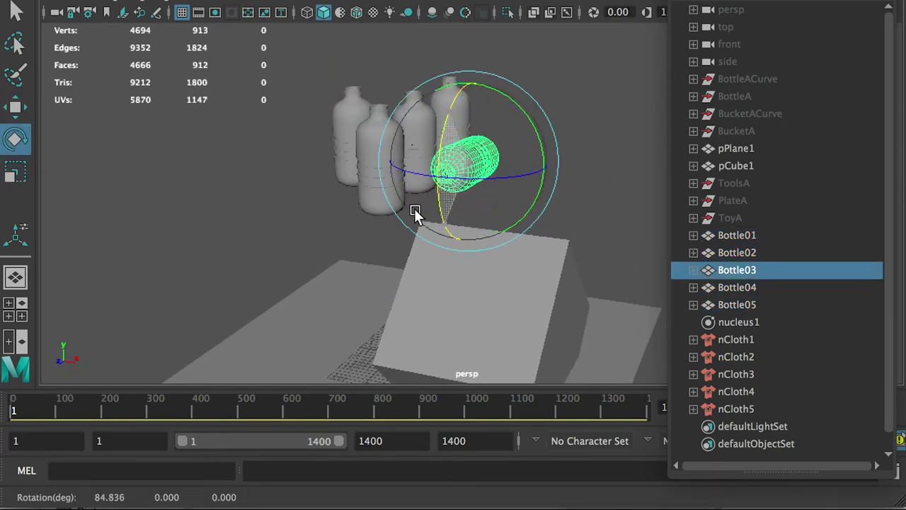
{"action": "left_click_drag", "start_coordinate": [439, 174], "coordinate": [382, 132], "text": "alt"}
{"action": "key", "text": "w"}
{"action": "left_click_drag", "start_coordinate": [406, 47], "coordinate": [404, 80]}
{"action": "left_click_drag", "start_coordinate": [422, 102], "coordinate": [400, 114], "text": "alt"}
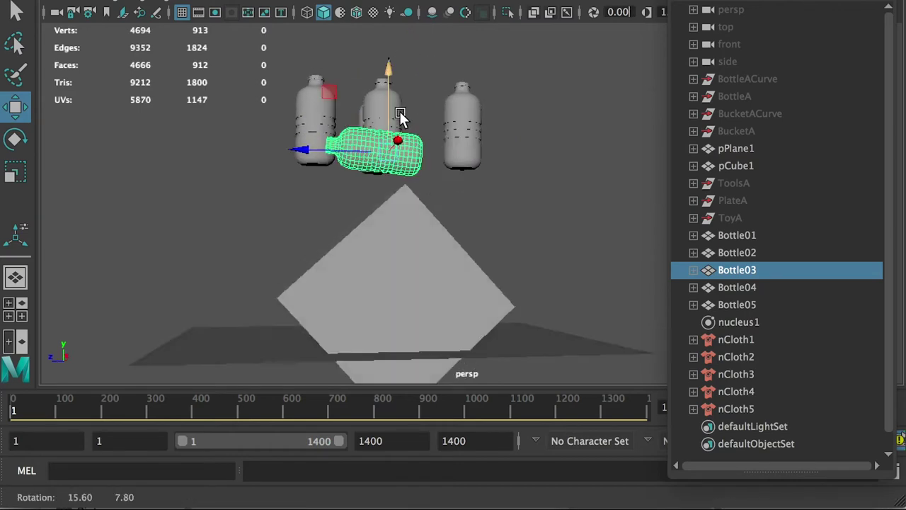
Move Bottle05 outward along negative X and lower it toward the plane
{"action": "left_click_drag", "start_coordinate": [322, 140], "coordinate": [460, 137]}
{"action": "left_click", "coordinate": [461, 137]}
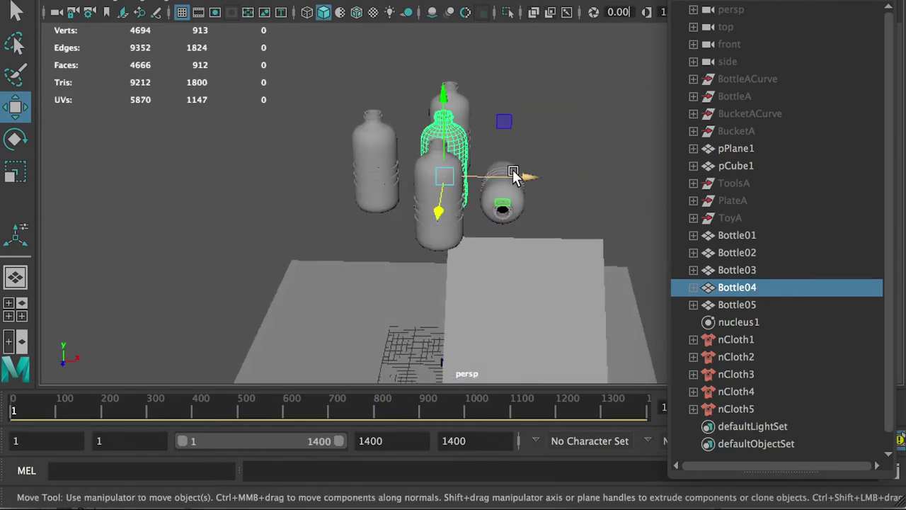
{"action": "left_click", "coordinate": [439, 198]}
{"action": "left_click_drag", "start_coordinate": [503, 214], "coordinate": [306, 211]}
{"action": "middle_click_drag", "start_coordinate": [359, 198], "coordinate": [496, 86], "text": "alt"}
{"action": "left_click_drag", "start_coordinate": [391, 42], "coordinate": [400, 263]}
Lay Bottle05 on its side and adjust its height just above the plane
{"action": "left_click_drag", "start_coordinate": [485, 291], "coordinate": [458, 264]}
{"action": "left_click_drag", "start_coordinate": [394, 296], "coordinate": [362, 206]}
{"action": "left_click_drag", "start_coordinate": [307, 272], "coordinate": [399, 255], "text": "alt"}
{"action": "key", "text": "w"}
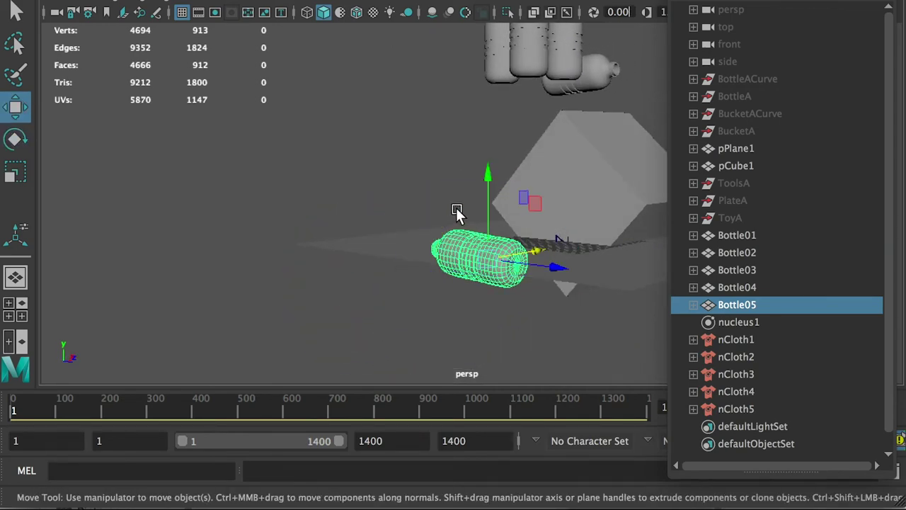
{"action": "left_click_drag", "start_coordinate": [486, 178], "coordinate": [544, 259]}
{"action": "middle_click_drag", "start_coordinate": [544, 259], "coordinate": [379, 284], "text": "alt"}
Lower the central upright bottle and Bottle03 so both hang just above the cube's upper edge
{"action": "left_click_drag", "start_coordinate": [460, 149], "coordinate": [442, 97], "text": "alt"}
{"action": "left_click", "coordinate": [437, 97]}
{"action": "left_click_drag", "start_coordinate": [433, 42], "coordinate": [461, 253]}
{"action": "left_click_drag", "start_coordinate": [415, 61], "coordinate": [458, 77]}
{"action": "left_click", "coordinate": [570, 136]}
{"action": "left_click_drag", "start_coordinate": [539, 86], "coordinate": [538, 106]}
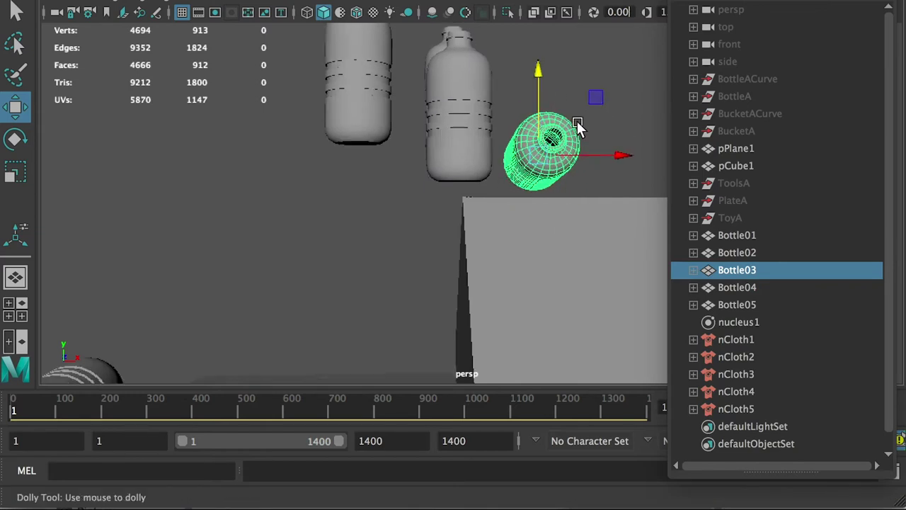
Lower Bottle01 beside the cube and lay it on its side just above the plane
{"action": "right_click_drag", "start_coordinate": [601, 125], "coordinate": [368, 124], "text": "alt"}
{"action": "left_click_drag", "start_coordinate": [367, 123], "coordinate": [374, 131], "text": "alt"}
{"action": "left_click", "coordinate": [407, 145]}
{"action": "right_click_drag", "start_coordinate": [407, 145], "coordinate": [380, 180], "text": "alt"}
{"action": "left_click_drag", "start_coordinate": [380, 180], "coordinate": [453, 185], "text": "alt"}
{"action": "left_click_drag", "start_coordinate": [452, 90], "coordinate": [436, 285]}
{"action": "key", "text": "r"}
{"action": "key", "text": "e"}
{"action": "key", "text": "w"}
{"action": "mouse_move", "coordinate": [433, 174]}
{"action": "left_mouse_down"}
{"action": "mouse_move", "coordinate": [427, 238]}
{"action": "mouse_move", "coordinate": [429, 185]}
{"action": "left_mouse_up"}
{"action": "left_click_drag", "start_coordinate": [429, 186], "coordinate": [432, 167], "text": "alt"}
Lower Bottle02 beside the cube and rotate it into a tilted, upside-down pose
{"action": "left_click", "coordinate": [471, 174]}
{"action": "left_click_drag", "start_coordinate": [478, 186], "coordinate": [276, 177], "text": "alt"}
{"action": "left_click_drag", "start_coordinate": [343, 105], "coordinate": [373, 182]}
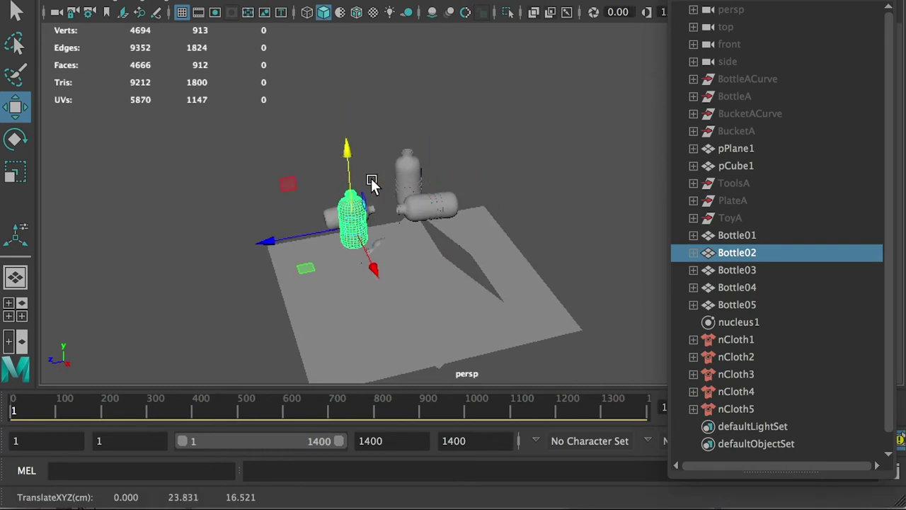
{"action": "key", "text": "e"}
{"action": "left_click_drag", "start_coordinate": [310, 173], "coordinate": [448, 162]}
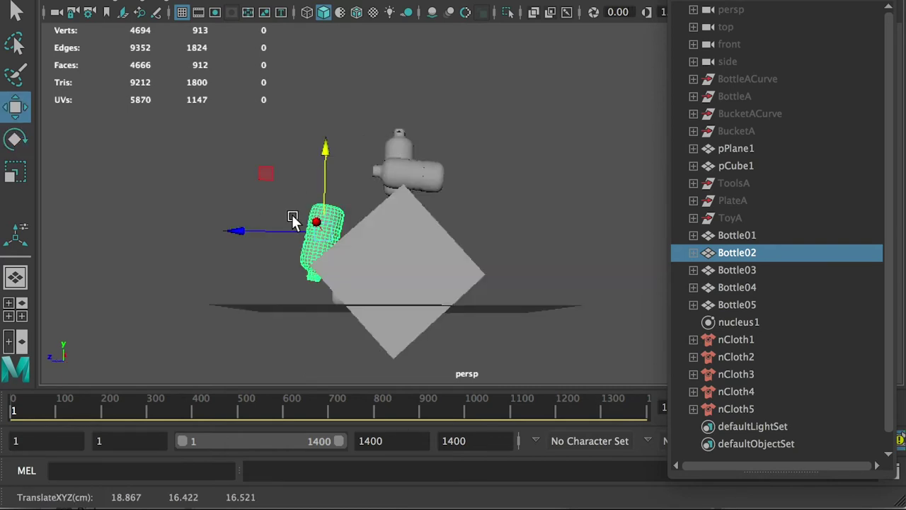
Adjust Bottle02's height and Z position so it hangs just clear of the cube's sloped face
{"action": "left_click_drag", "start_coordinate": [293, 221], "coordinate": [241, 234]}
{"action": "left_click_drag", "start_coordinate": [296, 149], "coordinate": [305, 194]}
{"action": "left_click_drag", "start_coordinate": [227, 263], "coordinate": [251, 253]}
{"action": "mouse_move", "coordinate": [314, 178]}
{"action": "left_mouse_down"}
{"action": "mouse_move", "coordinate": [308, 160]}
{"action": "mouse_move", "coordinate": [307, 173]}
{"action": "left_mouse_up"}
{"action": "left_click_drag", "start_coordinate": [242, 251], "coordinate": [234, 251]}
{"action": "left_click_drag", "start_coordinate": [305, 173], "coordinate": [473, 177]}
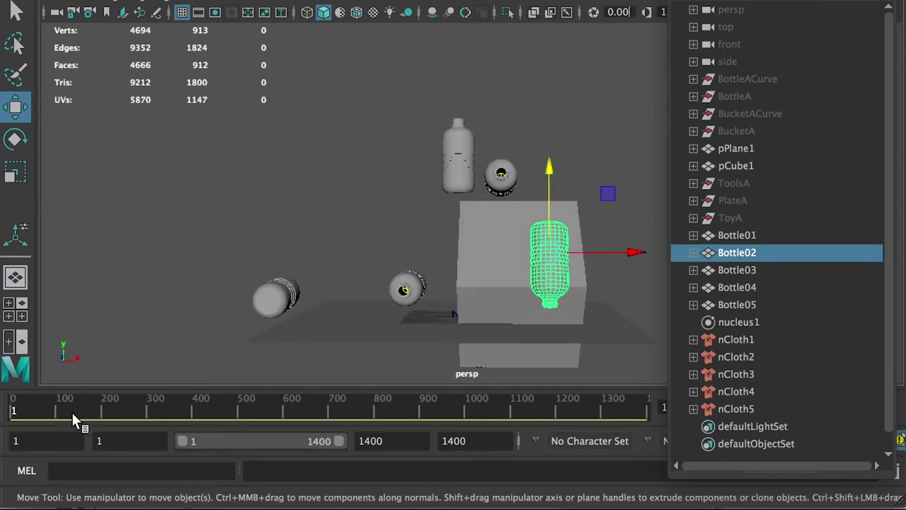
Move the Outliner out of the viewport, play the nCloth simulation from frame 1, and return to frame 1
{"action": "left_click_drag", "start_coordinate": [778, 2], "coordinate": [905, 1]}
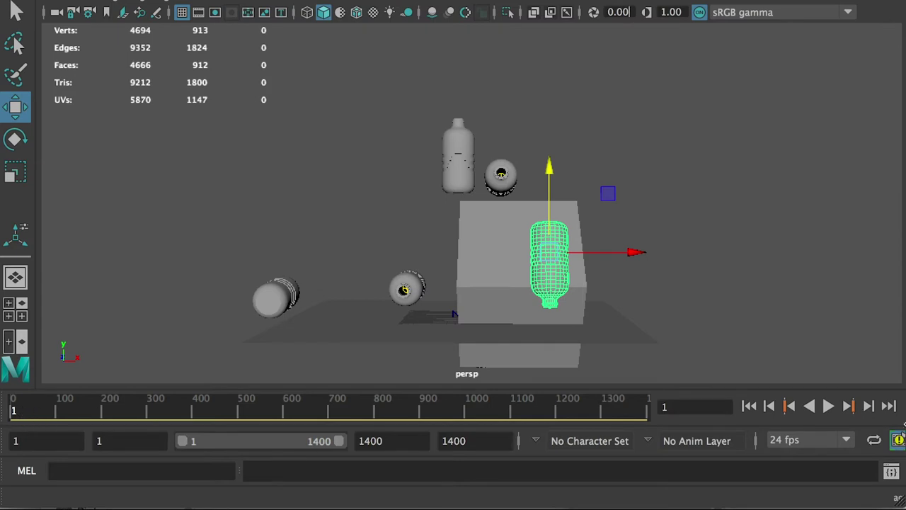
{"action": "left_click", "coordinate": [828, 407]}
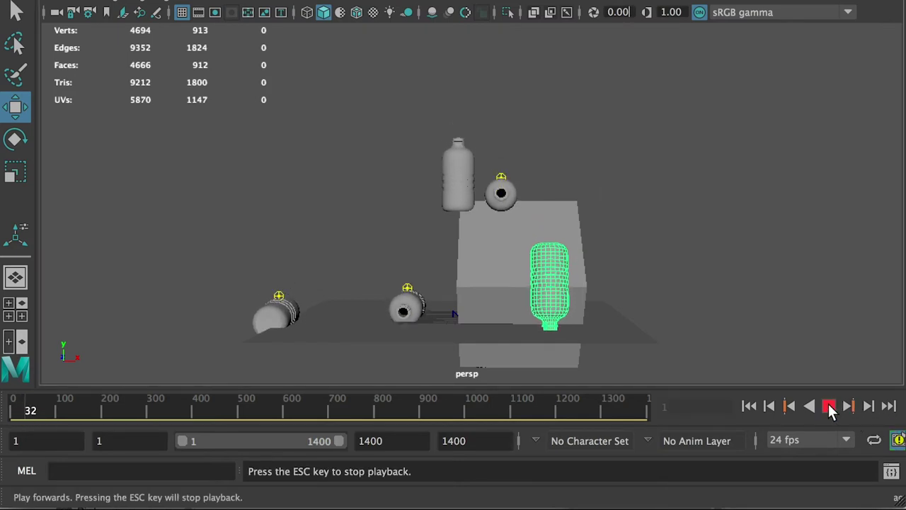
{"action": "left_click", "coordinate": [828, 406]}
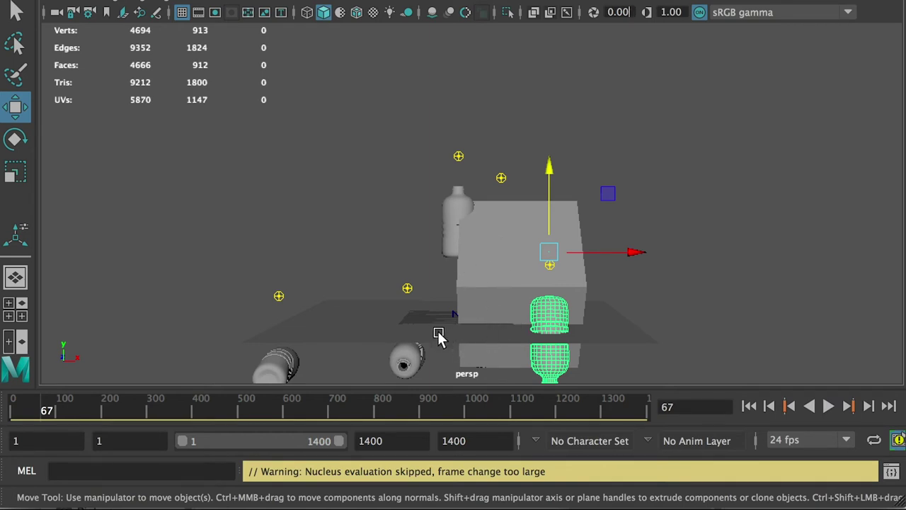
{"action": "left_click_drag", "start_coordinate": [50, 407], "coordinate": [11, 407]}
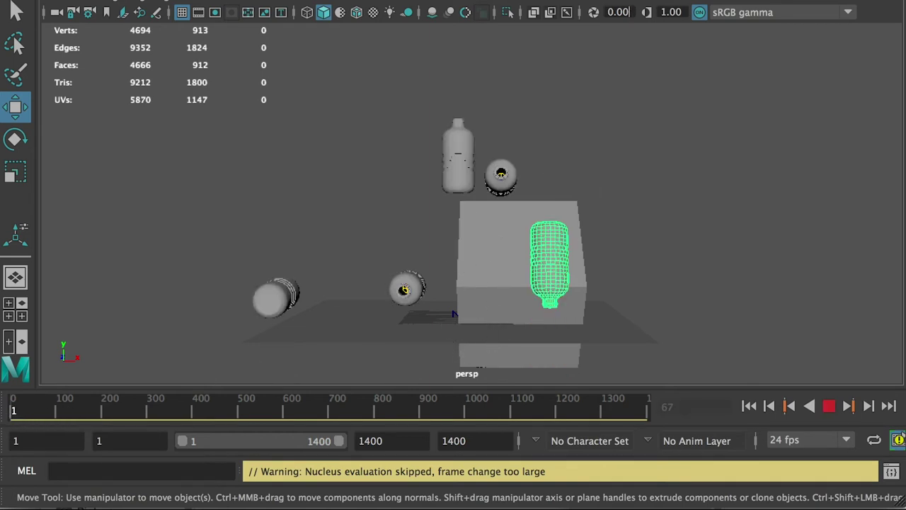
Make the cube and the plane passive colliders for the nCloth bottles
{"action": "left_click", "coordinate": [484, 248]}
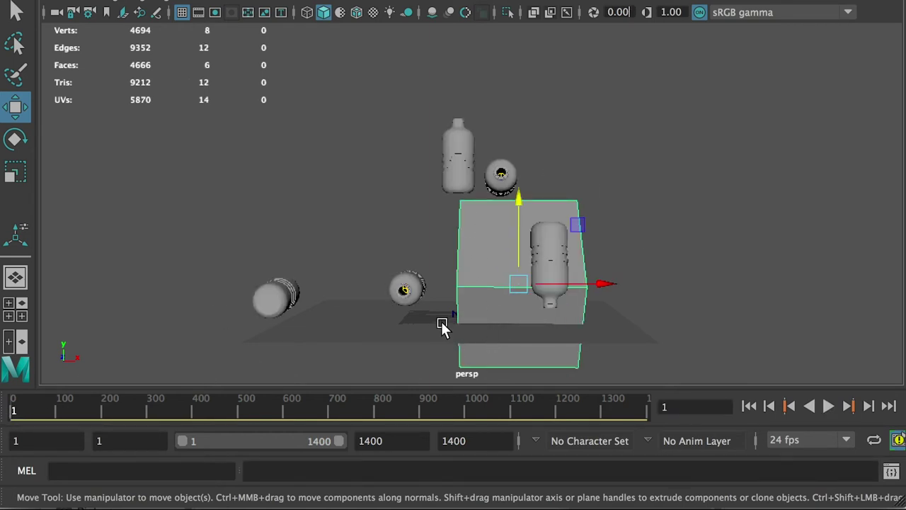
{"action": "left_click", "coordinate": [341, 326], "text": "shift"}
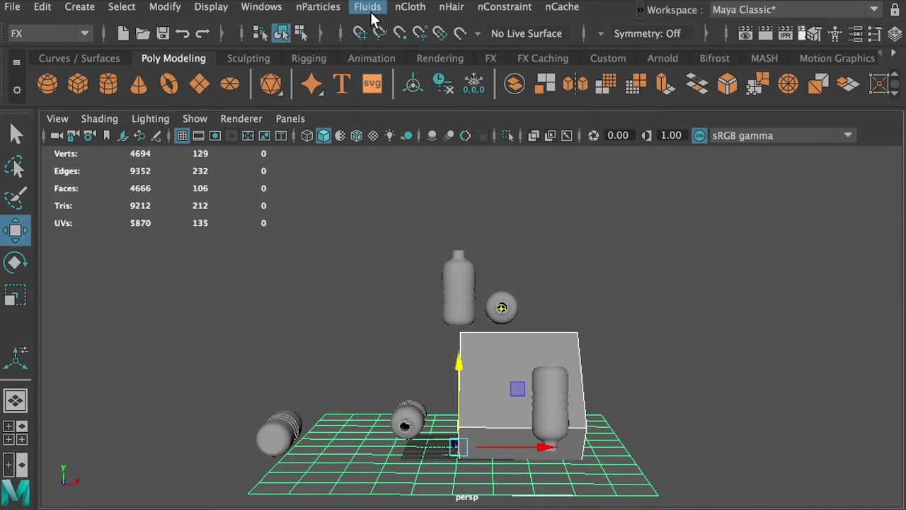
{"action": "left_click", "coordinate": [409, 7]}
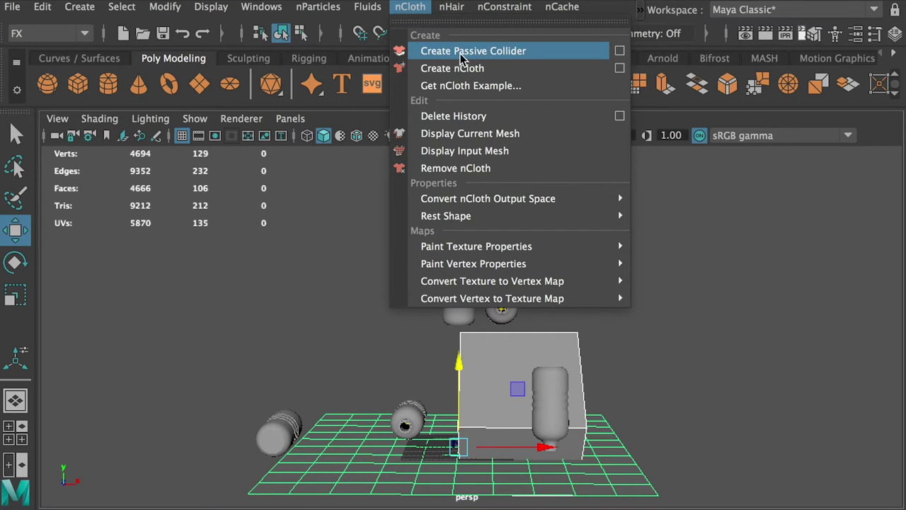
{"action": "left_click", "coordinate": [486, 51]}
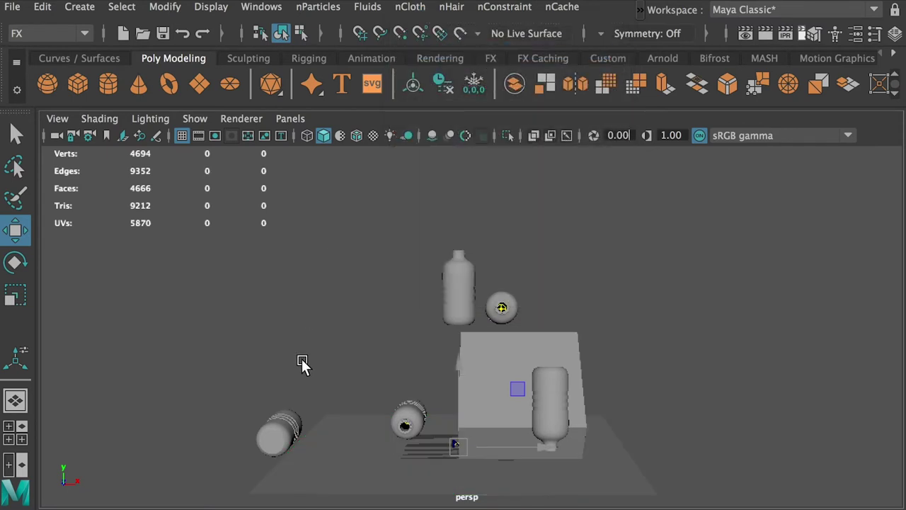
Select the cube and plane again, and play the simulation from frame 1 to about frame 82
{"action": "left_click", "coordinate": [514, 342]}
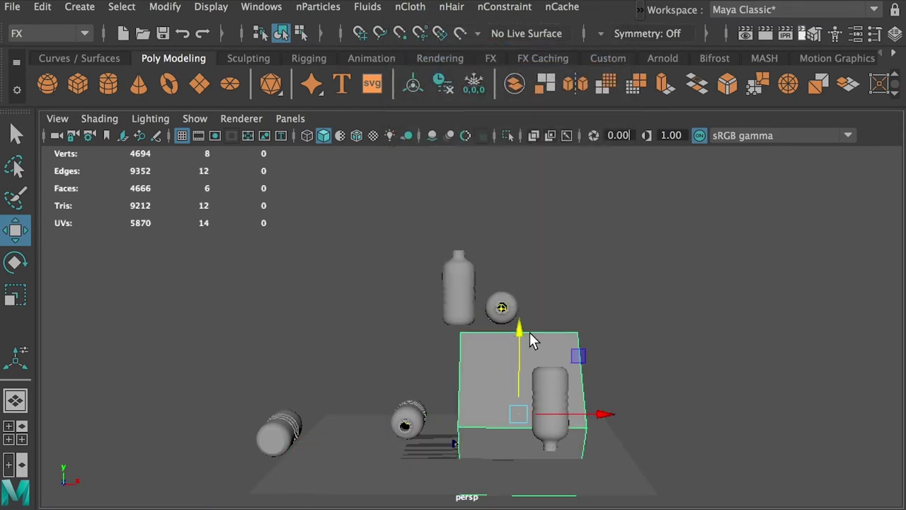
{"action": "left_click", "coordinate": [335, 445], "text": "shift"}
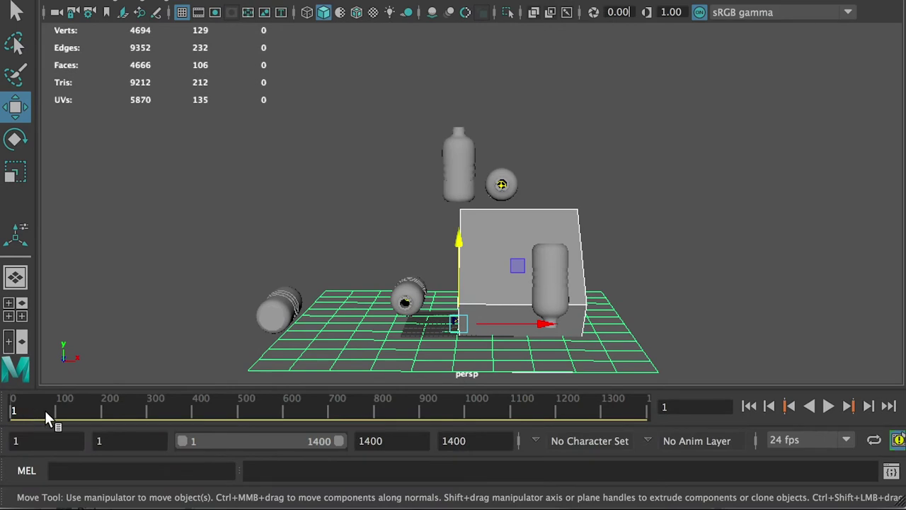
{"action": "left_click", "coordinate": [828, 407]}
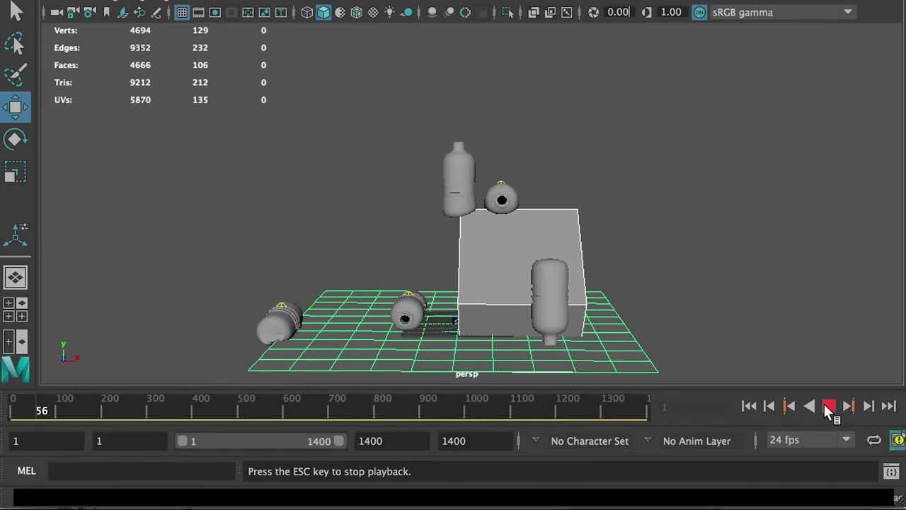
{"action": "left_click", "coordinate": [828, 407]}
Examine from several angles how the bottles deform against the cube and plane
{"action": "left_click_drag", "start_coordinate": [656, 265], "coordinate": [334, 198], "text": "alt"}
{"action": "right_click_drag", "start_coordinate": [334, 198], "coordinate": [440, 165], "text": "alt"}
{"action": "middle_click_drag", "start_coordinate": [440, 165], "coordinate": [528, 194], "text": "alt"}
{"action": "right_click_drag", "start_coordinate": [396, 260], "coordinate": [463, 260], "text": "alt"}
{"action": "left_click_drag", "start_coordinate": [464, 261], "coordinate": [392, 243], "text": "alt"}
{"action": "right_click_drag", "start_coordinate": [443, 235], "coordinate": [500, 234], "text": "alt"}
{"action": "left_click_drag", "start_coordinate": [500, 235], "coordinate": [433, 209], "text": "alt"}
{"action": "left_click_drag", "start_coordinate": [562, 253], "coordinate": [690, 298], "text": "alt"}
{"action": "middle_click_drag", "start_coordinate": [690, 297], "coordinate": [561, 228], "text": "alt"}
{"action": "left_click_drag", "start_coordinate": [560, 234], "coordinate": [227, 239], "text": "alt"}
{"action": "right_click_drag", "start_coordinate": [226, 238], "coordinate": [303, 225], "text": "alt"}
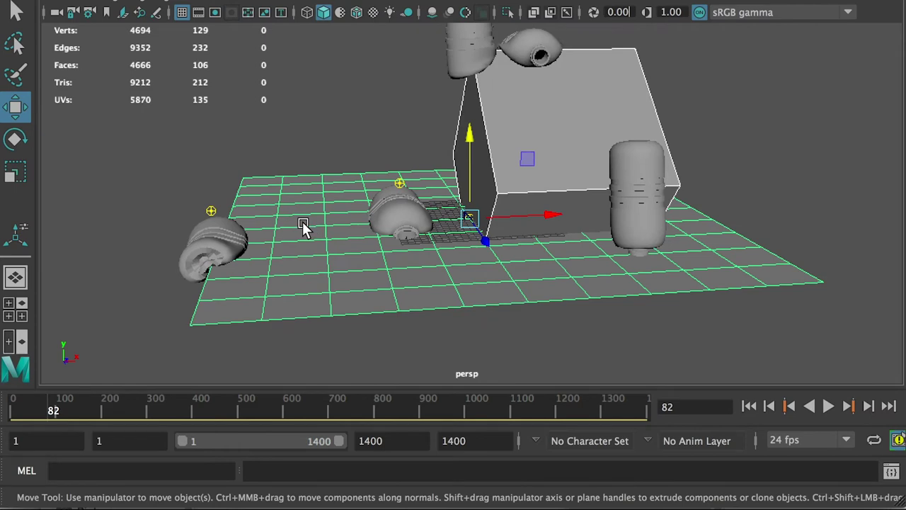
{"action": "left_click_drag", "start_coordinate": [303, 225], "coordinate": [404, 210], "text": "alt"}
{"action": "left_click_drag", "start_coordinate": [311, 250], "coordinate": [213, 243], "text": "alt"}
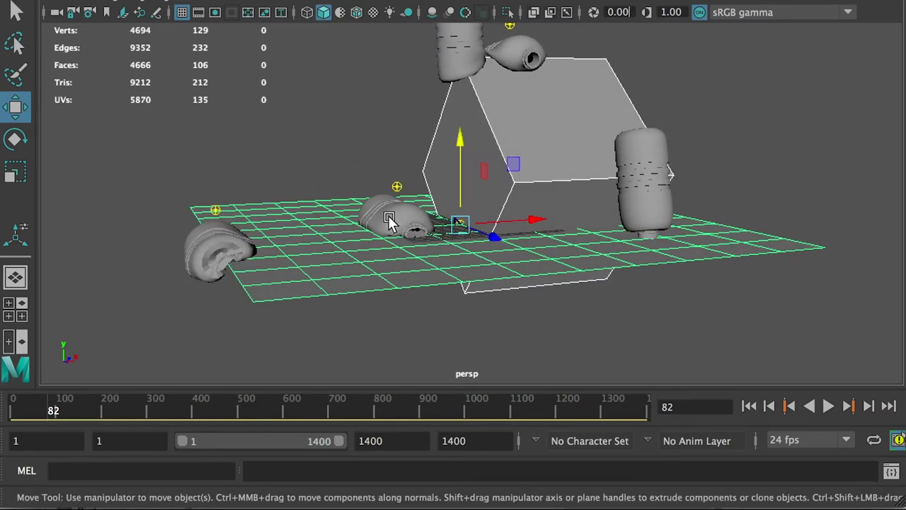
{"action": "right_click_drag", "start_coordinate": [373, 225], "coordinate": [368, 263], "text": "alt"}
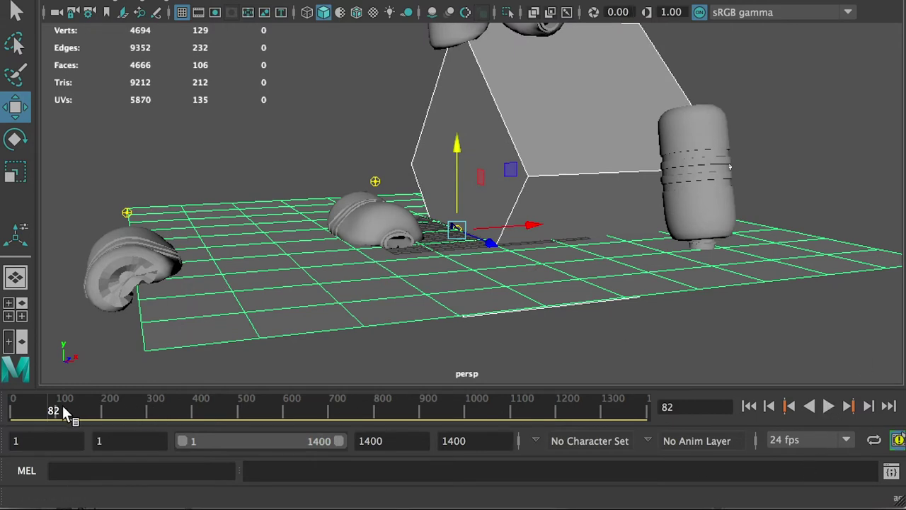
Scrub ahead on the timeline, return to frame 1, and replay the simulation to frame 93
{"action": "left_click_drag", "start_coordinate": [49, 409], "coordinate": [112, 413]}
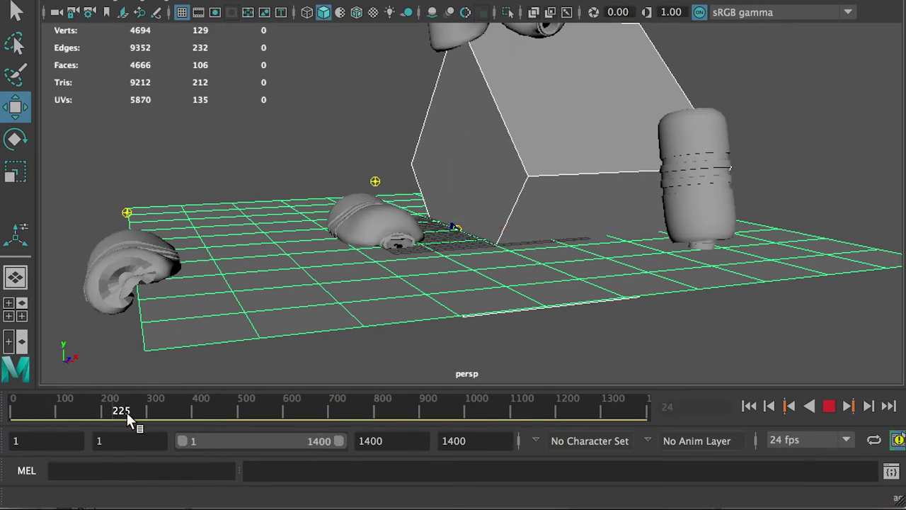
{"action": "left_click_drag", "start_coordinate": [233, 411], "coordinate": [2, 421]}
{"action": "right_click_drag", "start_coordinate": [302, 268], "coordinate": [213, 281], "text": "alt"}
{"action": "mouse_move", "coordinate": [227, 283]}
{"action": "left_mouse_down", "text": "alt"}
{"action": "mouse_move", "coordinate": [214, 274]}
{"action": "mouse_move", "coordinate": [233, 279]}
{"action": "mouse_move", "coordinate": [246, 261]}
{"action": "mouse_move", "coordinate": [236, 248]}
{"action": "mouse_move", "coordinate": [201, 277]}
{"action": "mouse_move", "coordinate": [217, 281]}
{"action": "left_mouse_up", "text": "alt"}
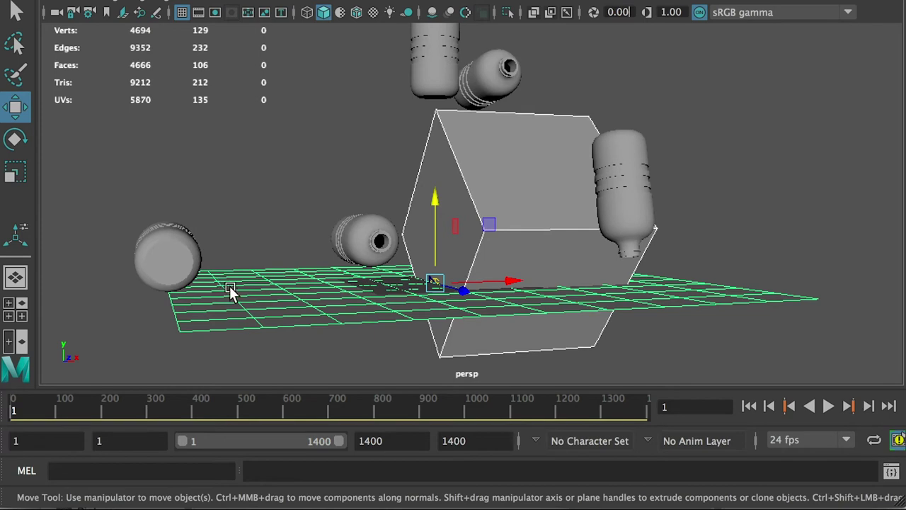
{"action": "middle_click_drag", "start_coordinate": [229, 290], "coordinate": [226, 307], "text": "alt"}
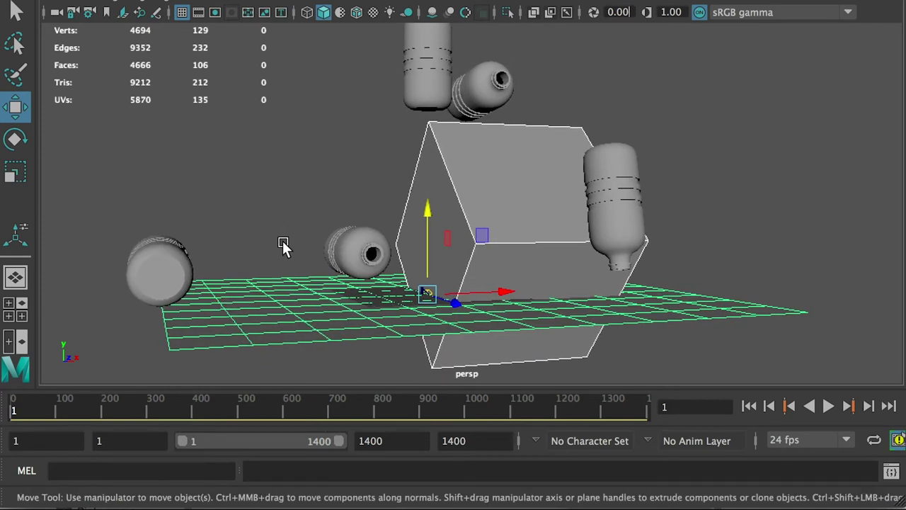
{"action": "left_click", "coordinate": [828, 406]}
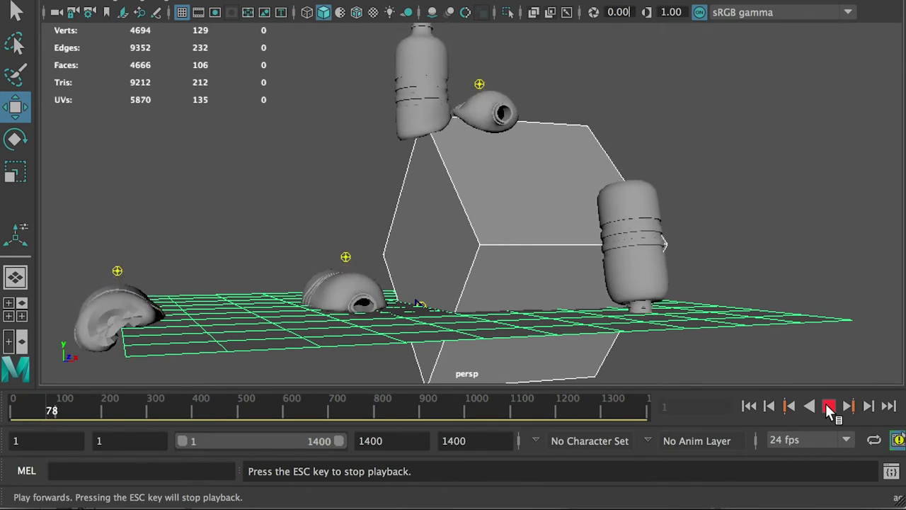
{"action": "left_click", "coordinate": [828, 408]}
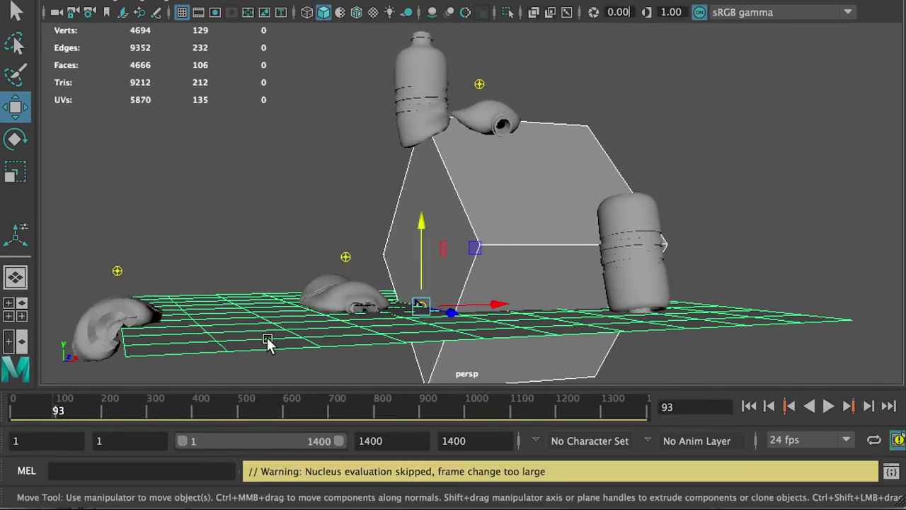
Delete the history of the two collapsed bottles lying at the plane
{"action": "left_click", "coordinate": [344, 297]}
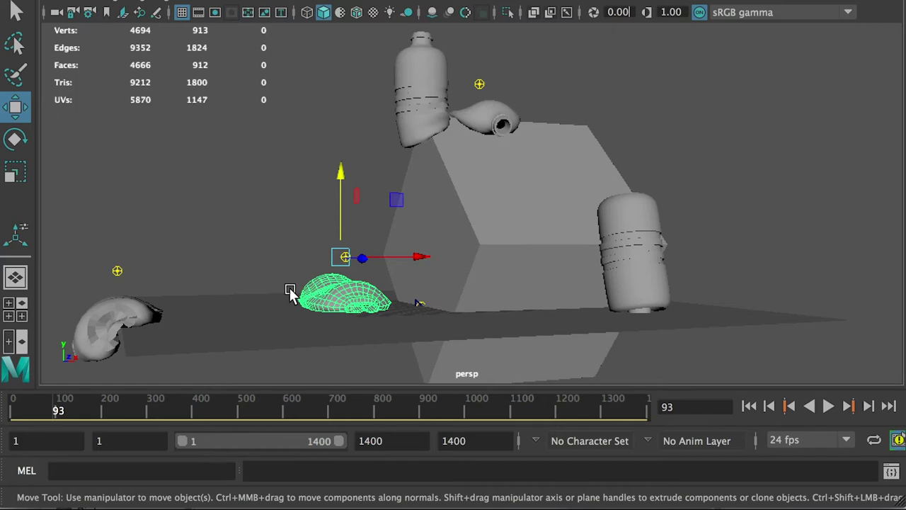
{"action": "left_click", "coordinate": [103, 320]}
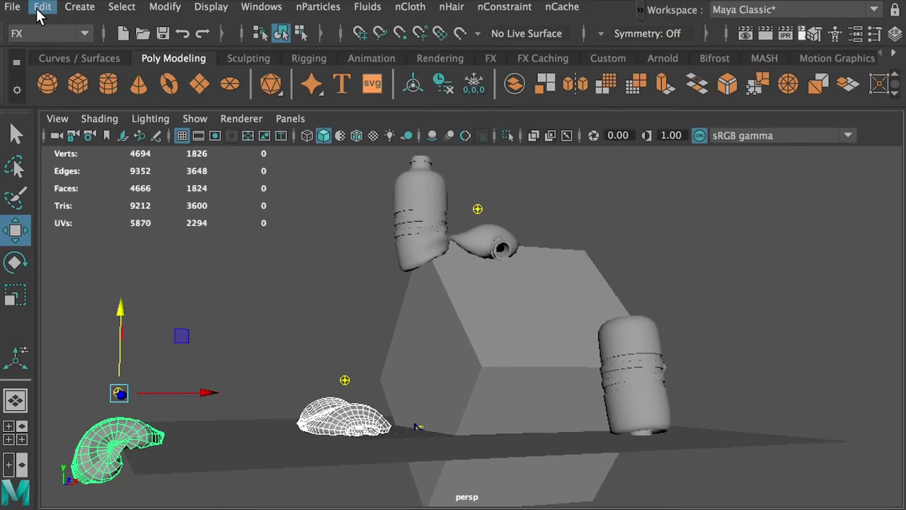
{"action": "left_click", "coordinate": [42, 6]}
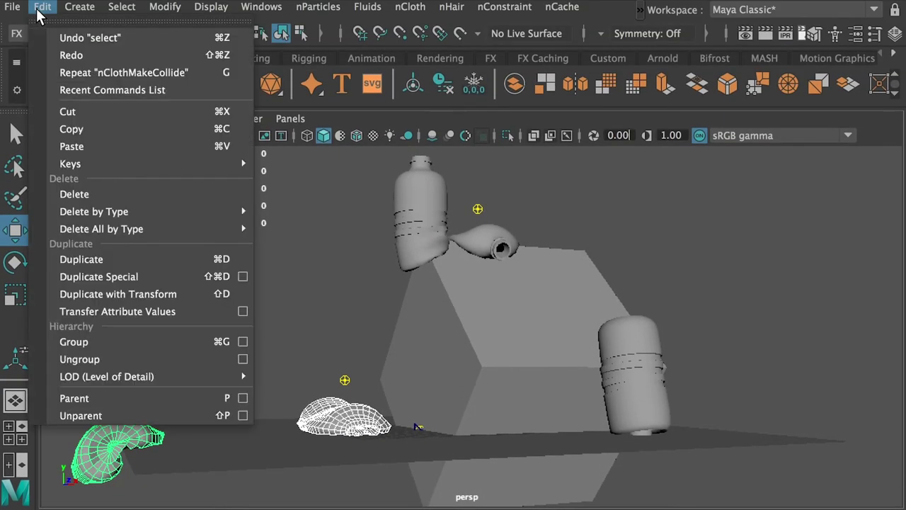
{"action": "mouse_move", "coordinate": [156, 199]}
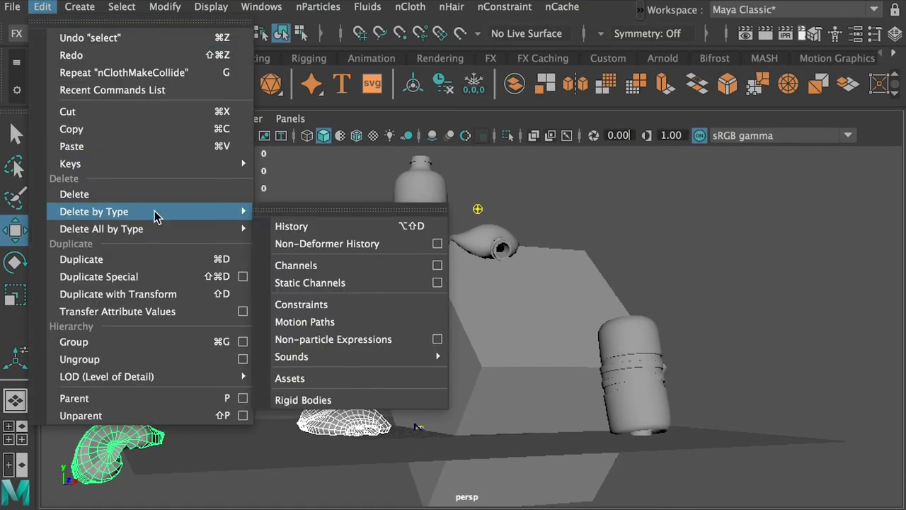
{"action": "left_click", "coordinate": [311, 227]}
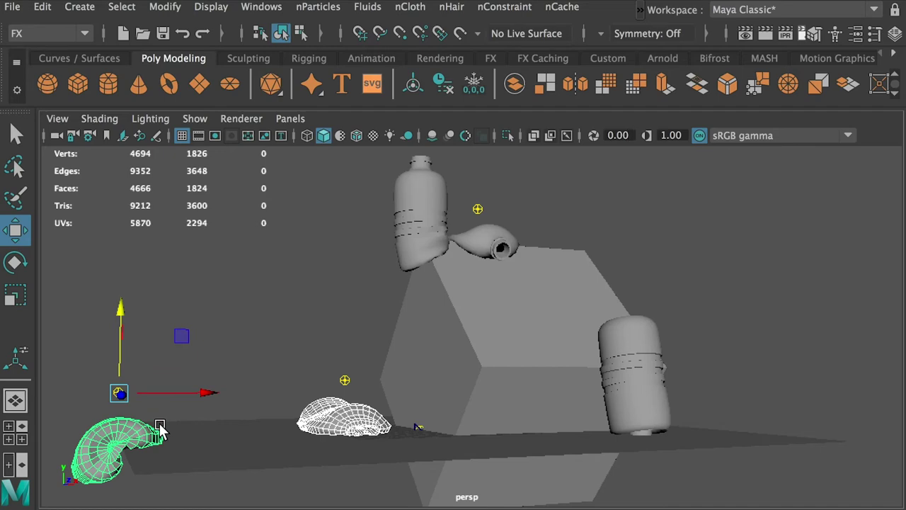
Raise the two collapsed bottles well above the plane
{"action": "left_click_drag", "start_coordinate": [282, 404], "coordinate": [210, 406], "text": "alt"}
{"action": "left_click_drag", "start_coordinate": [134, 326], "coordinate": [155, 160]}
{"action": "left_click_drag", "start_coordinate": [247, 293], "coordinate": [317, 345], "text": "alt"}
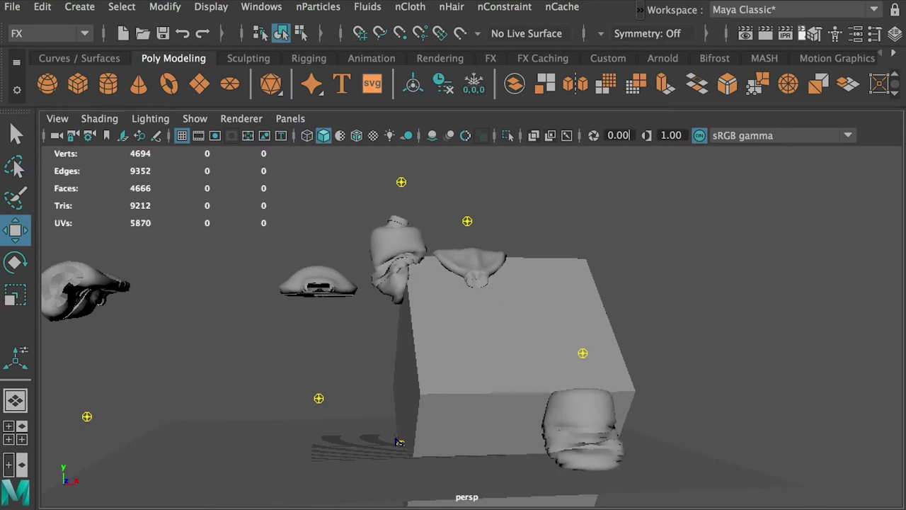
Delete the history of the three crushed bottles around the cube
{"action": "right_click_drag", "start_coordinate": [387, 264], "coordinate": [432, 289], "text": "alt"}
{"action": "middle_click_drag", "start_coordinate": [376, 283], "coordinate": [494, 279], "text": "alt"}
{"action": "left_click_drag", "start_coordinate": [372, 267], "coordinate": [439, 281], "text": "alt"}
{"action": "left_click", "coordinate": [448, 247]}
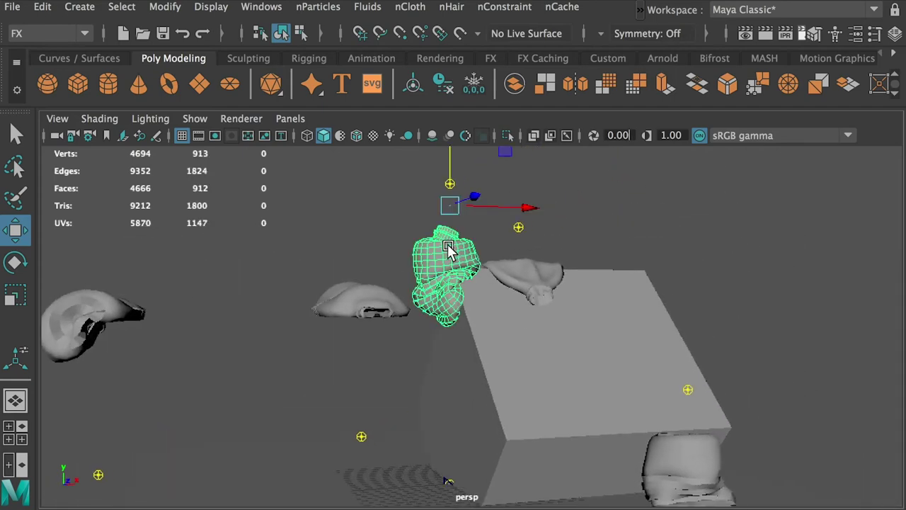
{"action": "left_click", "coordinate": [521, 272], "text": "shift"}
{"action": "left_click_drag", "start_coordinate": [563, 310], "coordinate": [605, 382], "text": "alt"}
{"action": "left_click", "coordinate": [609, 375], "text": "shift"}
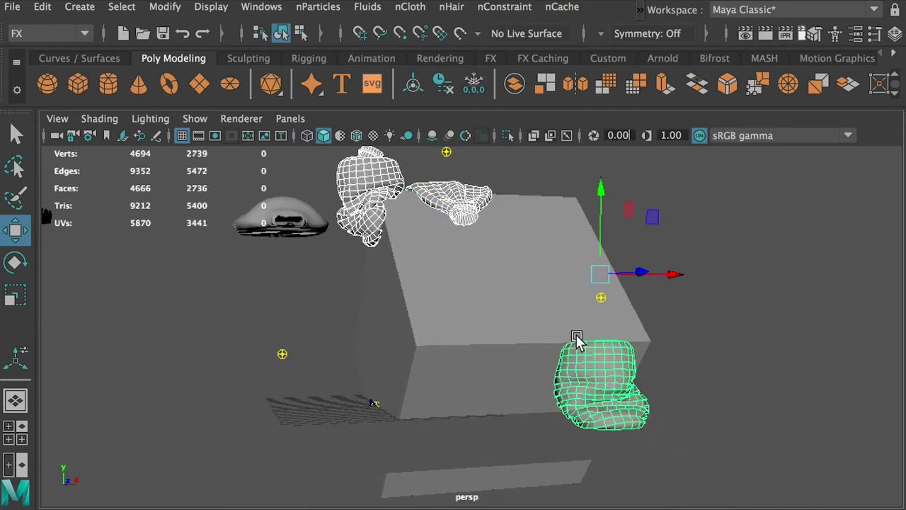
{"action": "left_click", "coordinate": [44, 9]}
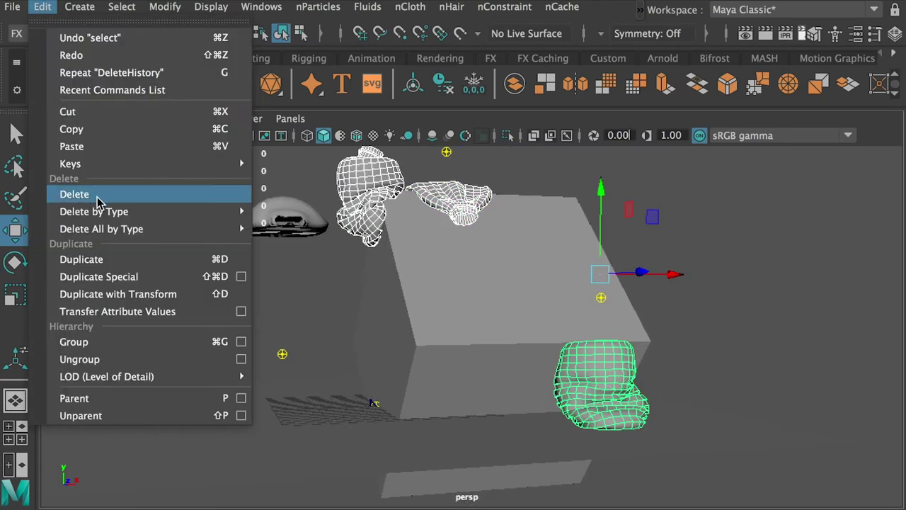
{"action": "mouse_move", "coordinate": [99, 211]}
{"action": "left_click", "coordinate": [301, 225]}
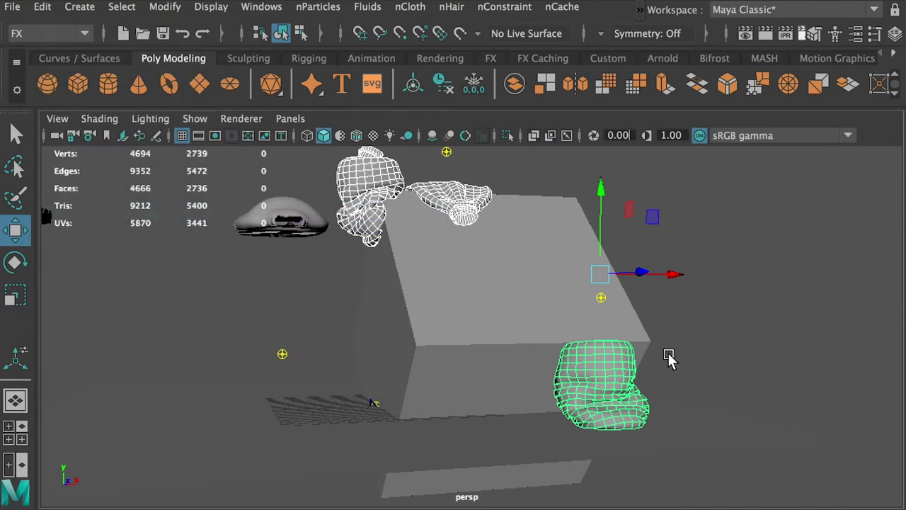
{"action": "right_click_drag", "start_coordinate": [373, 402], "coordinate": [400, 380], "text": "alt"}
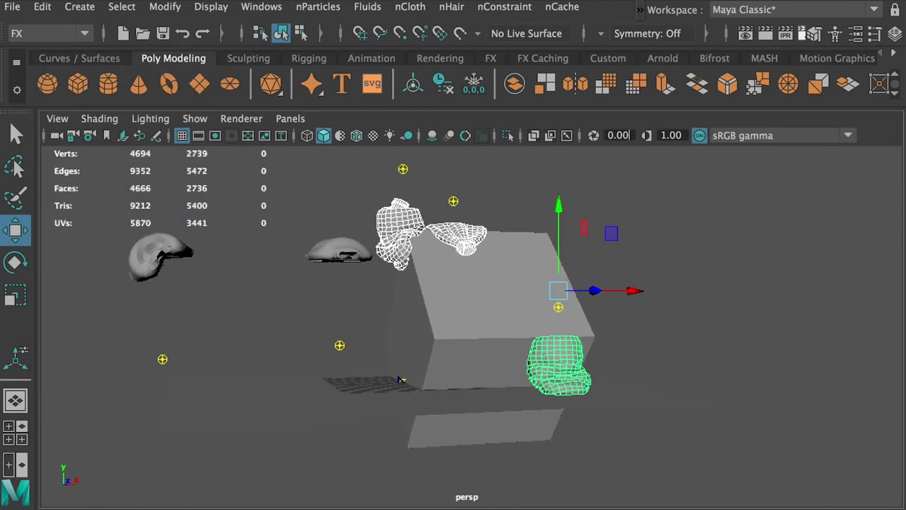
Play the simulation briefly, stop it, and return the timeline to frame 1
{"action": "left_click", "coordinate": [829, 455]}
{"action": "left_click", "coordinate": [720, 387]}
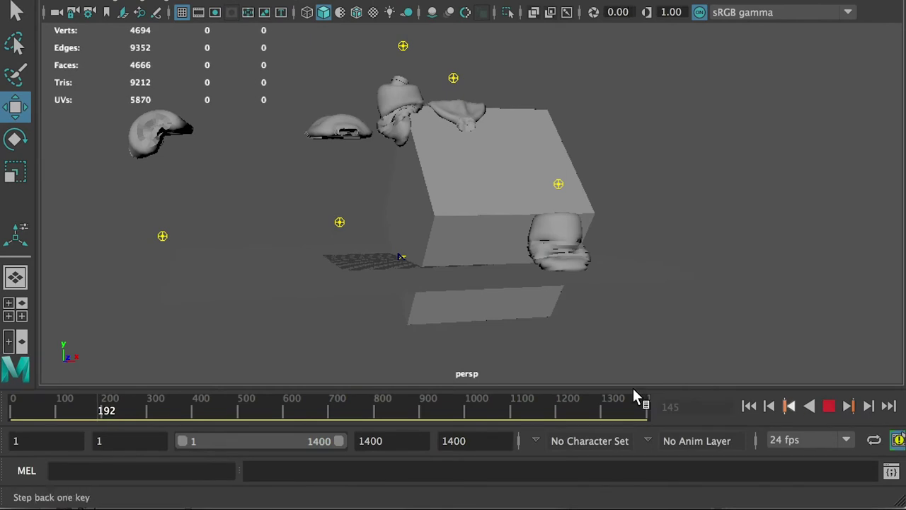
{"action": "left_click", "coordinate": [829, 406]}
{"action": "left_click_drag", "start_coordinate": [124, 410], "coordinate": [13, 410]}
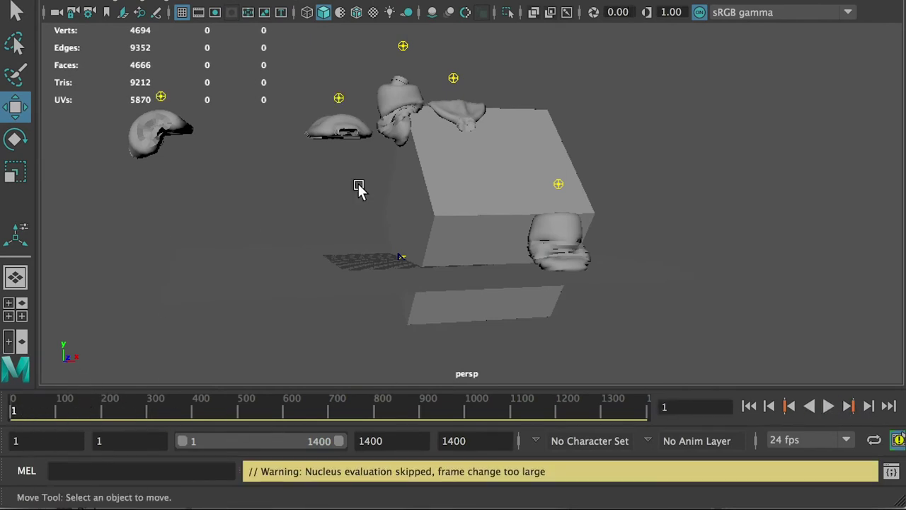
Raise the crushed bottles around the cube above its top face
{"action": "left_click_drag", "start_coordinate": [442, 188], "coordinate": [447, 106], "text": "alt"}
{"action": "left_click_drag", "start_coordinate": [429, 165], "coordinate": [568, 238], "text": "alt"}
{"action": "left_click", "coordinate": [568, 239]}
{"action": "left_click_drag", "start_coordinate": [560, 115], "coordinate": [579, 1]}
{"action": "middle_click_drag", "start_coordinate": [505, 112], "coordinate": [516, 178], "text": "alt"}
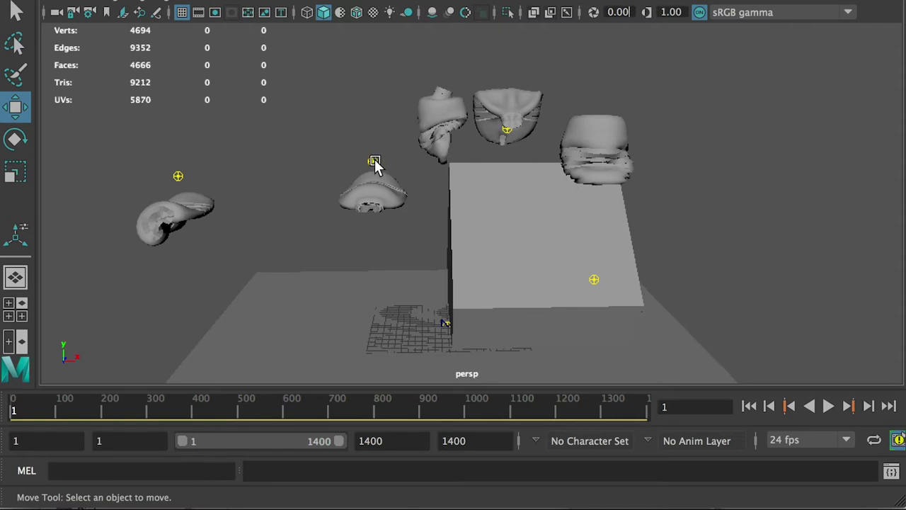
Open the Outliner and delete nucleus1, nCloth1 to nCloth5, nRigid1 and nRigid2
{"action": "left_click", "coordinate": [371, 181]}
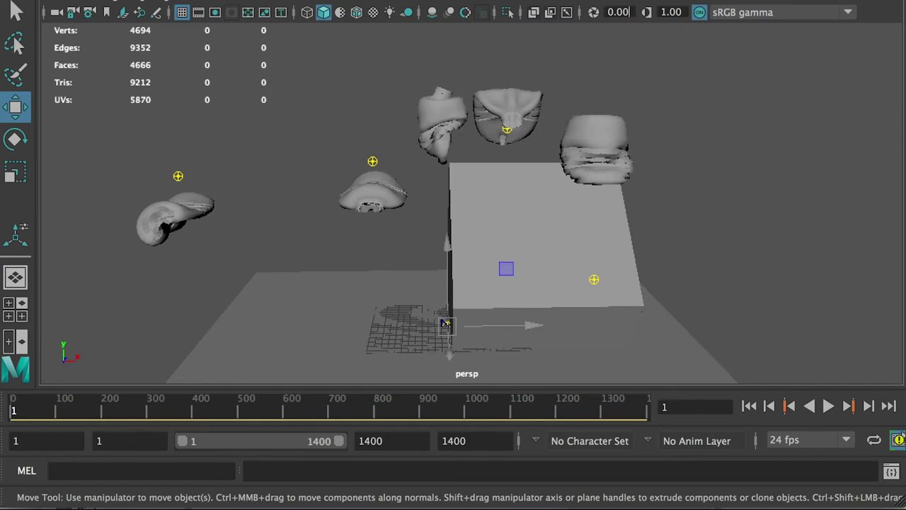
{"action": "left_click_drag", "start_coordinate": [905, 1], "coordinate": [835, 1]}
{"action": "scroll", "coordinate": [882, 85], "scroll_direction": "down", "scroll_amount": 2}
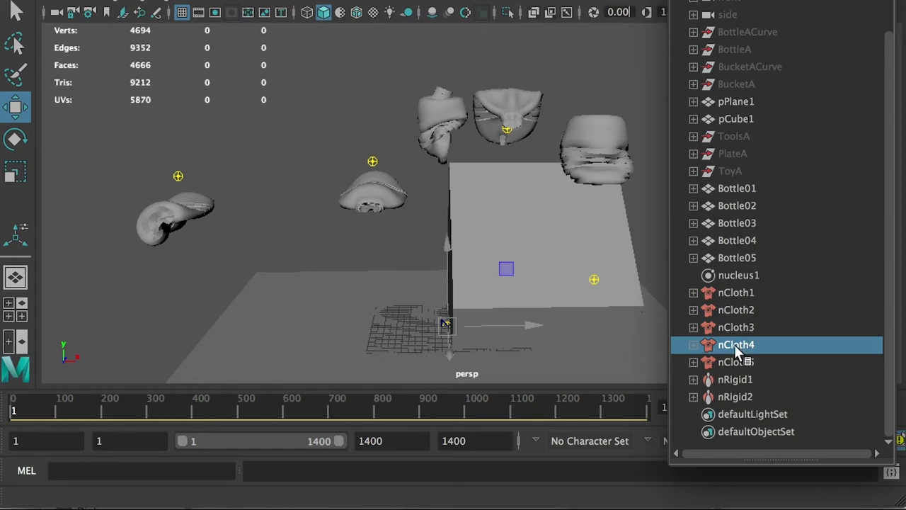
{"action": "left_click", "coordinate": [730, 275]}
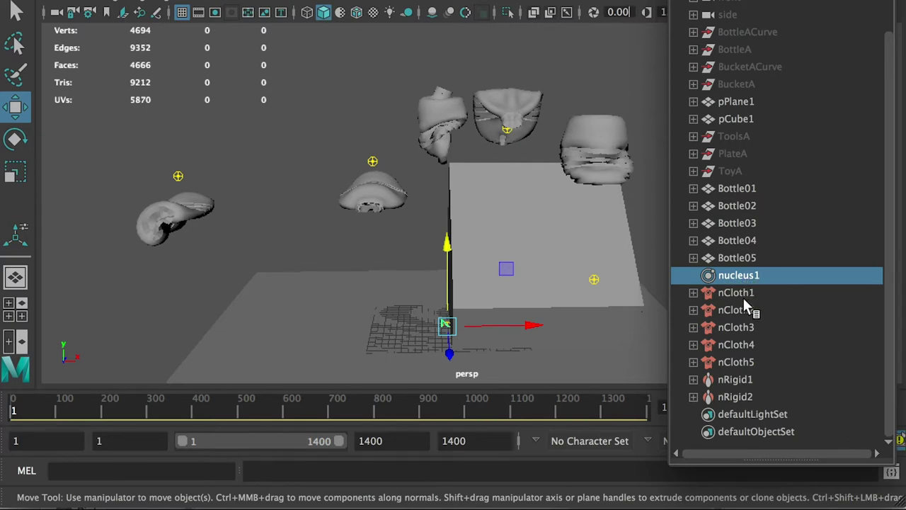
{"action": "left_click", "coordinate": [734, 397], "text": "shift"}
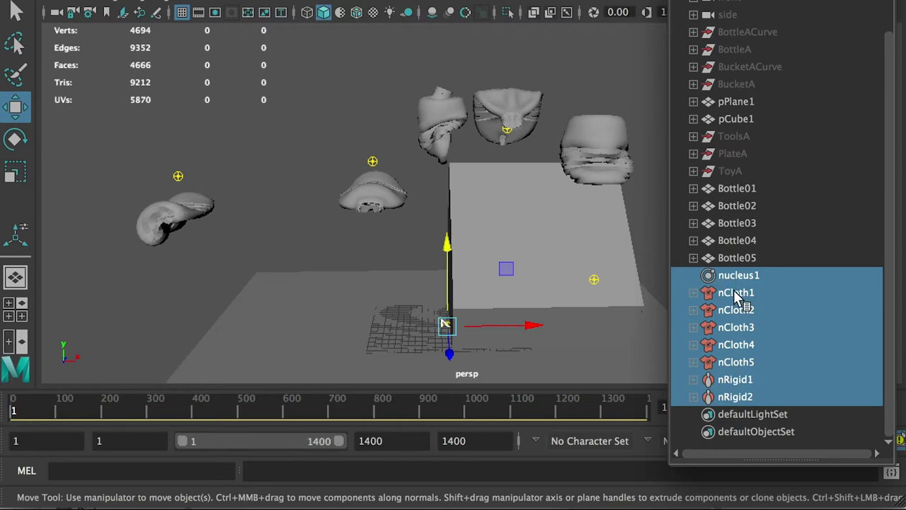
{"action": "key", "text": "Delete"}
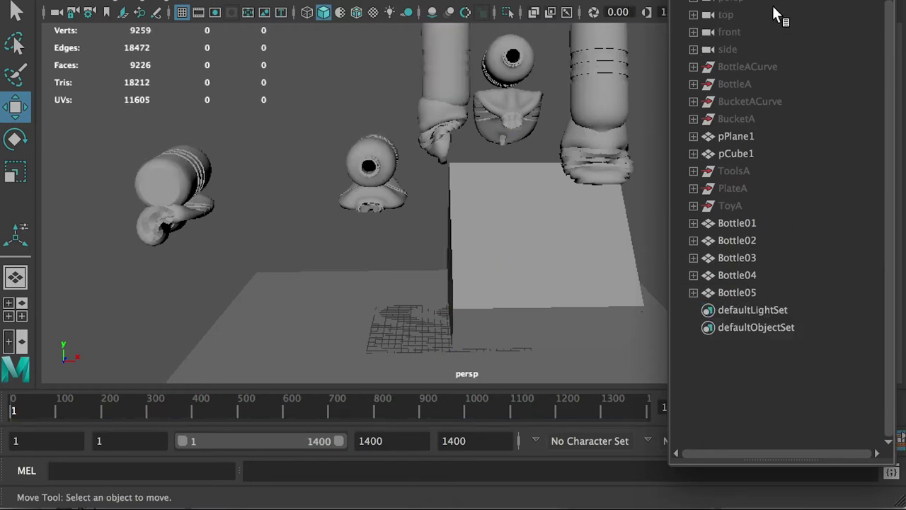
Inspect the intact and crushed shapes of the bottles from several angles, selecting individual bottles to see which meshes belong together
{"action": "left_click_drag", "start_coordinate": [774, 14], "coordinate": [778, 21]}
{"action": "left_click_drag", "start_coordinate": [666, 117], "coordinate": [571, 146], "text": "alt"}
{"action": "left_click", "coordinate": [571, 146]}
{"action": "left_click", "coordinate": [533, 126]}
{"action": "left_click", "coordinate": [464, 124]}
{"action": "left_click", "coordinate": [591, 112]}
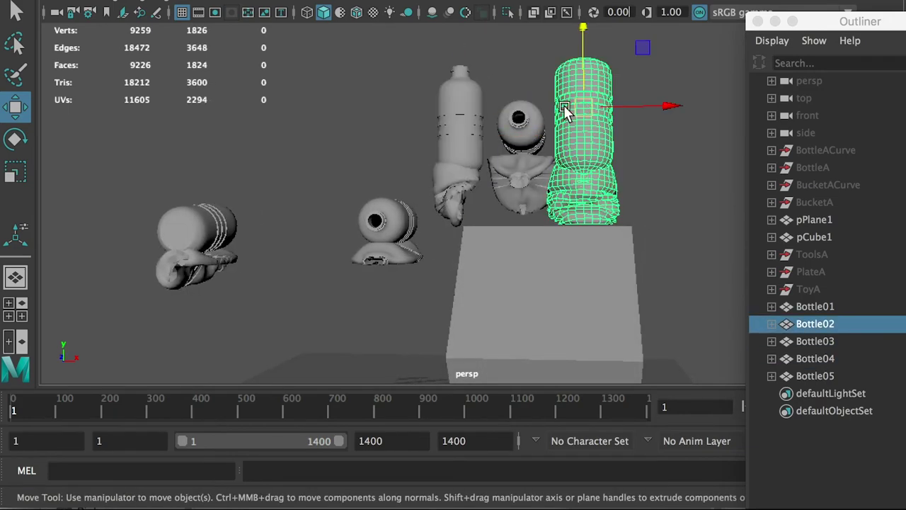
{"action": "left_click_drag", "start_coordinate": [564, 111], "coordinate": [642, 135], "text": "alt"}
{"action": "left_click", "coordinate": [669, 106]}
{"action": "left_click_drag", "start_coordinate": [669, 106], "coordinate": [610, 83], "text": "alt"}
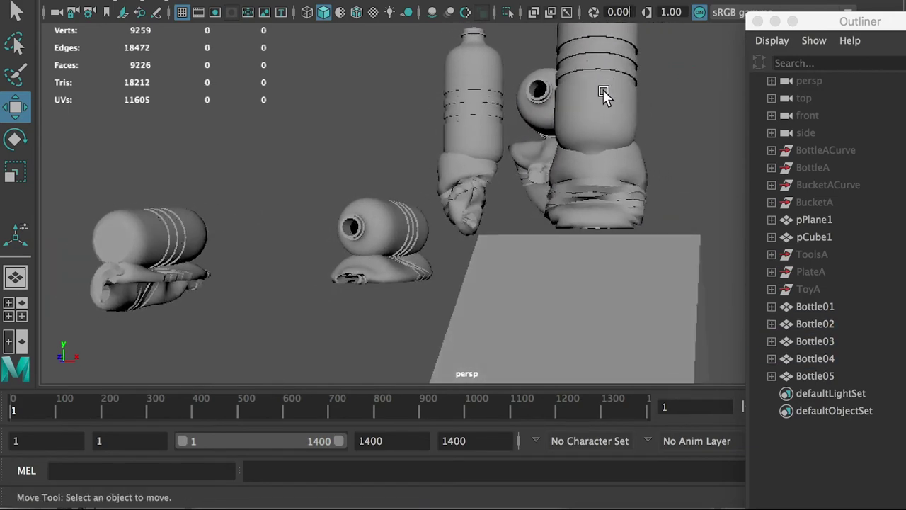
{"action": "mouse_move", "coordinate": [613, 189]}
{"action": "left_mouse_down", "text": "alt"}
{"action": "mouse_move", "coordinate": [599, 194]}
{"action": "mouse_move", "coordinate": [608, 194]}
{"action": "left_mouse_up", "text": "alt"}
{"action": "left_click_drag", "start_coordinate": [635, 164], "coordinate": [597, 199], "text": "alt"}
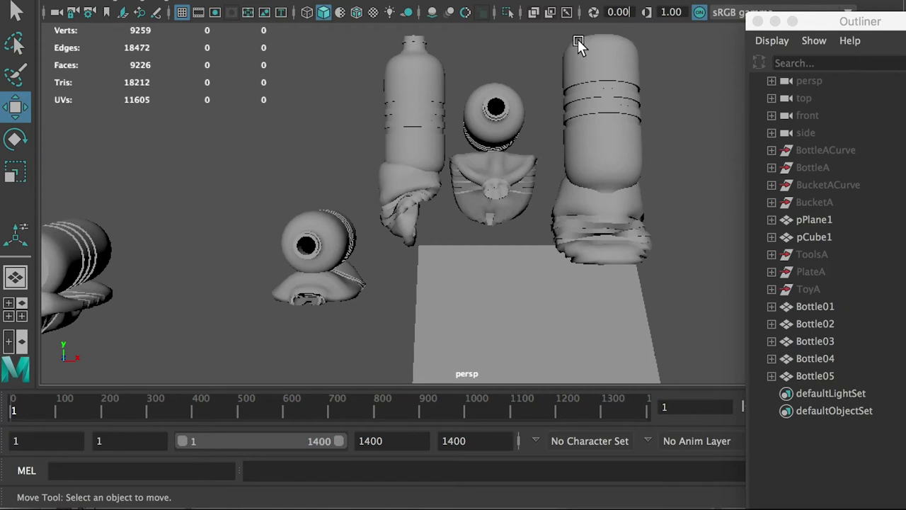
{"action": "left_click_drag", "start_coordinate": [543, 32], "coordinate": [660, 96]}
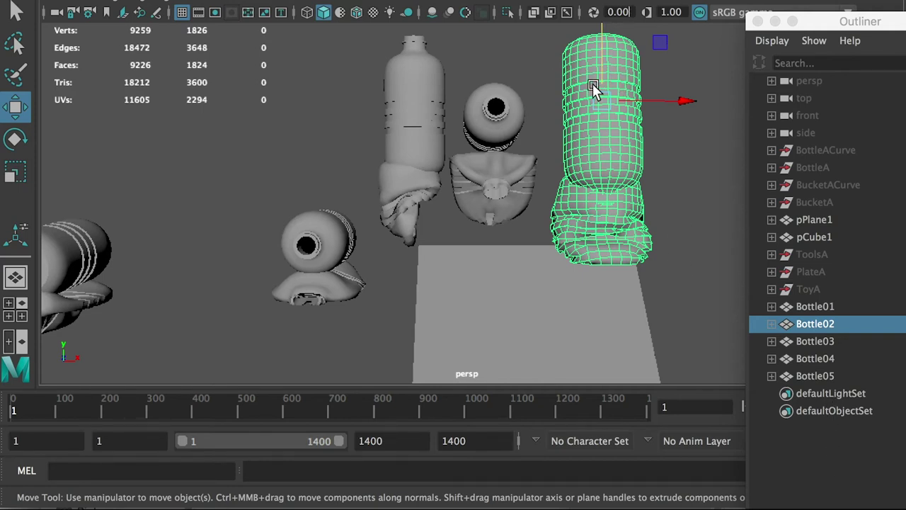
Hide the shape nodes in the Outliner to compare the bottle entries, and show them again
{"action": "right_click", "coordinate": [819, 453]}
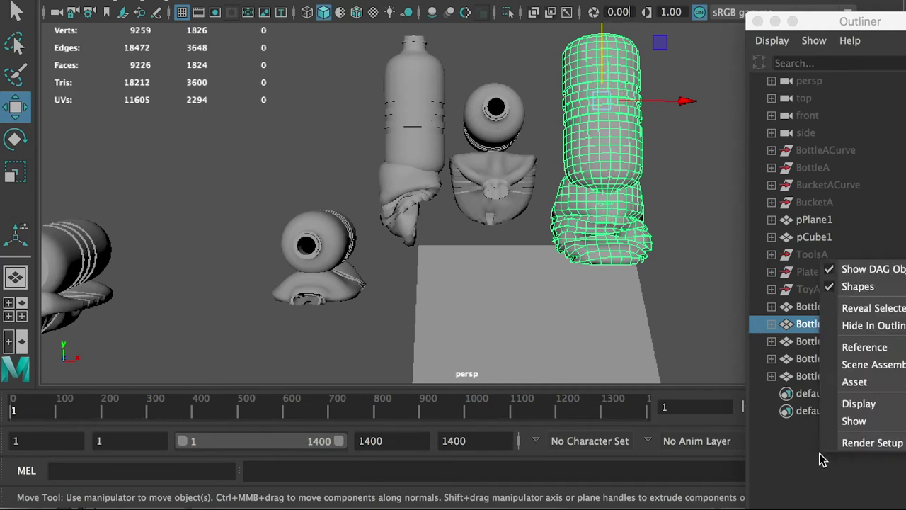
{"action": "left_click", "coordinate": [852, 286]}
{"action": "left_click", "coordinate": [802, 357]}
{"action": "left_click", "coordinate": [806, 324]}
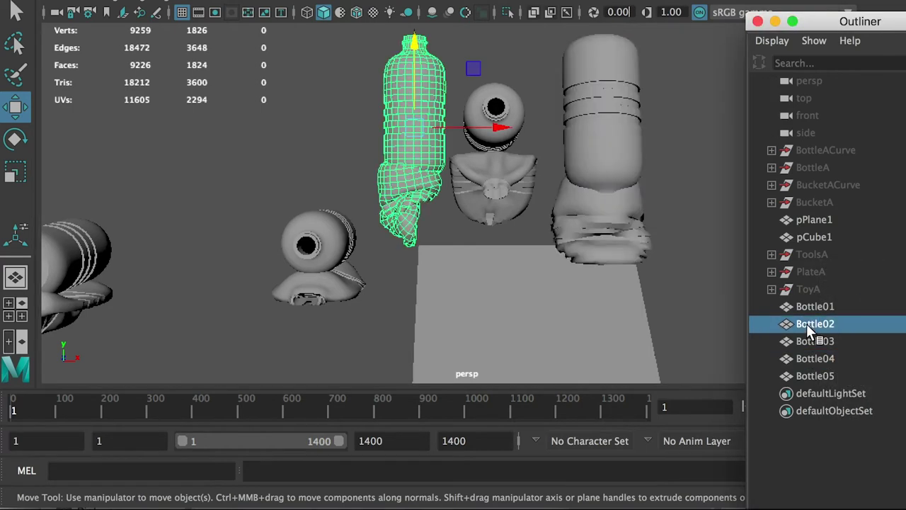
{"action": "left_click", "coordinate": [627, 154], "text": "shift"}
{"action": "left_click", "coordinate": [619, 178]}
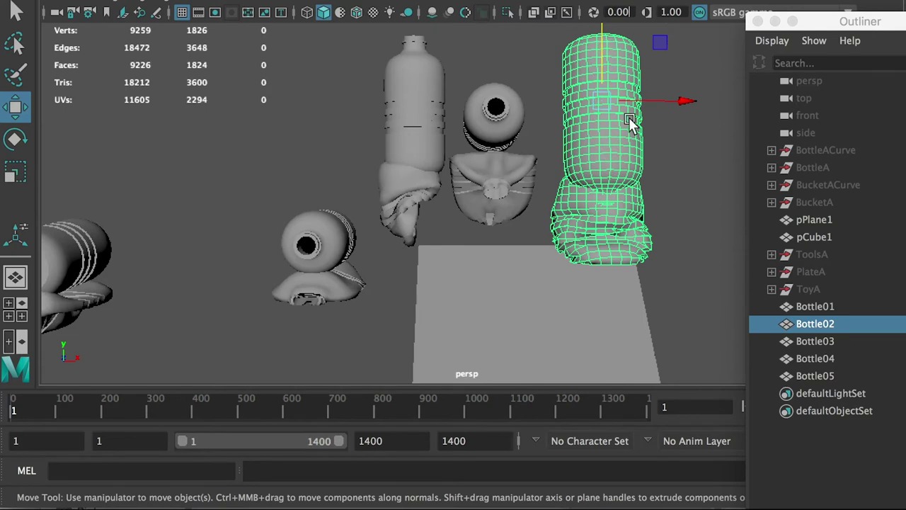
{"action": "right_click", "coordinate": [768, 440]}
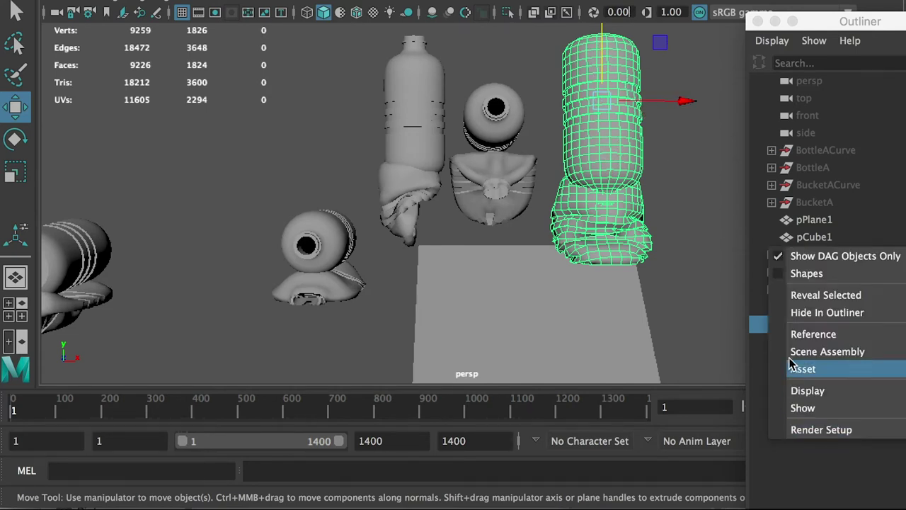
{"action": "left_click", "coordinate": [775, 274]}
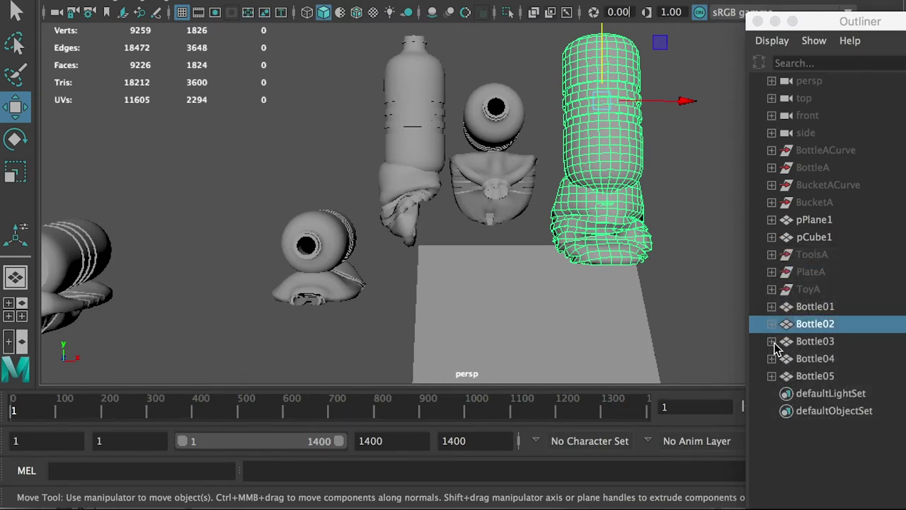
Delete the intact BottleShape2 under Bottle02, keeping its outputCloth49 shape, and collapse the entry
{"action": "left_click", "coordinate": [806, 306]}
{"action": "left_click", "coordinate": [805, 323]}
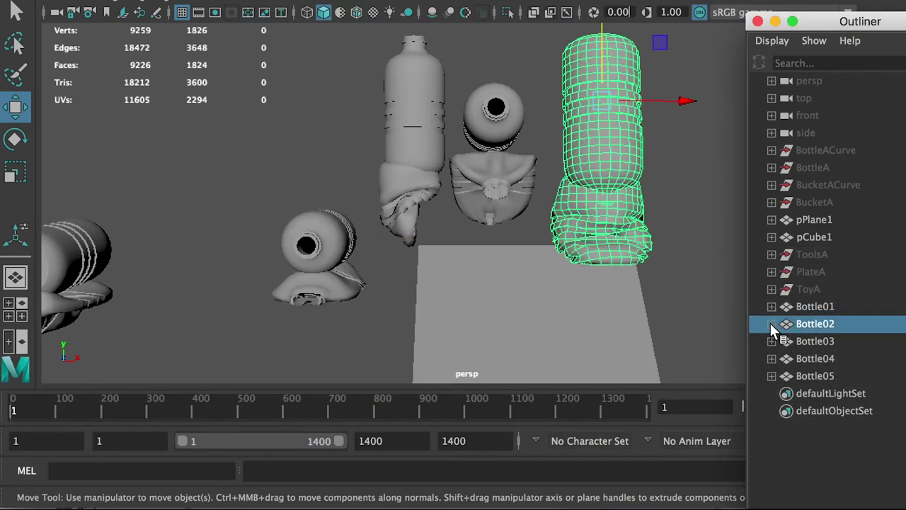
{"action": "left_click", "coordinate": [771, 323]}
{"action": "left_click", "coordinate": [817, 343]}
{"action": "left_click", "coordinate": [819, 356]}
{"action": "left_click", "coordinate": [821, 338]}
{"action": "left_click", "coordinate": [821, 357]}
{"action": "left_click", "coordinate": [821, 341]}
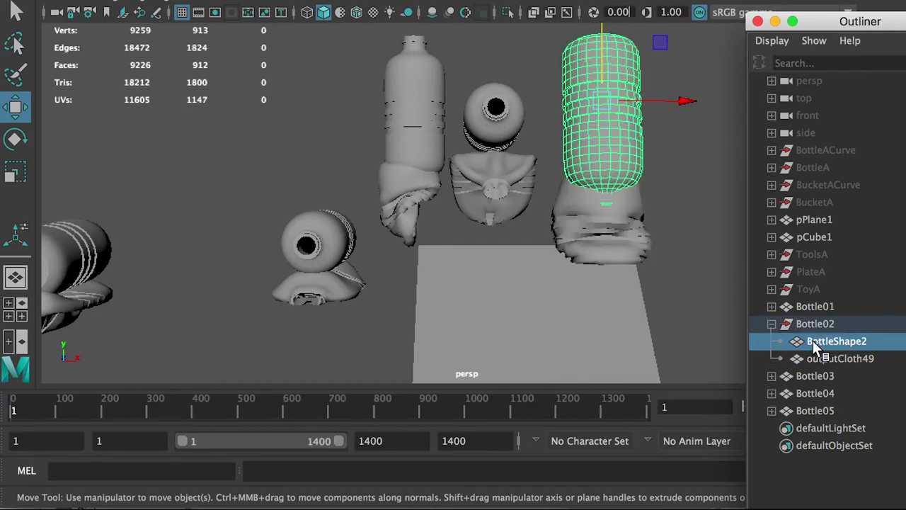
{"action": "key", "text": "Delete"}
{"action": "left_click", "coordinate": [771, 324]}
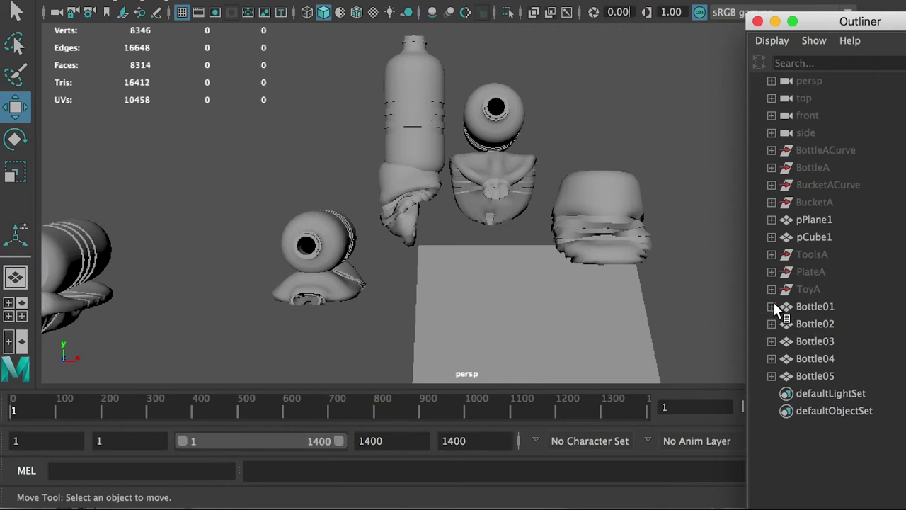
Delete the intact bottle shapes under Bottle01 and Bottle03, keeping outputCloth48 and outputCloth47
{"action": "left_click", "coordinate": [771, 306]}
{"action": "left_click", "coordinate": [816, 319]}
{"action": "key", "text": "Delete"}
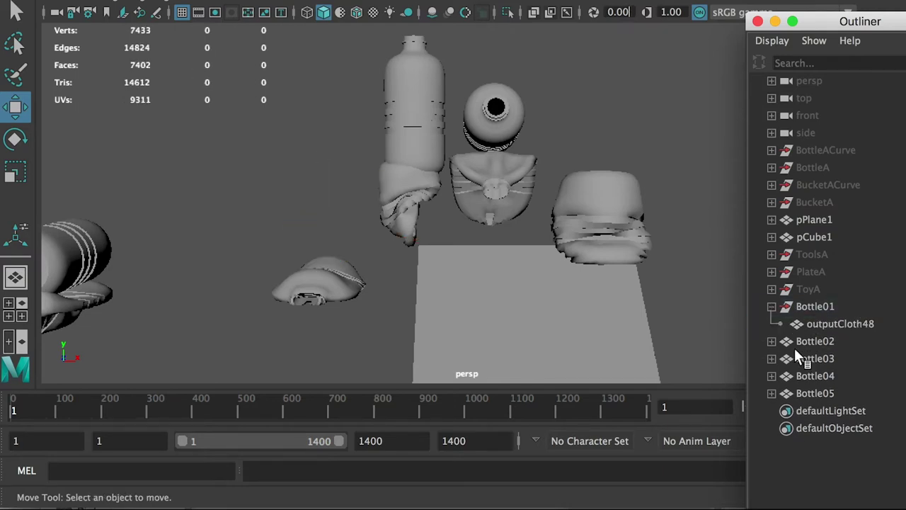
{"action": "left_click", "coordinate": [771, 358]}
{"action": "double_click", "coordinate": [834, 366]}
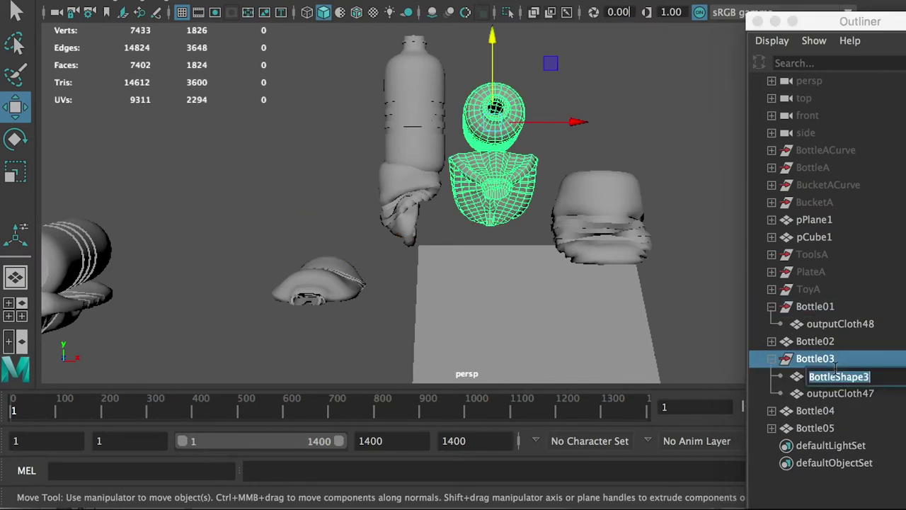
{"action": "left_click", "coordinate": [835, 376]}
{"action": "key", "text": "Delete"}
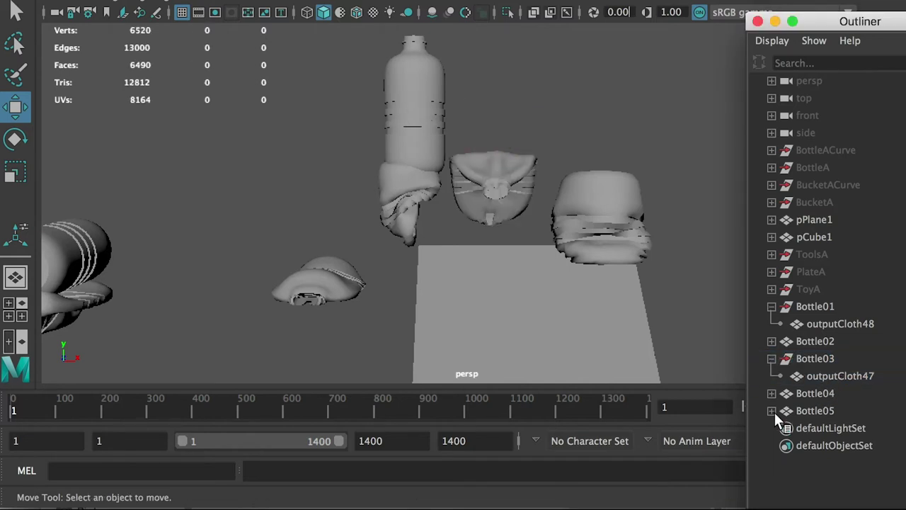
Delete the intact bottle shapes under Bottle04 and Bottle05, and collapse the expanded bottle entries in the Outliner
{"action": "left_click", "coordinate": [771, 393]}
{"action": "left_click", "coordinate": [826, 409]}
{"action": "key", "text": "Delete"}
{"action": "left_click", "coordinate": [771, 428]}
{"action": "left_click", "coordinate": [823, 444]}
{"action": "key", "text": "Delete"}
{"action": "left_click_drag", "start_coordinate": [519, 192], "coordinate": [439, 167], "text": "alt"}
{"action": "left_click", "coordinate": [771, 305]}
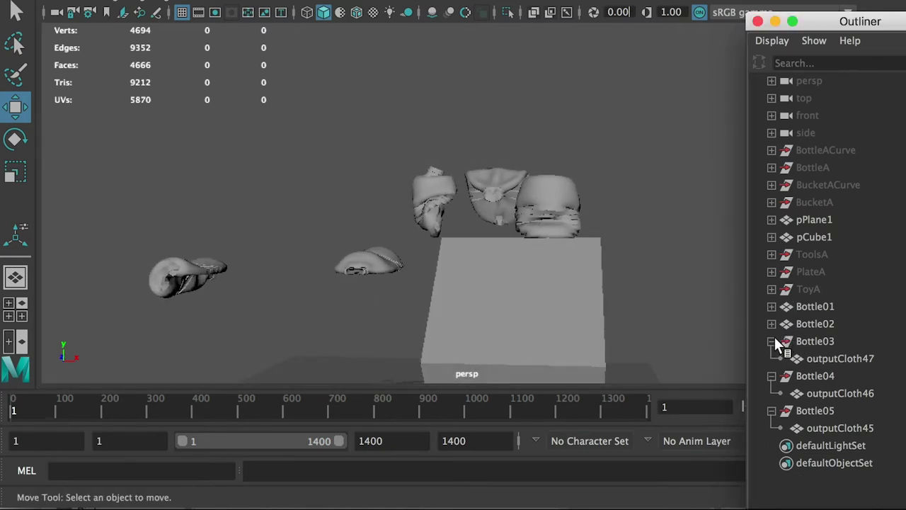
{"action": "left_click", "coordinate": [770, 341]}
{"action": "left_click", "coordinate": [771, 358]}
{"action": "left_click", "coordinate": [771, 375]}
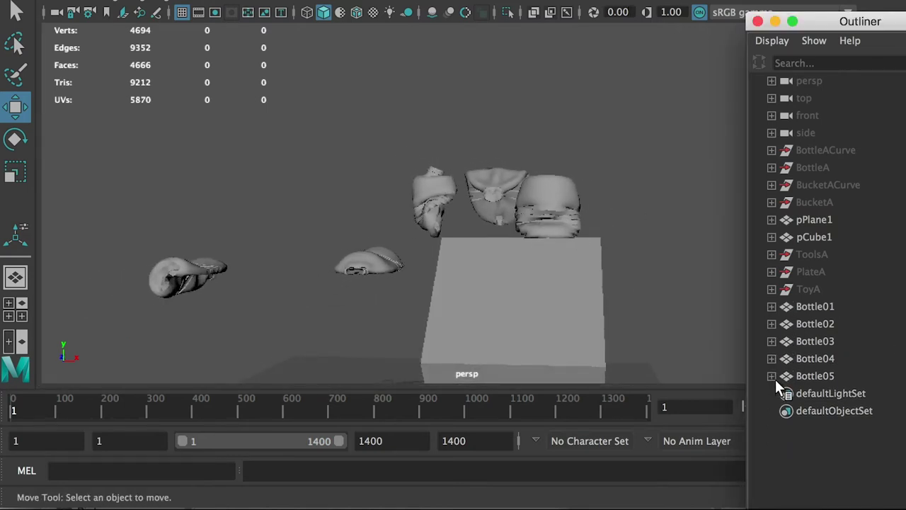
Delete all Outliner objects from BottleACurve through ToyA, including pPlane1 and pCube1
{"action": "left_click", "coordinate": [806, 288]}
{"action": "left_click", "coordinate": [813, 149], "text": "shift"}
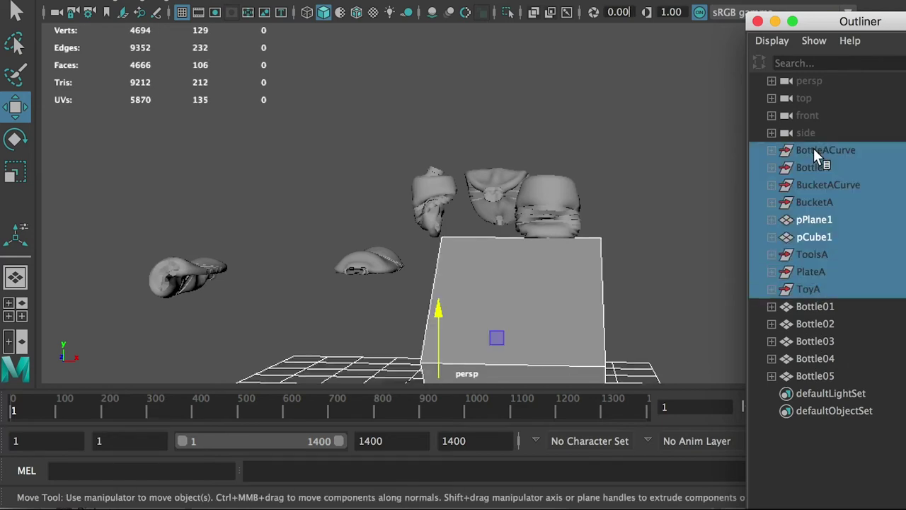
{"action": "key", "text": "Delete"}
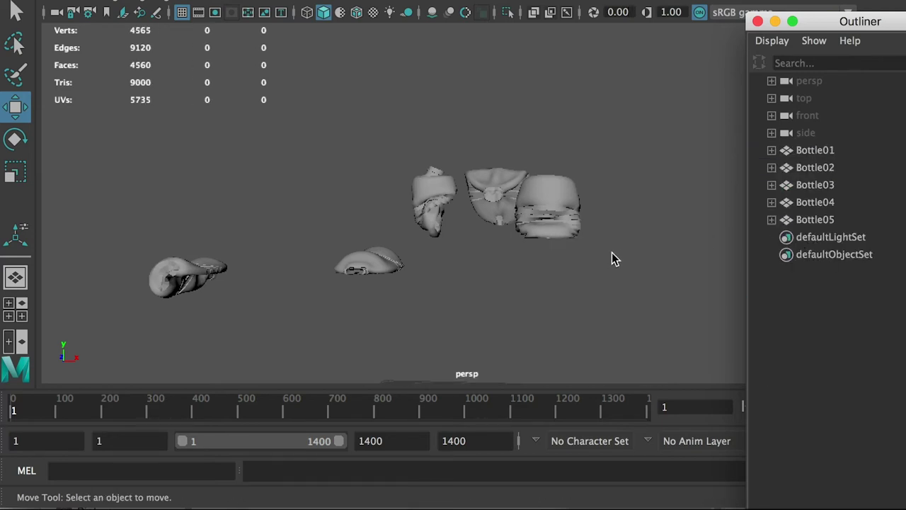
Select Bottle01 through Bottle05 in the Outliner
{"action": "left_click", "coordinate": [593, 258]}
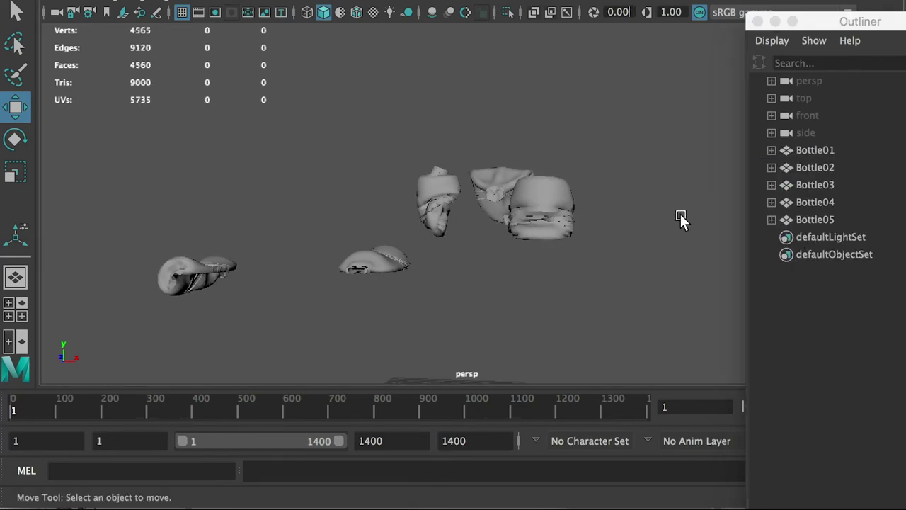
{"action": "left_click", "coordinate": [814, 150]}
{"action": "left_click", "coordinate": [818, 218], "text": "shift"}
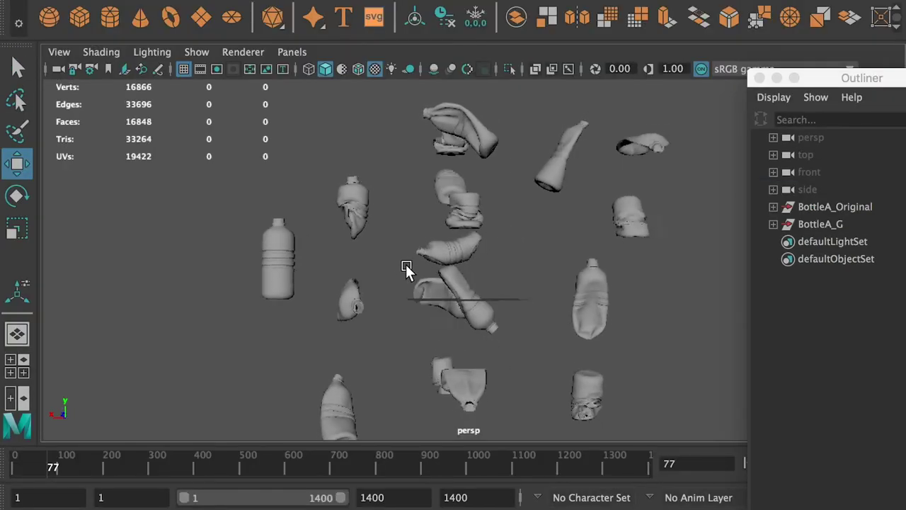
Examine the collection of crushed bottle variations beside the original bottle from different angles
{"action": "left_click_drag", "start_coordinate": [486, 152], "coordinate": [417, 205], "text": "alt"}
{"action": "left_click", "coordinate": [258, 246]}
{"action": "right_click_drag", "start_coordinate": [271, 250], "coordinate": [291, 269], "text": "alt"}
{"action": "left_click", "coordinate": [308, 202]}
{"action": "left_click", "coordinate": [309, 297]}
{"action": "left_click_drag", "start_coordinate": [395, 283], "coordinate": [536, 315], "text": "alt"}
{"action": "left_click", "coordinate": [586, 244]}
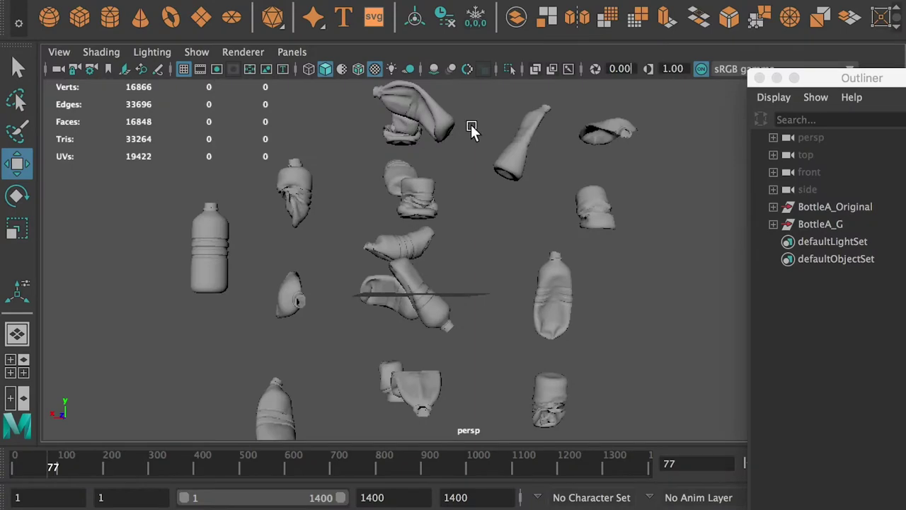
Switch to Photoshop and toggle the UV BottleA layer's visibility to compare the texture canvas with and without the UV guide
{"action": "key", "text": "super+Tab"}
{"action": "key", "text": "super+Tab"}
{"action": "key", "text": "super+Tab"}
{"action": "key", "text": "super+Tab"}
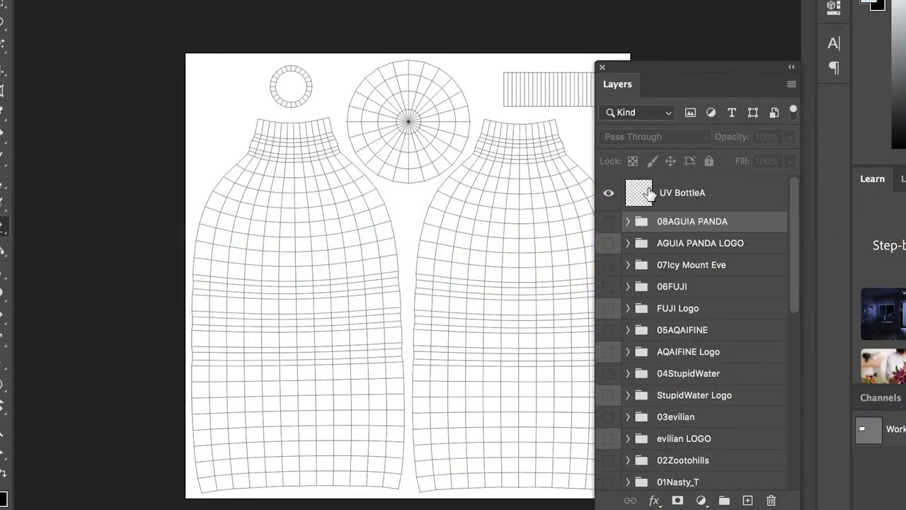
{"action": "left_click", "coordinate": [604, 193]}
{"action": "left_click", "coordinate": [604, 194]}
{"action": "left_click", "coordinate": [607, 194]}
{"action": "left_click", "coordinate": [607, 194]}
Show Layer 10 copy, Layer 3 and Nasty Logo copy in the 01Nasty group and check the logo up close
{"action": "left_click_drag", "start_coordinate": [794, 194], "coordinate": [794, 375]}
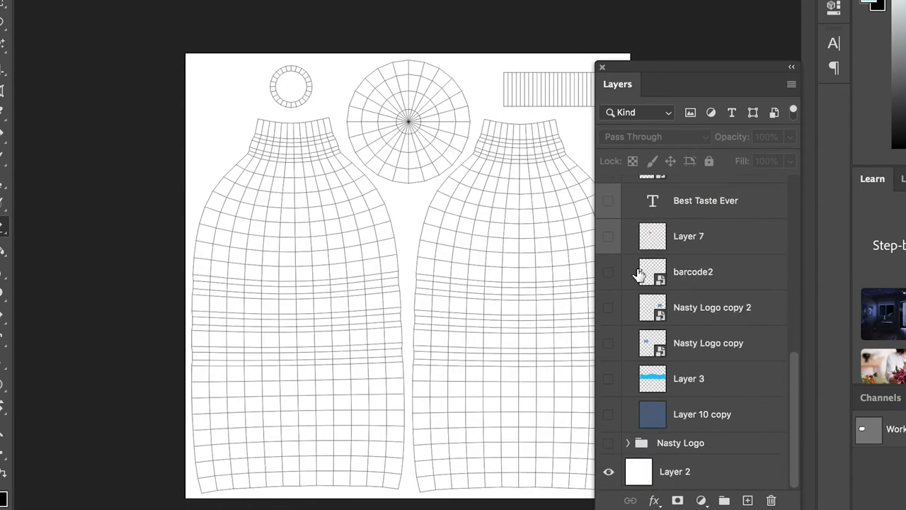
{"action": "left_click", "coordinate": [609, 416]}
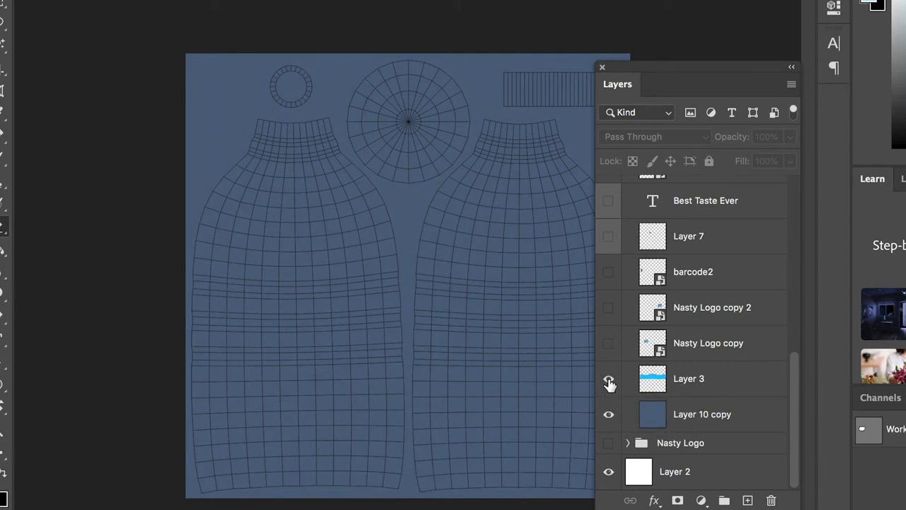
{"action": "left_click", "coordinate": [609, 379]}
{"action": "left_click", "coordinate": [608, 344]}
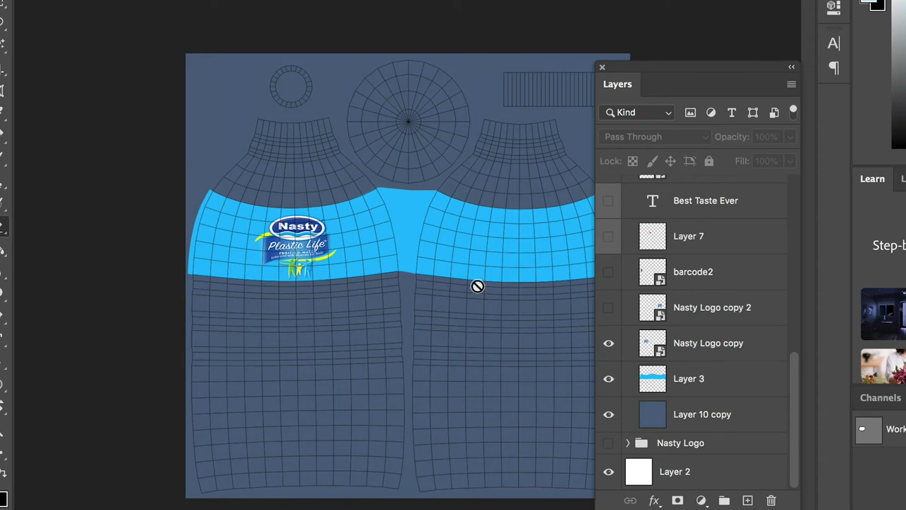
{"action": "key", "text": "super+minus"}
{"action": "key", "text": "super+plus"}
{"action": "key", "text": "super+plus"}
{"action": "key", "text": "super+plus"}
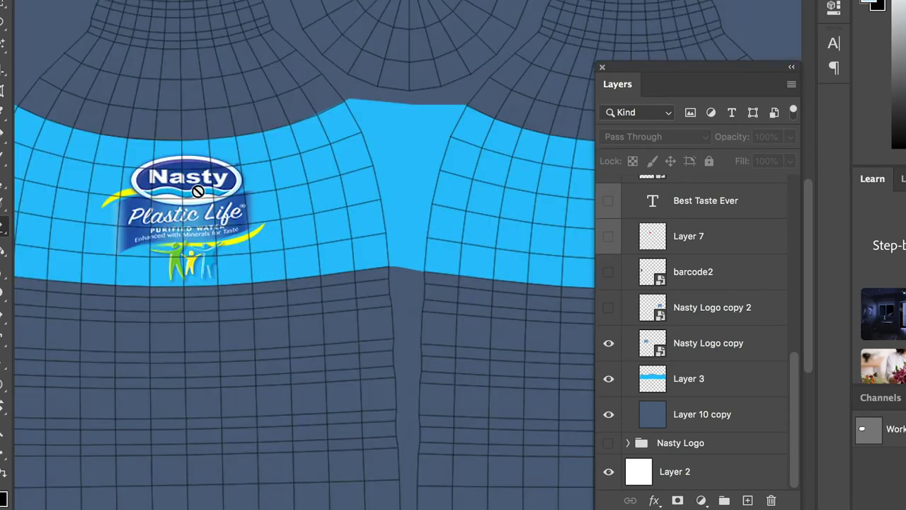
Show the Nasty Logo copy 2, barcode2, Layer 7 and Best Taste Ever layers
{"action": "left_click", "coordinate": [609, 308]}
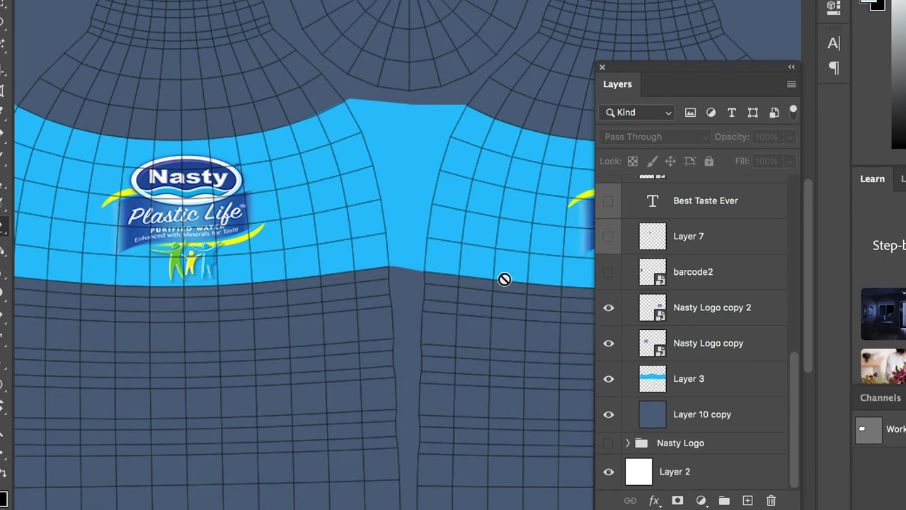
{"action": "left_click_drag", "start_coordinate": [502, 279], "coordinate": [283, 285]}
{"action": "key", "text": "ctrl+0"}
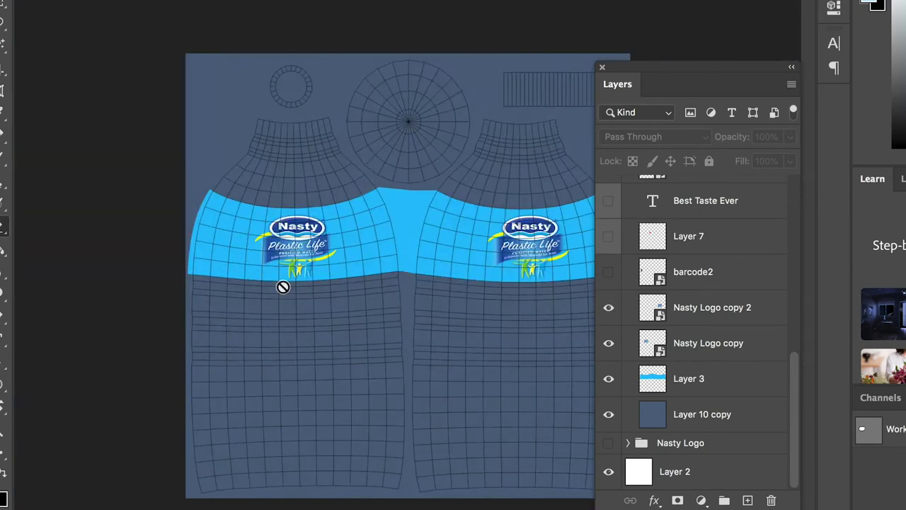
{"action": "left_click", "coordinate": [609, 273]}
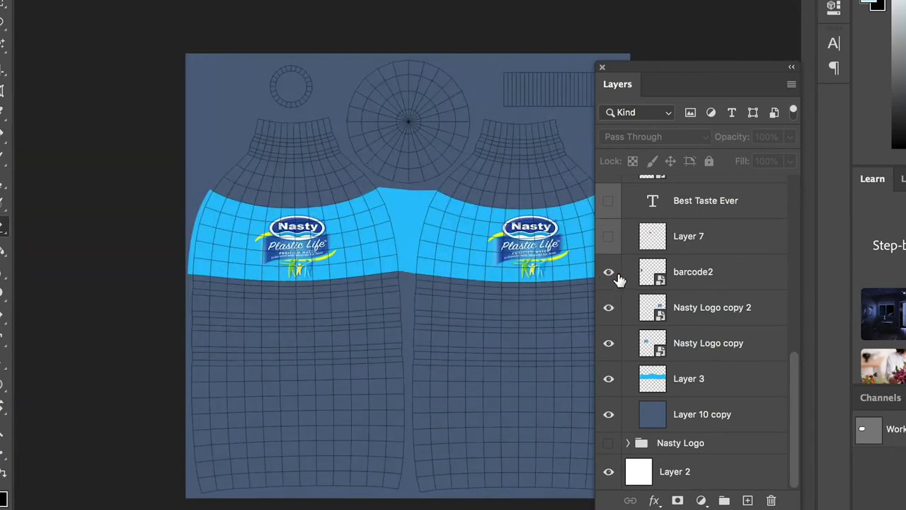
{"action": "left_click", "coordinate": [609, 237]}
{"action": "left_click", "coordinate": [610, 201]}
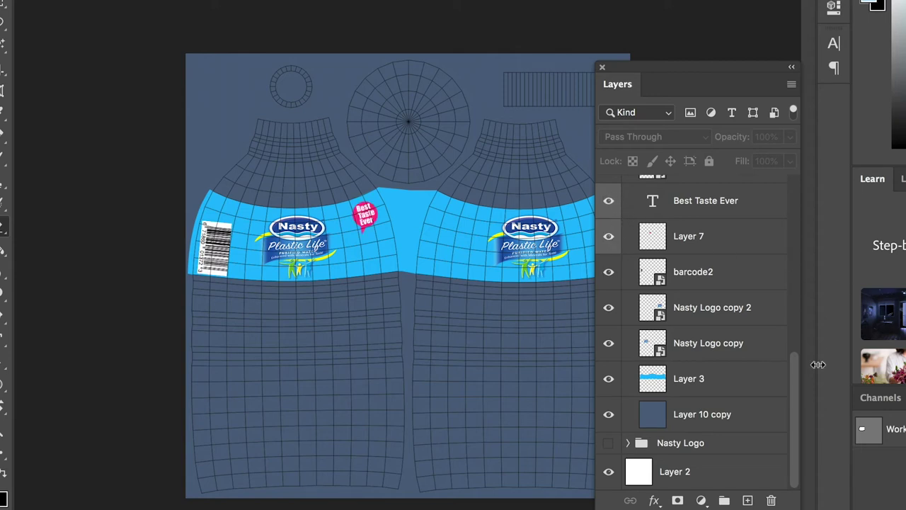
Show the nutrition-facts-us-160 layer and the Layer 9 grunge overlay, and inspect the label's details
{"action": "scroll", "coordinate": [798, 388], "scroll_direction": "up", "scroll_amount": 3}
{"action": "left_click", "coordinate": [608, 283]}
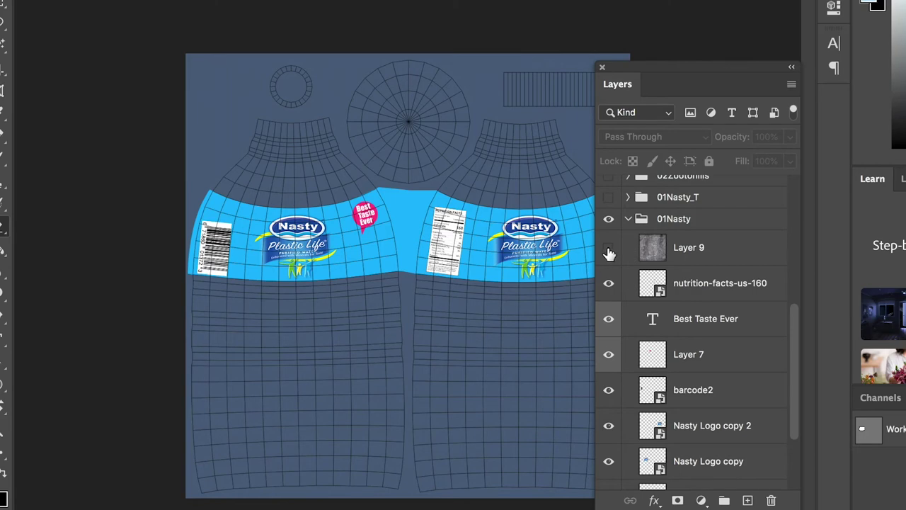
{"action": "left_click", "coordinate": [609, 249]}
{"action": "left_click", "coordinate": [608, 251]}
{"action": "left_click", "coordinate": [607, 250]}
{"action": "key", "text": "super+plus"}
{"action": "key", "text": "super+plus"}
{"action": "key", "text": "super+plus"}
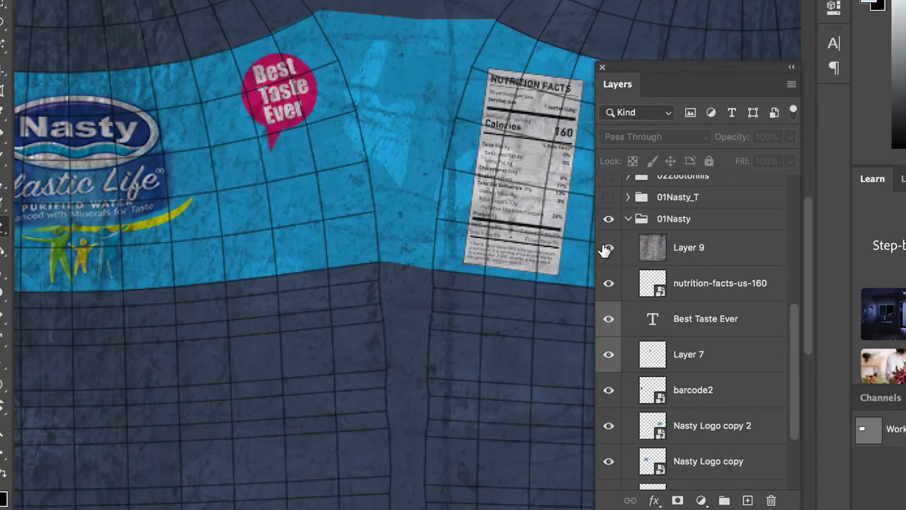
Try the Normal blend mode on Layer 9 and set it back to Multiply at 66% opacity
{"action": "left_click", "coordinate": [656, 250]}
{"action": "left_click", "coordinate": [623, 139]}
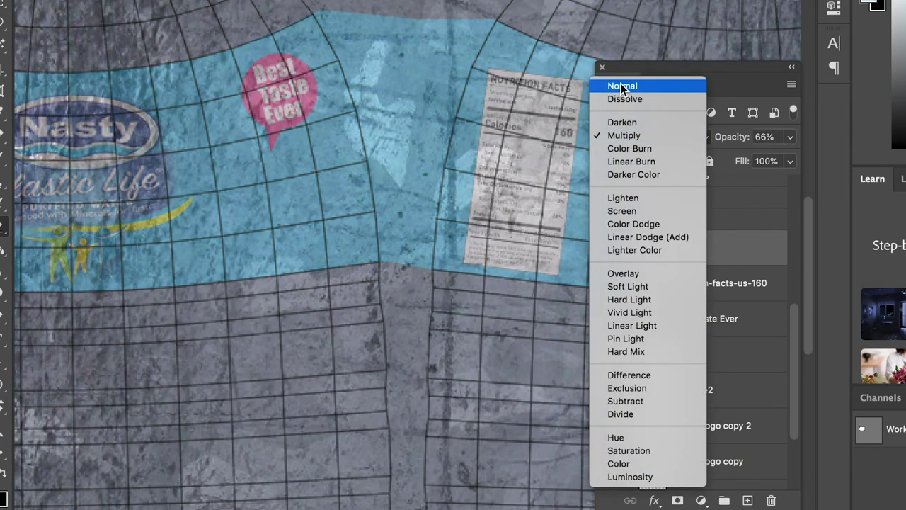
{"action": "left_click", "coordinate": [622, 87]}
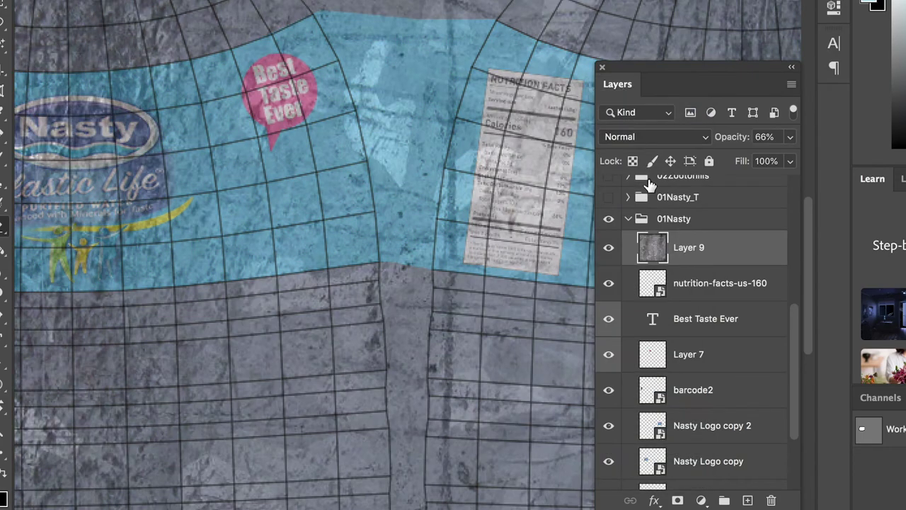
{"action": "left_click", "coordinate": [635, 136]}
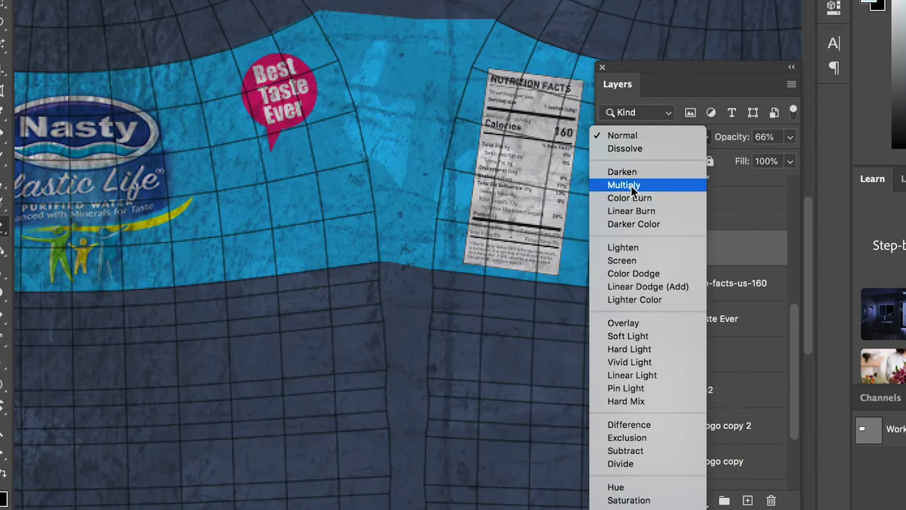
{"action": "left_click", "coordinate": [631, 185]}
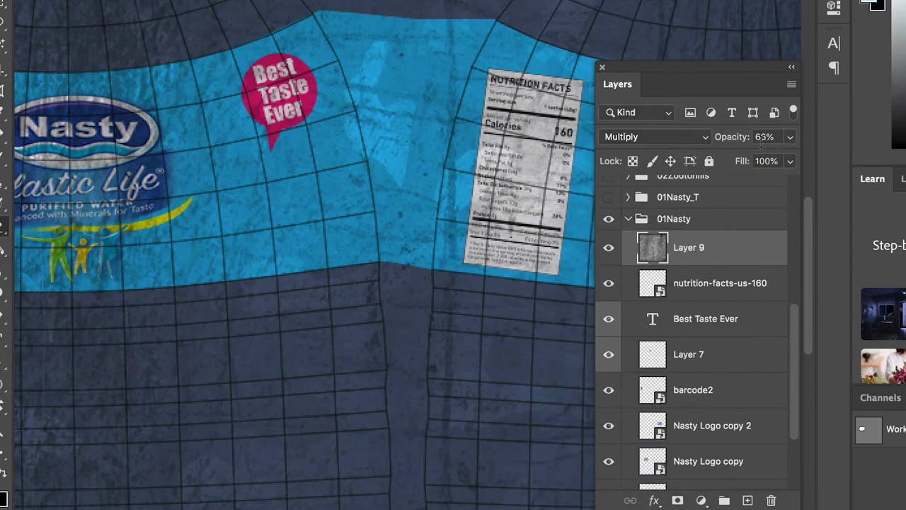
{"action": "key", "text": "super+minus"}
{"action": "key", "text": "super+minus"}
{"action": "key", "text": "super+minus"}
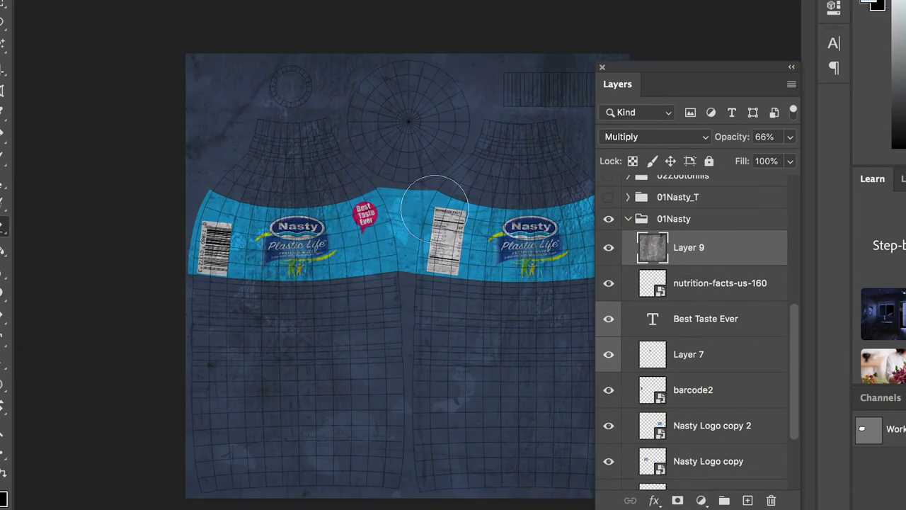
Collapse and hide the 01Nasty group, and show the 02Zootohills group
{"action": "left_click", "coordinate": [628, 219]}
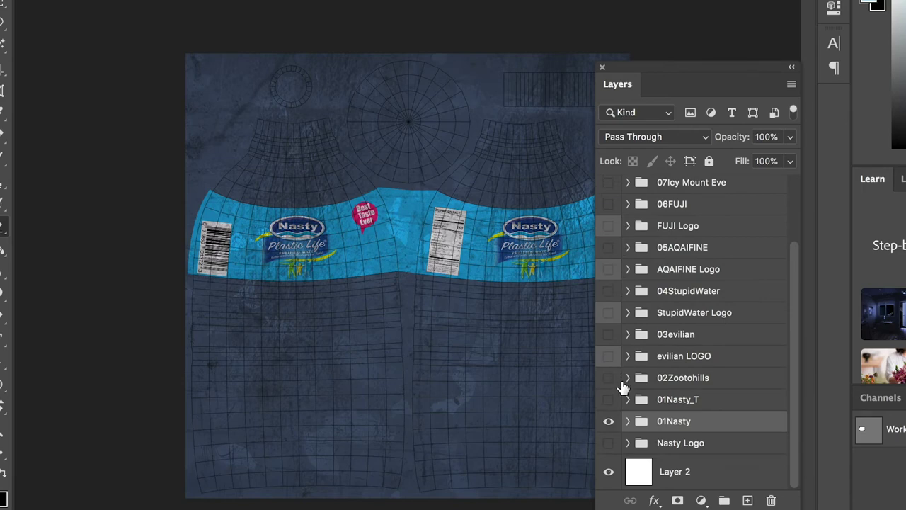
{"action": "left_click", "coordinate": [608, 420]}
{"action": "left_click", "coordinate": [609, 378]}
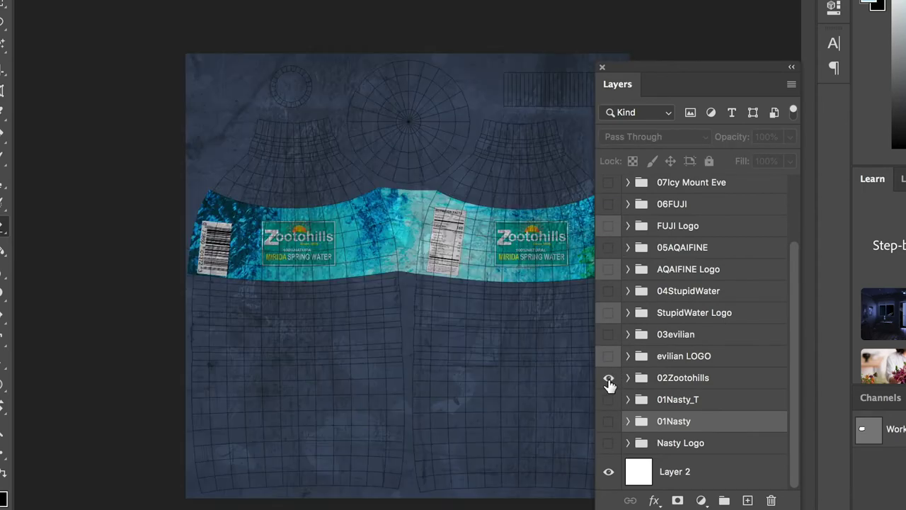
Hide the UV BottleA layer to view the Zootohills texture without the UV lines, and show it again
{"action": "left_click_drag", "start_coordinate": [795, 257], "coordinate": [789, 185]}
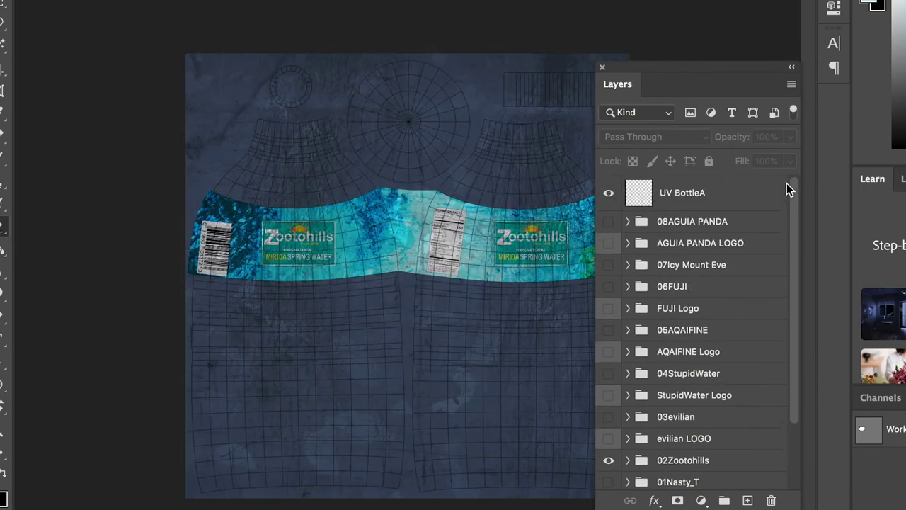
{"action": "left_click", "coordinate": [608, 193]}
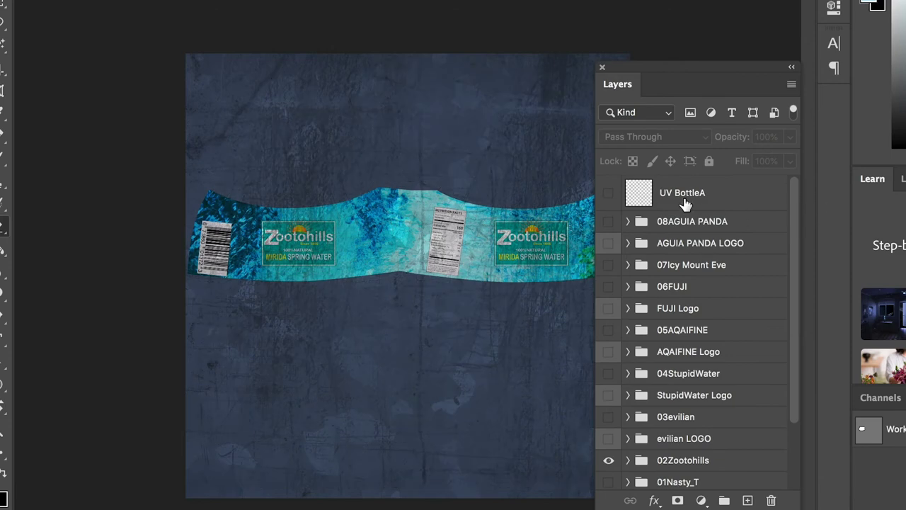
{"action": "left_click", "coordinate": [608, 197]}
Show the 03evilian, 04StupidWater and 05AQAIFINE label groups one after another
{"action": "left_click_drag", "start_coordinate": [792, 196], "coordinate": [791, 290]}
{"action": "left_click", "coordinate": [609, 334]}
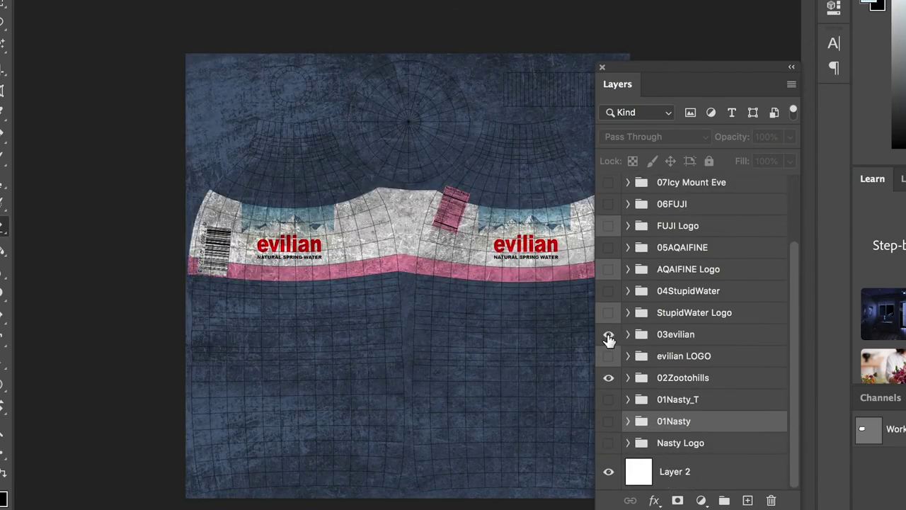
{"action": "left_click", "coordinate": [608, 292]}
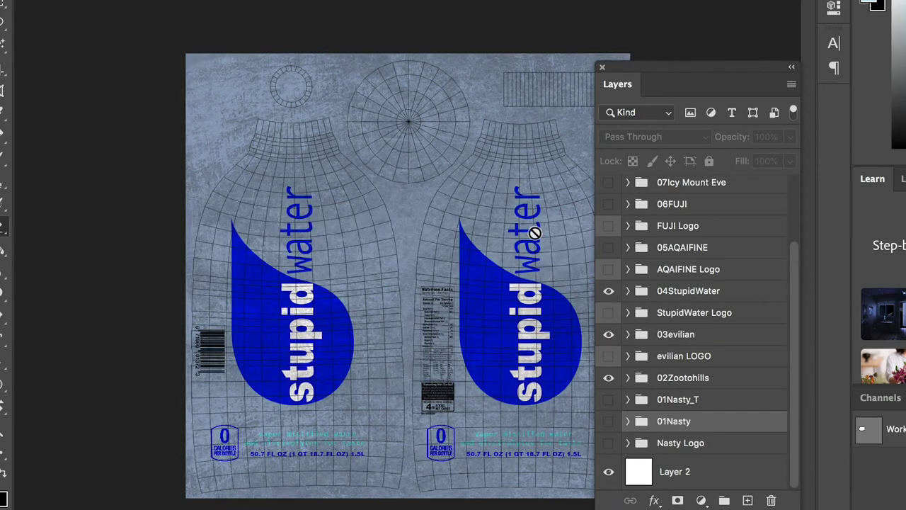
{"action": "left_click", "coordinate": [608, 268]}
{"action": "left_click", "coordinate": [608, 269]}
{"action": "left_click", "coordinate": [608, 247]}
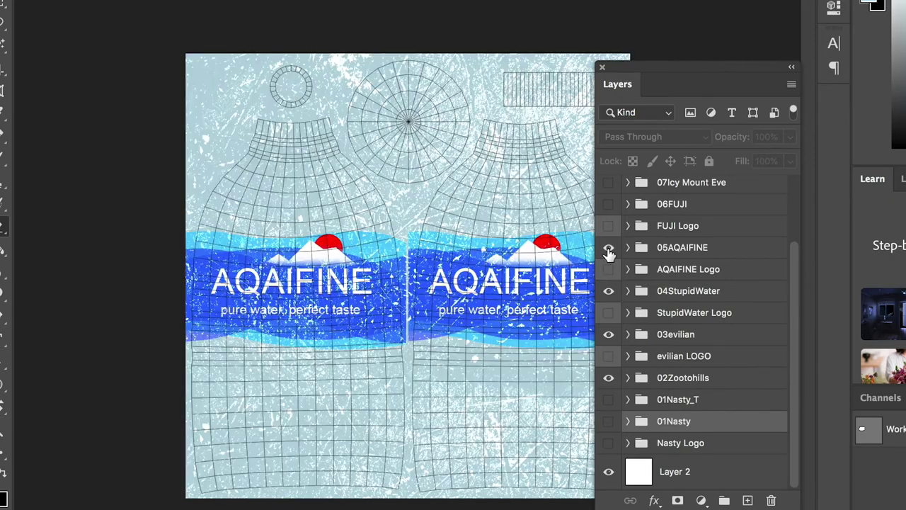
Show the 06FUJI, 07Icy Mount Eve and 08AGUIA PANDA label groups one after another
{"action": "left_click", "coordinate": [609, 205]}
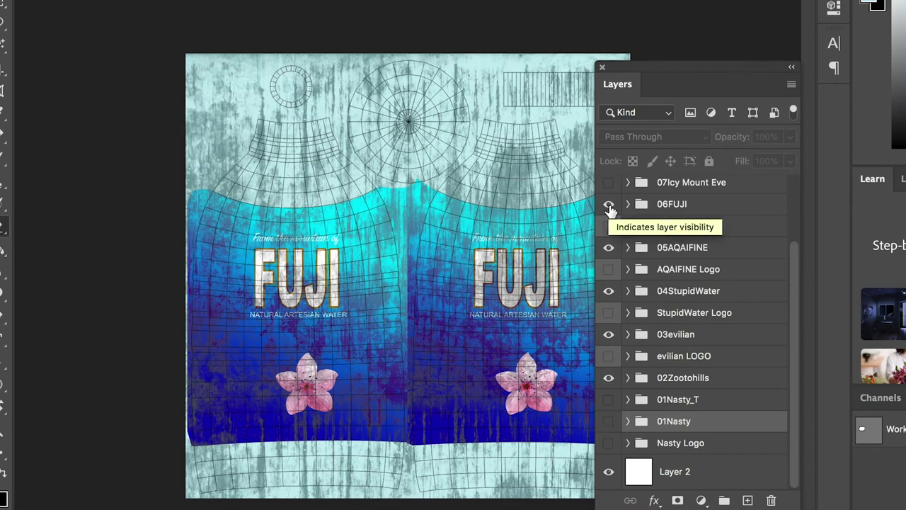
{"action": "left_click", "coordinate": [608, 183]}
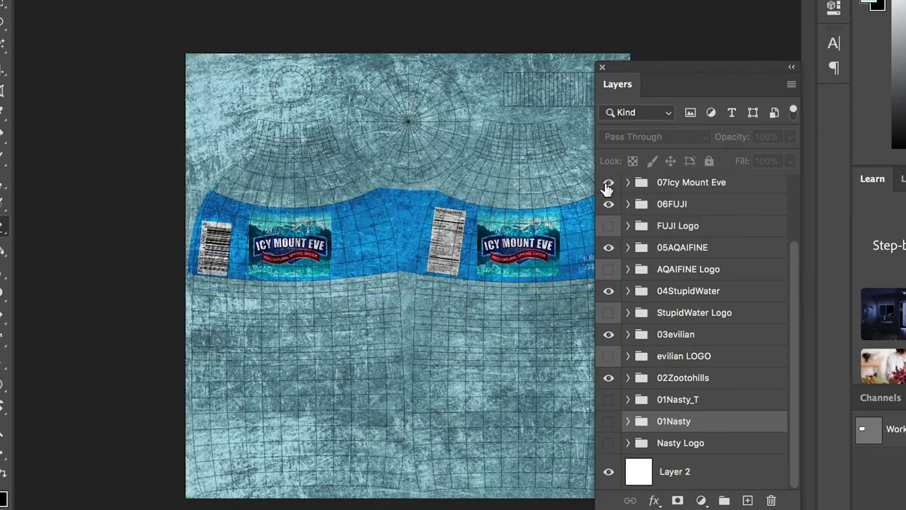
{"action": "left_click_drag", "start_coordinate": [794, 275], "coordinate": [791, 239]}
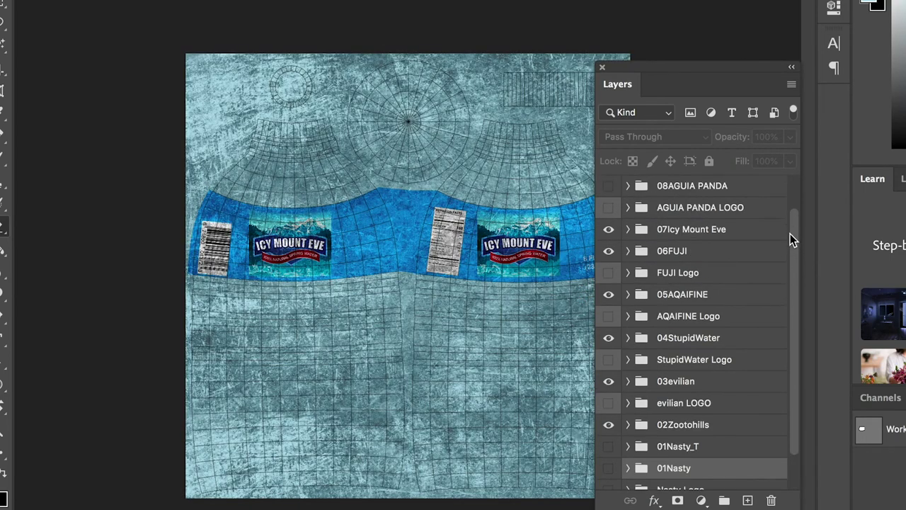
{"action": "left_click", "coordinate": [608, 186]}
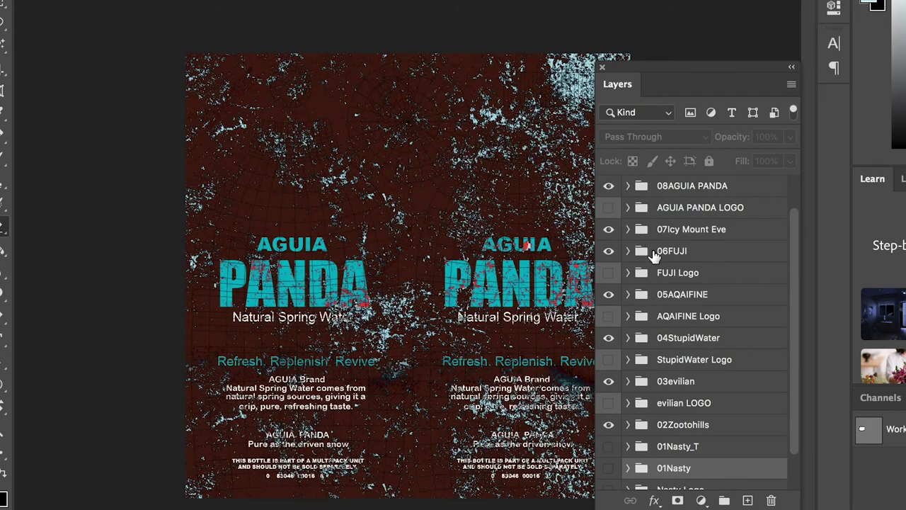
Switch to the image viewer and look through the exported textures from TextureBottleA01.jpg to TextureBottleA08.jpg
{"action": "key", "text": "super+Tab"}
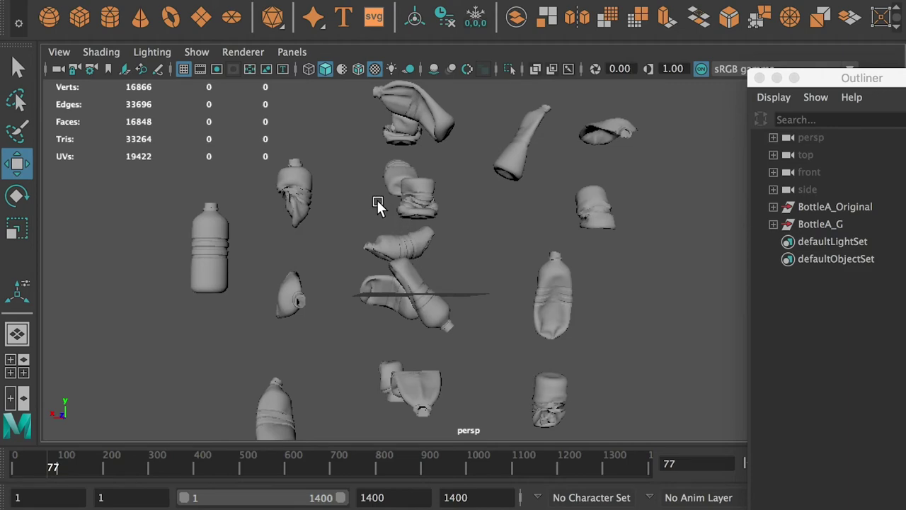
{"action": "key", "text": "super+Tab"}
{"action": "key", "text": "super+Tab"}
{"action": "key", "text": "super+Tab"}
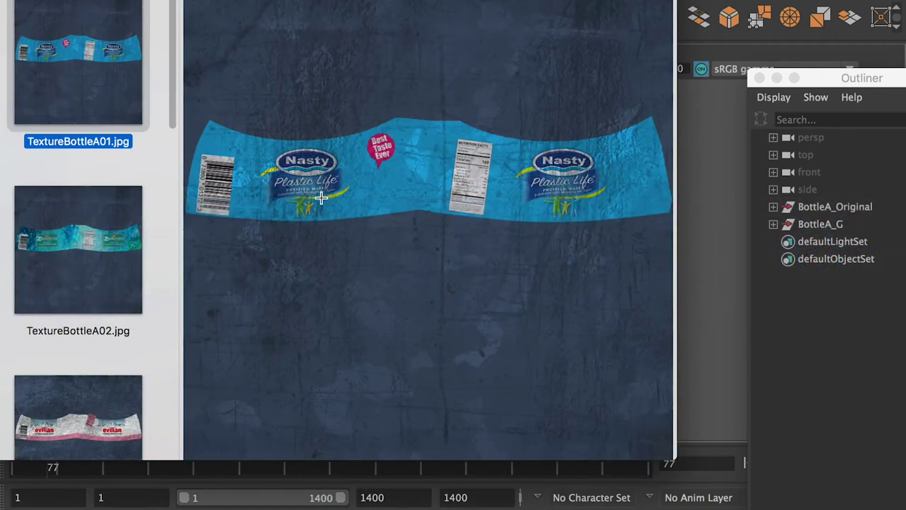
{"action": "key", "text": "Down"}
{"action": "key", "text": "Down"}
{"action": "key", "text": "Down"}
{"action": "key", "text": "Down"}
{"action": "key", "text": "Down"}
{"action": "key", "text": "Down"}
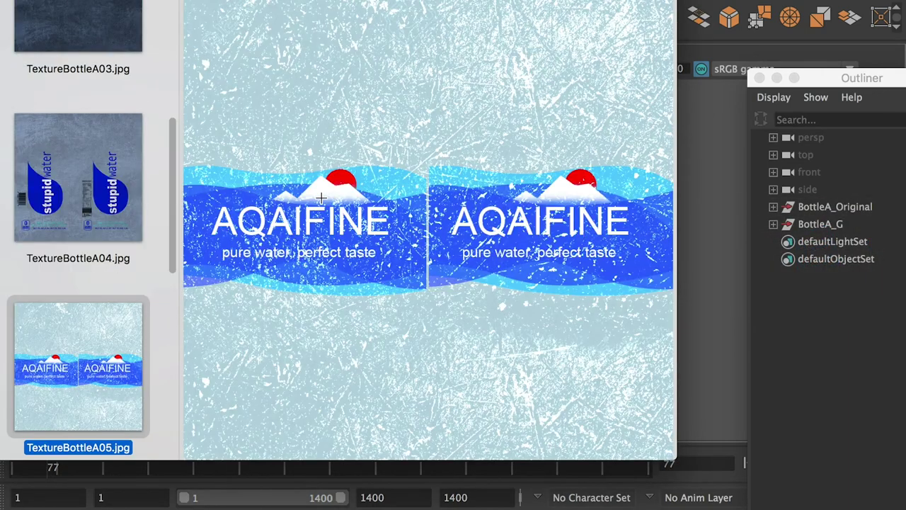
{"action": "key", "text": "Down"}
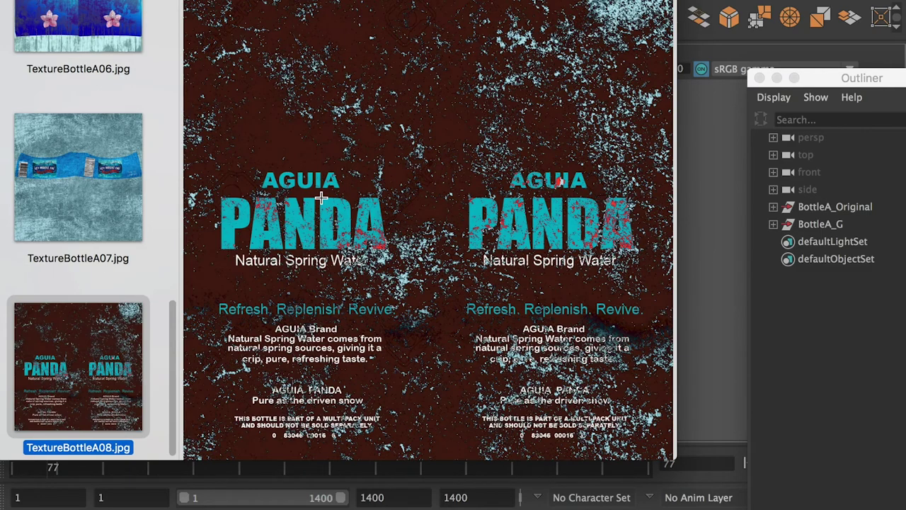
Switch to Finder and examine the TextureBottleA JPG files in the project's sourceimages folder
{"action": "left_click", "coordinate": [704, 218]}
{"action": "key", "text": "super+Tab"}
{"action": "left_click", "coordinate": [304, 263]}
{"action": "left_click_drag", "start_coordinate": [346, 48], "coordinate": [321, 36]}
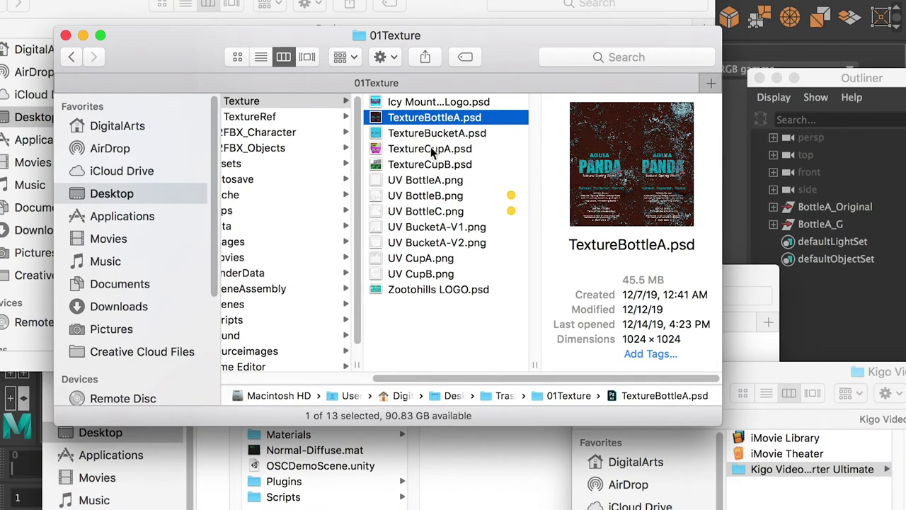
{"action": "left_click", "coordinate": [256, 351]}
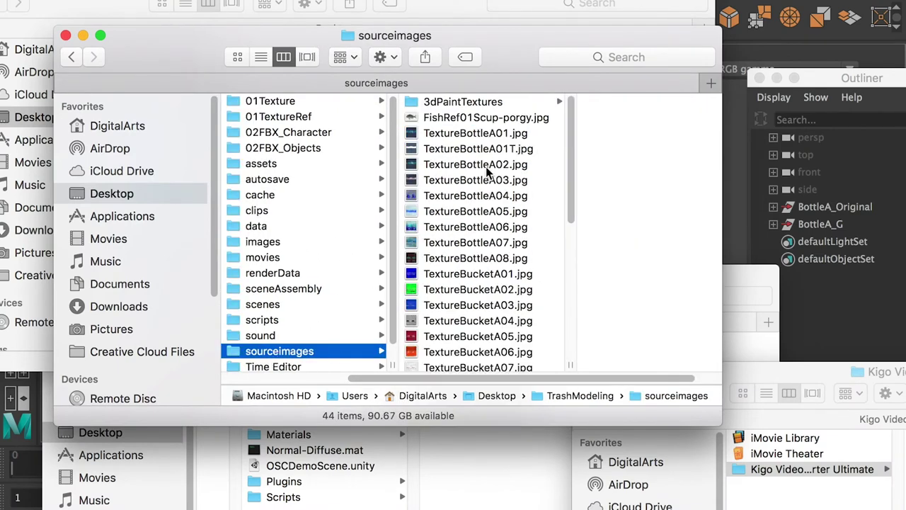
{"action": "left_click", "coordinate": [491, 138]}
{"action": "left_click", "coordinate": [449, 163]}
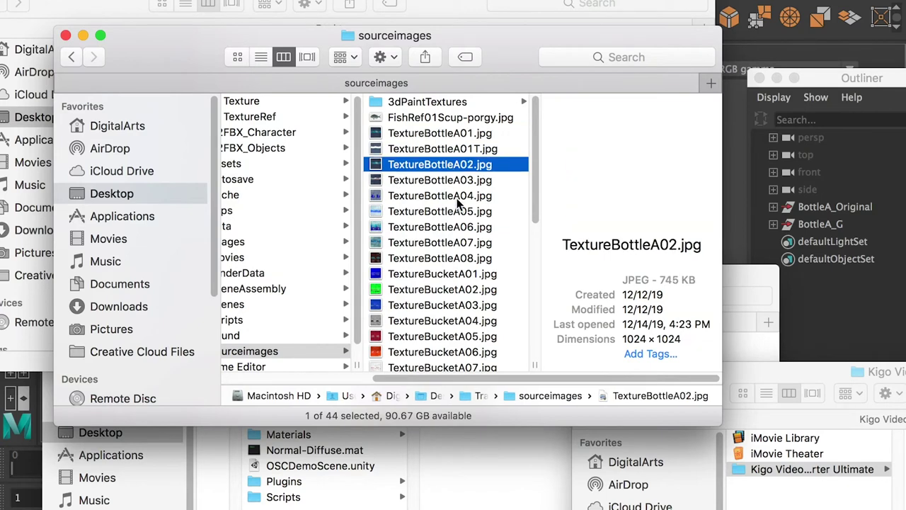
{"action": "left_click", "coordinate": [458, 196]}
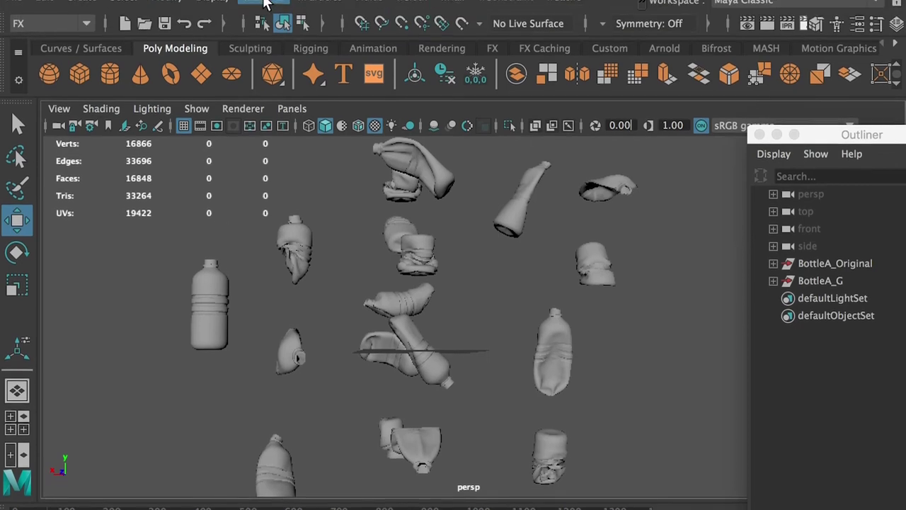
Open the Hypershade and create a new Lambert material
{"action": "left_click", "coordinate": [264, 6]}
{"action": "mouse_move", "coordinate": [314, 144]}
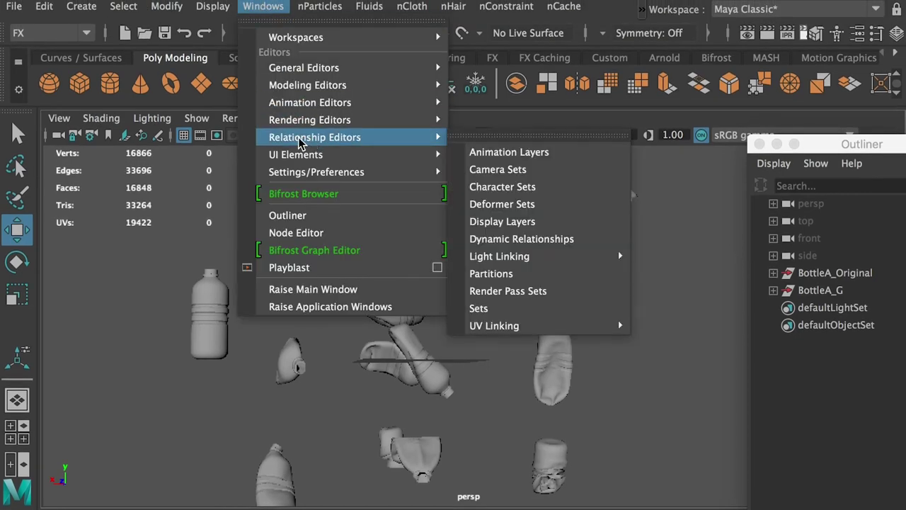
{"action": "mouse_move", "coordinate": [378, 122]}
{"action": "left_click", "coordinate": [507, 170]}
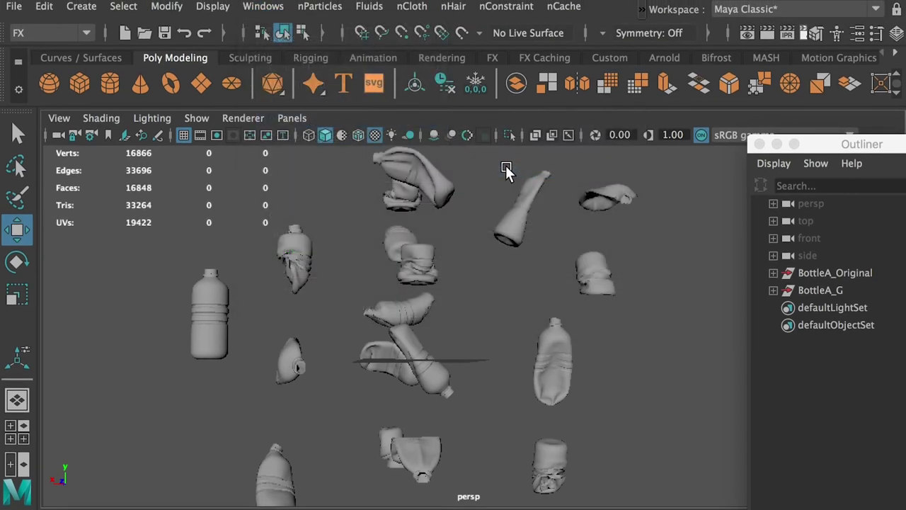
{"action": "left_click_drag", "start_coordinate": [607, 44], "coordinate": [551, 29]}
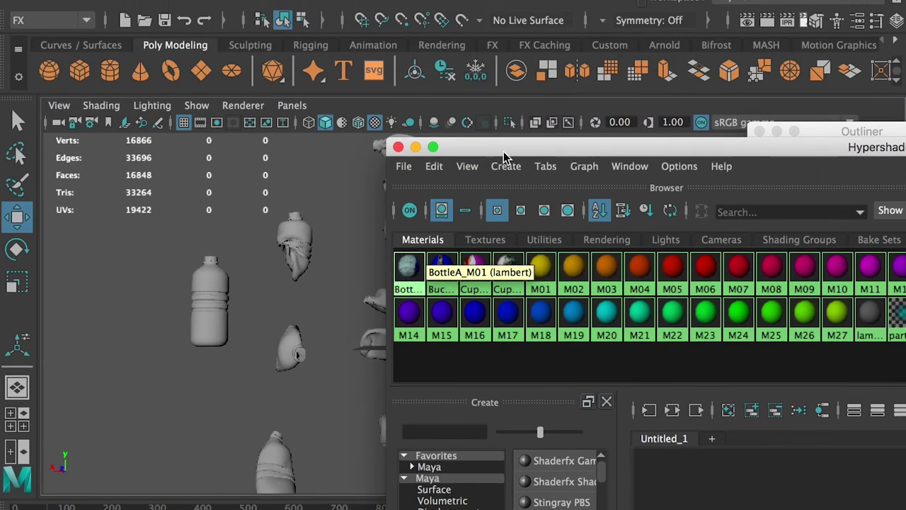
{"action": "left_click", "coordinate": [506, 165]}
{"action": "mouse_move", "coordinate": [580, 114]}
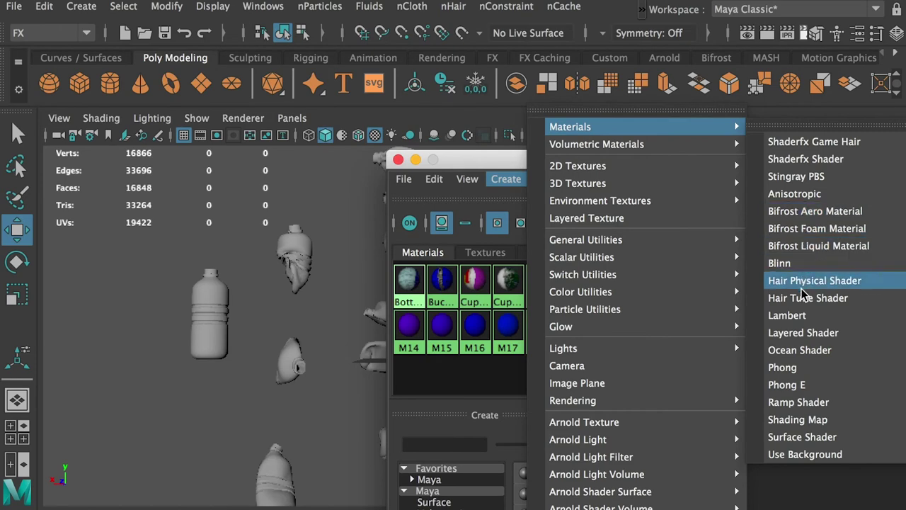
{"action": "left_click", "coordinate": [800, 320]}
Rename the new Lambert material as Material01
{"action": "left_click_drag", "start_coordinate": [768, 162], "coordinate": [404, 62]}
{"action": "double_click", "coordinate": [781, 406]}
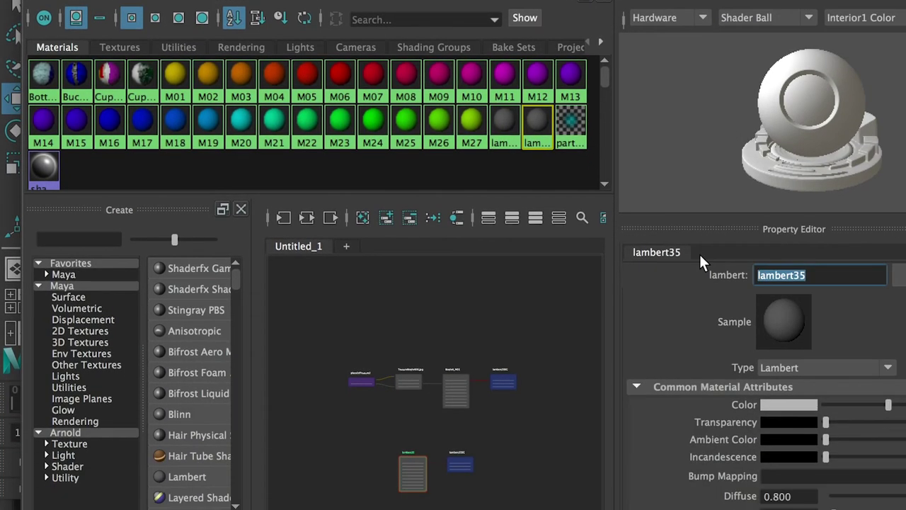
{"action": "type", "text": "M01"}
{"action": "key", "text": "Return"}
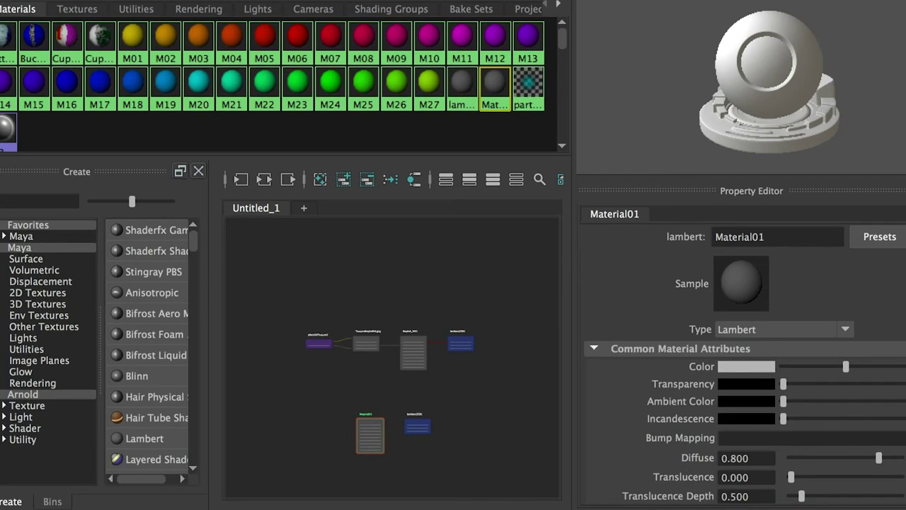
Connect a File texture to Material01's color and load TextureBottleA01.jpg from the sourceimages folder as its image
{"action": "left_click_drag", "start_coordinate": [905, 509], "coordinate": [868, 509]}
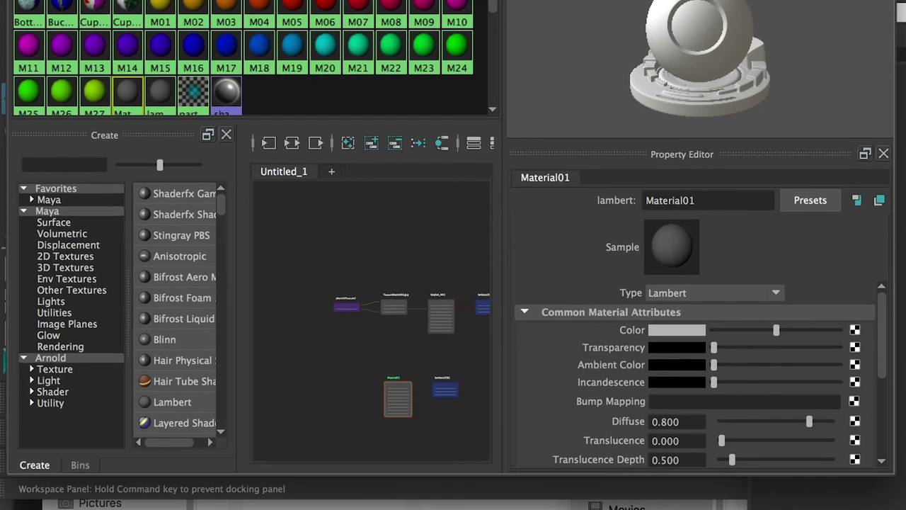
{"action": "left_click", "coordinate": [855, 331]}
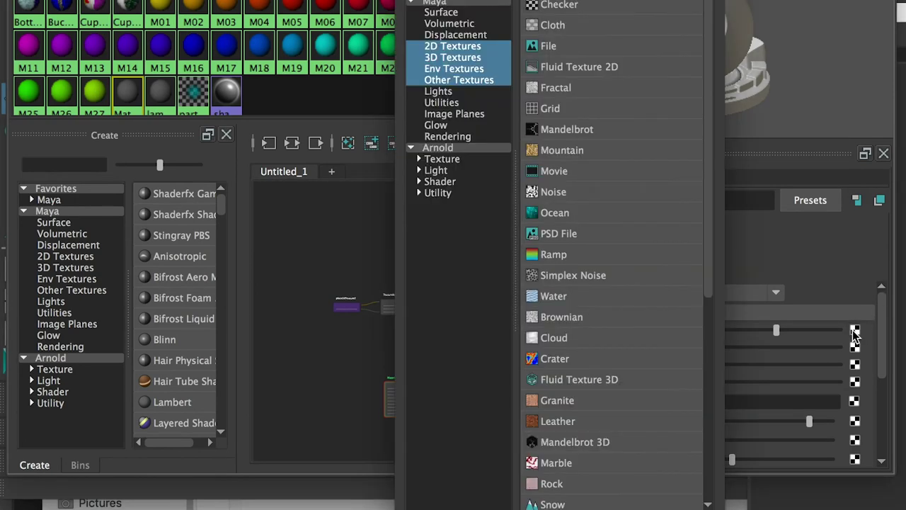
{"action": "left_click", "coordinate": [550, 47]}
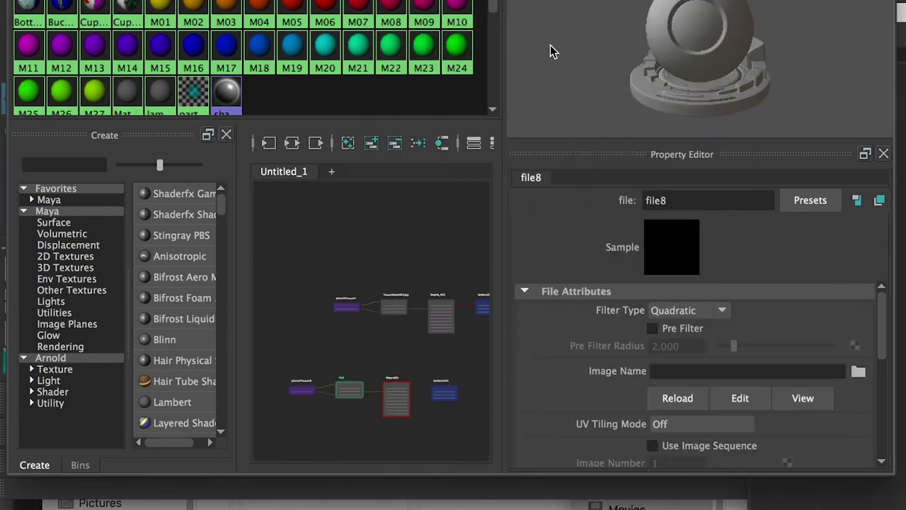
{"action": "left_click", "coordinate": [857, 372]}
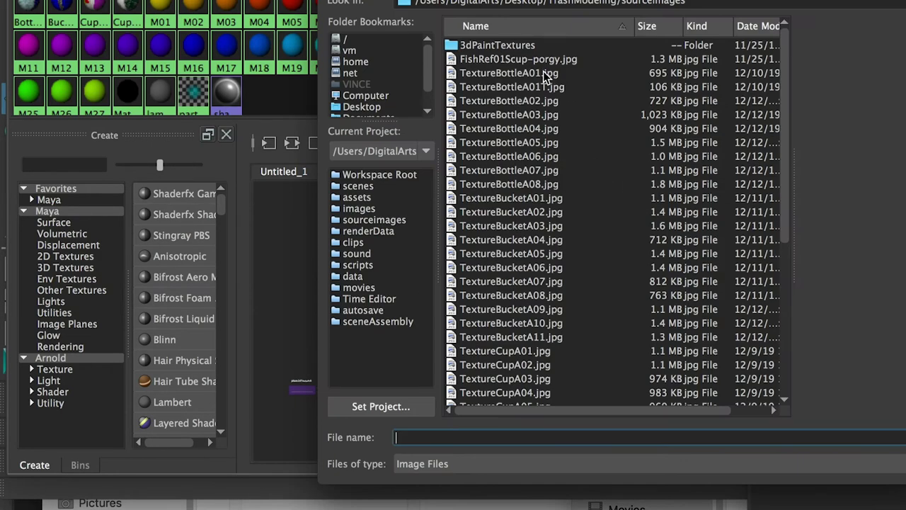
{"action": "left_click", "coordinate": [545, 74]}
{"action": "left_click_drag", "start_coordinate": [566, 1], "coordinate": [322, 0]}
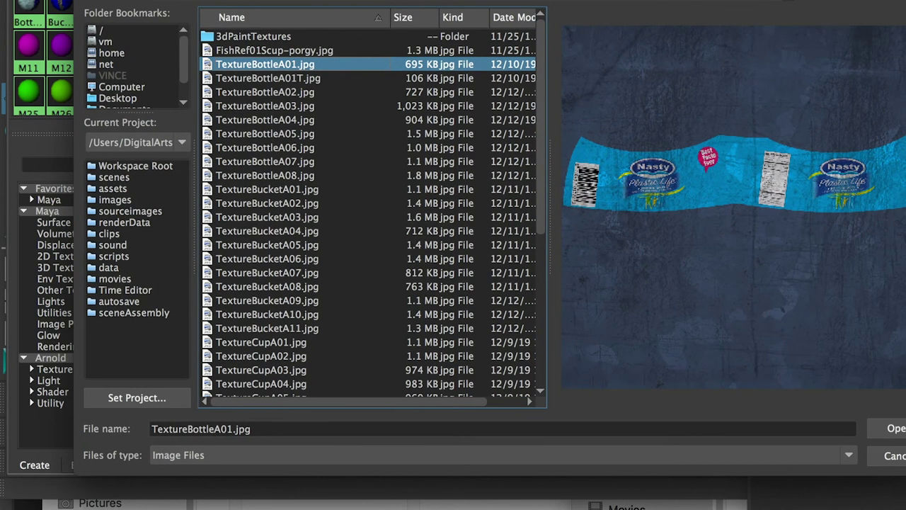
{"action": "left_click", "coordinate": [893, 429]}
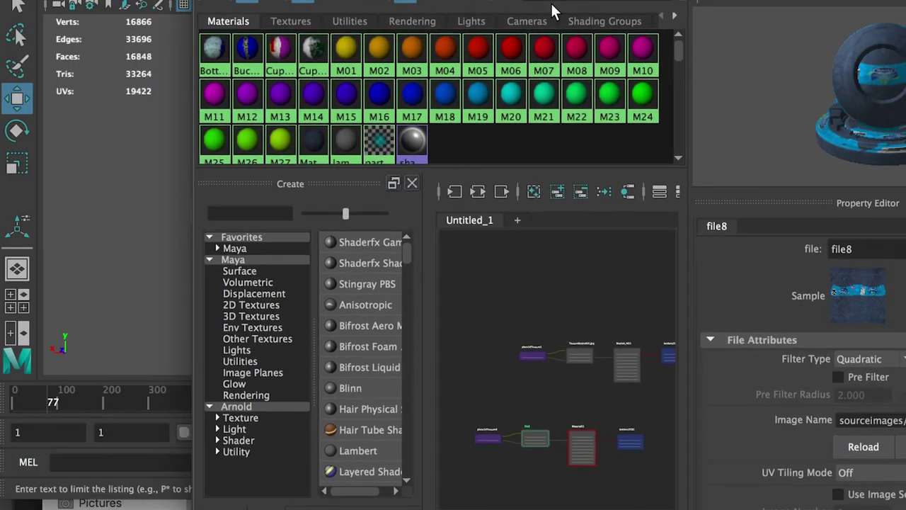
Assign Material01 to the upright crushed bottle nearest the original bottle
{"action": "left_click", "coordinate": [315, 146]}
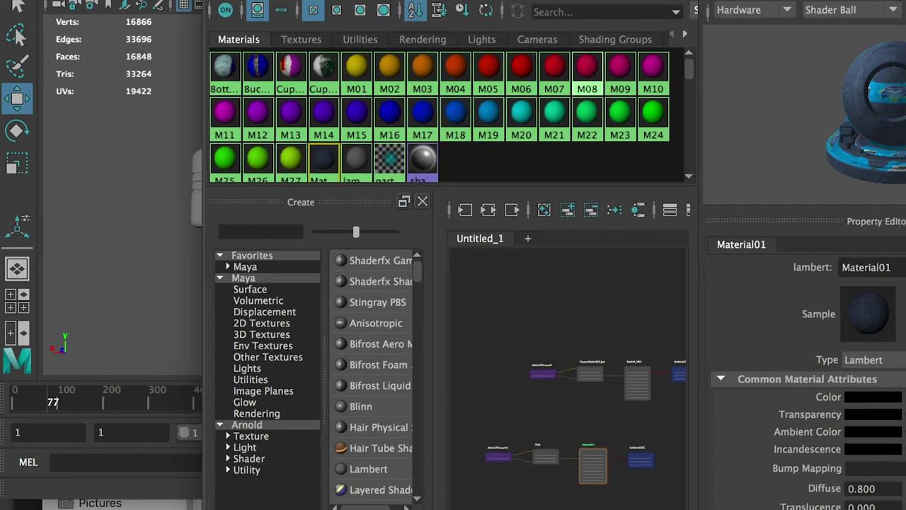
{"action": "left_click_drag", "start_coordinate": [428, 0], "coordinate": [449, 265]}
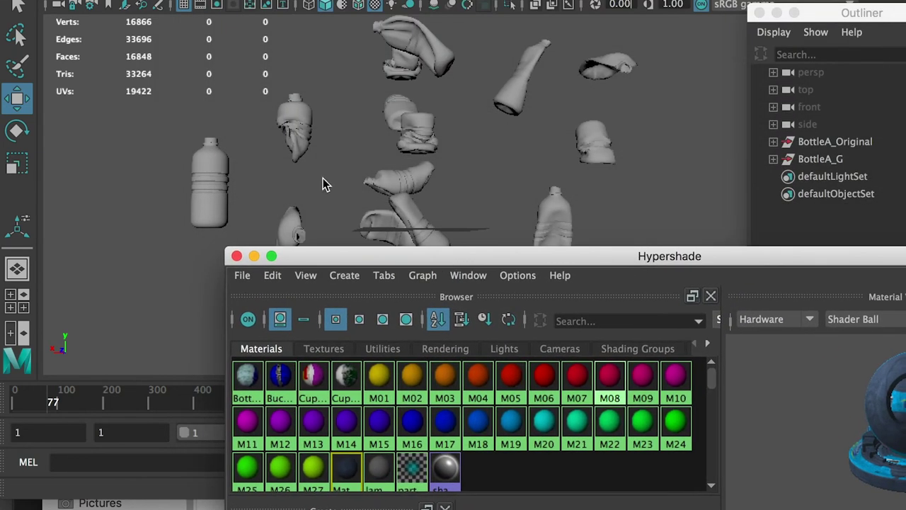
{"action": "left_click", "coordinate": [294, 117]}
{"action": "left_click_drag", "start_coordinate": [343, 262], "coordinate": [494, 59]}
{"action": "right_click_drag", "start_coordinate": [493, 263], "coordinate": [485, 215]}
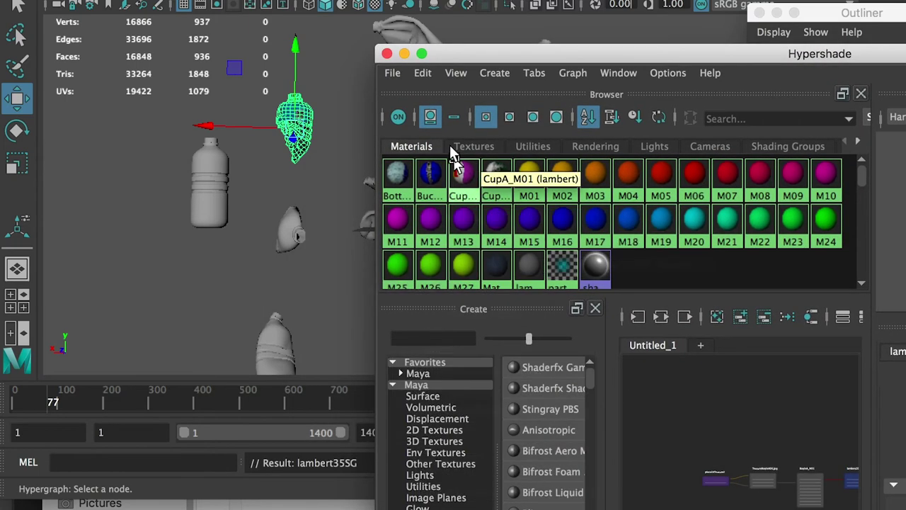
{"action": "left_click_drag", "start_coordinate": [458, 55], "coordinate": [525, 220]}
{"action": "left_click", "coordinate": [326, 256]}
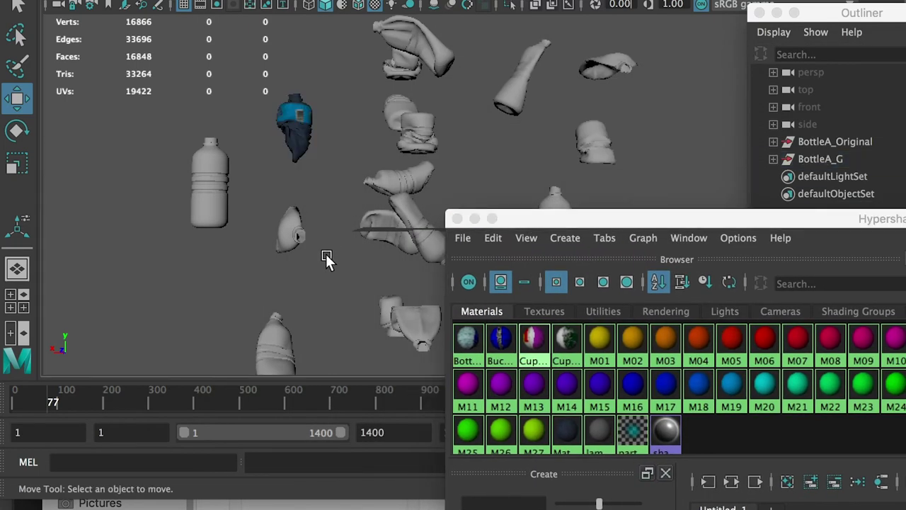
Assign Material01 to the uncrushed original bottle as well
{"action": "left_click", "coordinate": [224, 183]}
{"action": "right_click_drag", "start_coordinate": [565, 433], "coordinate": [549, 297]}
{"action": "left_click_drag", "start_coordinate": [532, 216], "coordinate": [612, 273]}
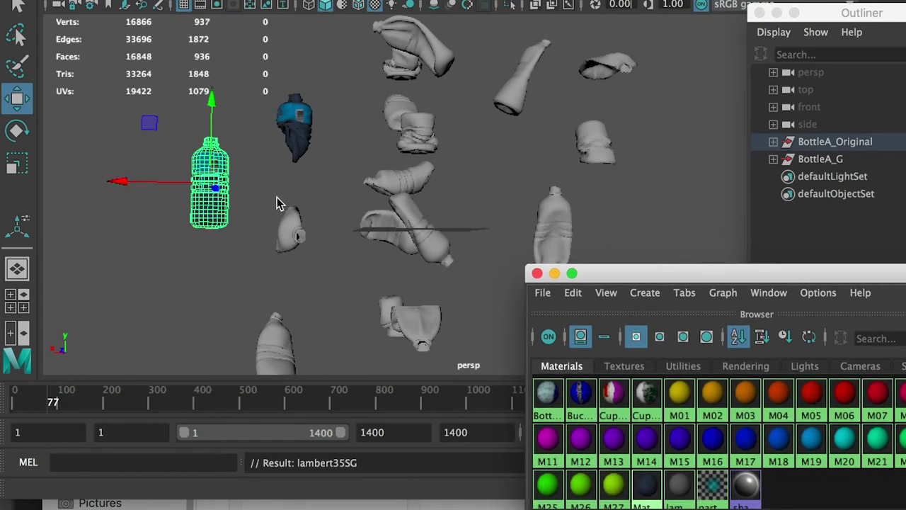
{"action": "key", "text": "Right"}
Examine up close how the label texture wraps around the original bottle and follows the folds of the crushed one
{"action": "right_click_drag", "start_coordinate": [223, 152], "coordinate": [144, 177], "text": "alt"}
{"action": "middle_click_drag", "start_coordinate": [144, 177], "coordinate": [314, 167], "text": "alt"}
{"action": "right_click_drag", "start_coordinate": [313, 168], "coordinate": [273, 200], "text": "alt"}
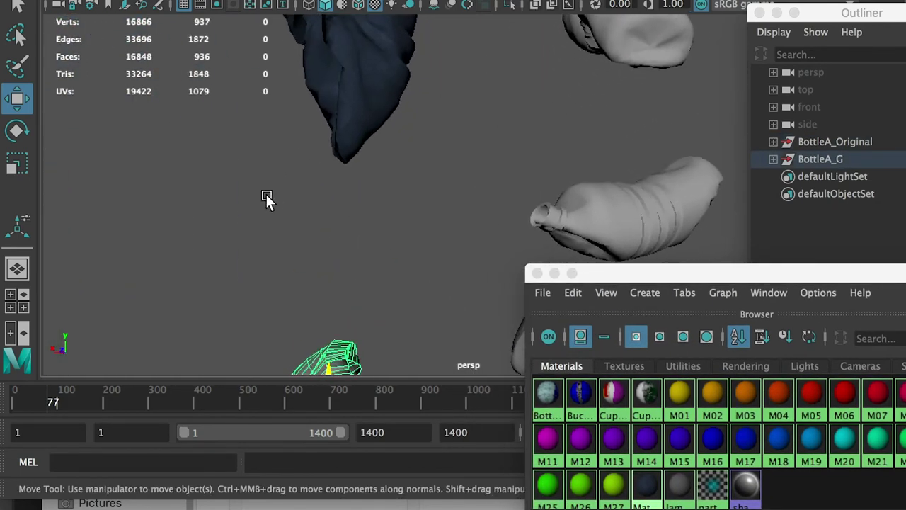
{"action": "middle_click_drag", "start_coordinate": [273, 200], "coordinate": [454, 173], "text": "alt"}
{"action": "left_click_drag", "start_coordinate": [453, 176], "coordinate": [474, 135], "text": "alt"}
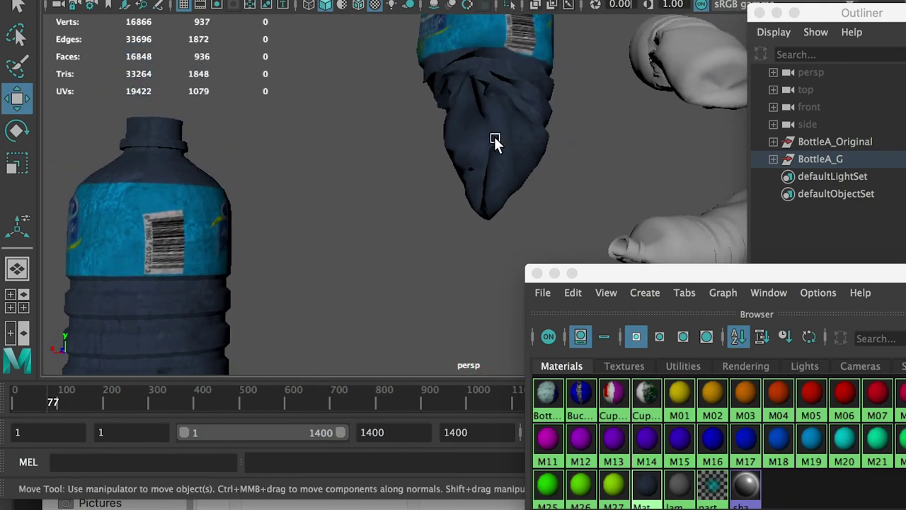
{"action": "left_click", "coordinate": [576, 138]}
{"action": "right_click_drag", "start_coordinate": [488, 134], "coordinate": [651, 203], "text": "alt"}
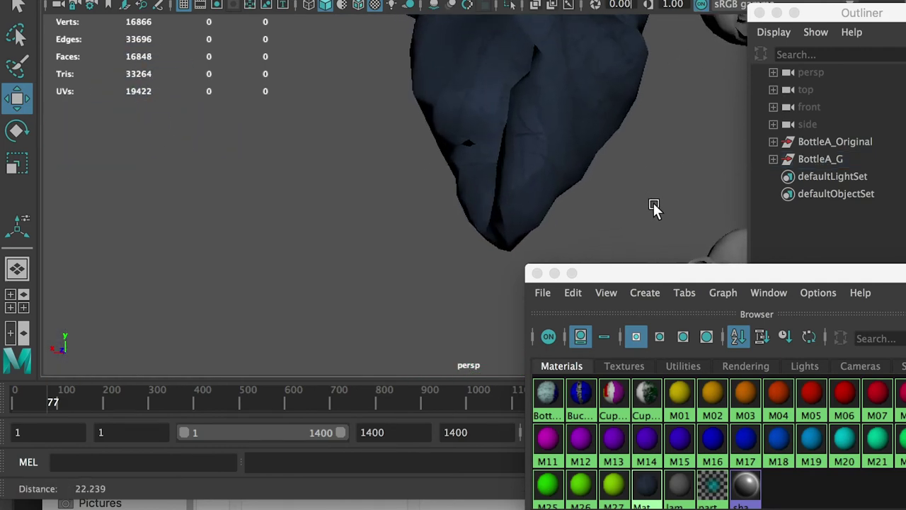
{"action": "middle_click_drag", "start_coordinate": [584, 135], "coordinate": [464, 279], "text": "alt"}
{"action": "right_click_drag", "start_coordinate": [464, 282], "coordinate": [445, 172], "text": "alt"}
{"action": "left_click_drag", "start_coordinate": [445, 172], "coordinate": [386, 188], "text": "alt"}
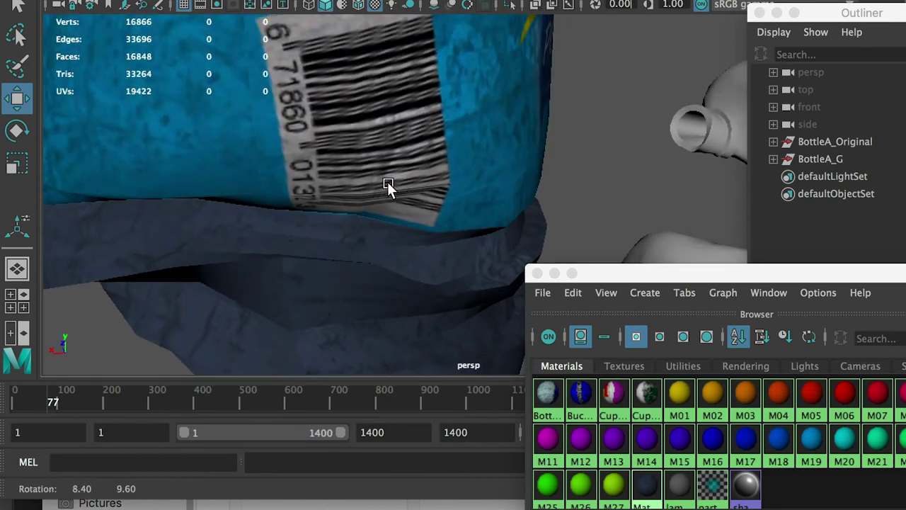
{"action": "right_click_drag", "start_coordinate": [387, 189], "coordinate": [372, 161], "text": "alt"}
{"action": "left_click_drag", "start_coordinate": [372, 162], "coordinate": [255, 170], "text": "alt"}
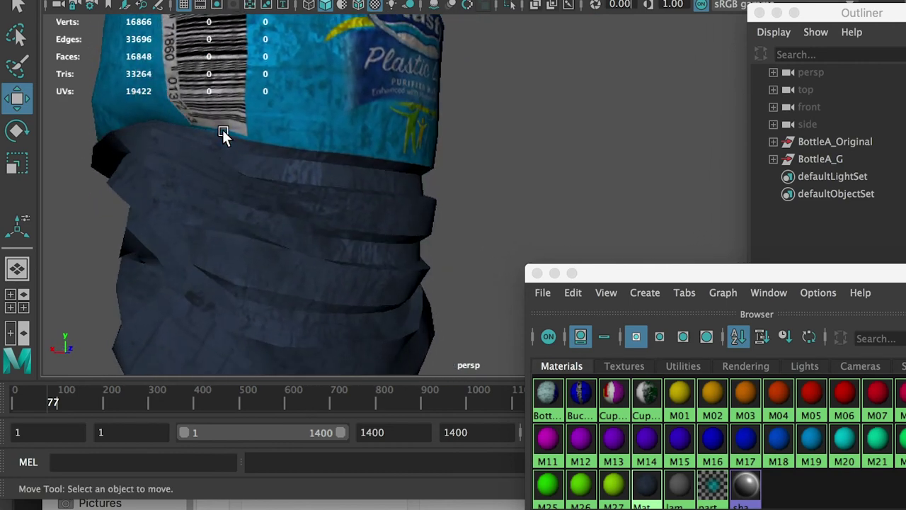
{"action": "left_click_drag", "start_coordinate": [224, 135], "coordinate": [227, 160], "text": "alt"}
{"action": "right_click_drag", "start_coordinate": [283, 160], "coordinate": [205, 120], "text": "alt"}
{"action": "left_click_drag", "start_coordinate": [331, 160], "coordinate": [249, 200], "text": "alt"}
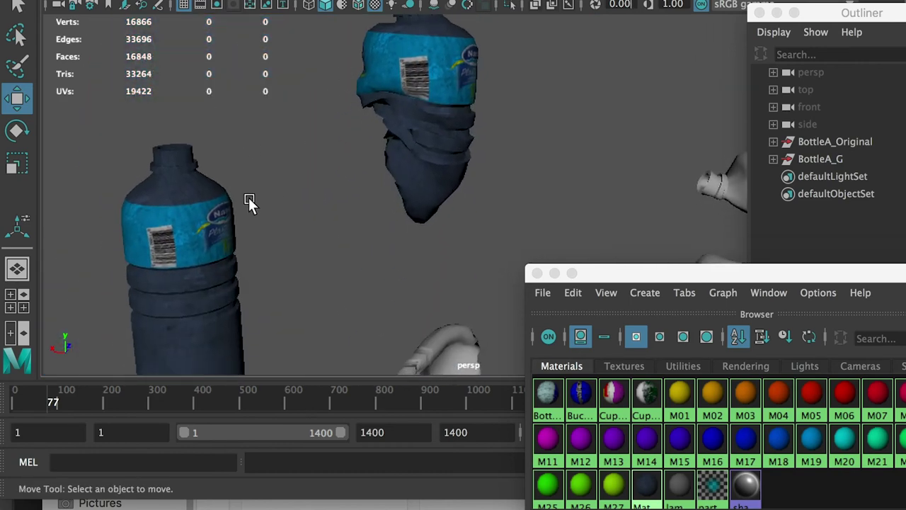
Switch to the Modeling menu set and show the original bottle's UV layout in the UV Editor
{"action": "left_click", "coordinate": [192, 216]}
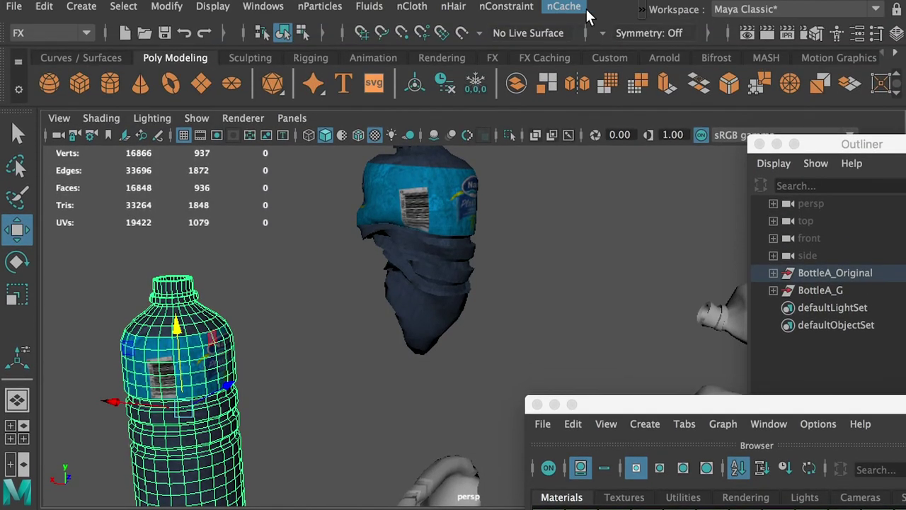
{"action": "left_click", "coordinate": [640, 10]}
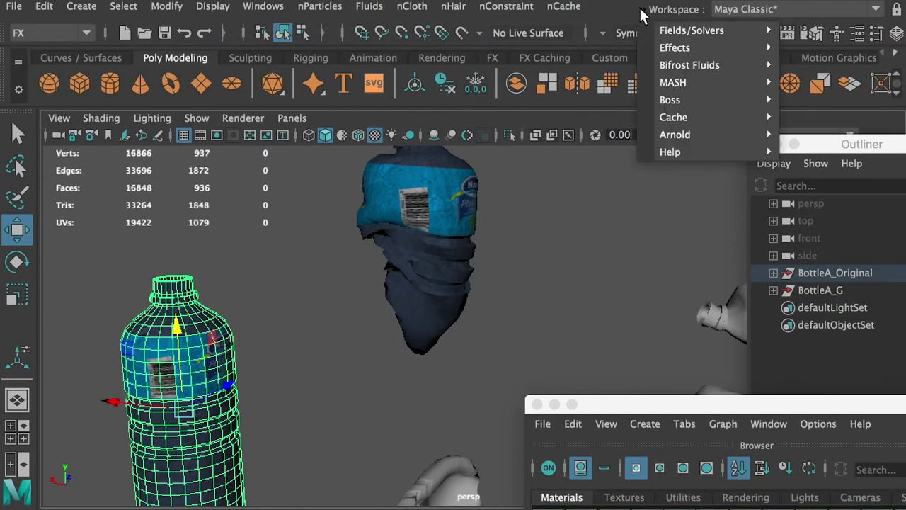
{"action": "mouse_move", "coordinate": [676, 47]}
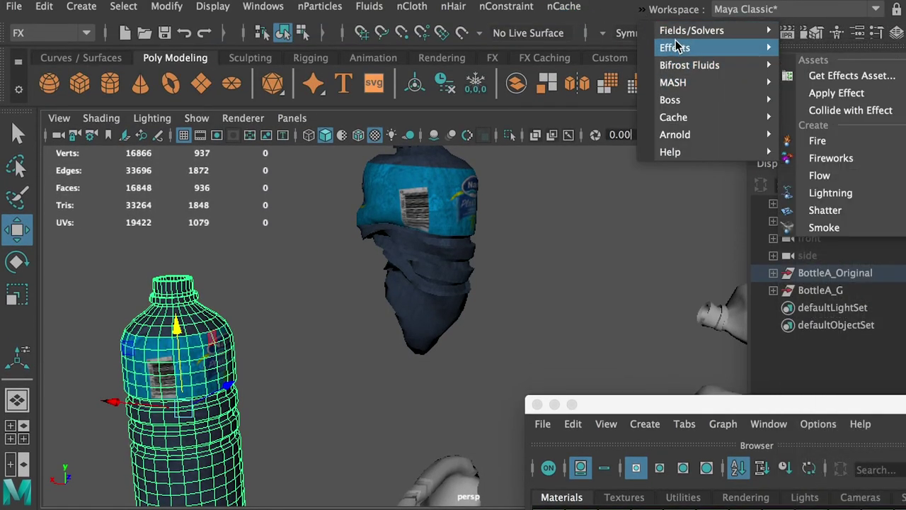
{"action": "left_click", "coordinate": [39, 34]}
{"action": "left_click", "coordinate": [39, 34]}
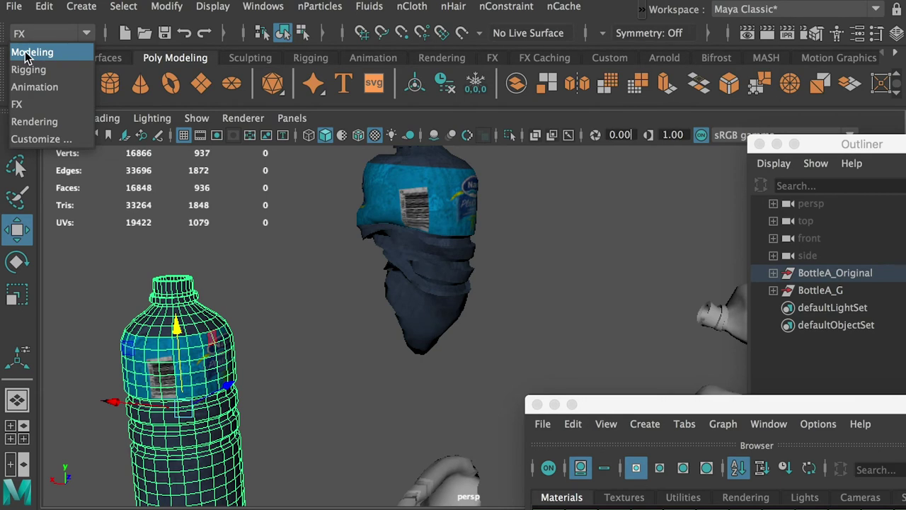
{"action": "left_click", "coordinate": [27, 55]}
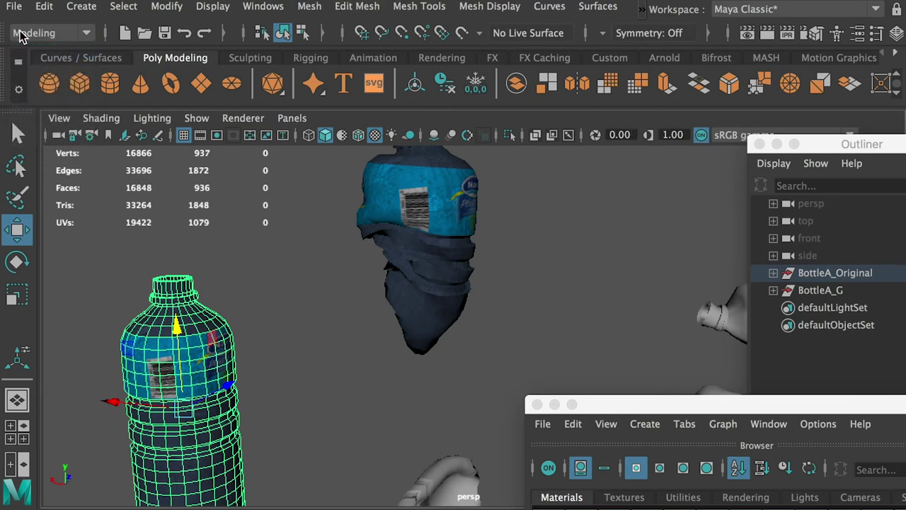
{"action": "left_click", "coordinate": [641, 10]}
{"action": "mouse_move", "coordinate": [667, 46]}
{"action": "left_click", "coordinate": [775, 62]}
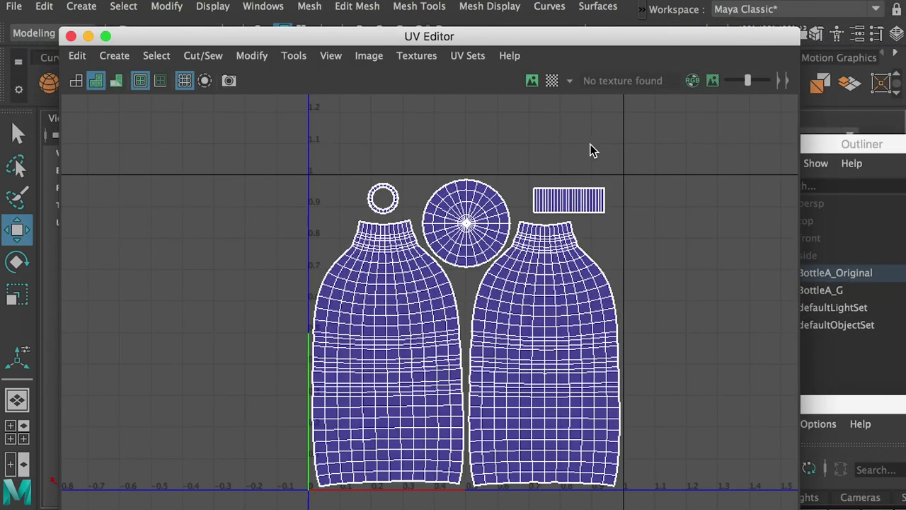
Show the textured crushed bottle's UV layout to compare it with the original's
{"action": "left_click_drag", "start_coordinate": [368, 38], "coordinate": [614, 117]}
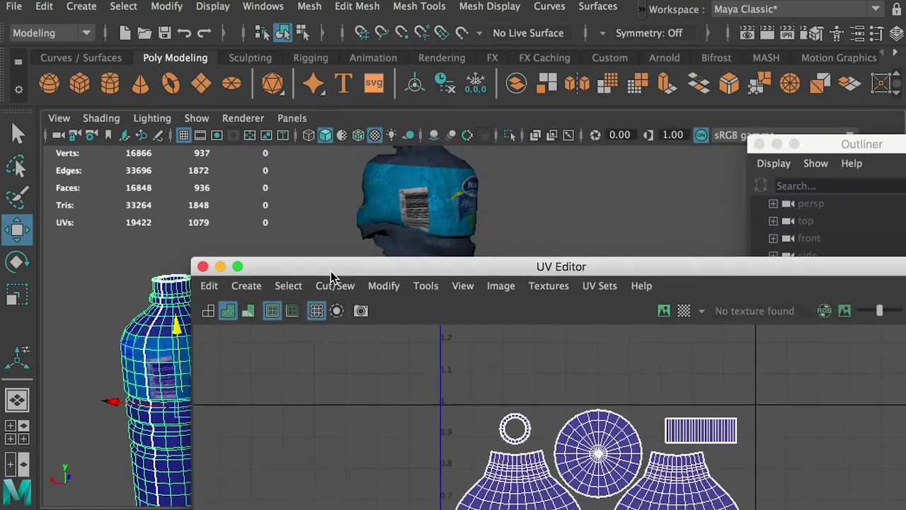
{"action": "left_click_drag", "start_coordinate": [330, 274], "coordinate": [322, 285]}
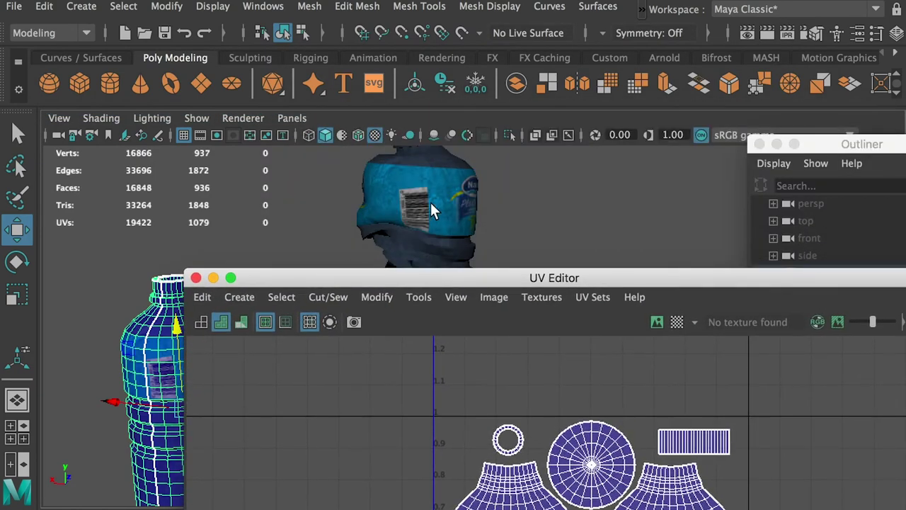
{"action": "left_click", "coordinate": [455, 263]}
{"action": "left_click_drag", "start_coordinate": [489, 281], "coordinate": [403, 104]}
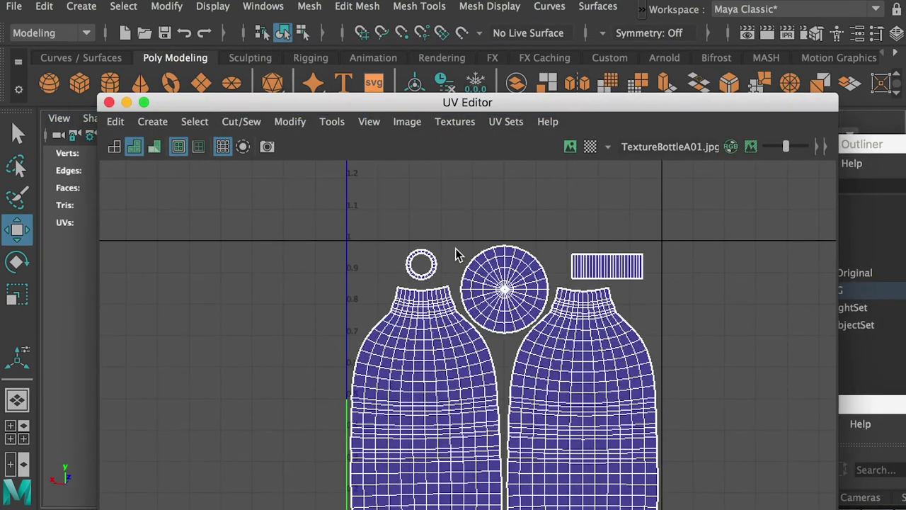
Select several untextured crushed bottles one after another to compare their UV layouts in the UV Editor
{"action": "left_click_drag", "start_coordinate": [291, 110], "coordinate": [681, 343]}
{"action": "right_click_drag", "start_coordinate": [580, 274], "coordinate": [492, 251], "text": "alt"}
{"action": "middle_click_drag", "start_coordinate": [493, 251], "coordinate": [289, 239], "text": "alt"}
{"action": "key", "text": "f"}
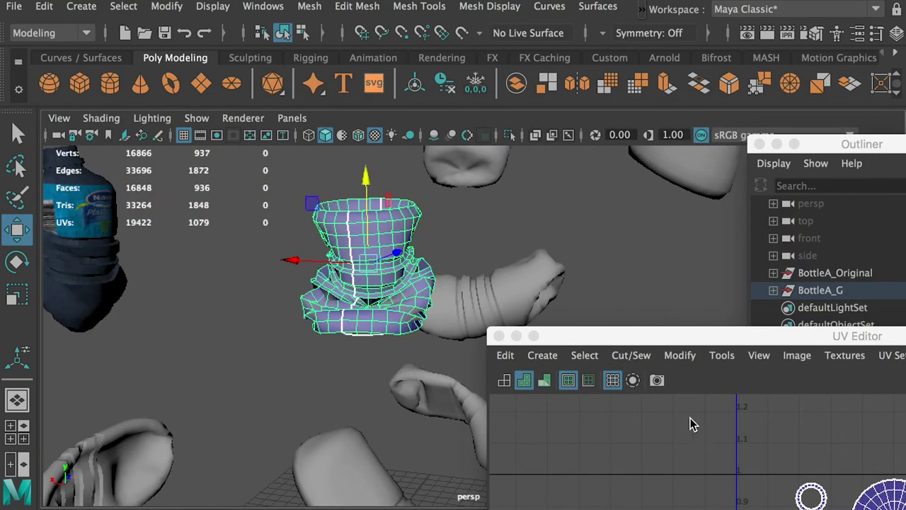
{"action": "left_click_drag", "start_coordinate": [576, 342], "coordinate": [557, 210]}
{"action": "left_click", "coordinate": [444, 307]}
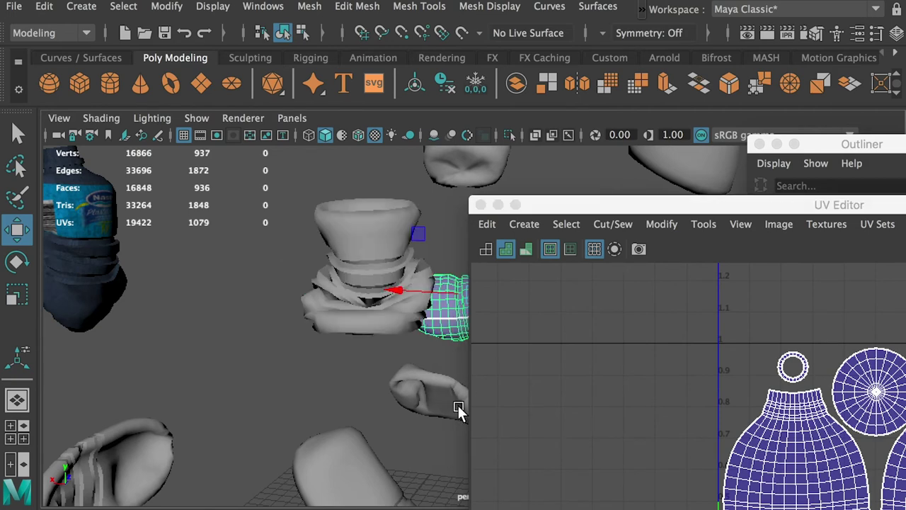
{"action": "left_click", "coordinate": [432, 410]}
{"action": "left_click", "coordinate": [349, 460]}
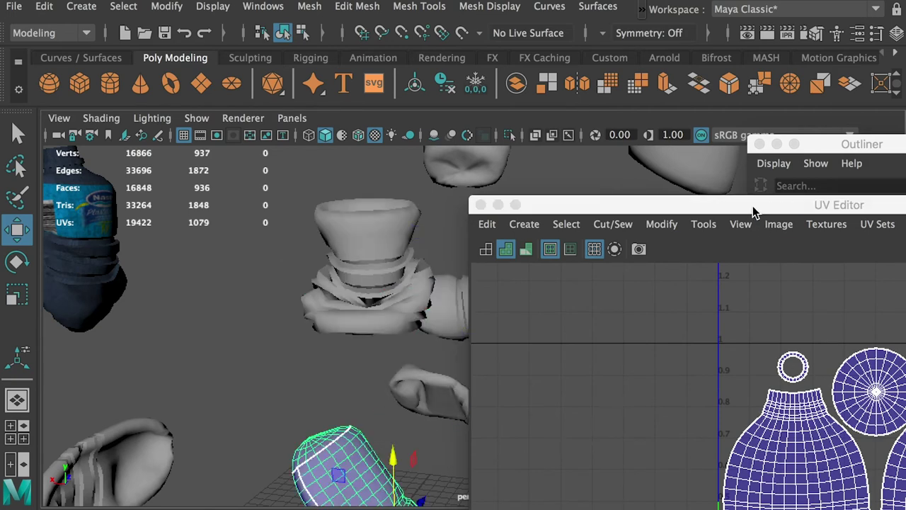
Move the UV Editor out of the way and bring the Hypershade forward to show the label materials
{"action": "left_click_drag", "start_coordinate": [754, 211], "coordinate": [618, 209]}
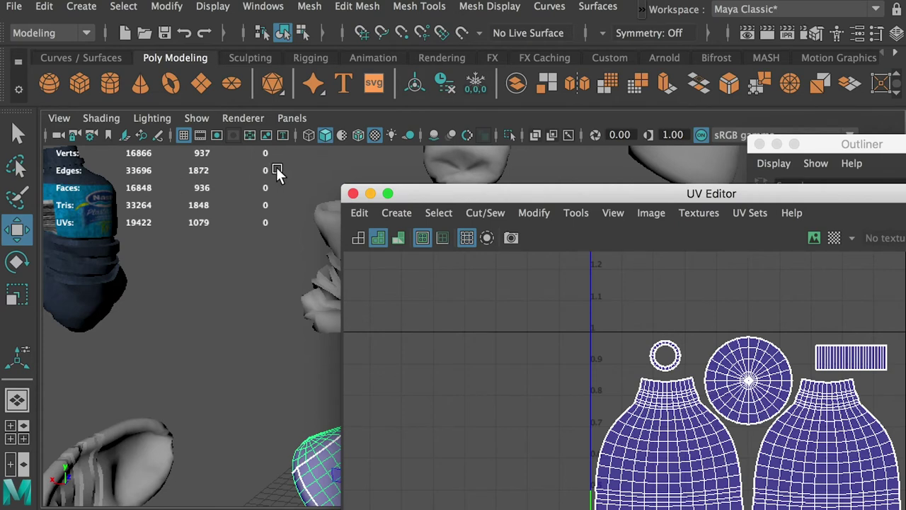
{"action": "left_click_drag", "start_coordinate": [633, 200], "coordinate": [667, 497]}
{"action": "scroll", "coordinate": [417, 336], "scroll_direction": "down", "scroll_amount": 4}
{"action": "left_click_drag", "start_coordinate": [366, 269], "coordinate": [414, 313], "text": "alt"}
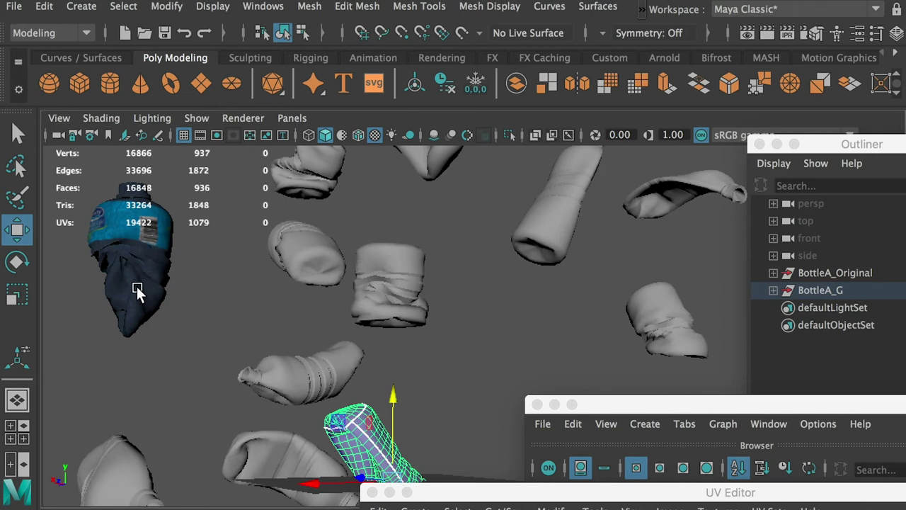
{"action": "left_click", "coordinate": [634, 465]}
{"action": "left_click_drag", "start_coordinate": [681, 407], "coordinate": [579, 157]}
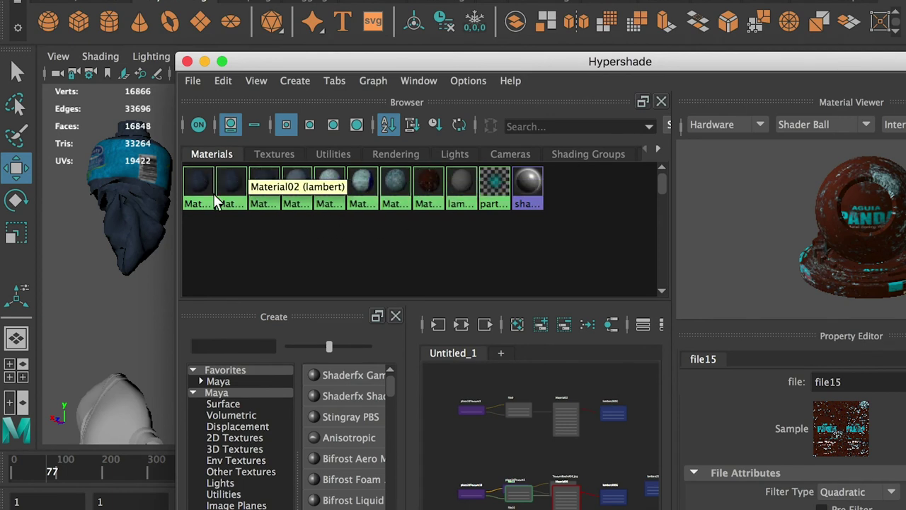
{"action": "left_click_drag", "start_coordinate": [367, 262], "coordinate": [211, 192]}
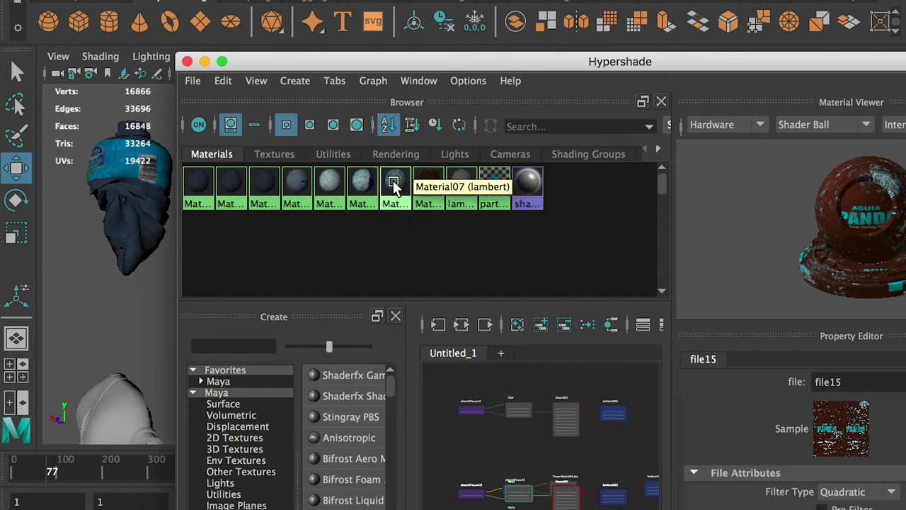
Preview the label materials one after another in the Hypershade's Material Viewer
{"action": "left_click", "coordinate": [197, 186]}
{"action": "left_click_drag", "start_coordinate": [529, 68], "coordinate": [425, 69]}
{"action": "left_click", "coordinate": [134, 187]}
{"action": "left_click", "coordinate": [158, 186]}
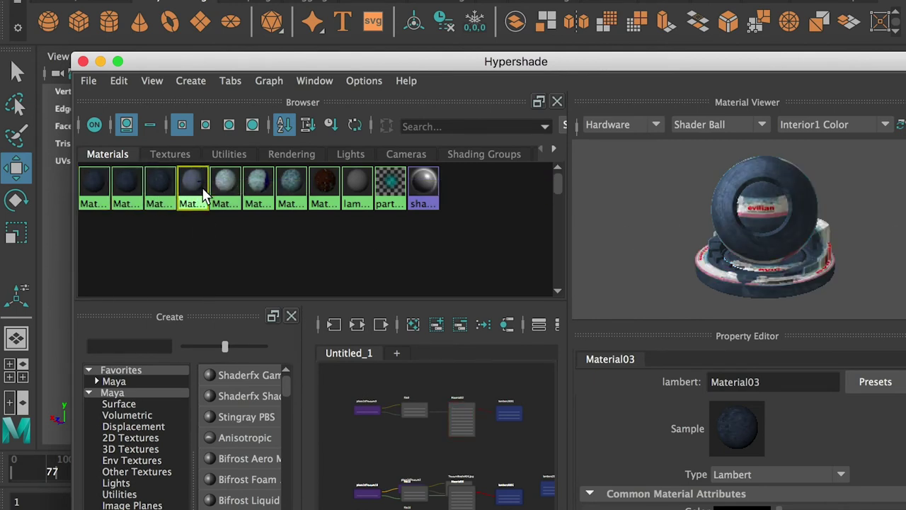
{"action": "left_click", "coordinate": [192, 186]}
{"action": "left_click", "coordinate": [222, 186]}
{"action": "left_click", "coordinate": [257, 186]}
{"action": "left_click", "coordinate": [324, 186]}
Assign Material02 to the two crossed crushed bottles near the grid and the short flattened bottle above them
{"action": "left_click_drag", "start_coordinate": [401, 65], "coordinate": [472, 423]}
{"action": "right_click_drag", "start_coordinate": [579, 309], "coordinate": [366, 237], "text": "alt"}
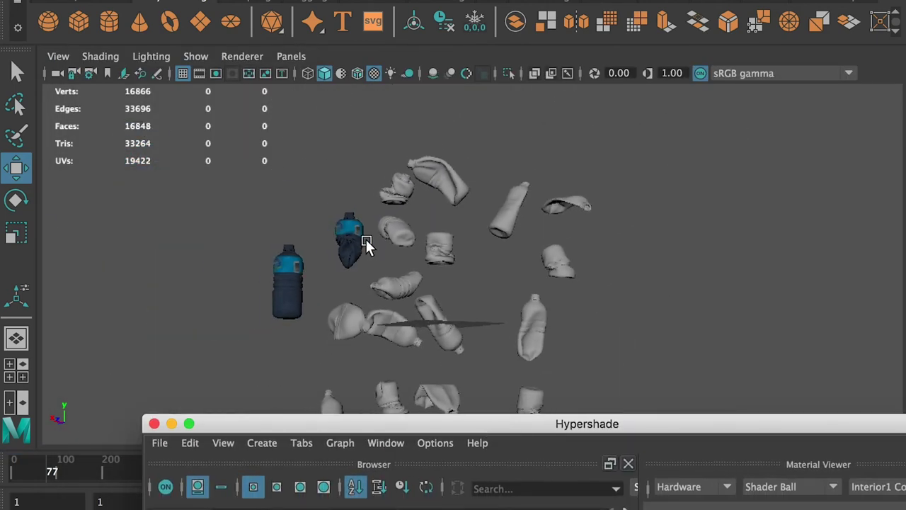
{"action": "middle_click_drag", "start_coordinate": [458, 279], "coordinate": [451, 246], "text": "alt"}
{"action": "left_click_drag", "start_coordinate": [453, 254], "coordinate": [429, 239], "text": "alt"}
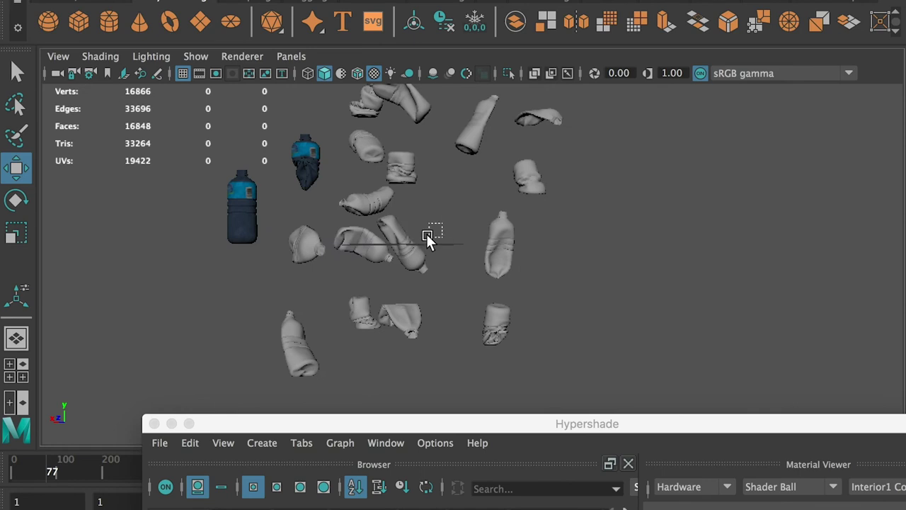
{"action": "left_click", "coordinate": [448, 252]}
{"action": "left_click", "coordinate": [512, 244], "text": "shift"}
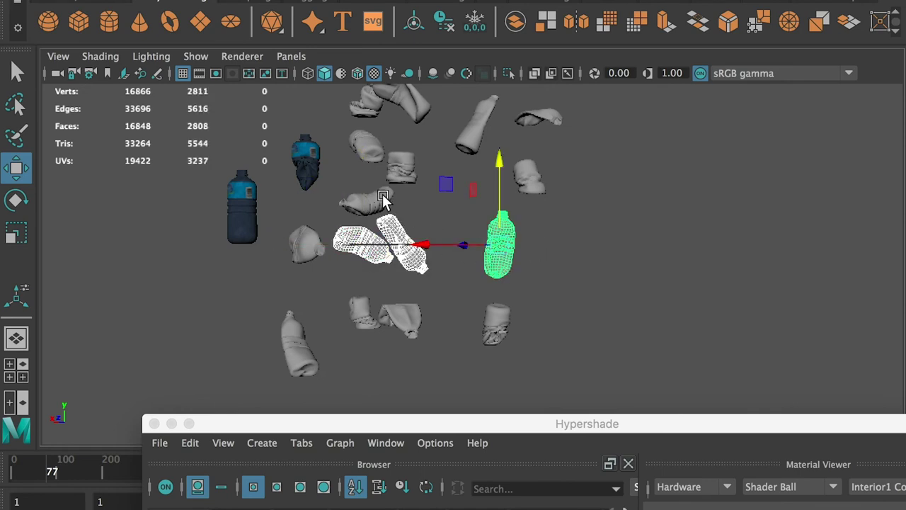
{"action": "left_click", "coordinate": [425, 222]}
{"action": "left_click_drag", "start_coordinate": [429, 220], "coordinate": [376, 239]}
{"action": "left_click", "coordinate": [403, 159], "text": "shift"}
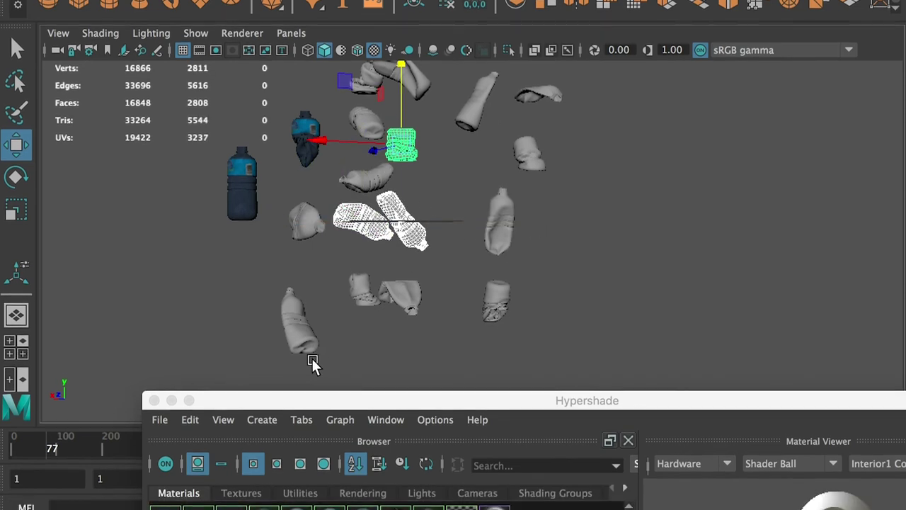
{"action": "right_click_drag", "start_coordinate": [205, 490], "coordinate": [190, 323]}
Assign Material03 to the three crushed bottles at the group's upper right and select the two untextured ones below them
{"action": "left_click_drag", "start_coordinate": [457, 52], "coordinate": [559, 111]}
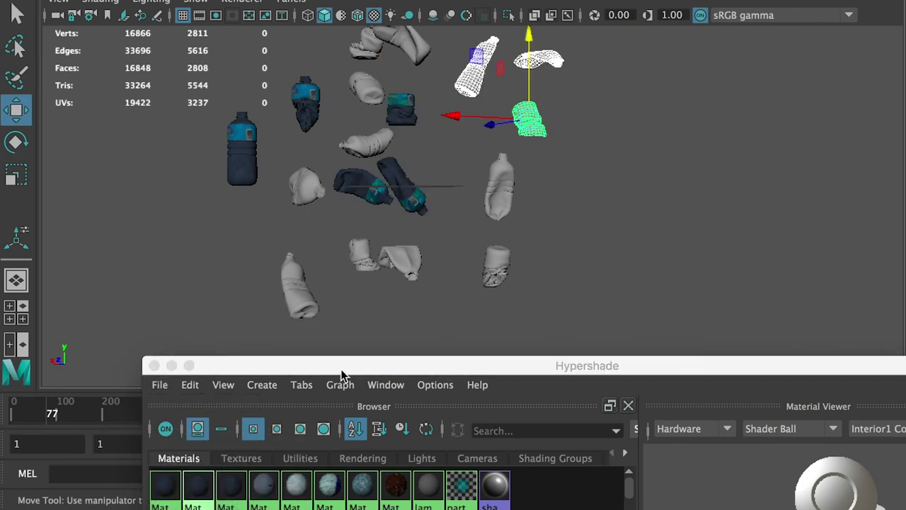
{"action": "right_click_drag", "start_coordinate": [233, 488], "coordinate": [227, 297]}
{"action": "left_click_drag", "start_coordinate": [461, 160], "coordinate": [527, 287]}
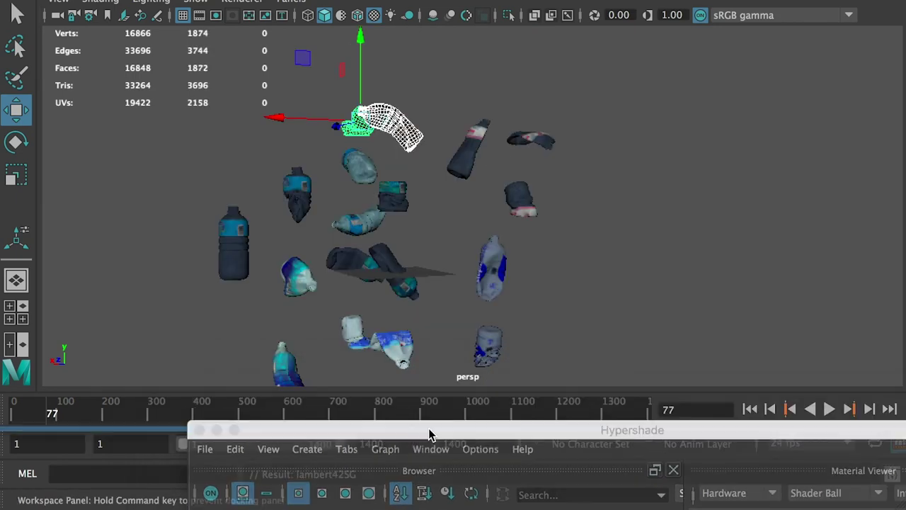
Examine the different brand labels on the textured crushed bottles up close and from several angles
{"action": "left_click", "coordinate": [404, 241]}
{"action": "scroll", "coordinate": [562, 277], "scroll_direction": "up", "scroll_amount": 5}
{"action": "left_click_drag", "start_coordinate": [478, 344], "coordinate": [429, 205], "text": "alt"}
{"action": "scroll", "coordinate": [486, 227], "scroll_direction": "up", "scroll_amount": 5}
{"action": "left_click_drag", "start_coordinate": [443, 284], "coordinate": [515, 318], "text": "alt"}
{"action": "right_click_drag", "start_coordinate": [597, 320], "coordinate": [335, 180], "text": "alt"}
{"action": "left_click_drag", "start_coordinate": [336, 180], "coordinate": [273, 109], "text": "alt"}
{"action": "right_click_drag", "start_coordinate": [273, 109], "coordinate": [341, 190], "text": "alt"}
{"action": "left_click_drag", "start_coordinate": [342, 190], "coordinate": [349, 187], "text": "alt"}
{"action": "left_click", "coordinate": [348, 182]}
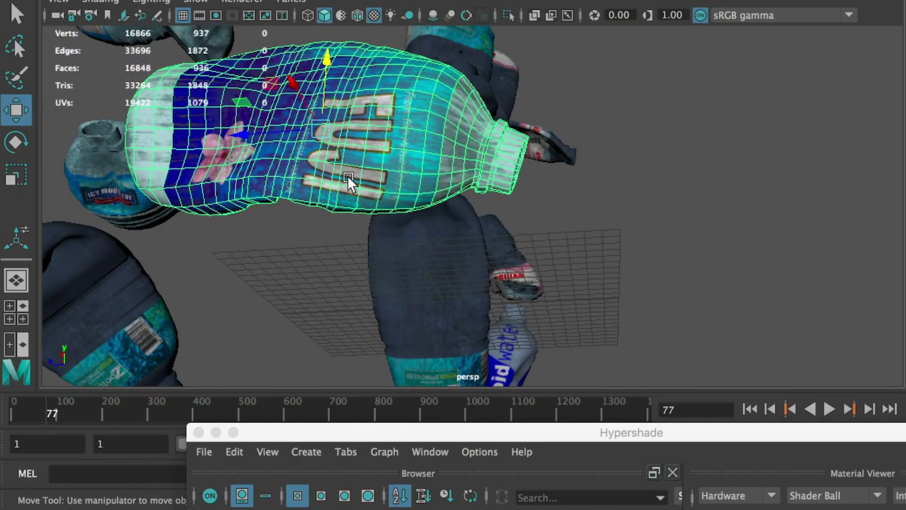
{"action": "key", "text": "f"}
{"action": "left_click_drag", "start_coordinate": [499, 194], "coordinate": [546, 248], "text": "alt"}
{"action": "left_click", "coordinate": [153, 236]}
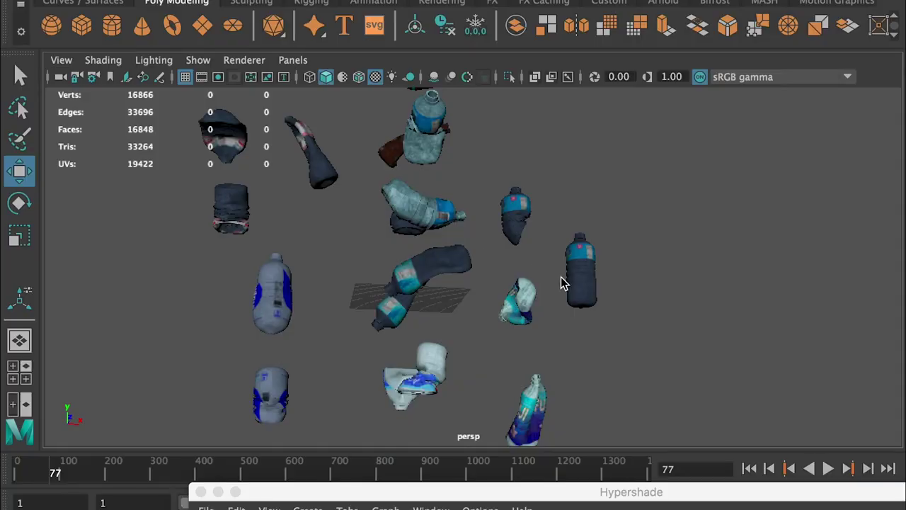
Switch to Preview and view the label texture image TextureBottleA07.jpg
{"action": "key", "text": "super+Tab"}
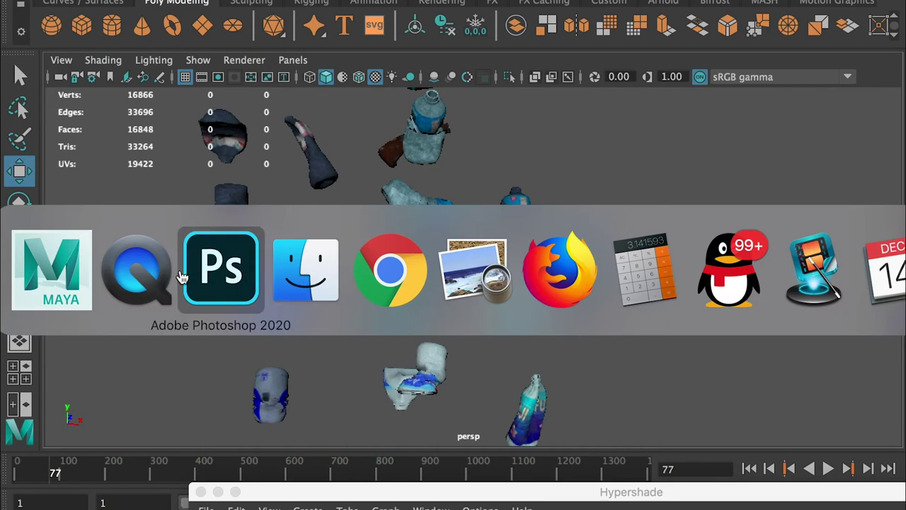
{"action": "left_click", "coordinate": [447, 264]}
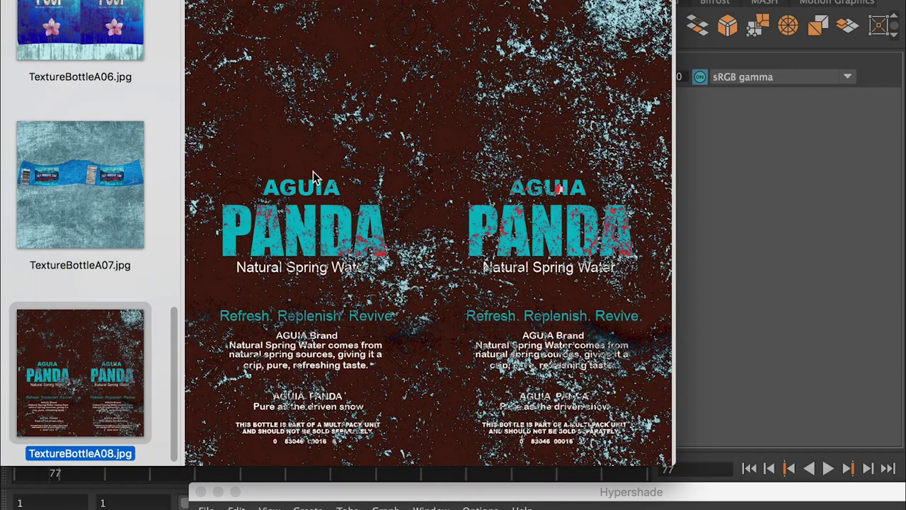
{"action": "left_click", "coordinate": [62, 191]}
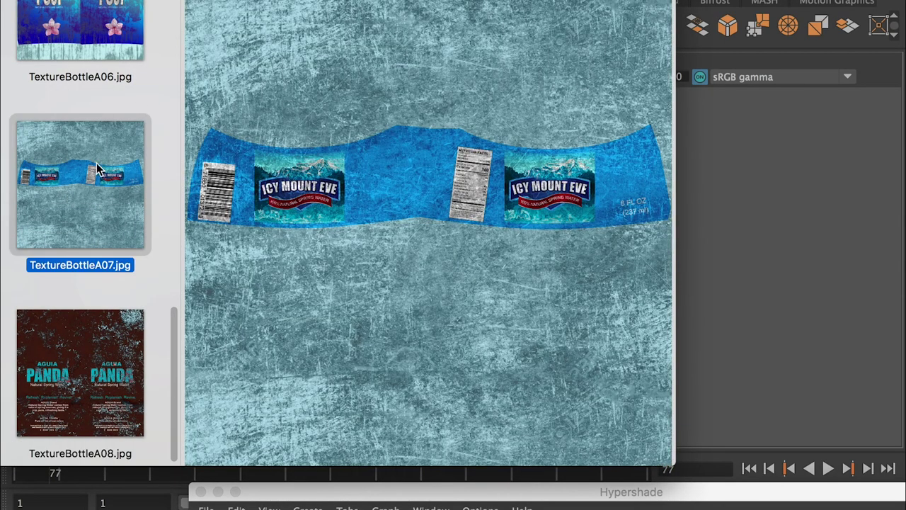
{"action": "left_click", "coordinate": [760, 126]}
Switch to Photoshop and show the 01Nasty_T layer group over the Nasty label texture
{"action": "key", "text": "super+Tab"}
{"action": "left_click", "coordinate": [315, 249]}
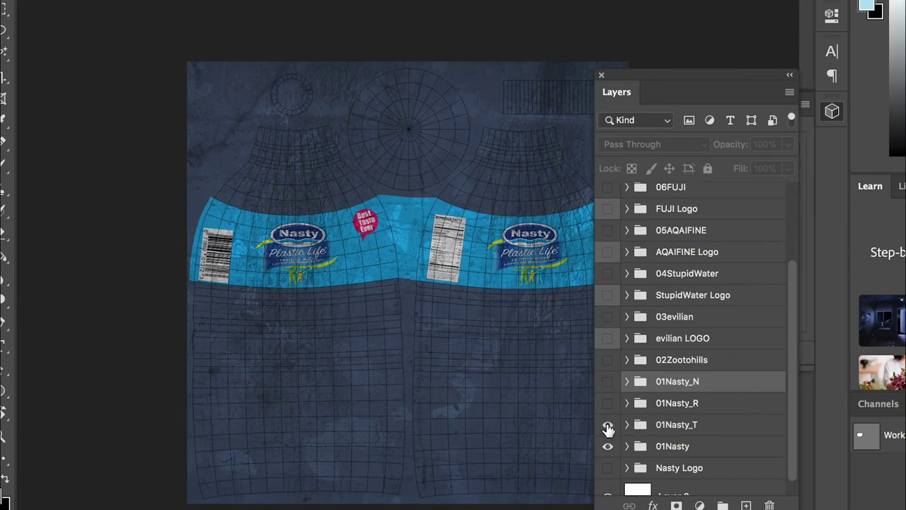
{"action": "left_click", "coordinate": [608, 425]}
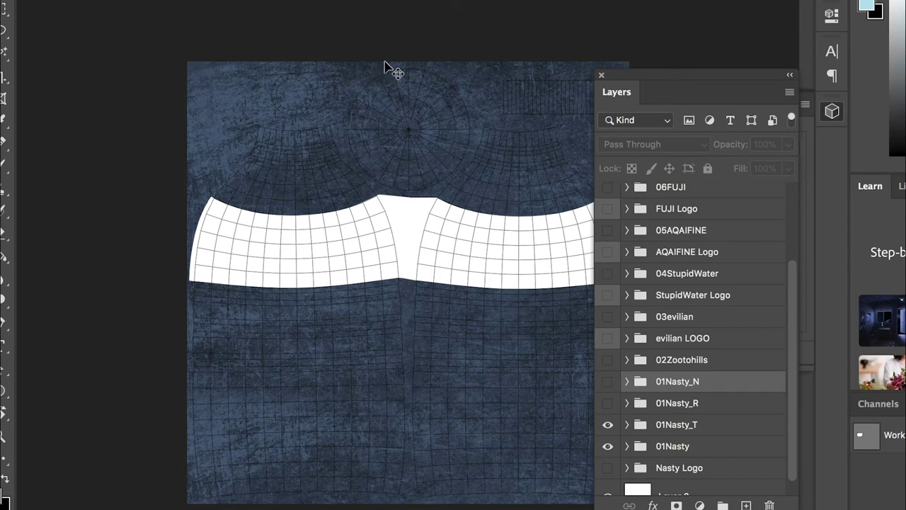
Switch between Maya and Photoshop to compare the original bottle's label and body with the white label area of the 01Nasty_T map
{"action": "key", "text": "super+Tab"}
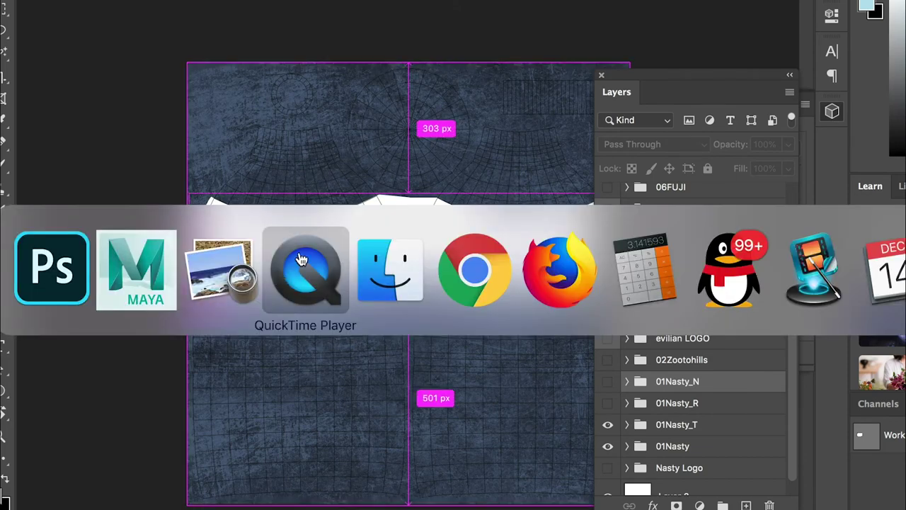
{"action": "left_click", "coordinate": [162, 277]}
{"action": "left_click", "coordinate": [586, 281]}
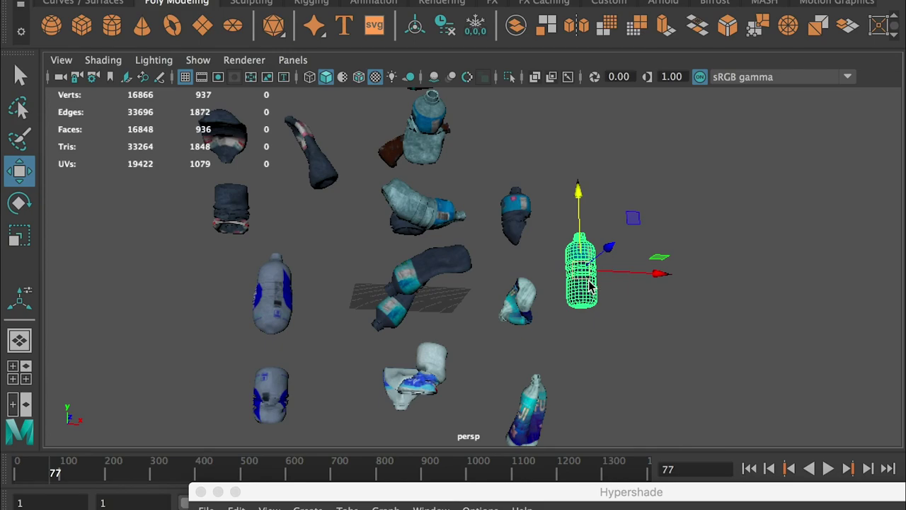
{"action": "key", "text": "f"}
{"action": "scroll", "coordinate": [530, 271], "scroll_direction": "up", "scroll_amount": 6}
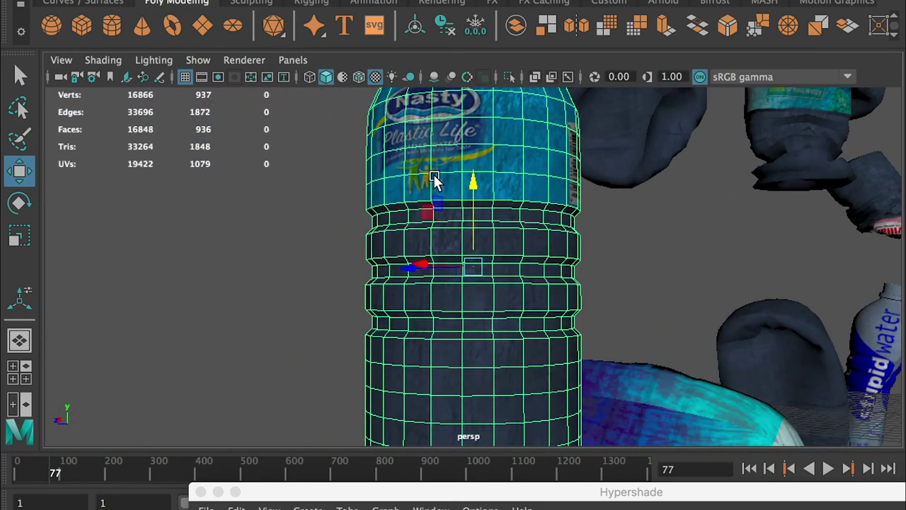
{"action": "scroll", "coordinate": [433, 179], "scroll_direction": "down", "scroll_amount": 5}
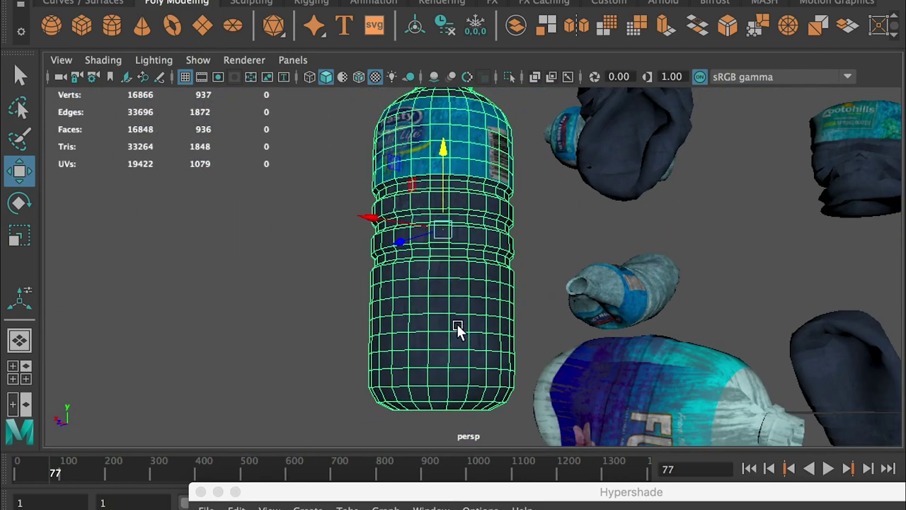
{"action": "key", "text": "super+Tab"}
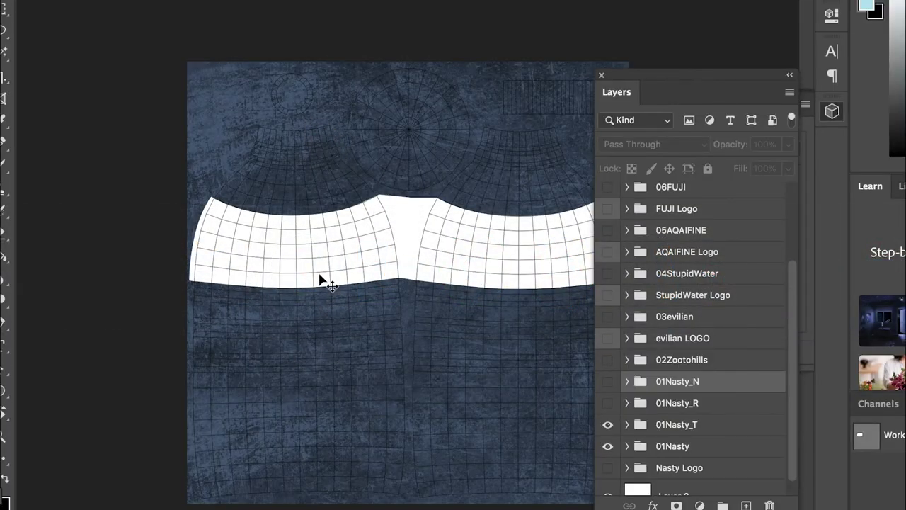
{"action": "key", "text": "super+Tab"}
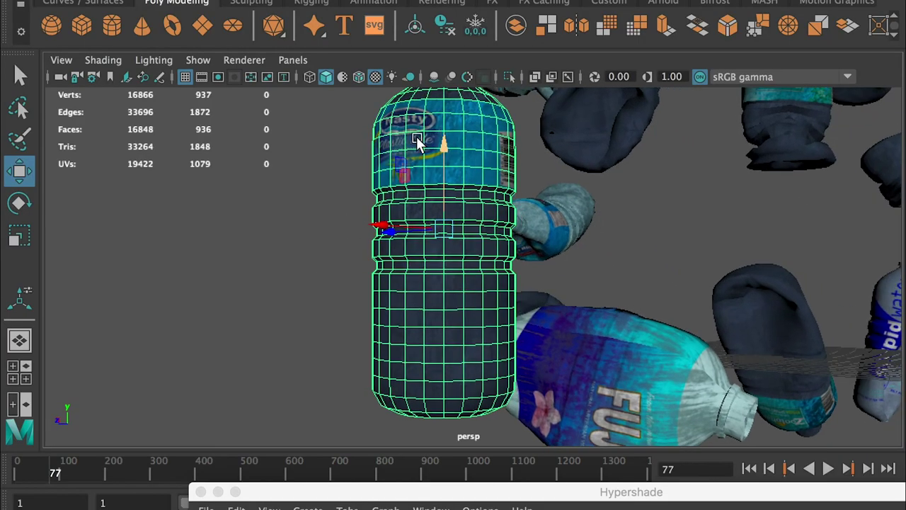
{"action": "key", "text": "super+Tab"}
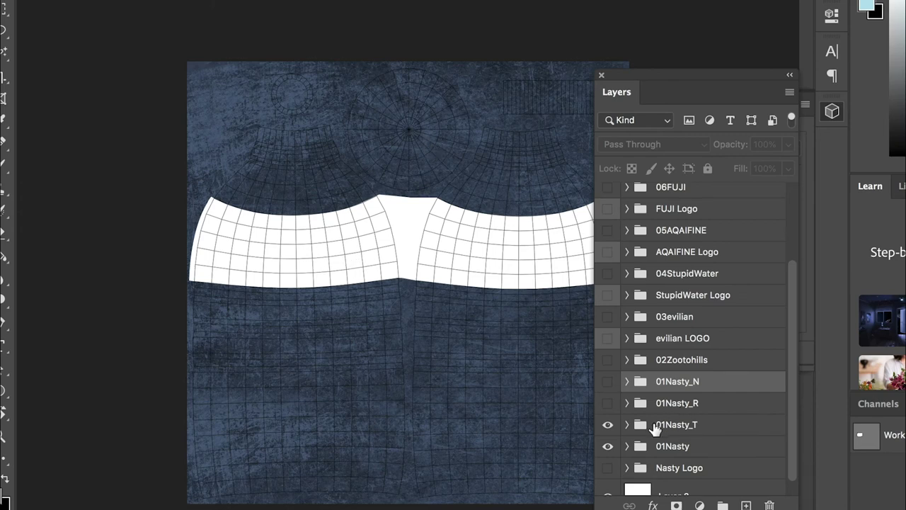
Show the 01Nasty_R and 01Nasty_N layer groups one after the other
{"action": "left_click", "coordinate": [607, 405]}
{"action": "left_click", "coordinate": [694, 405]}
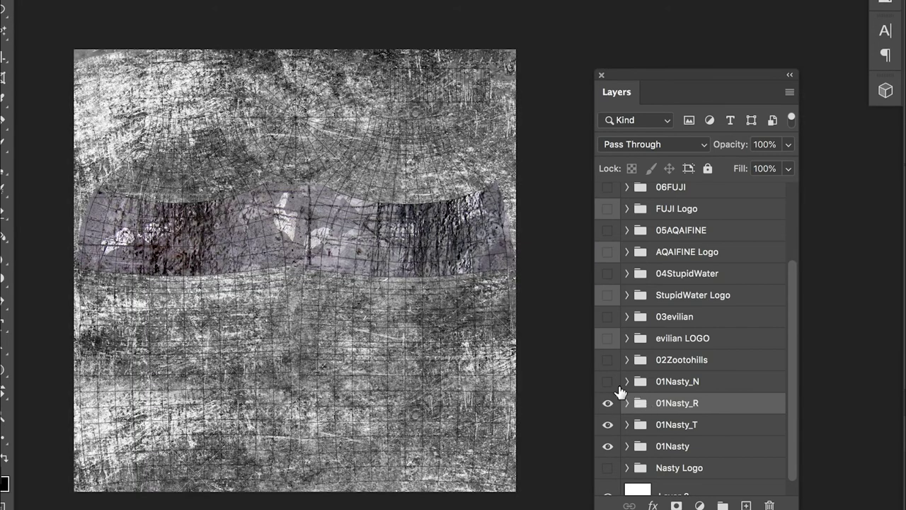
{"action": "left_click", "coordinate": [607, 382]}
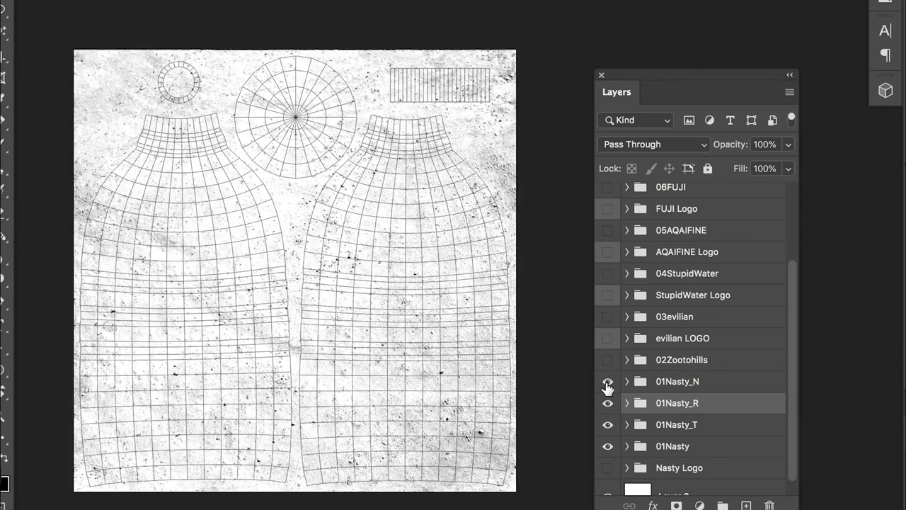
Generate a normal map from the Bump copy layer in the 01Nasty_N group with blur set to 0.0
{"action": "left_click", "coordinate": [627, 382]}
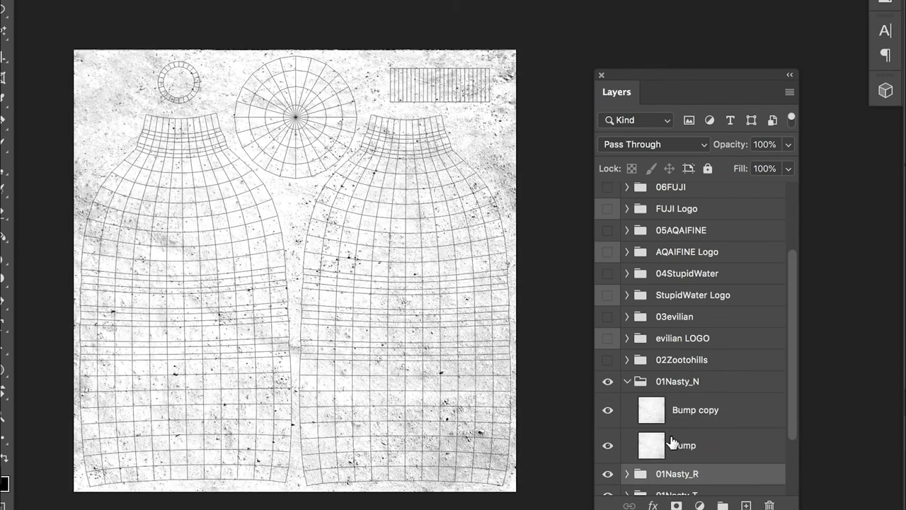
{"action": "left_click", "coordinate": [672, 443]}
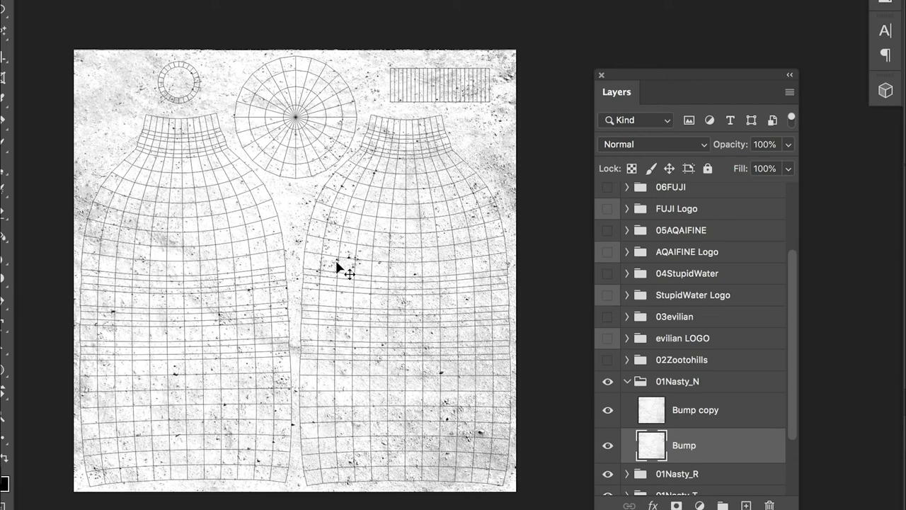
{"action": "key", "text": "alt+bracketright"}
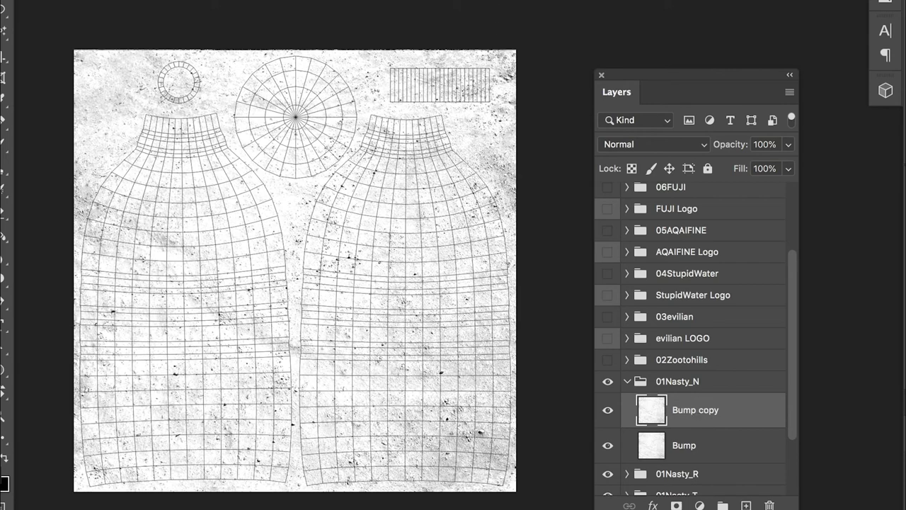
{"action": "left_click", "coordinate": [382, 0]}
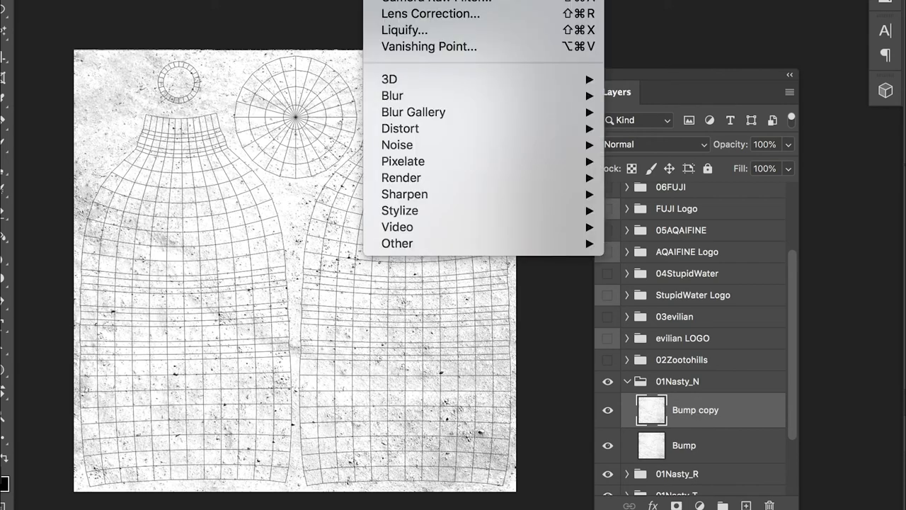
{"action": "mouse_move", "coordinate": [393, 80]}
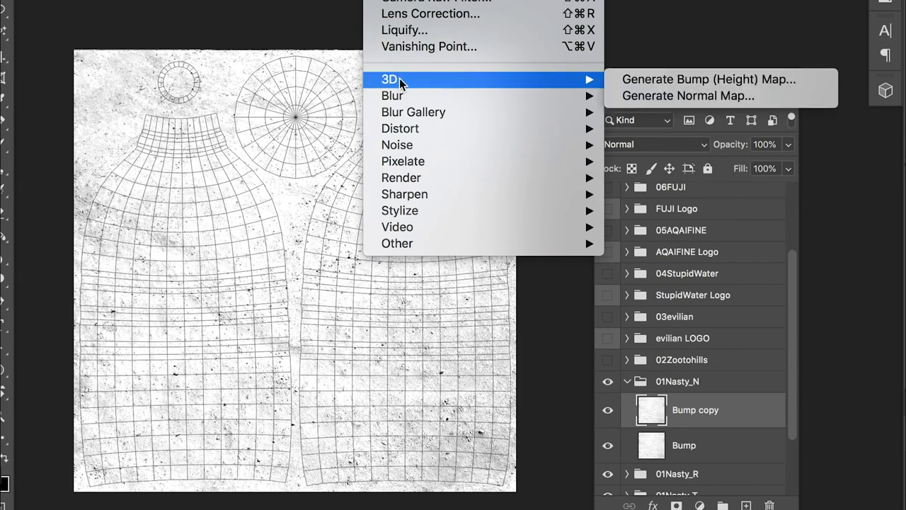
{"action": "left_click", "coordinate": [678, 97]}
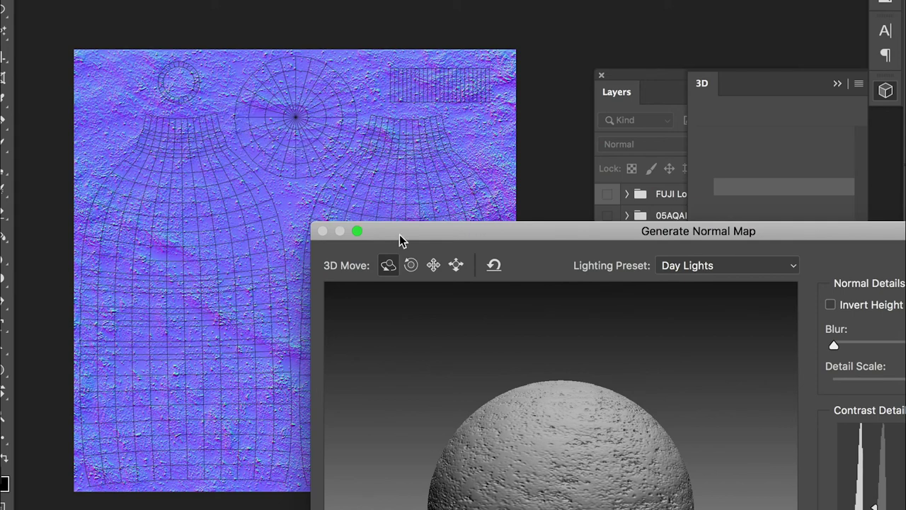
{"action": "left_click_drag", "start_coordinate": [405, 240], "coordinate": [136, 0]}
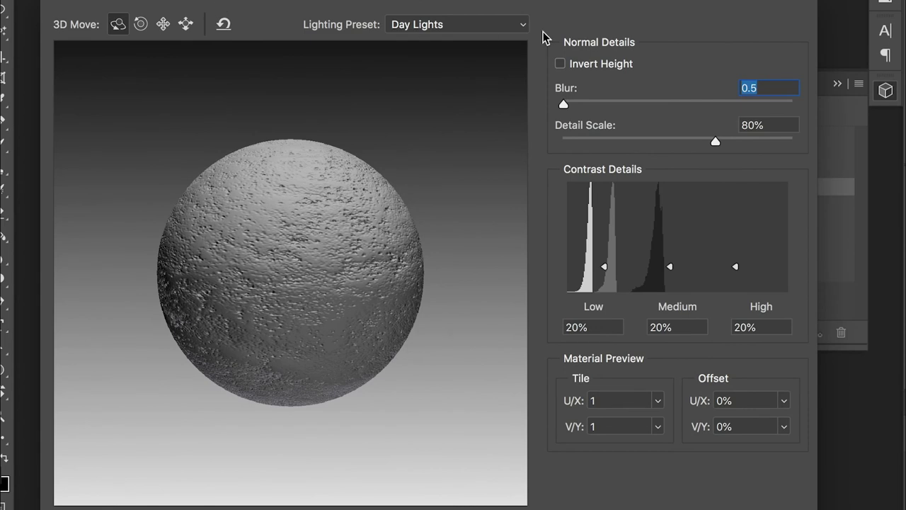
{"action": "left_click_drag", "start_coordinate": [628, 3], "coordinate": [607, 0]}
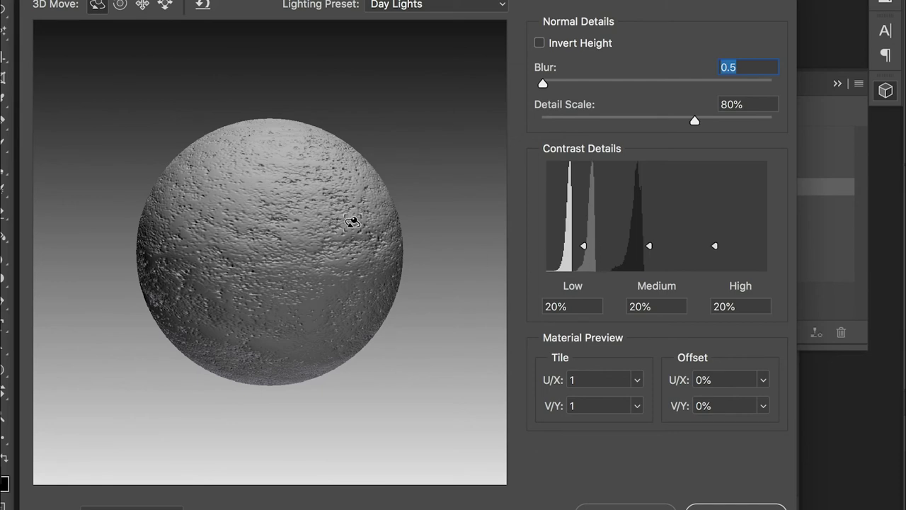
{"action": "left_click_drag", "start_coordinate": [584, 83], "coordinate": [611, 85]}
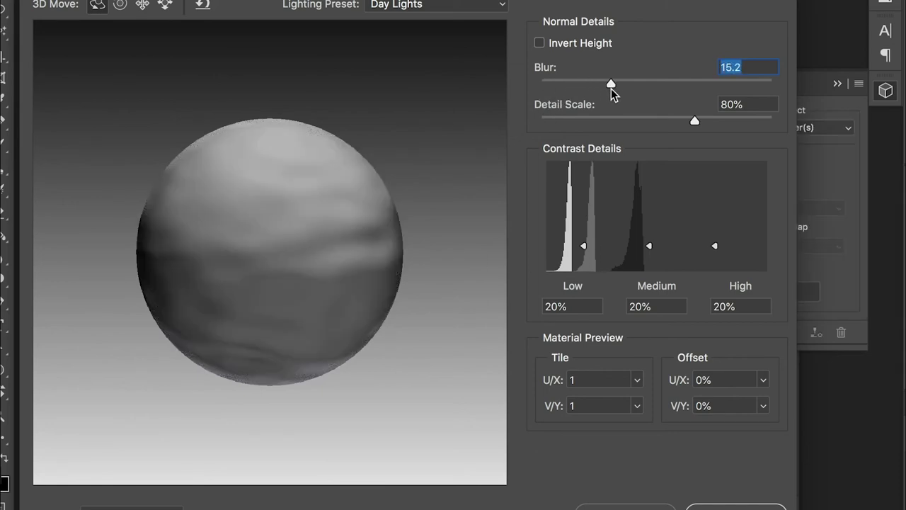
{"action": "left_click_drag", "start_coordinate": [611, 84], "coordinate": [457, 83]}
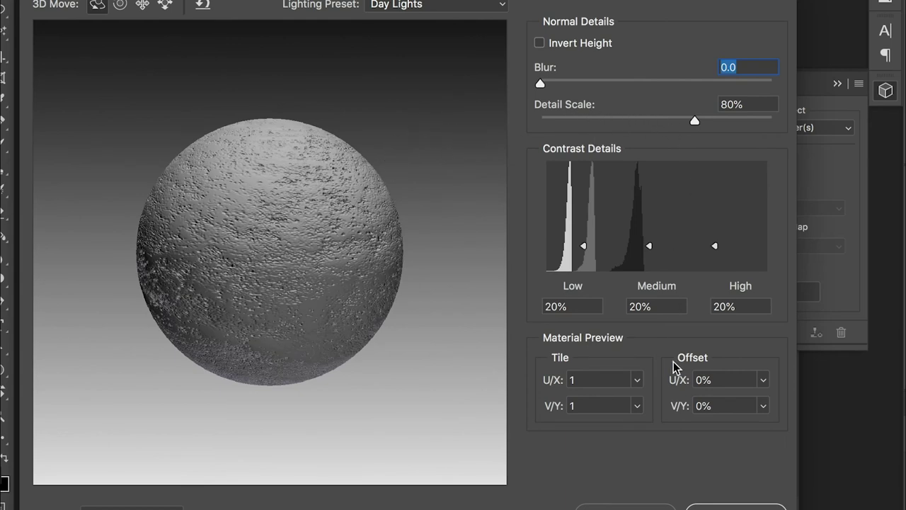
{"action": "left_click", "coordinate": [740, 506]}
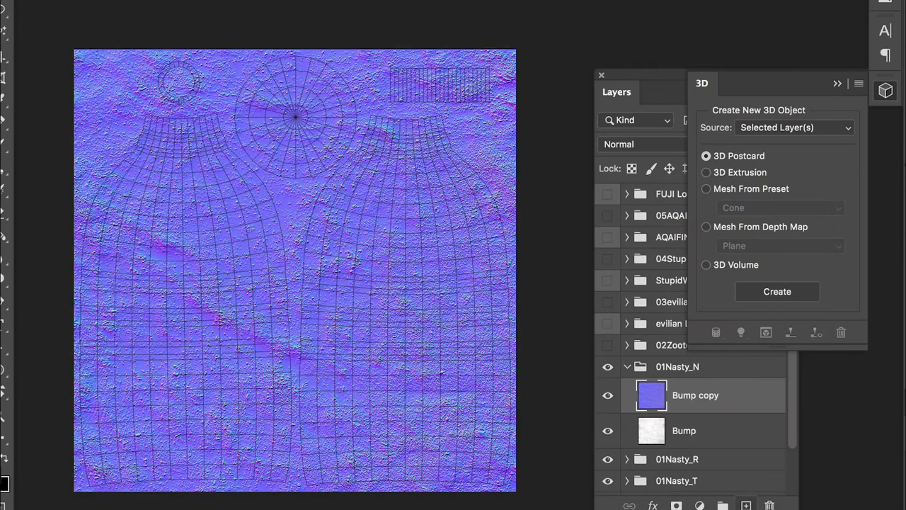
Inspect the generated normal map up close, switching the Bump copy layer off and on to compare
{"action": "key", "text": "super+plus"}
{"action": "key", "text": "super+plus"}
{"action": "key", "text": "super+plus"}
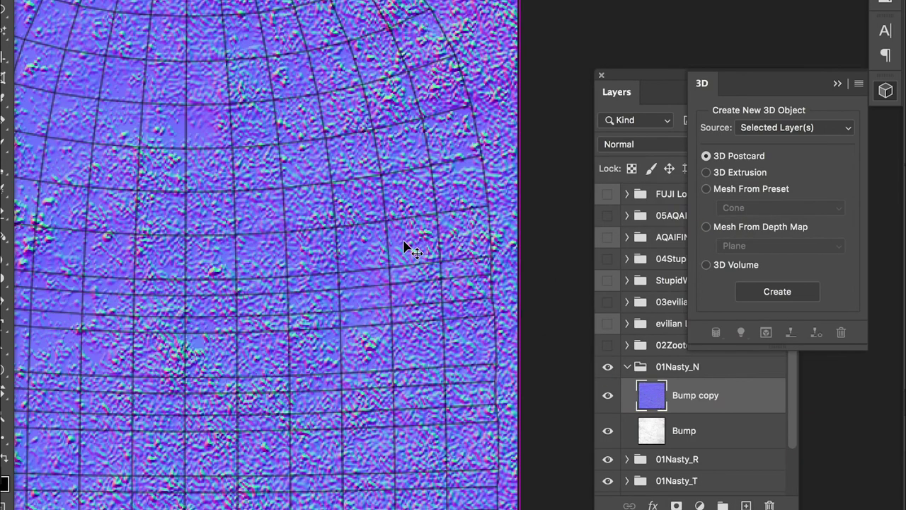
{"action": "left_click_drag", "start_coordinate": [281, 119], "coordinate": [461, 285], "text": "space"}
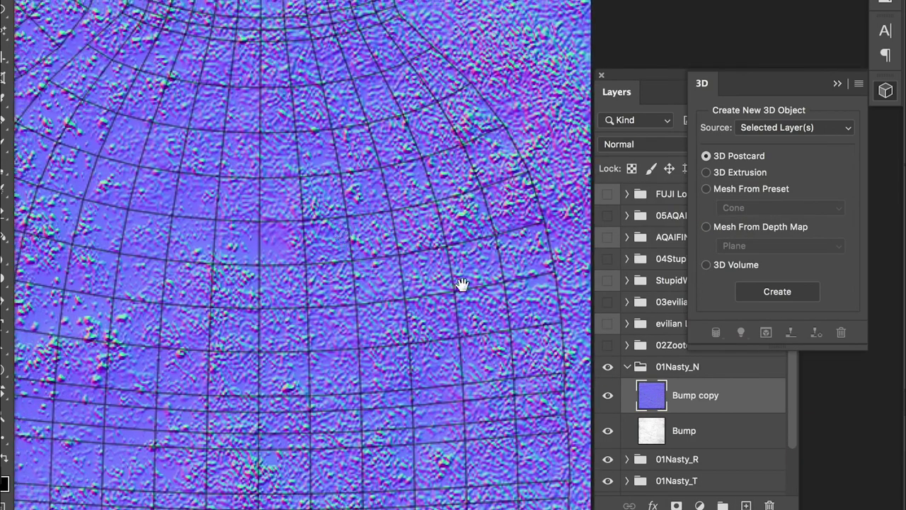
{"action": "left_click", "coordinate": [607, 397]}
{"action": "left_click", "coordinate": [606, 398]}
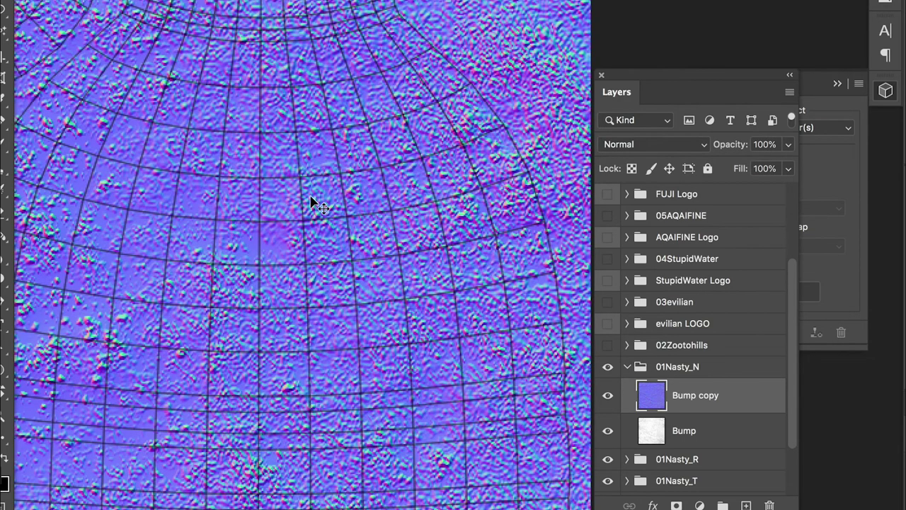
{"action": "left_click_drag", "start_coordinate": [180, 158], "coordinate": [354, 280]}
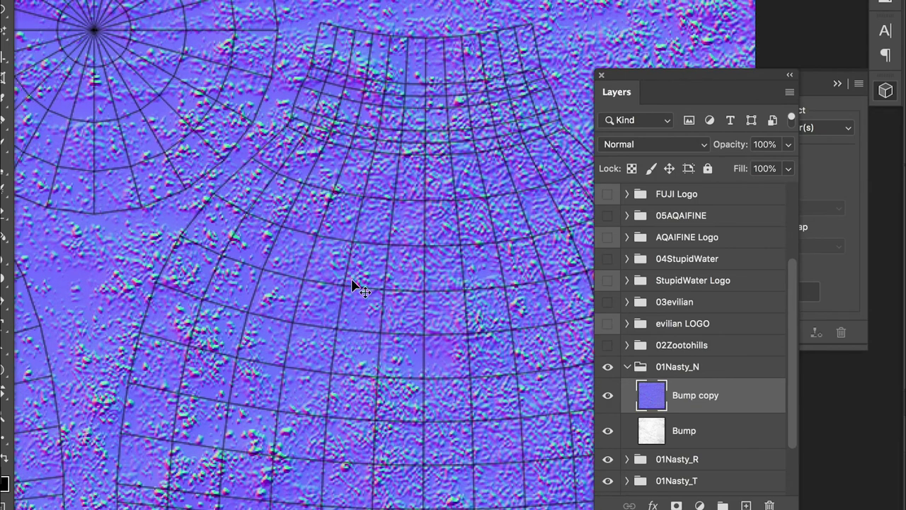
Hide the Bump layer in the 01Nasty_N group and toggle the visibility of the UV BottleA wireframe layer
{"action": "key", "text": "super+minus"}
{"action": "key", "text": "super+minus"}
{"action": "left_click", "coordinate": [607, 430]}
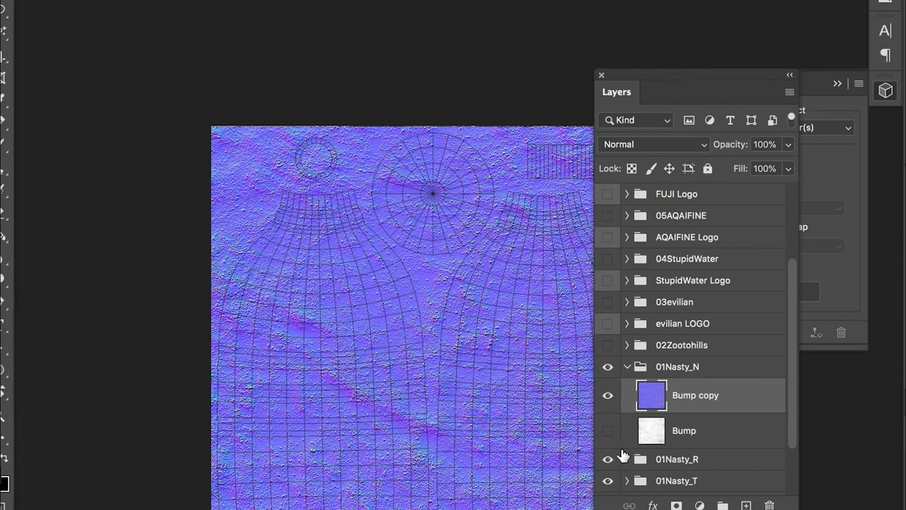
{"action": "left_click_drag", "start_coordinate": [791, 308], "coordinate": [784, 215]}
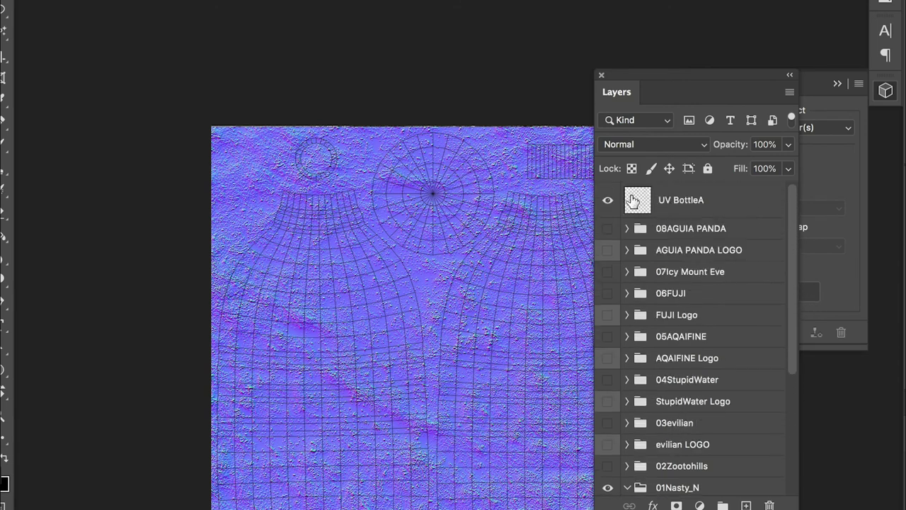
{"action": "left_click", "coordinate": [607, 201]}
{"action": "left_click", "coordinate": [608, 201]}
{"action": "left_click", "coordinate": [608, 203]}
{"action": "scroll", "coordinate": [386, 233], "scroll_direction": "down", "scroll_amount": 2}
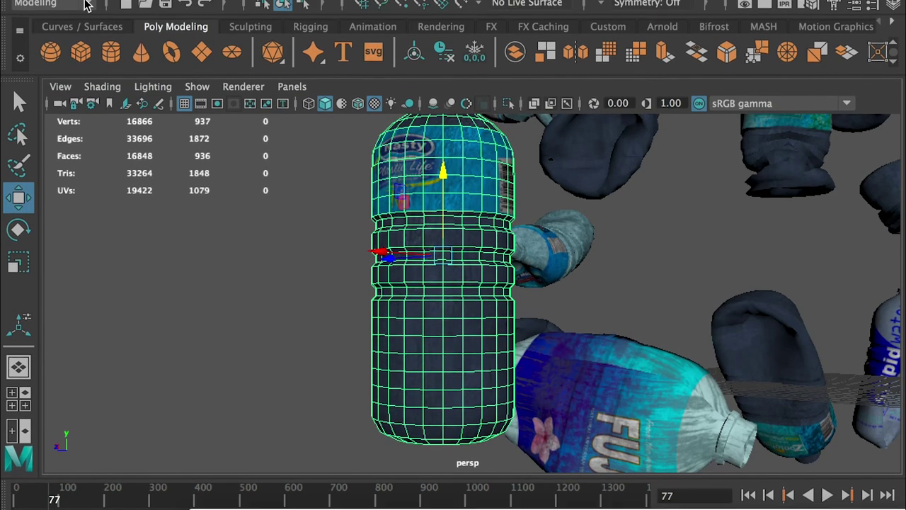
Switch to Maya, create a point light and place it beside the original Nasty bottle
{"action": "left_click", "coordinate": [82, 5]}
{"action": "mouse_move", "coordinate": [113, 66]}
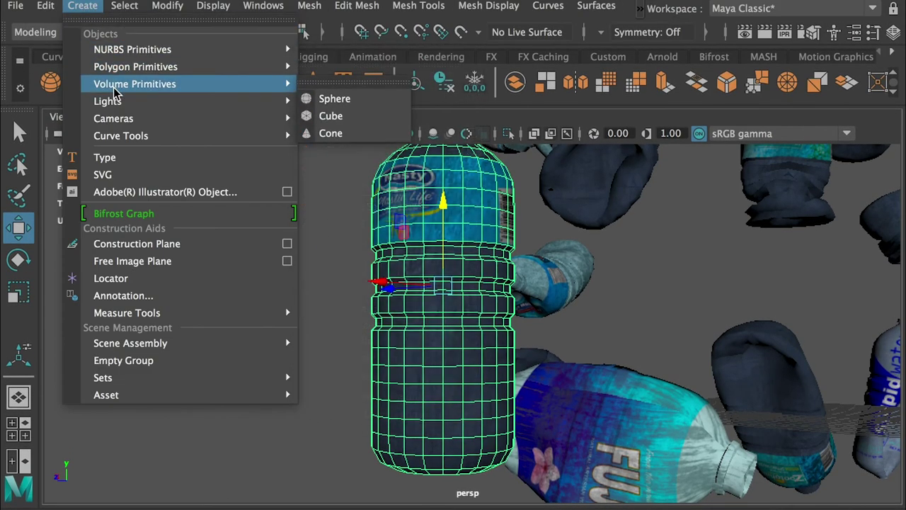
{"action": "mouse_move", "coordinate": [120, 101]}
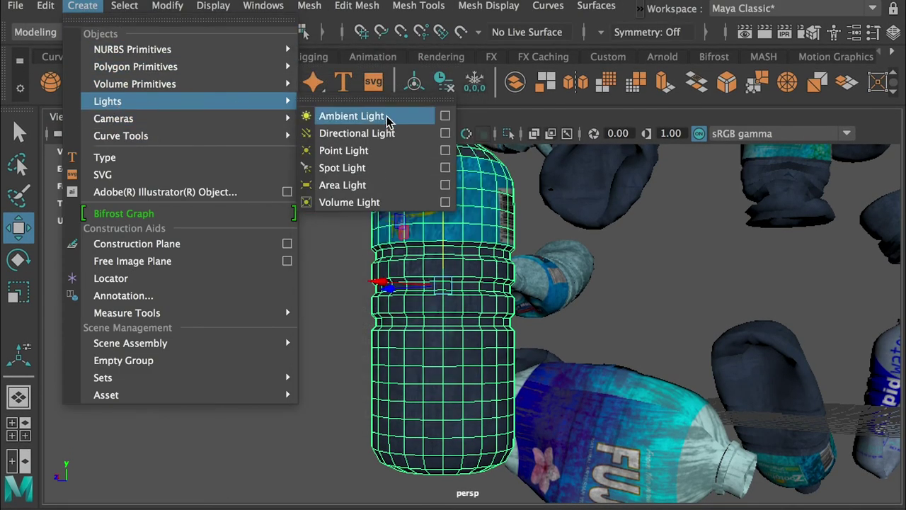
{"action": "left_click", "coordinate": [352, 152]}
{"action": "left_click_drag", "start_coordinate": [708, 406], "coordinate": [309, 342]}
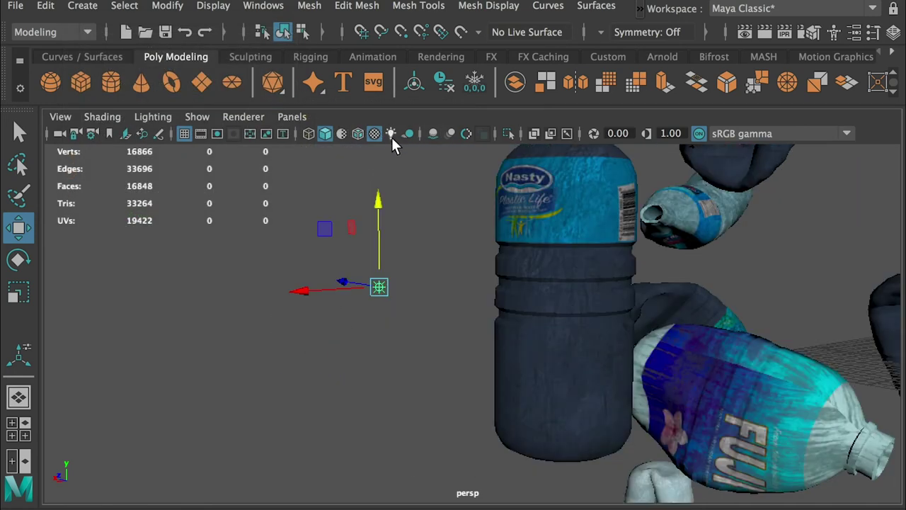
Turn on scene lighting, shadows and ambient occlusion in the perspective viewport
{"action": "left_click", "coordinate": [389, 135]}
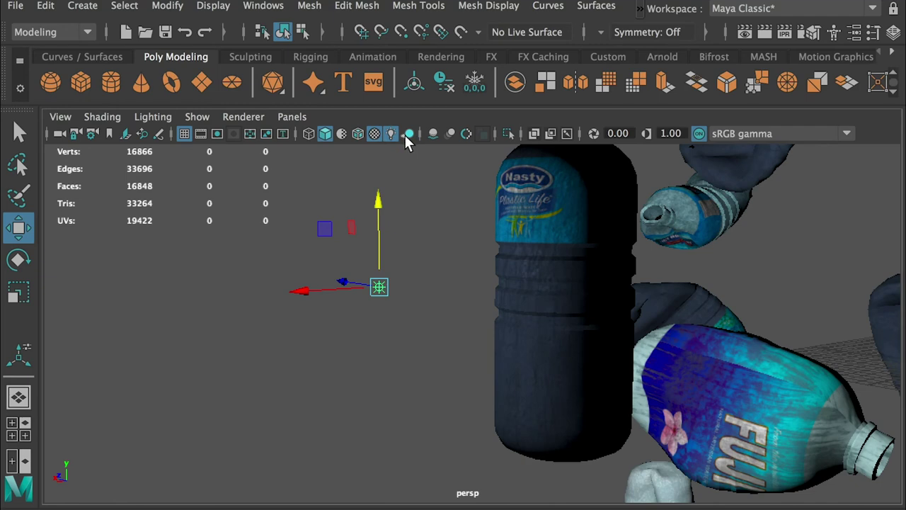
{"action": "left_click", "coordinate": [408, 134]}
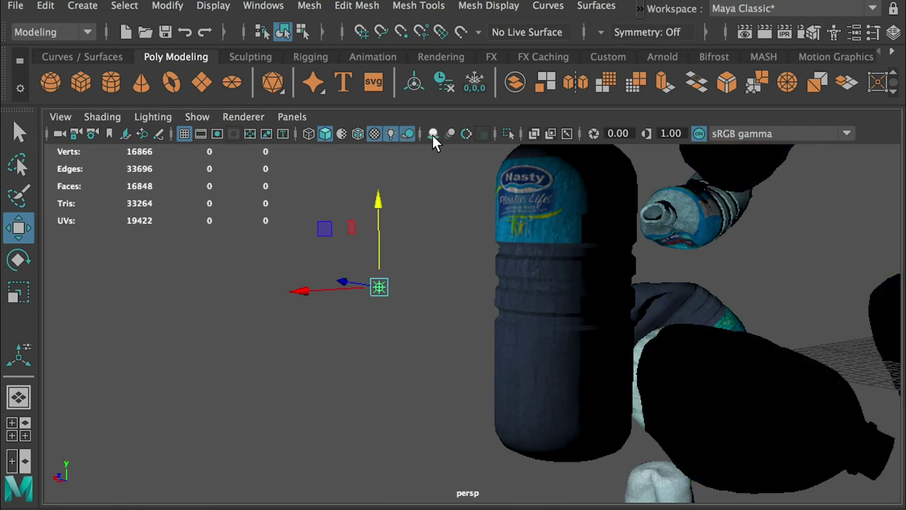
{"action": "left_click", "coordinate": [433, 135]}
{"action": "mouse_move", "coordinate": [430, 152]}
{"action": "left_mouse_down", "text": "alt"}
{"action": "mouse_move", "coordinate": [450, 229]}
{"action": "mouse_move", "coordinate": [526, 247]}
{"action": "mouse_move", "coordinate": [425, 224]}
{"action": "left_mouse_up", "text": "alt"}
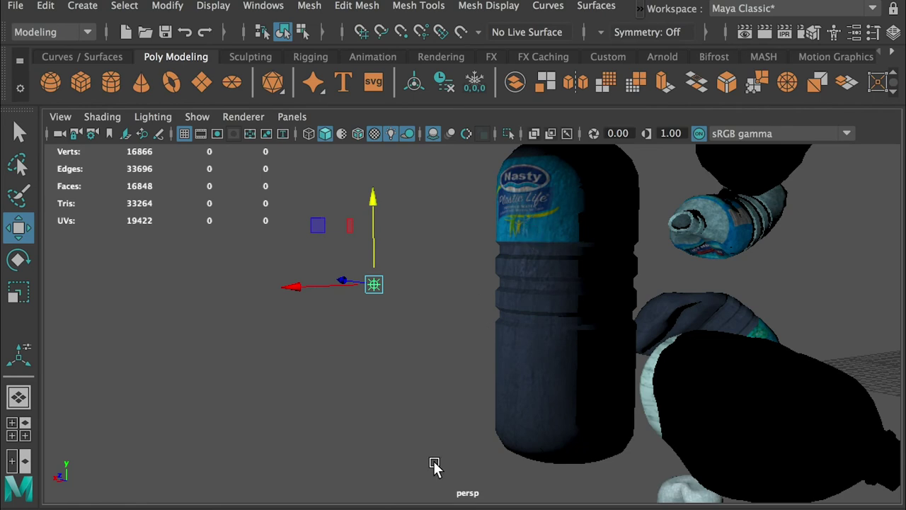
Change Material01 from Lambert to Blinn in the Hypershade and name the converted material Material01
{"action": "left_click_drag", "start_coordinate": [522, 496], "coordinate": [840, 231]}
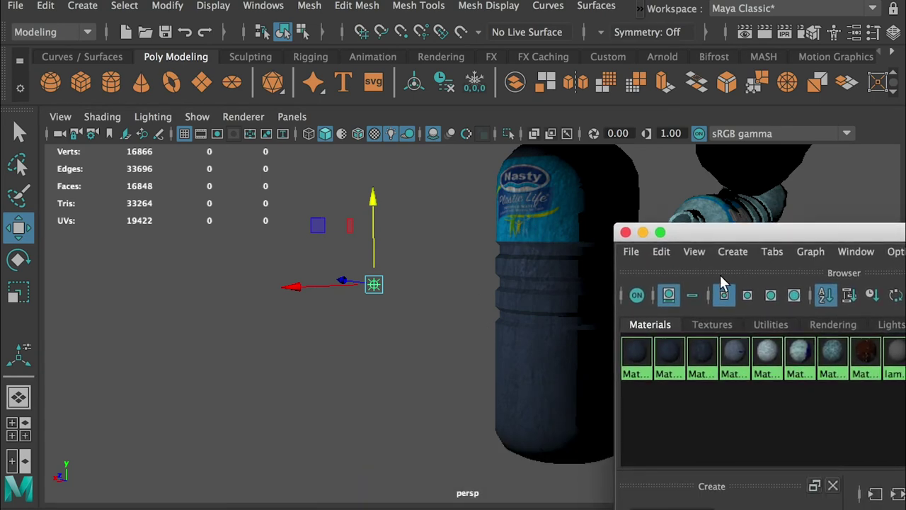
{"action": "left_click", "coordinate": [637, 354]}
{"action": "left_click_drag", "start_coordinate": [729, 233], "coordinate": [163, 162]}
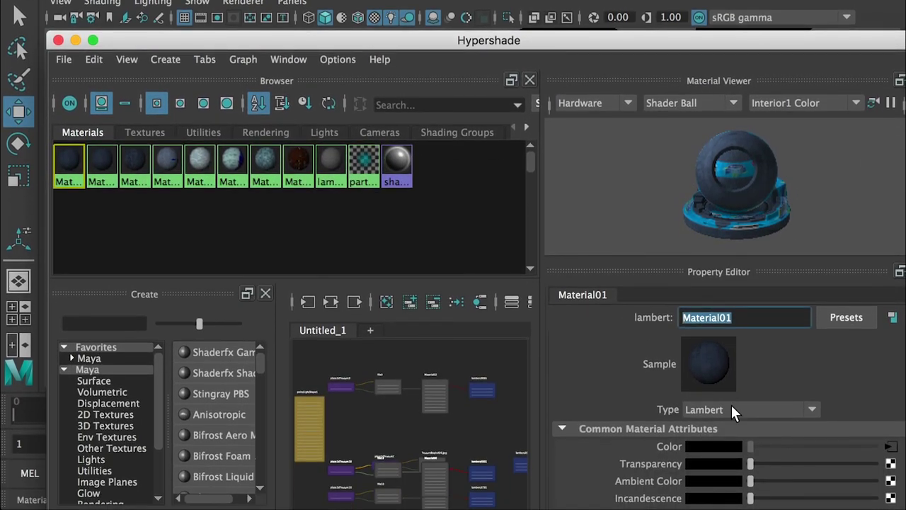
{"action": "left_click", "coordinate": [732, 411]}
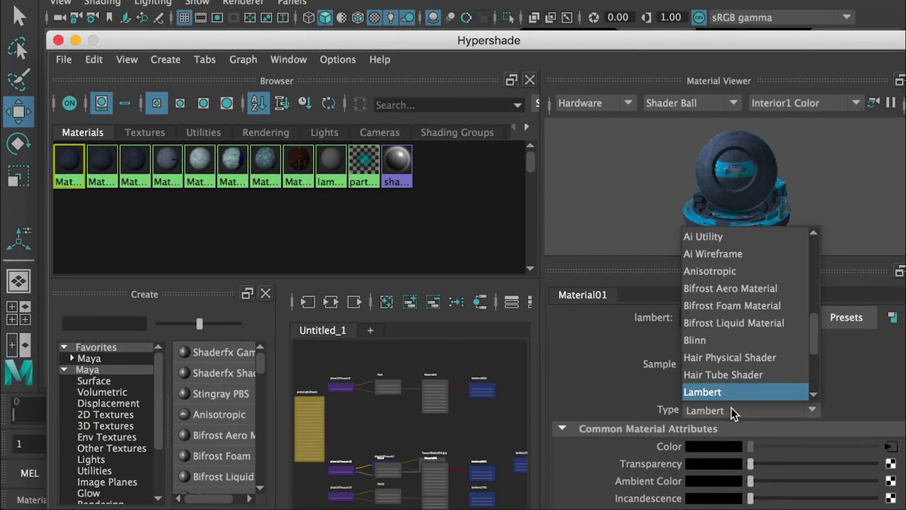
{"action": "left_click", "coordinate": [703, 340]}
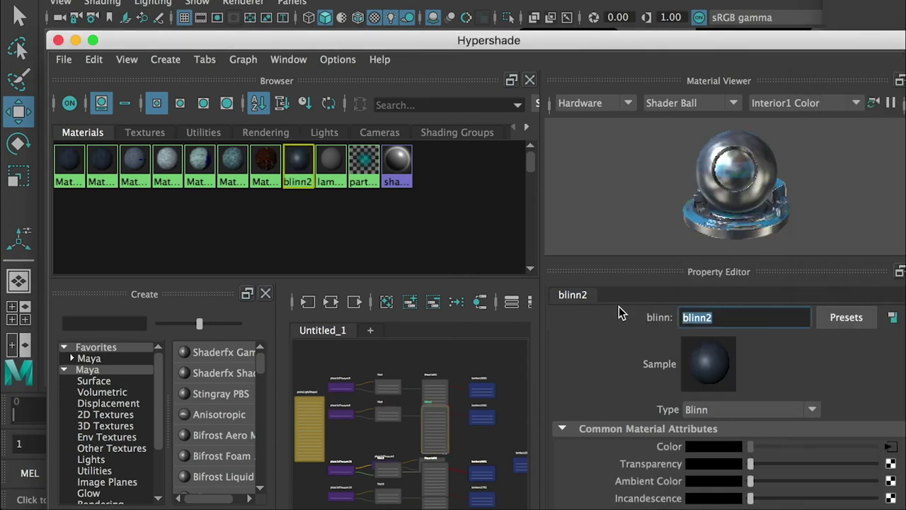
{"action": "type", "text": "Material01"}
{"action": "key", "text": "Return"}
{"action": "left_click_drag", "start_coordinate": [683, 40], "coordinate": [682, 325]}
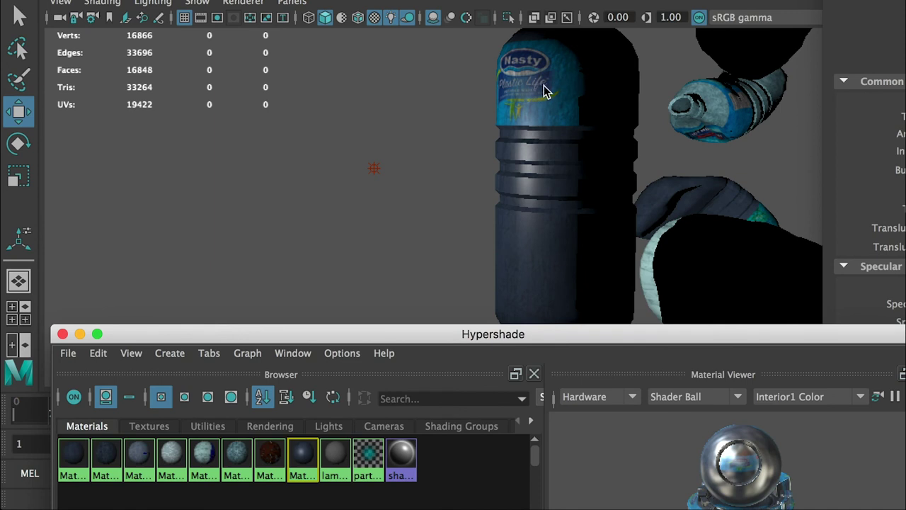
Connect a file texture using TextureBottleA01R.jpg to the specular color of Material01
{"action": "mouse_move", "coordinate": [539, 163]}
{"action": "left_mouse_down", "text": "alt"}
{"action": "mouse_move", "coordinate": [526, 161]}
{"action": "mouse_move", "coordinate": [530, 228]}
{"action": "mouse_move", "coordinate": [528, 157]}
{"action": "mouse_move", "coordinate": [655, 320]}
{"action": "mouse_move", "coordinate": [548, 0]}
{"action": "left_mouse_up", "text": "alt"}
{"action": "left_click_drag", "start_coordinate": [808, 304], "coordinate": [808, 350]}
{"action": "left_click", "coordinate": [780, 340]}
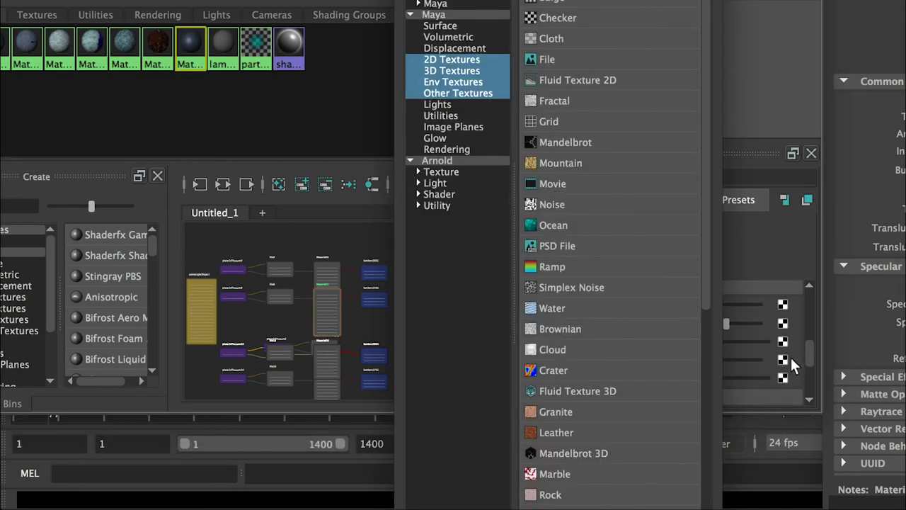
{"action": "left_click", "coordinate": [547, 59]}
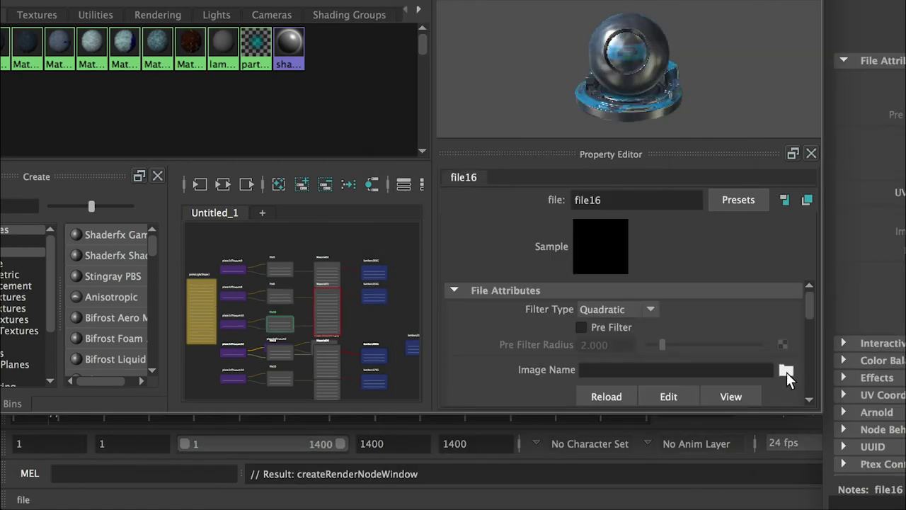
{"action": "left_click", "coordinate": [784, 372]}
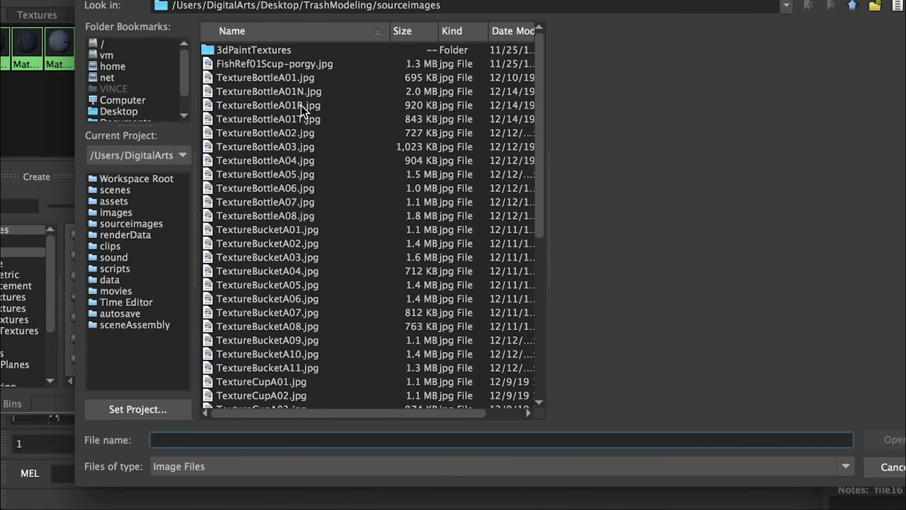
{"action": "left_click", "coordinate": [262, 106]}
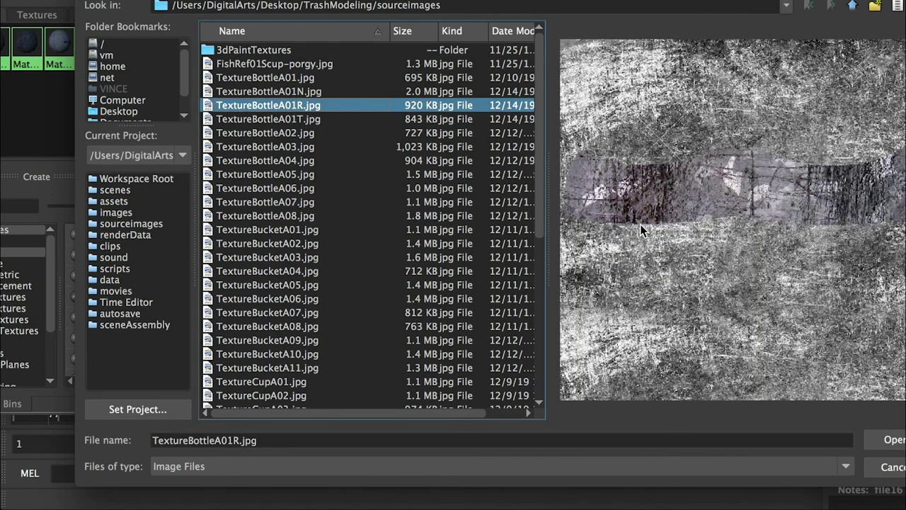
{"action": "left_click", "coordinate": [885, 439]}
Examine the specular highlights on the Nasty bottle up close and from another angle
{"action": "left_click_drag", "start_coordinate": [469, 0], "coordinate": [855, 336]}
{"action": "scroll", "coordinate": [558, 130], "scroll_direction": "up", "scroll_amount": 5}
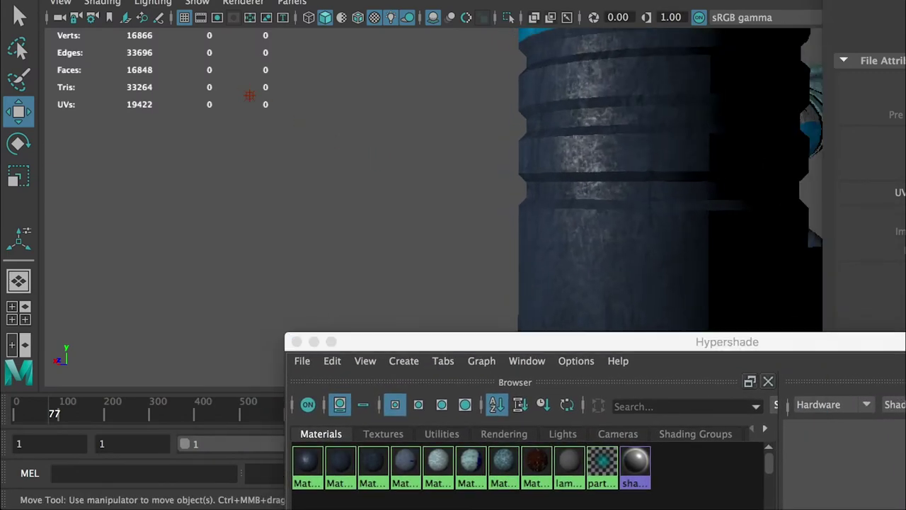
{"action": "middle_click_drag", "start_coordinate": [650, 199], "coordinate": [575, 208], "text": "alt"}
{"action": "left_click_drag", "start_coordinate": [575, 209], "coordinate": [425, 175], "text": "alt"}
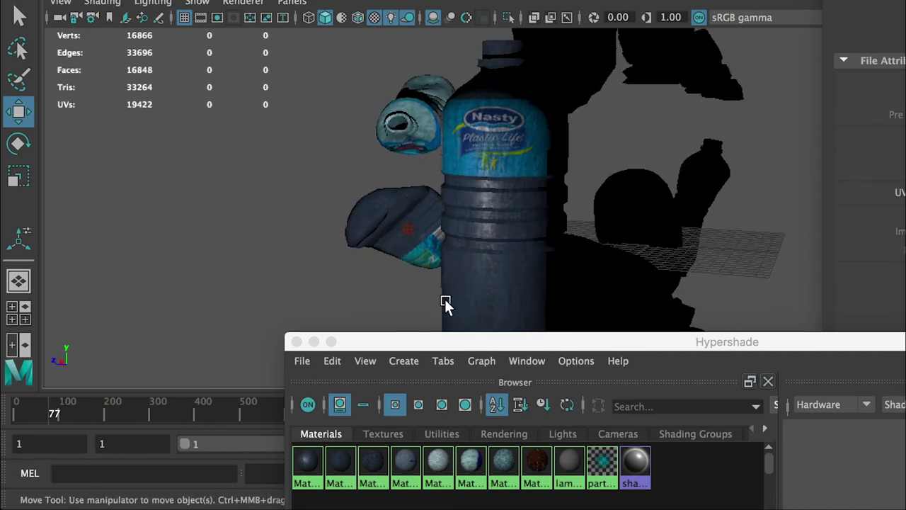
Clear the Hypershade work area and graph only the input and output connections of Material01
{"action": "left_click_drag", "start_coordinate": [450, 342], "coordinate": [246, 0]}
{"action": "left_click", "coordinate": [403, 127]}
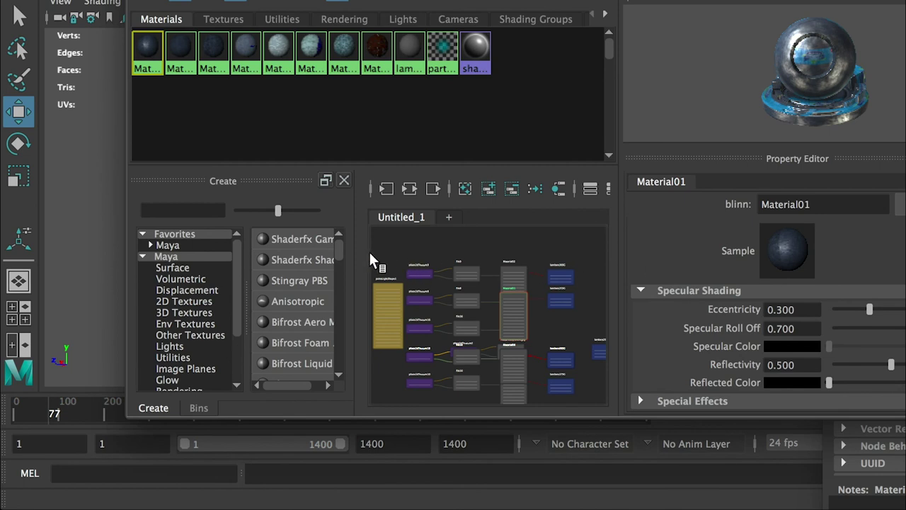
{"action": "key", "text": "f"}
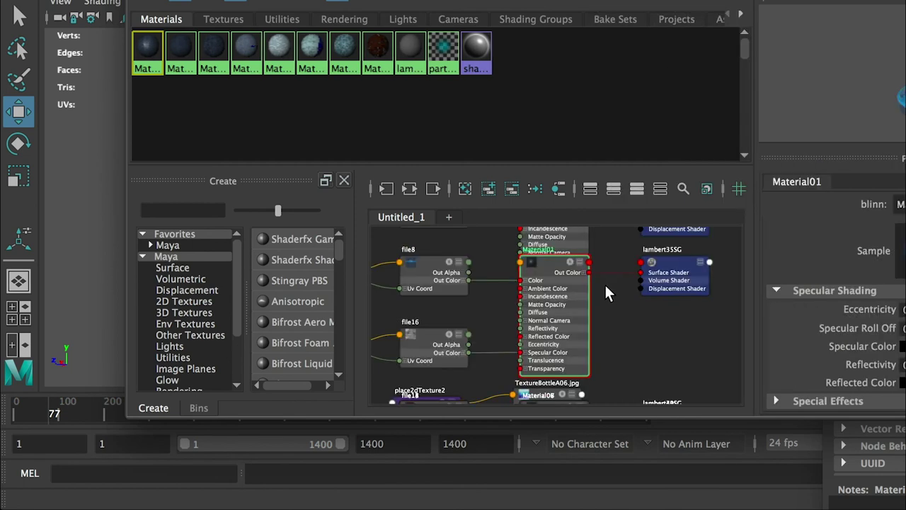
{"action": "left_click", "coordinate": [465, 189]}
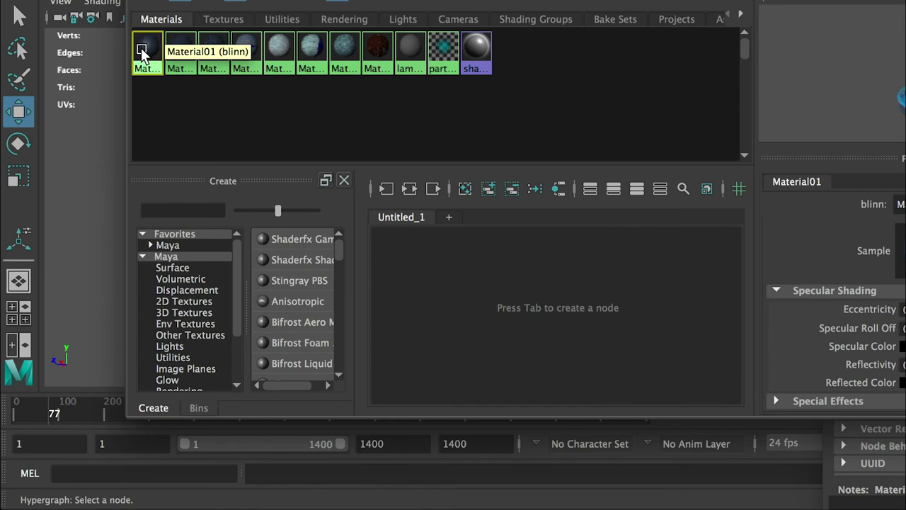
{"action": "left_click", "coordinate": [409, 188]}
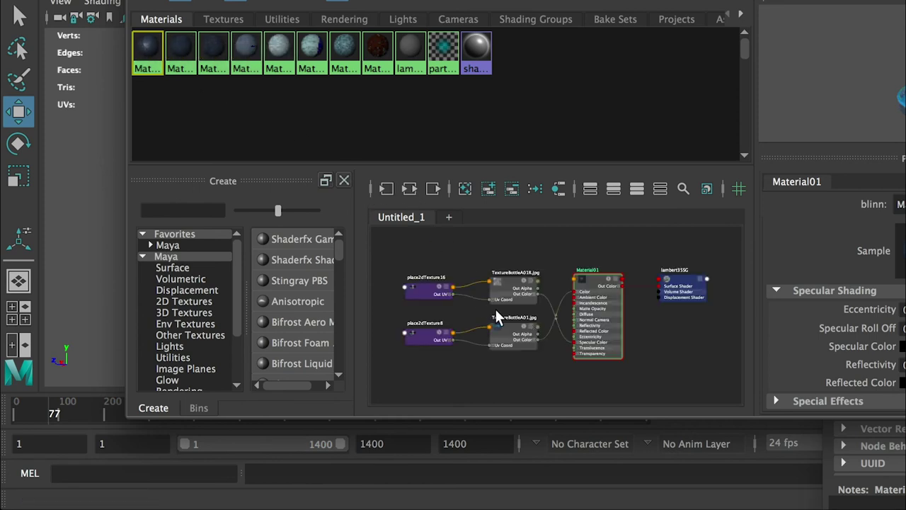
Delete both file textures and their place2dTexture nodes from the Material01 network
{"action": "left_click_drag", "start_coordinate": [394, 259], "coordinate": [551, 369]}
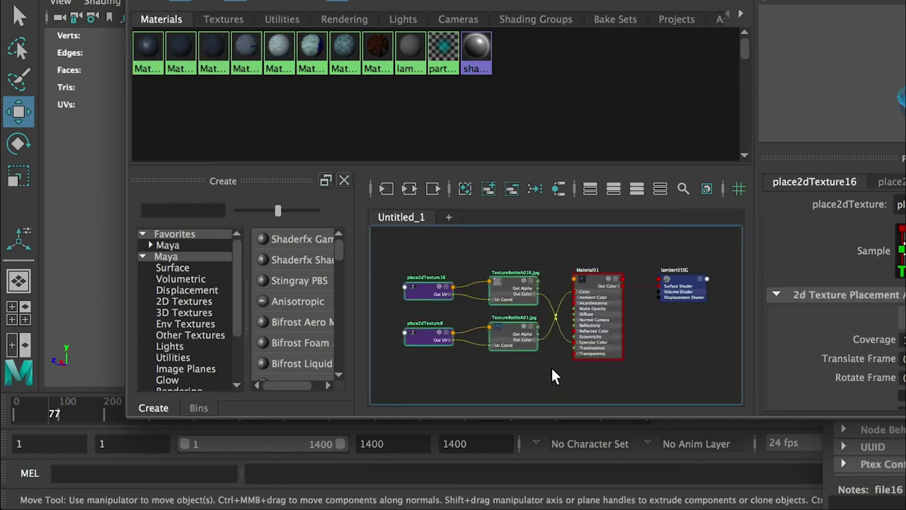
{"action": "key", "text": "Delete"}
{"action": "left_click_drag", "start_coordinate": [489, 0], "coordinate": [532, 329]}
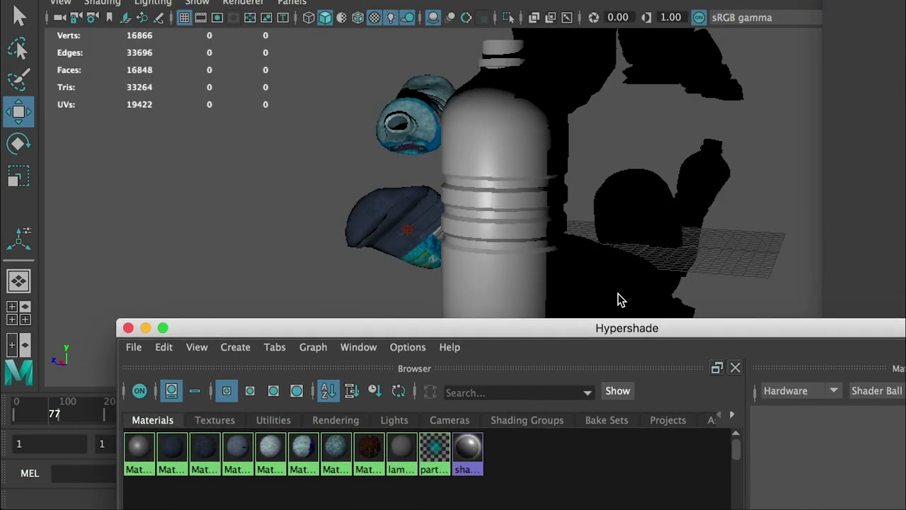
Connect a file texture using TextureBottleA01T.jpg to the transparency of Material01
{"action": "left_click_drag", "start_coordinate": [651, 332], "coordinate": [612, 73]}
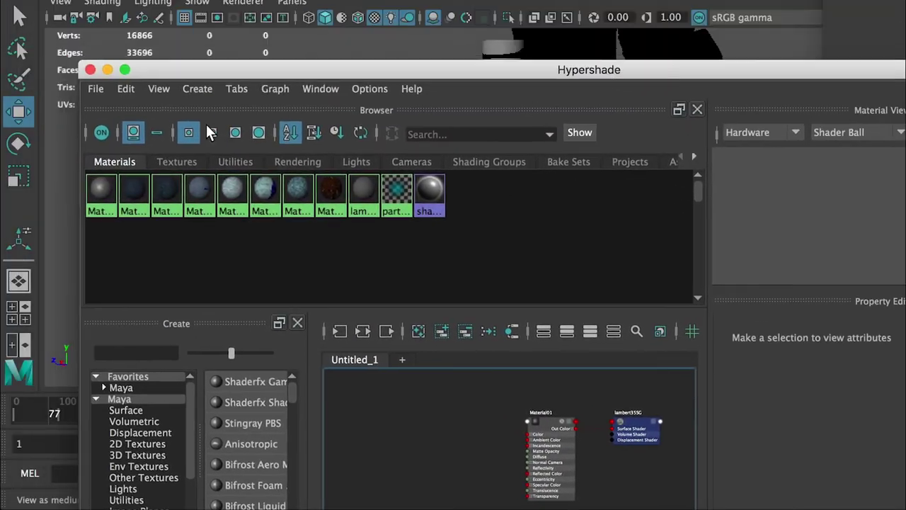
{"action": "left_click", "coordinate": [92, 200]}
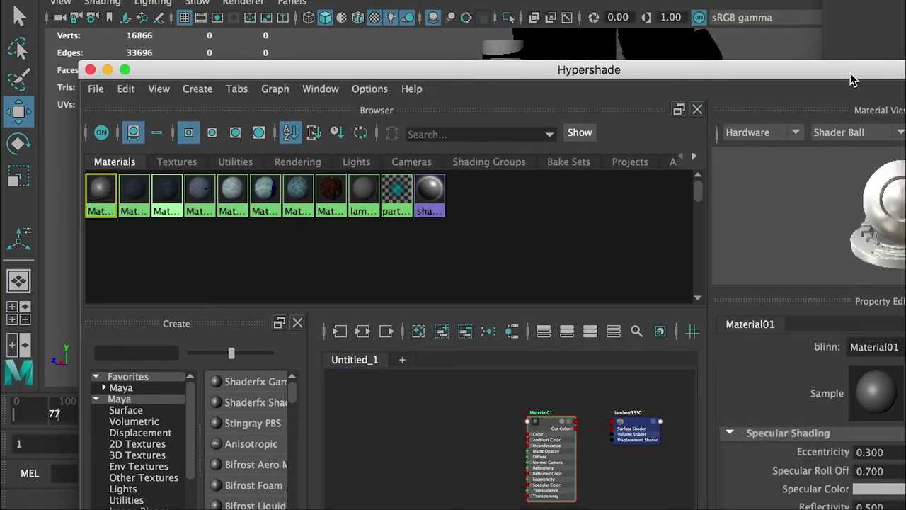
{"action": "left_click_drag", "start_coordinate": [850, 74], "coordinate": [512, 0]}
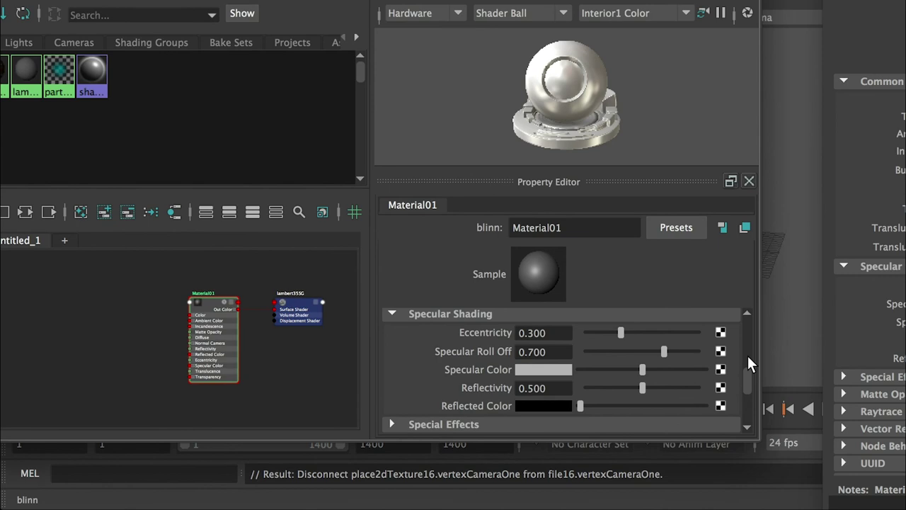
{"action": "left_click_drag", "start_coordinate": [747, 372], "coordinate": [745, 332]}
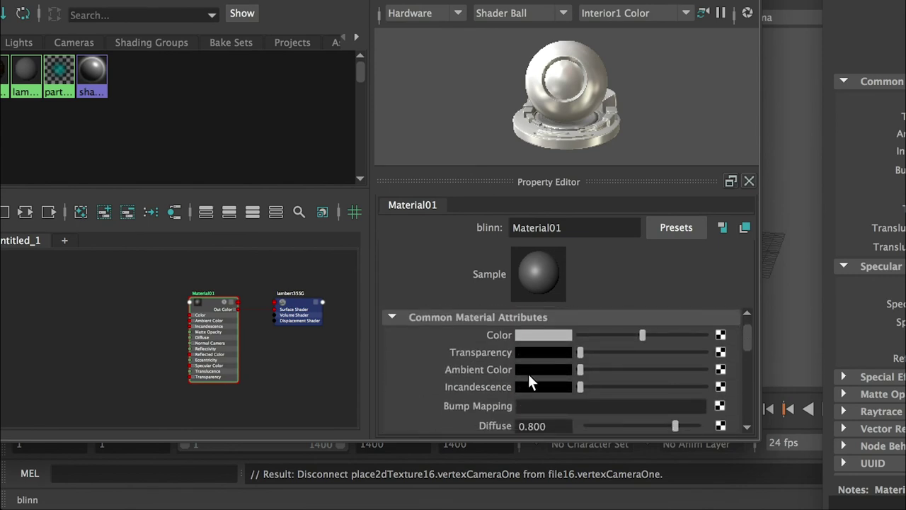
{"action": "left_click", "coordinate": [720, 354]}
{"action": "left_click", "coordinate": [548, 60]}
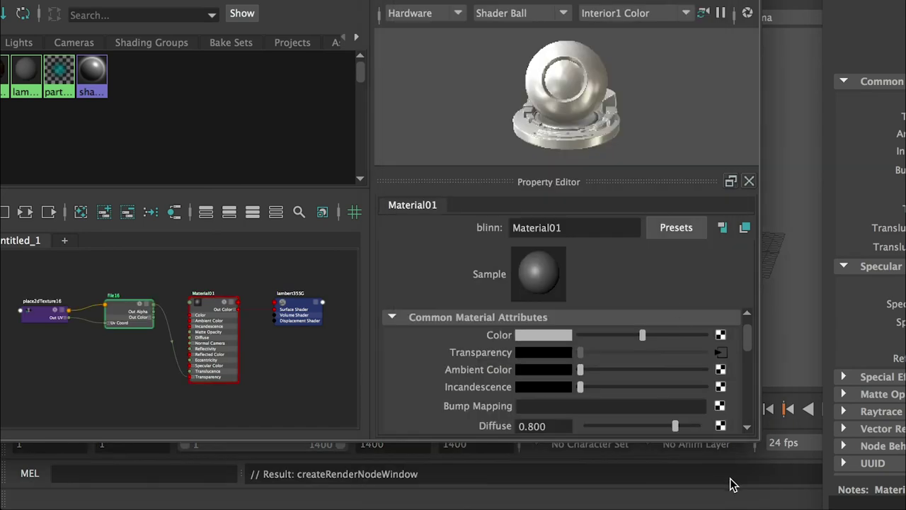
{"action": "left_click", "coordinate": [722, 398]}
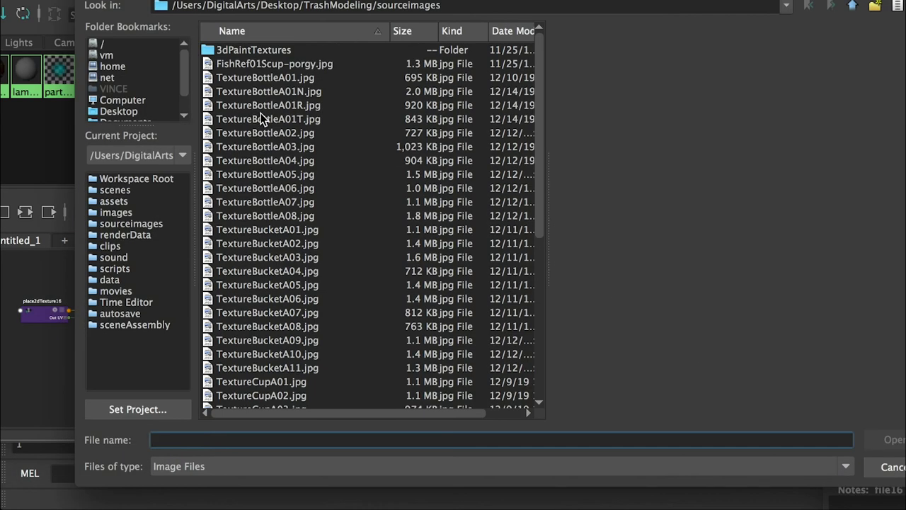
{"action": "left_click", "coordinate": [304, 118]}
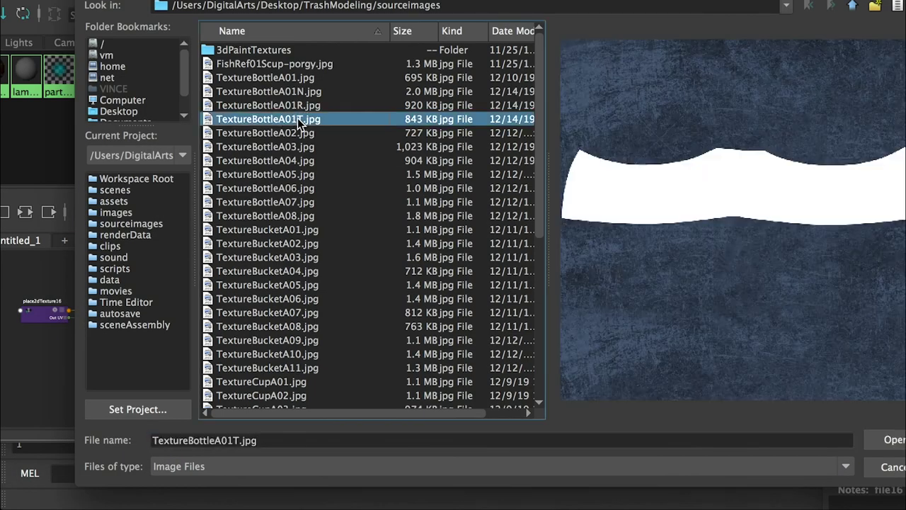
{"action": "left_click", "coordinate": [893, 440]}
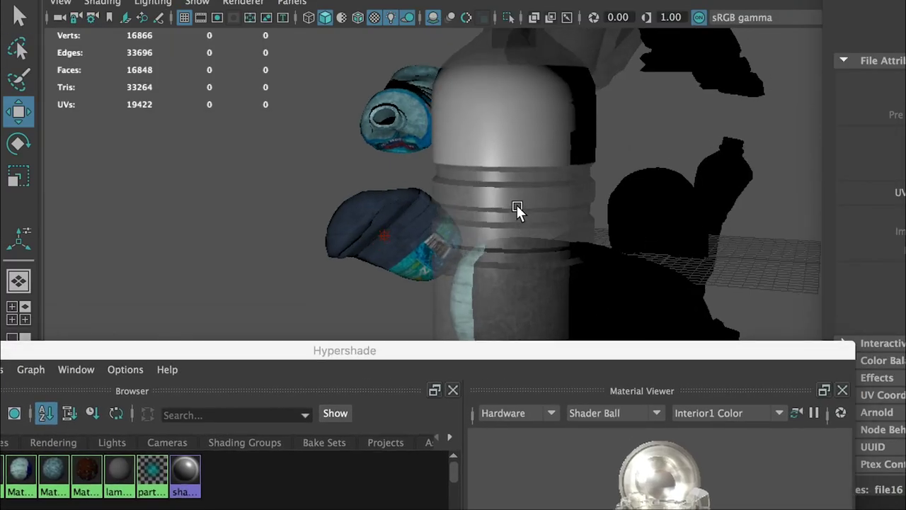
Examine the bottle's transparency from several angles and compare it with the TextureBottleA01R.jpg and TextureBottleA01T.jpg images
{"action": "left_click_drag", "start_coordinate": [516, 205], "coordinate": [455, 149], "text": "alt"}
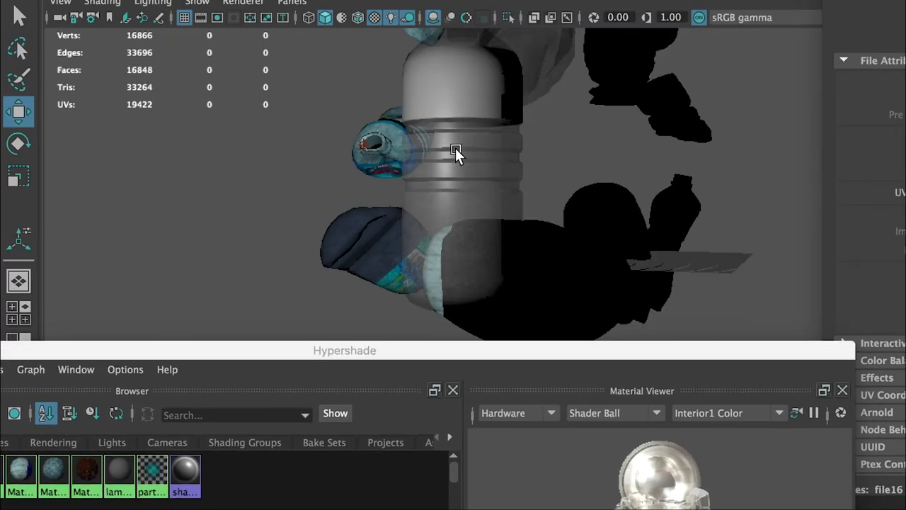
{"action": "right_click_drag", "start_coordinate": [455, 150], "coordinate": [540, 239], "text": "alt"}
{"action": "left_click_drag", "start_coordinate": [539, 239], "coordinate": [516, 205], "text": "alt"}
{"action": "left_click_drag", "start_coordinate": [440, 190], "coordinate": [544, 177], "text": "alt"}
{"action": "left_click_drag", "start_coordinate": [358, 125], "coordinate": [423, 165], "text": "alt"}
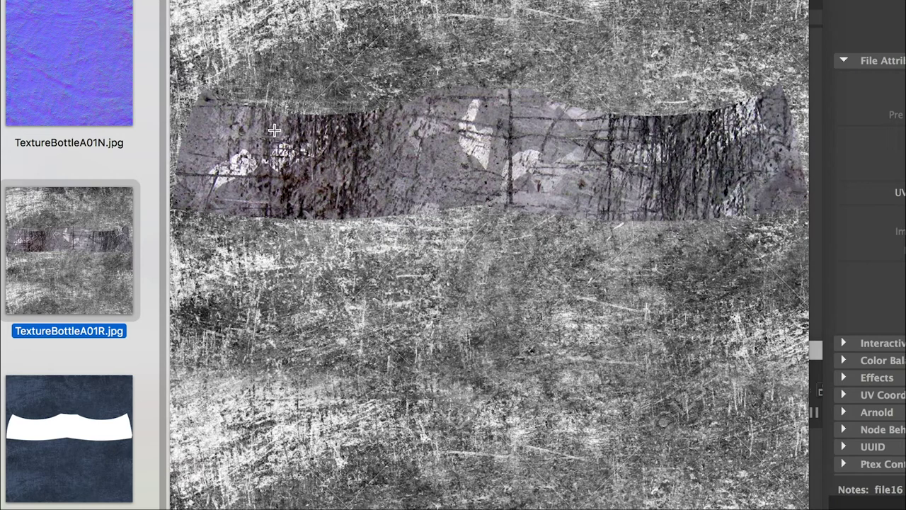
{"action": "key", "text": "Down"}
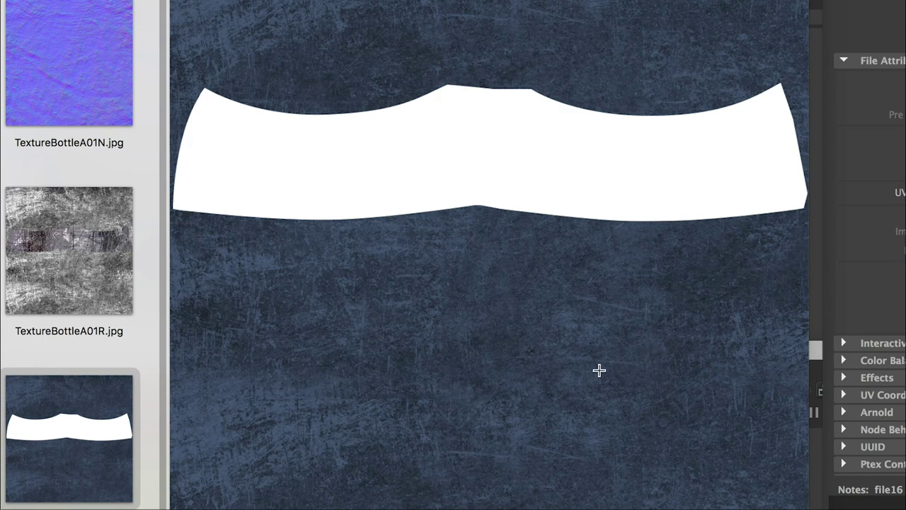
{"action": "key", "text": "super+Tab"}
{"action": "left_click_drag", "start_coordinate": [500, 203], "coordinate": [369, 205], "text": "alt"}
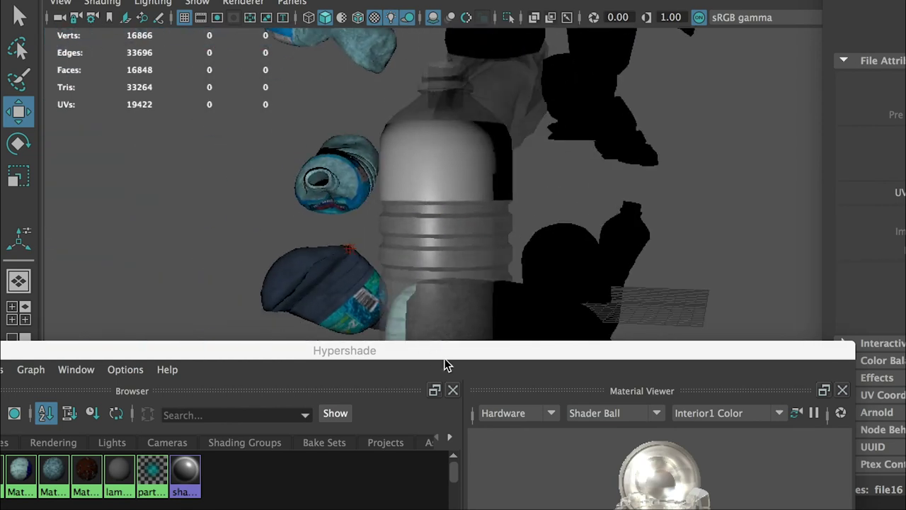
Delete the transparency file texture and its placement node from the Material01 network
{"action": "left_click_drag", "start_coordinate": [441, 353], "coordinate": [588, 53]}
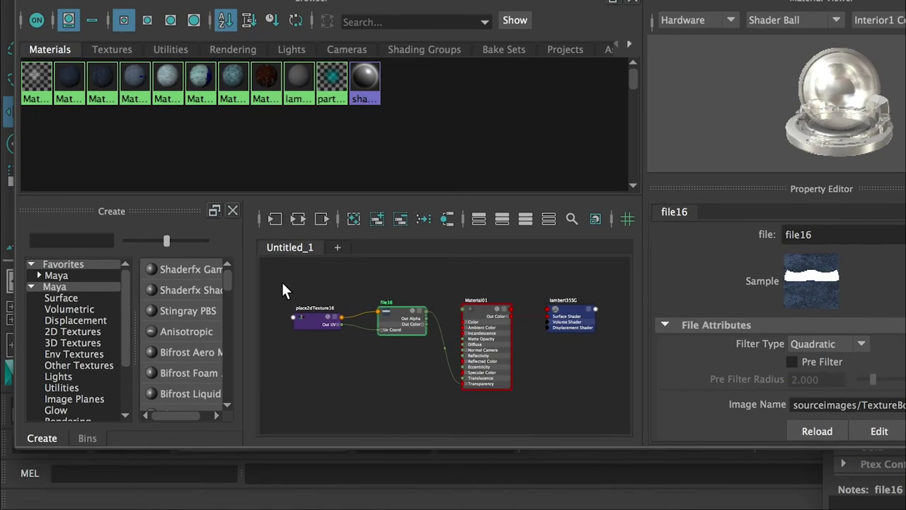
{"action": "left_click_drag", "start_coordinate": [282, 285], "coordinate": [425, 356]}
{"action": "key", "text": "Delete"}
Add a file texture to the bump mapping of Material01 and set the bump node to Tangent Space Normals
{"action": "left_click", "coordinate": [36, 82]}
{"action": "left_click_drag", "start_coordinate": [269, 1], "coordinate": [110, 0]}
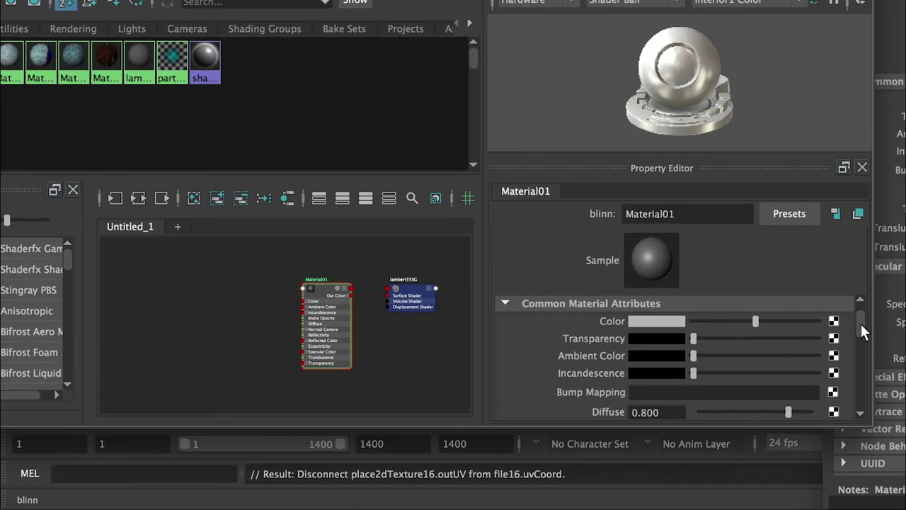
{"action": "scroll", "coordinate": [863, 334], "scroll_direction": "down", "scroll_amount": 2}
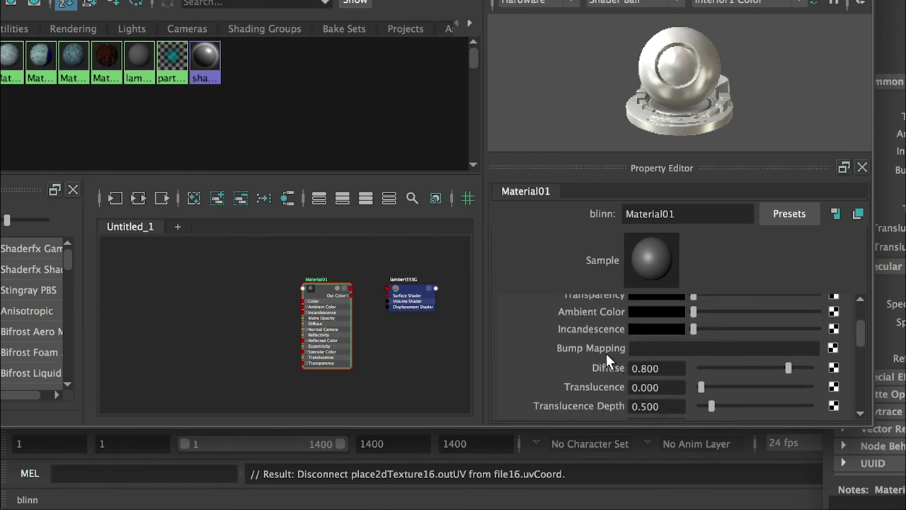
{"action": "left_click", "coordinate": [833, 348]}
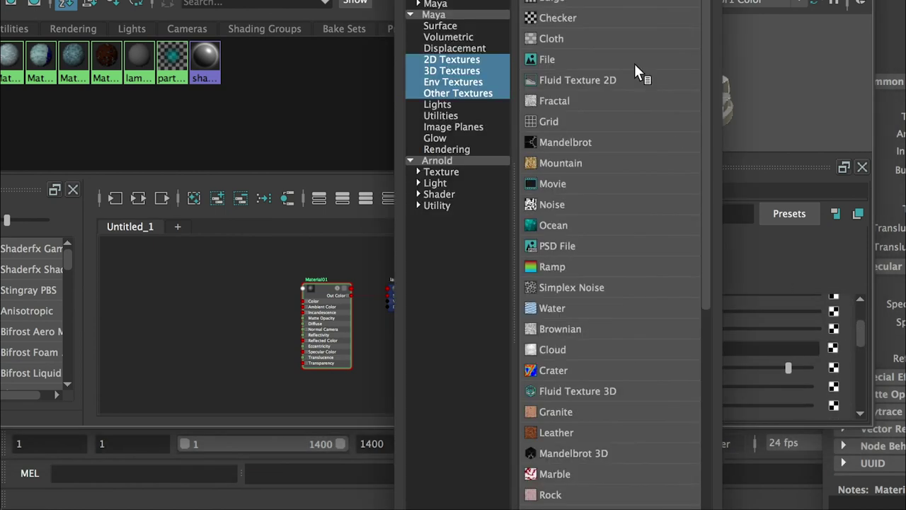
{"action": "left_click", "coordinate": [552, 59]}
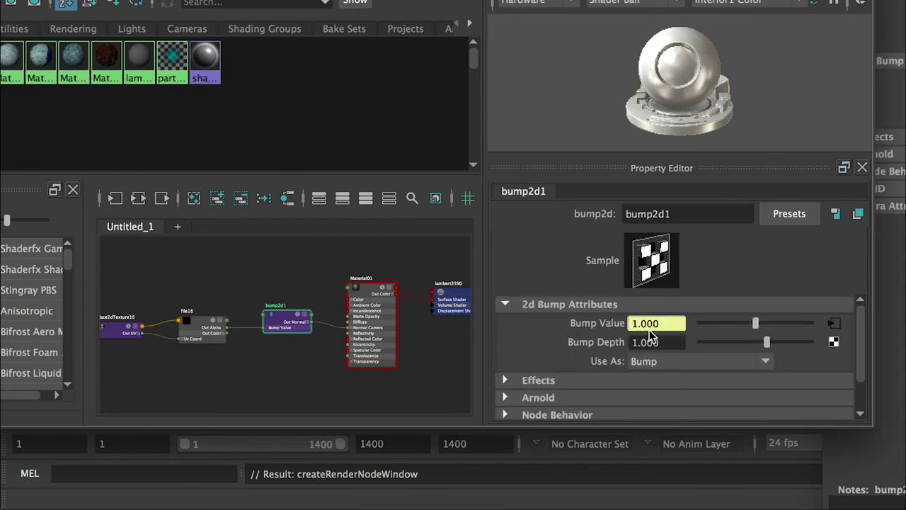
{"action": "left_click", "coordinate": [672, 361]}
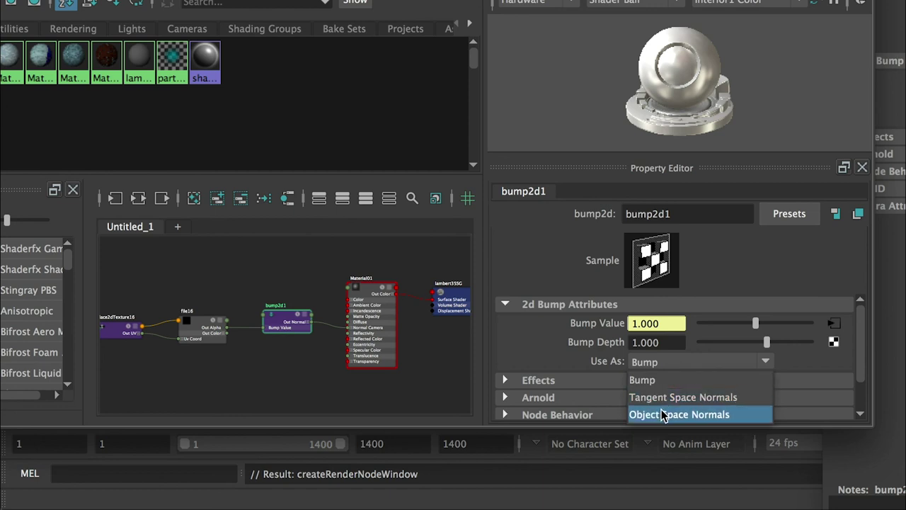
{"action": "left_click", "coordinate": [745, 399]}
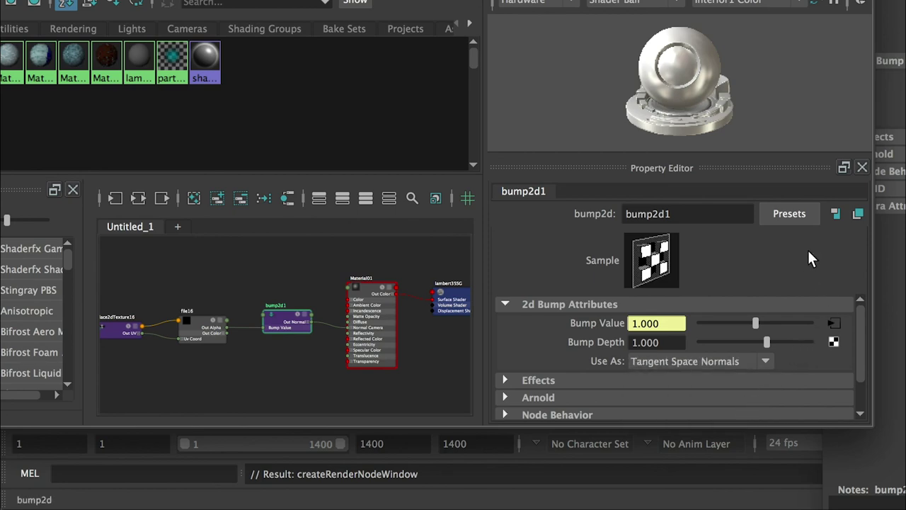
Load TextureBottleA01N.jpg as the image of the file texture feeding the bump node
{"action": "left_click", "coordinate": [833, 323]}
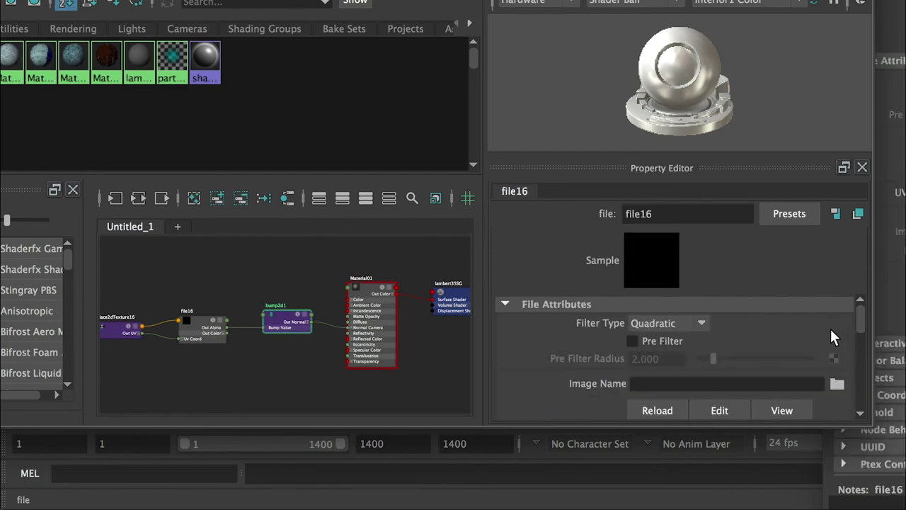
{"action": "left_click", "coordinate": [836, 383]}
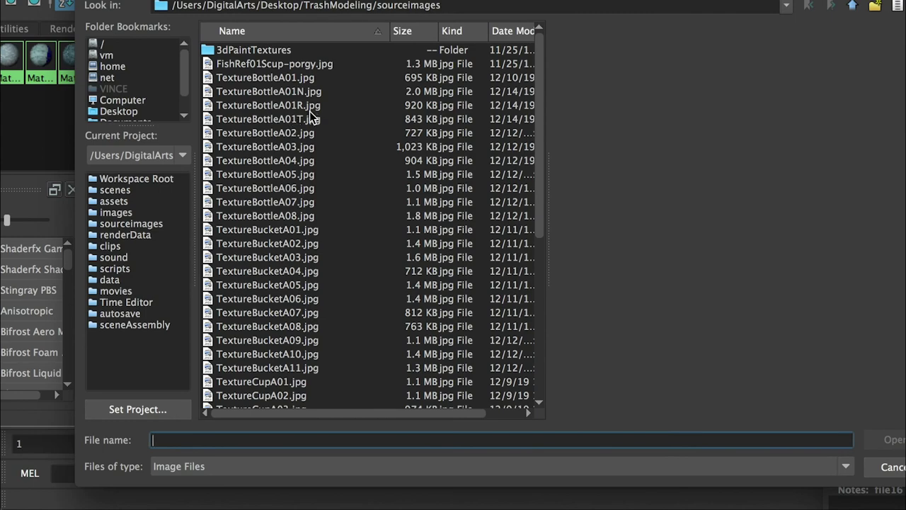
{"action": "left_click", "coordinate": [303, 93]}
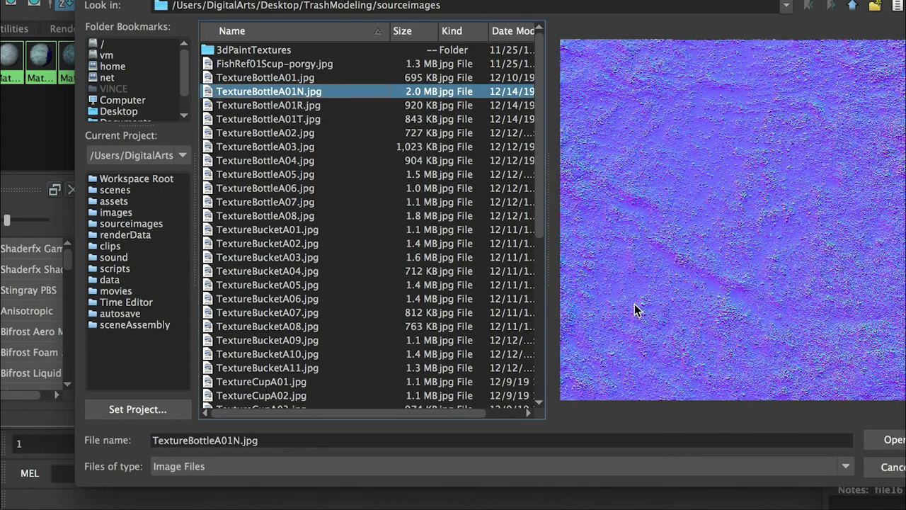
{"action": "left_click", "coordinate": [893, 440]}
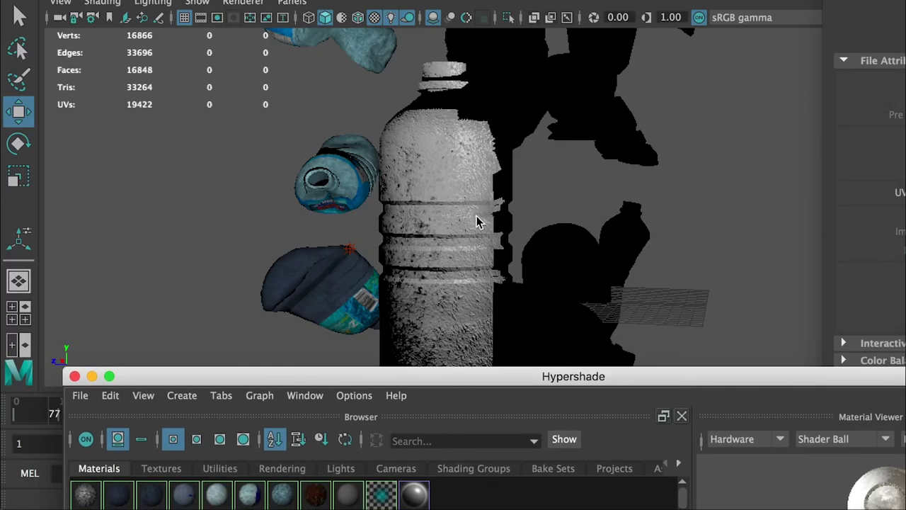
Select the point light and reposition it around the bottle to check how the normal map catches light
{"action": "left_click_drag", "start_coordinate": [477, 221], "coordinate": [439, 212], "text": "alt"}
{"action": "left_click", "coordinate": [333, 216]}
{"action": "left_click_drag", "start_coordinate": [333, 220], "coordinate": [404, 228], "text": "alt"}
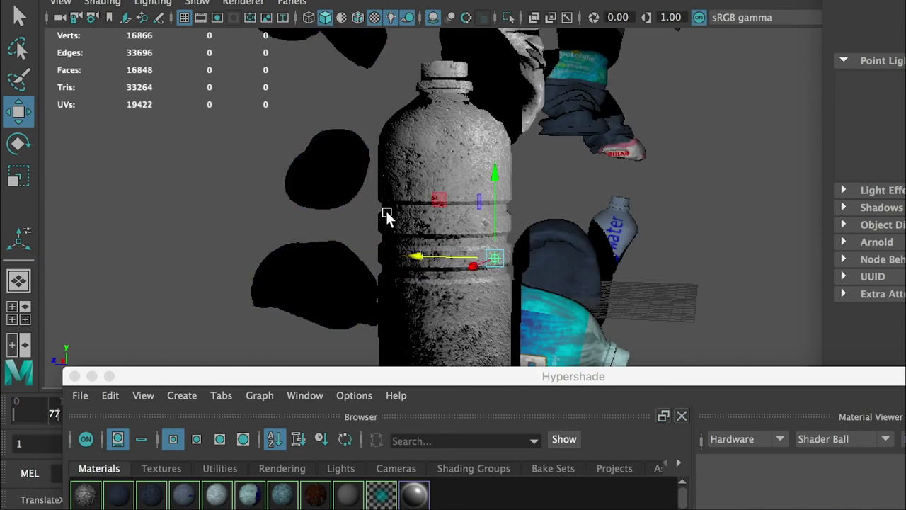
{"action": "right_click_drag", "start_coordinate": [404, 229], "coordinate": [500, 303], "text": "alt"}
{"action": "left_click_drag", "start_coordinate": [499, 303], "coordinate": [418, 241], "text": "alt"}
{"action": "mouse_move", "coordinate": [583, 288]}
{"action": "left_mouse_down"}
{"action": "mouse_move", "coordinate": [257, 273]}
{"action": "mouse_move", "coordinate": [416, 278]}
{"action": "mouse_move", "coordinate": [113, 246]}
{"action": "mouse_move", "coordinate": [101, 253]}
{"action": "mouse_move", "coordinate": [786, 279]}
{"action": "mouse_move", "coordinate": [131, 276]}
{"action": "mouse_move", "coordinate": [665, 279]}
{"action": "mouse_move", "coordinate": [581, 281]}
{"action": "left_mouse_up"}
{"action": "left_click_drag", "start_coordinate": [367, 274], "coordinate": [466, 127]}
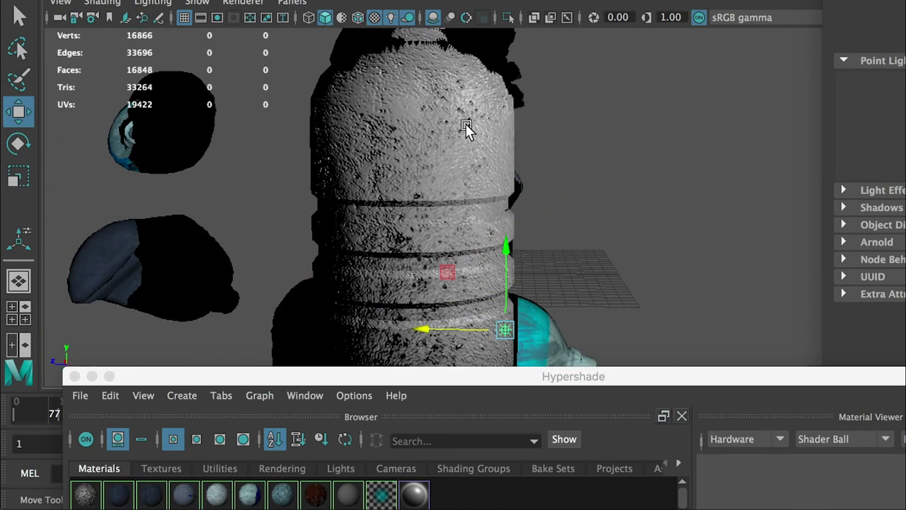
Examine the normal map's surface detail on the bottle up close and from the other side
{"action": "left_click_drag", "start_coordinate": [542, 211], "coordinate": [454, 190], "text": "alt"}
{"action": "left_click", "coordinate": [454, 189]}
{"action": "left_click_drag", "start_coordinate": [396, 201], "coordinate": [461, 259], "text": "alt"}
{"action": "right_click_drag", "start_coordinate": [461, 259], "coordinate": [425, 118], "text": "alt"}
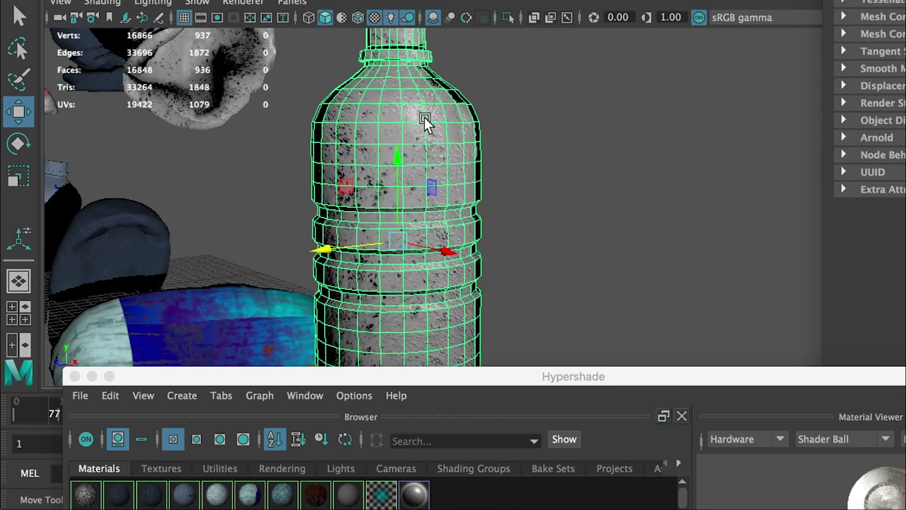
{"action": "right_click_drag", "start_coordinate": [587, 198], "coordinate": [384, 168], "text": "alt"}
{"action": "left_click_drag", "start_coordinate": [379, 221], "coordinate": [198, 208], "text": "alt"}
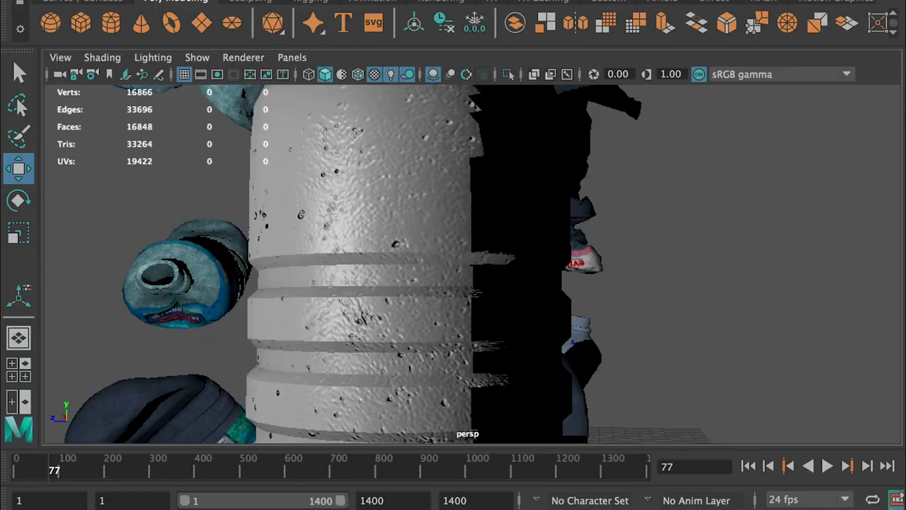
Add a file texture to the color of Material01 and load TextureBottleA01.jpg as its image
{"action": "left_click_drag", "start_coordinate": [902, 290], "coordinate": [418, 187]}
{"action": "left_click", "coordinate": [354, 302]}
{"action": "left_click_drag", "start_coordinate": [757, 184], "coordinate": [472, 58]}
{"action": "left_click", "coordinate": [752, 423]}
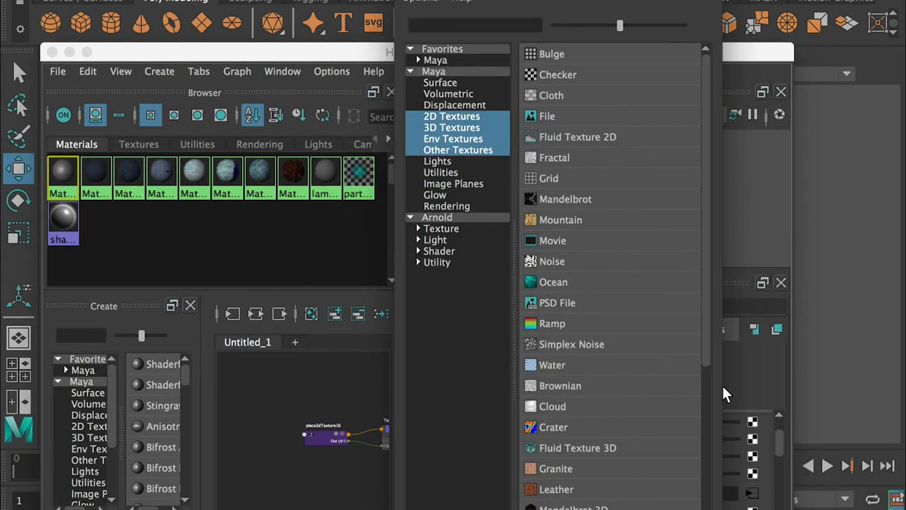
{"action": "left_click", "coordinate": [550, 119]}
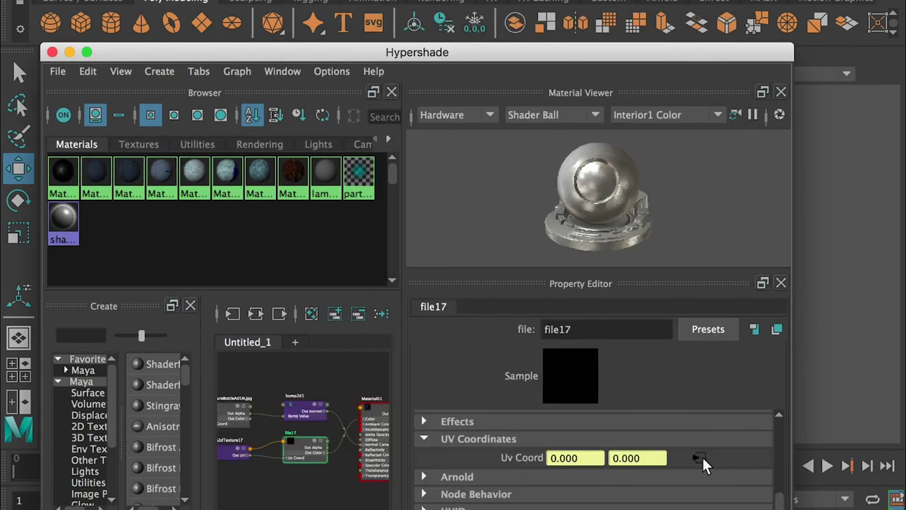
{"action": "left_click_drag", "start_coordinate": [787, 484], "coordinate": [781, 409]}
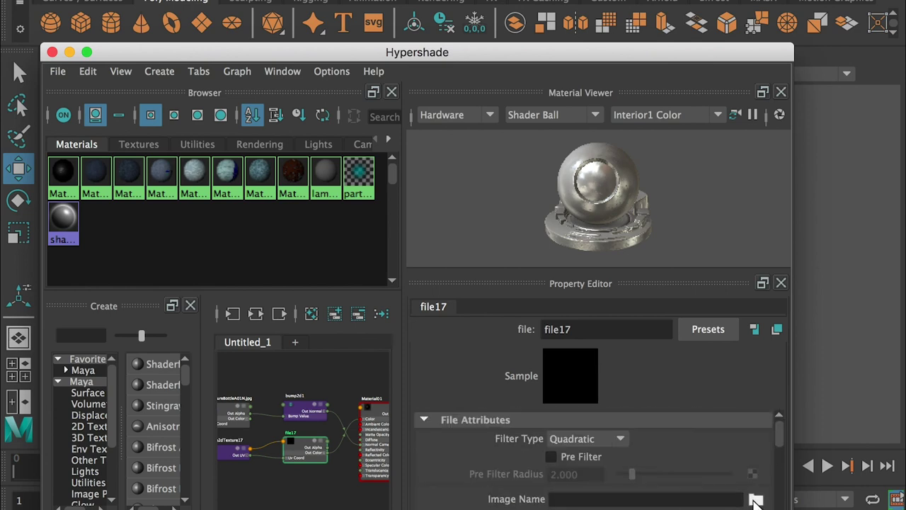
{"action": "left_click", "coordinate": [755, 499]}
{"action": "left_click", "coordinate": [300, 136]}
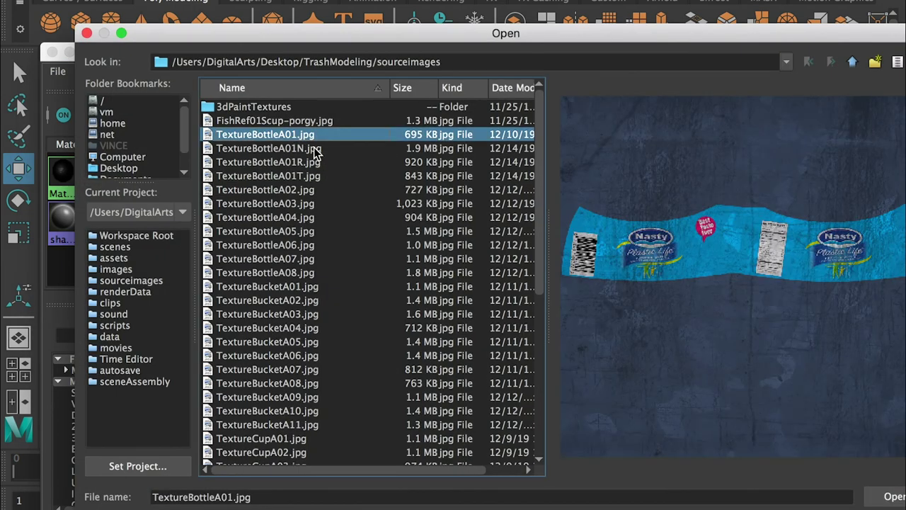
{"action": "left_click", "coordinate": [894, 496]}
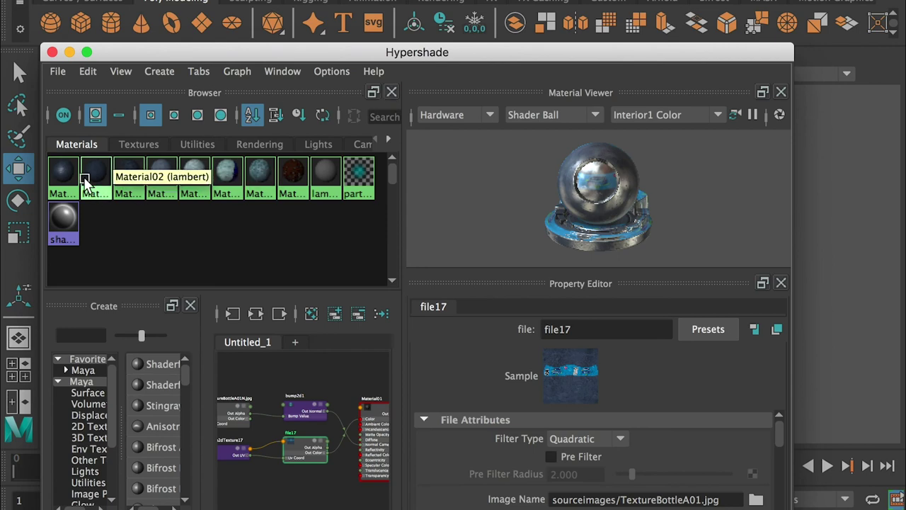
Add a file texture to the transparency of Material01 and load TextureBottleA01T.jpg as its image
{"action": "left_click", "coordinate": [62, 181]}
{"action": "scroll", "coordinate": [781, 435], "scroll_direction": "down", "scroll_amount": 2}
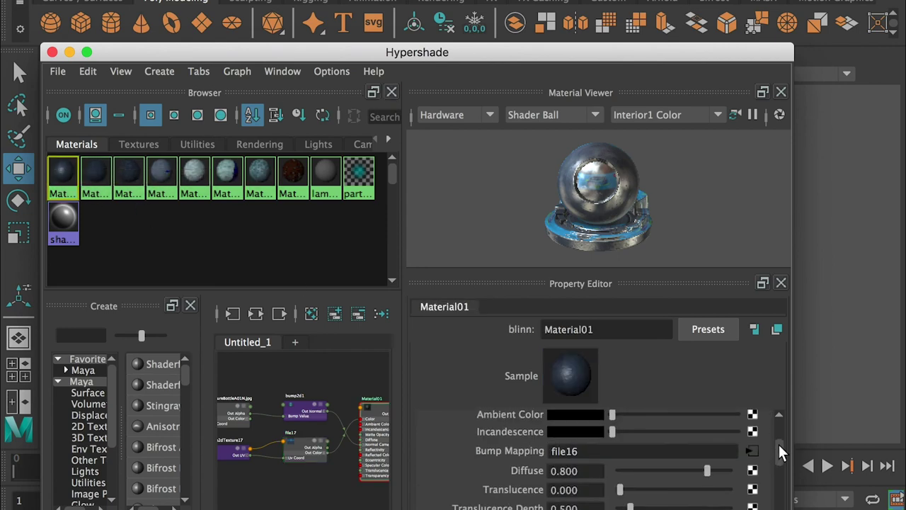
{"action": "scroll", "coordinate": [782, 445], "scroll_direction": "up", "scroll_amount": 2}
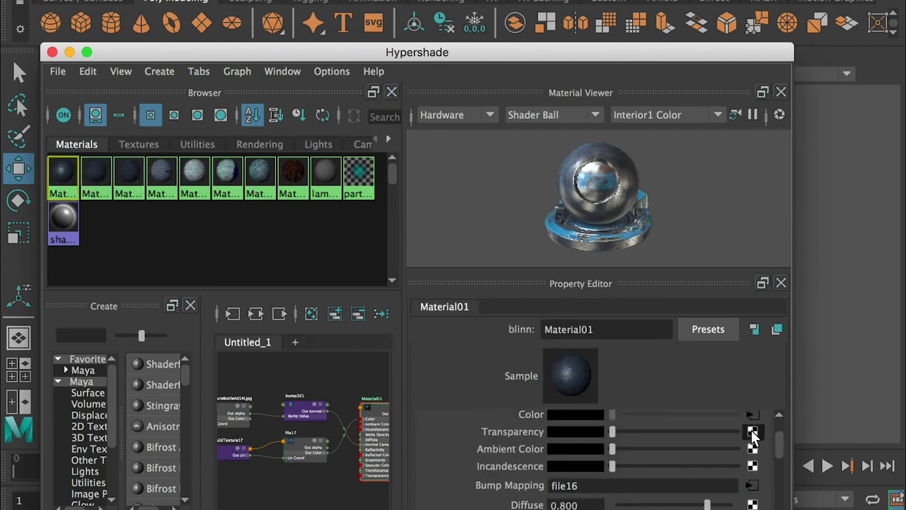
{"action": "left_click", "coordinate": [751, 431]}
{"action": "left_click", "coordinate": [545, 118]}
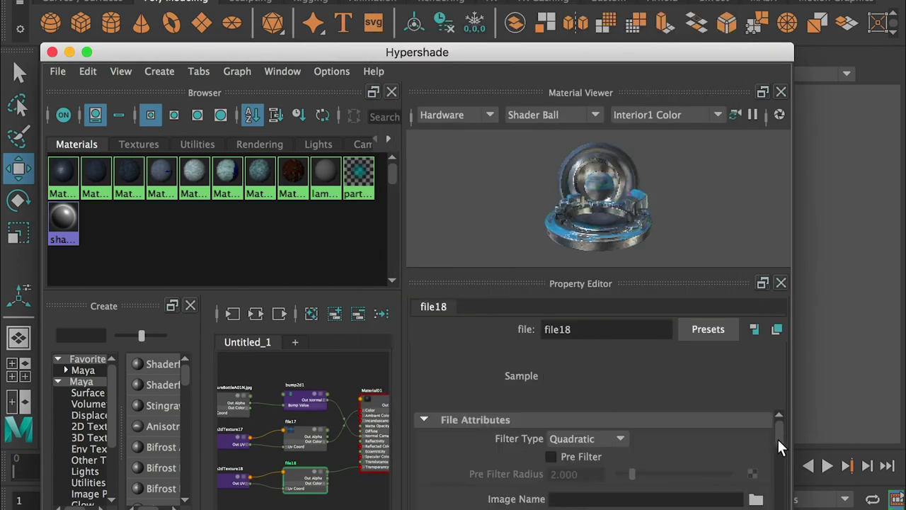
{"action": "left_click", "coordinate": [756, 500]}
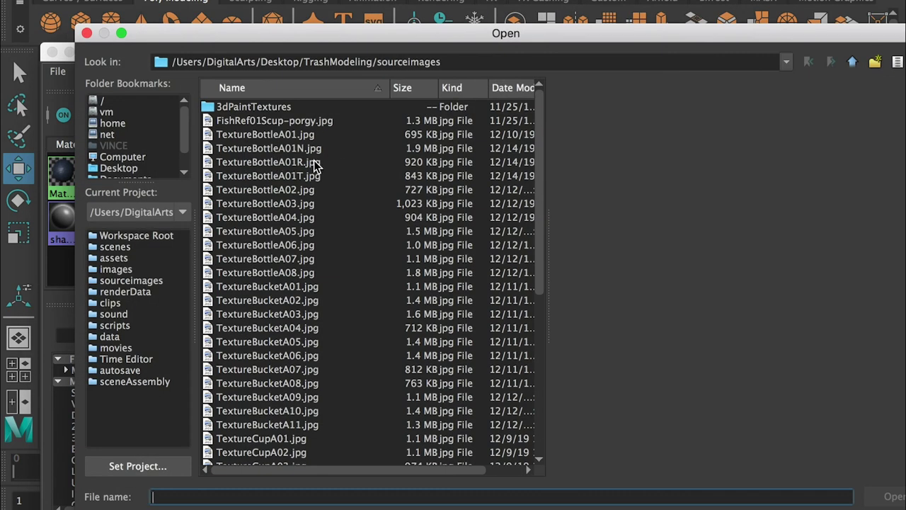
{"action": "left_click", "coordinate": [306, 176]}
{"action": "left_click", "coordinate": [866, 494]}
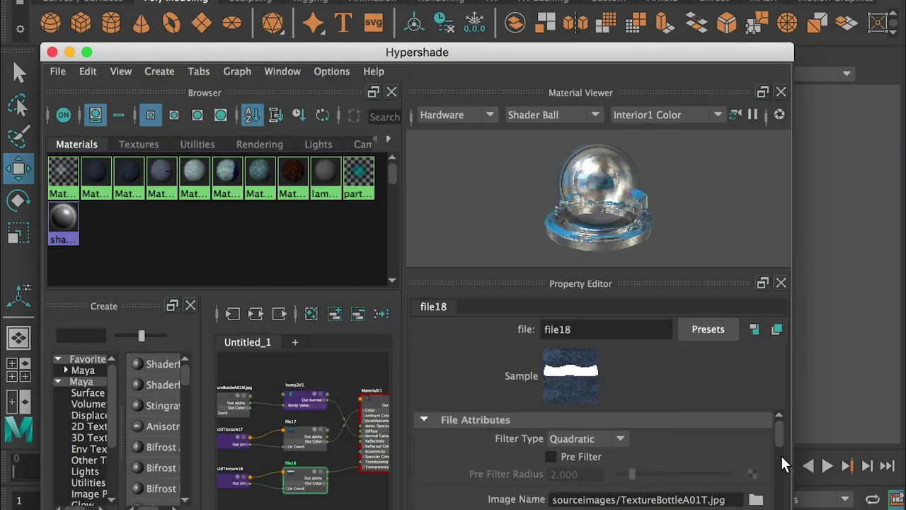
Map a file texture with TextureBottleA01R.jpg to the specular color of Material01, and move the Hypershade aside to check the bottle
{"action": "left_click", "coordinate": [58, 176]}
{"action": "left_click_drag", "start_coordinate": [776, 449], "coordinate": [776, 478]}
{"action": "scroll", "coordinate": [723, 473], "scroll_direction": "down", "scroll_amount": 1}
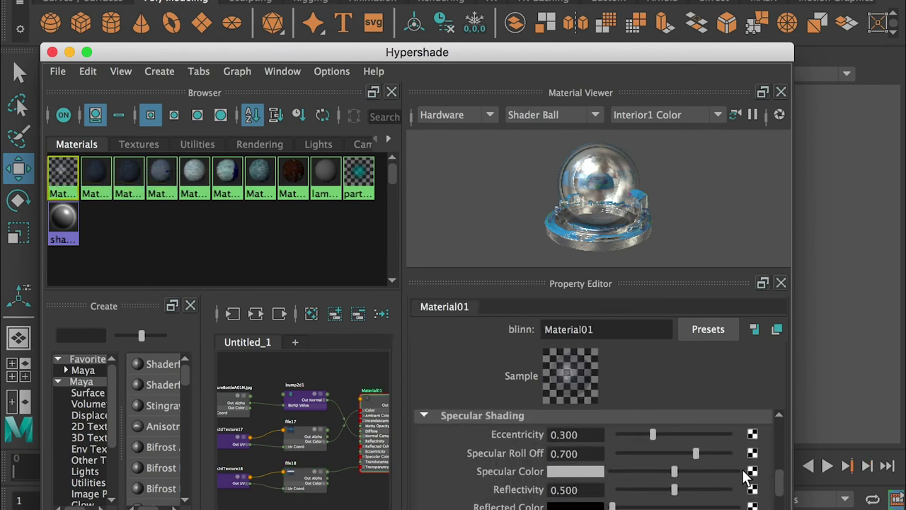
{"action": "left_click", "coordinate": [753, 472]}
{"action": "left_click", "coordinate": [562, 121]}
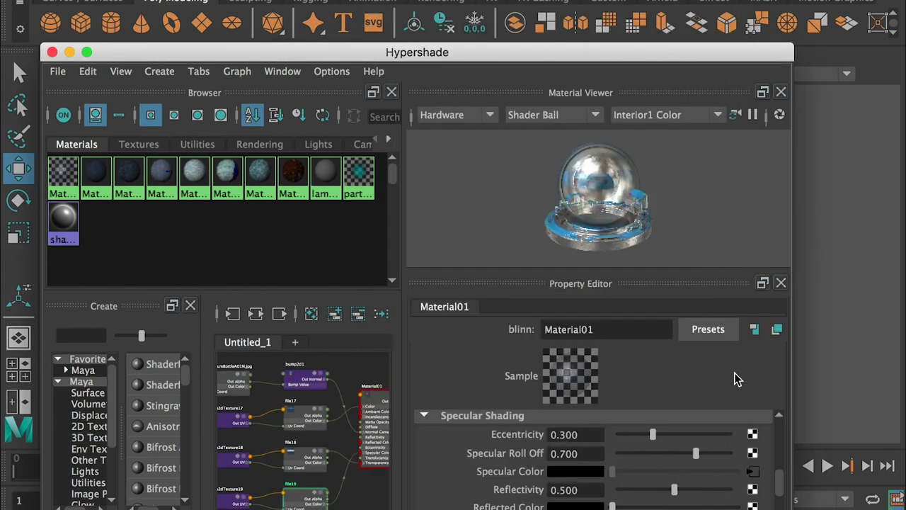
{"action": "left_click", "coordinate": [753, 497]}
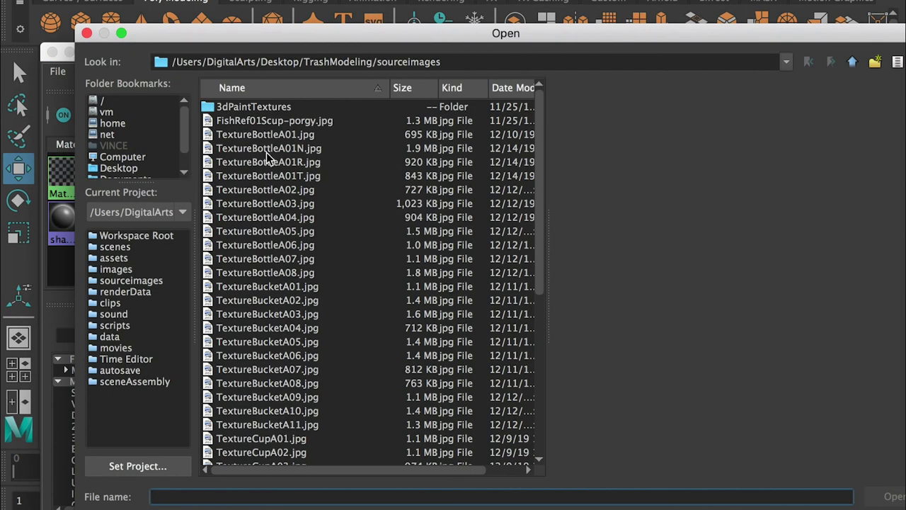
{"action": "left_click", "coordinate": [310, 163]}
{"action": "left_click", "coordinate": [888, 496]}
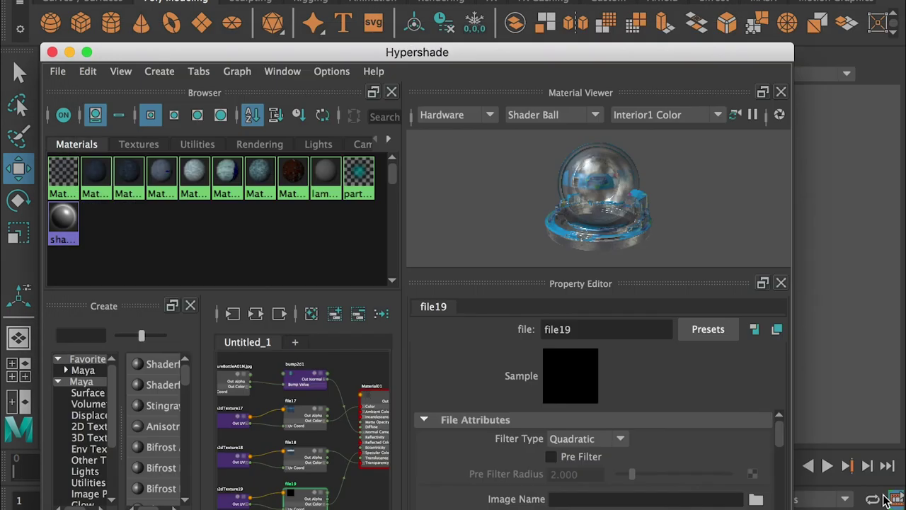
{"action": "left_click_drag", "start_coordinate": [444, 51], "coordinate": [870, 373]}
{"action": "left_click_drag", "start_coordinate": [682, 257], "coordinate": [316, 222], "text": "alt"}
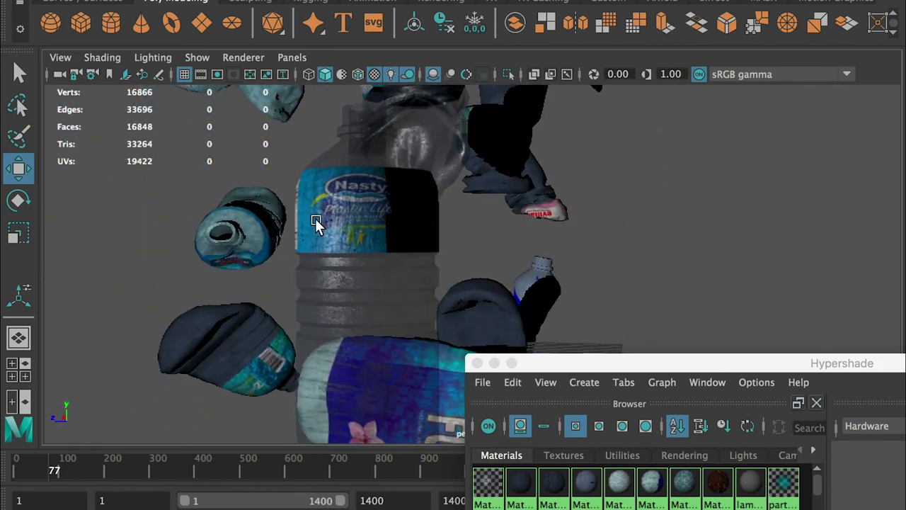